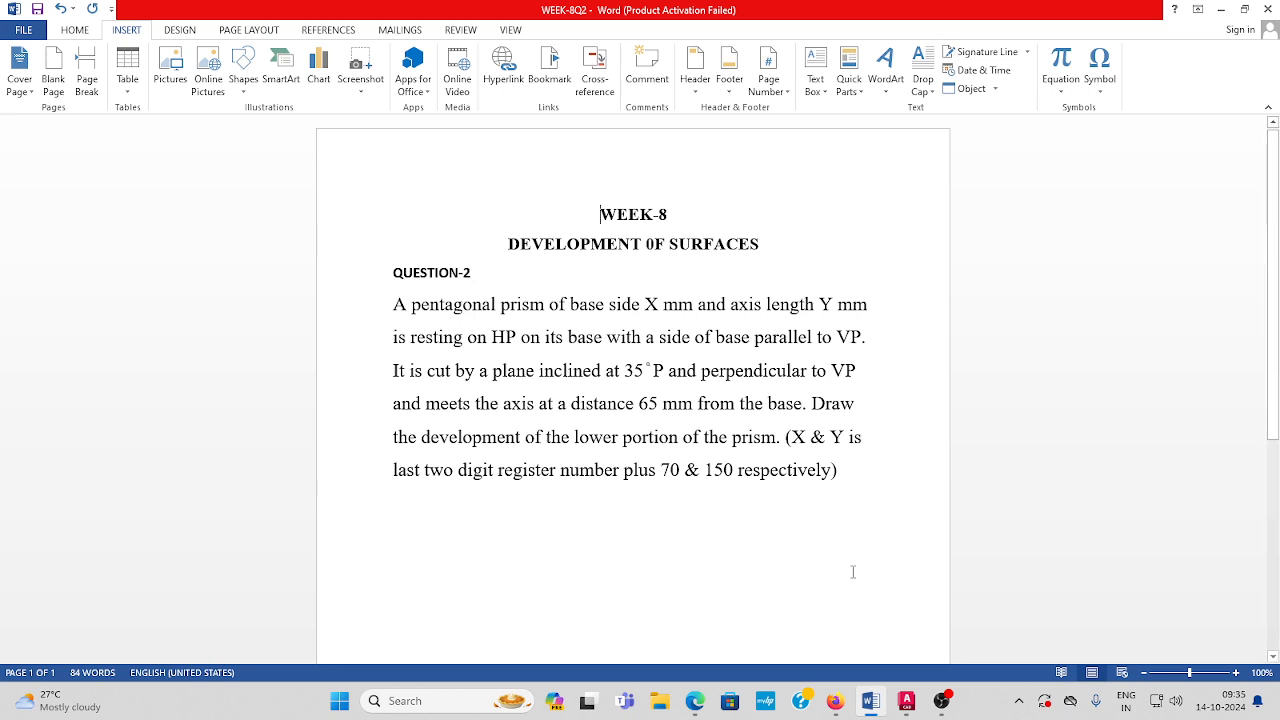
Switch to AutoCAD with the empty Drawing1 open
mouse_move(907, 705)
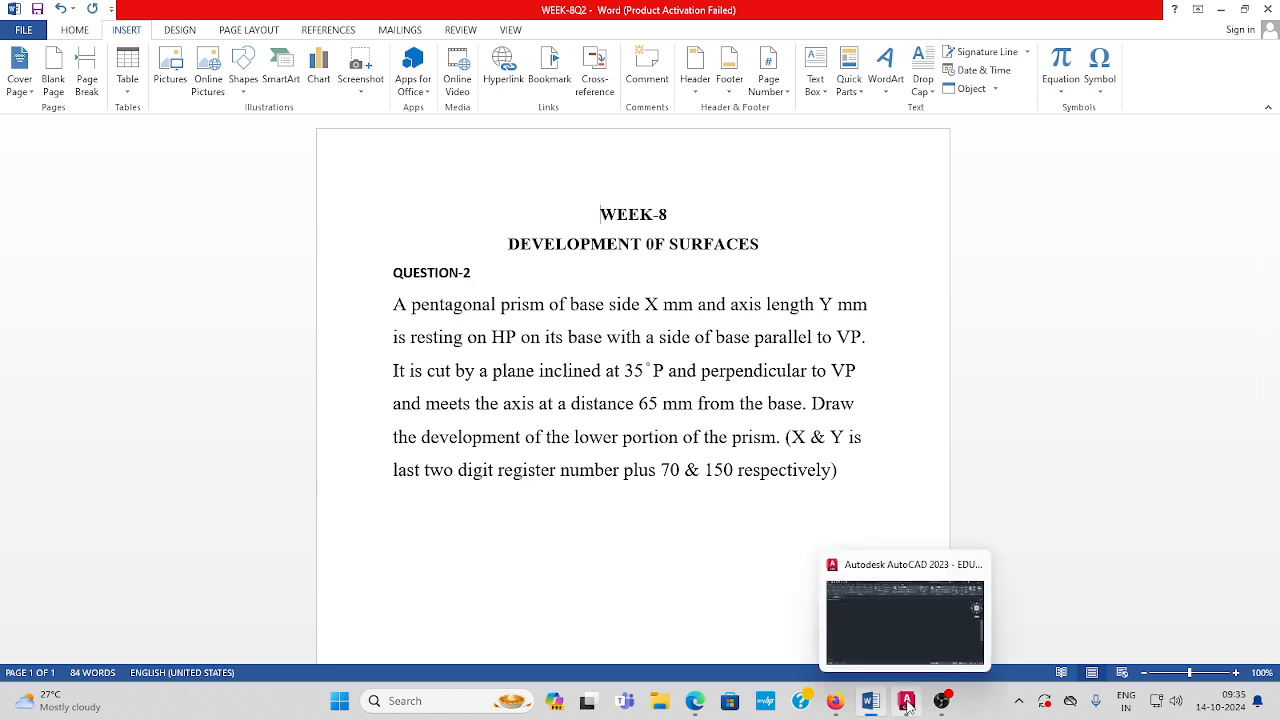
click(914, 631)
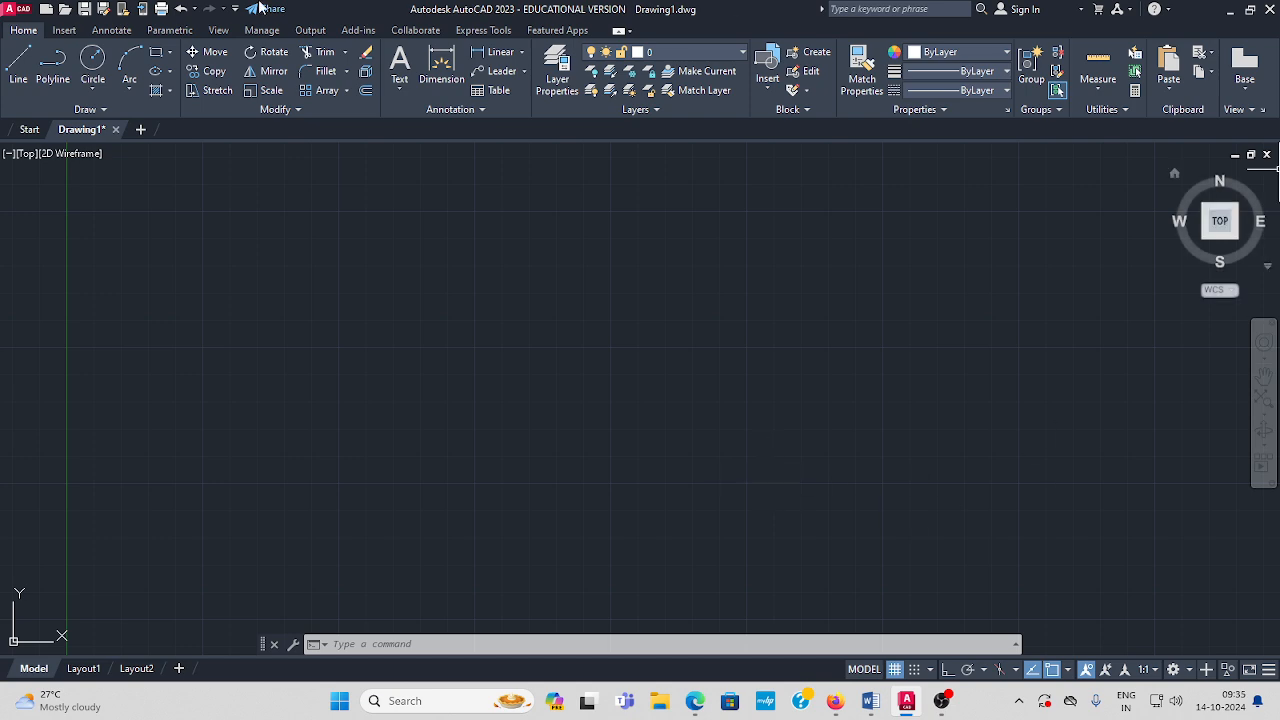
click(169, 54)
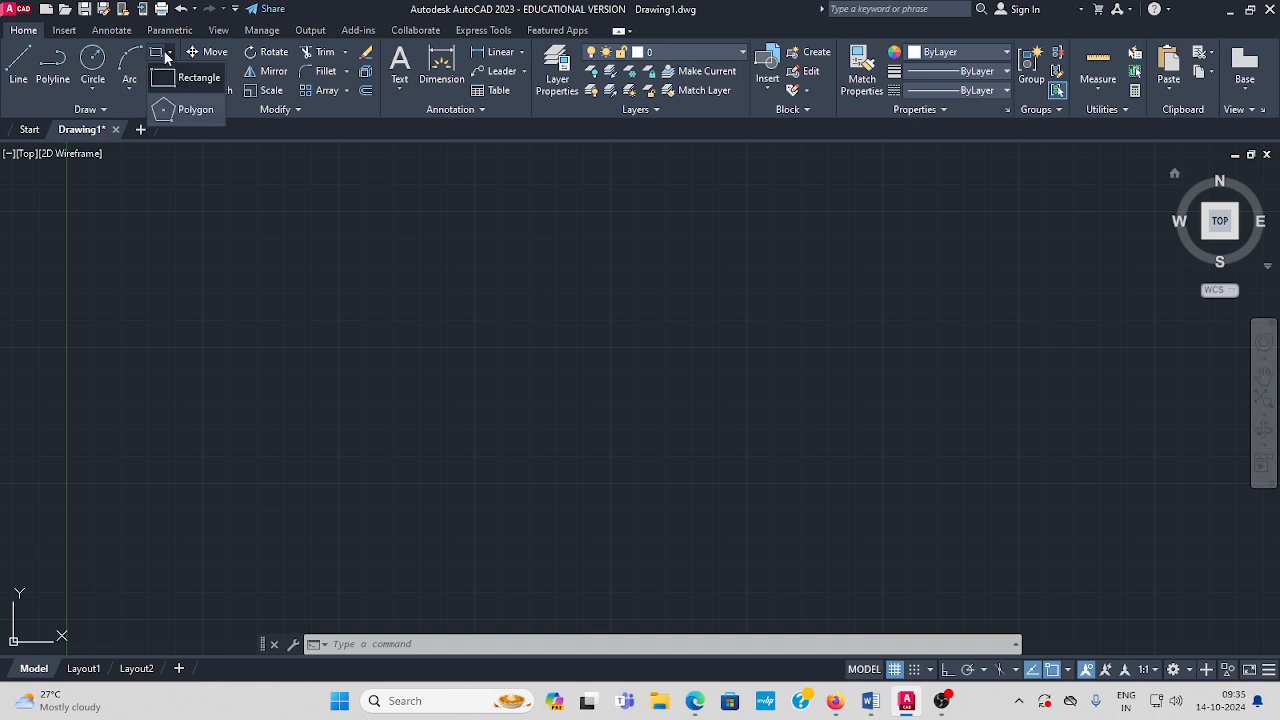
click(195, 112)
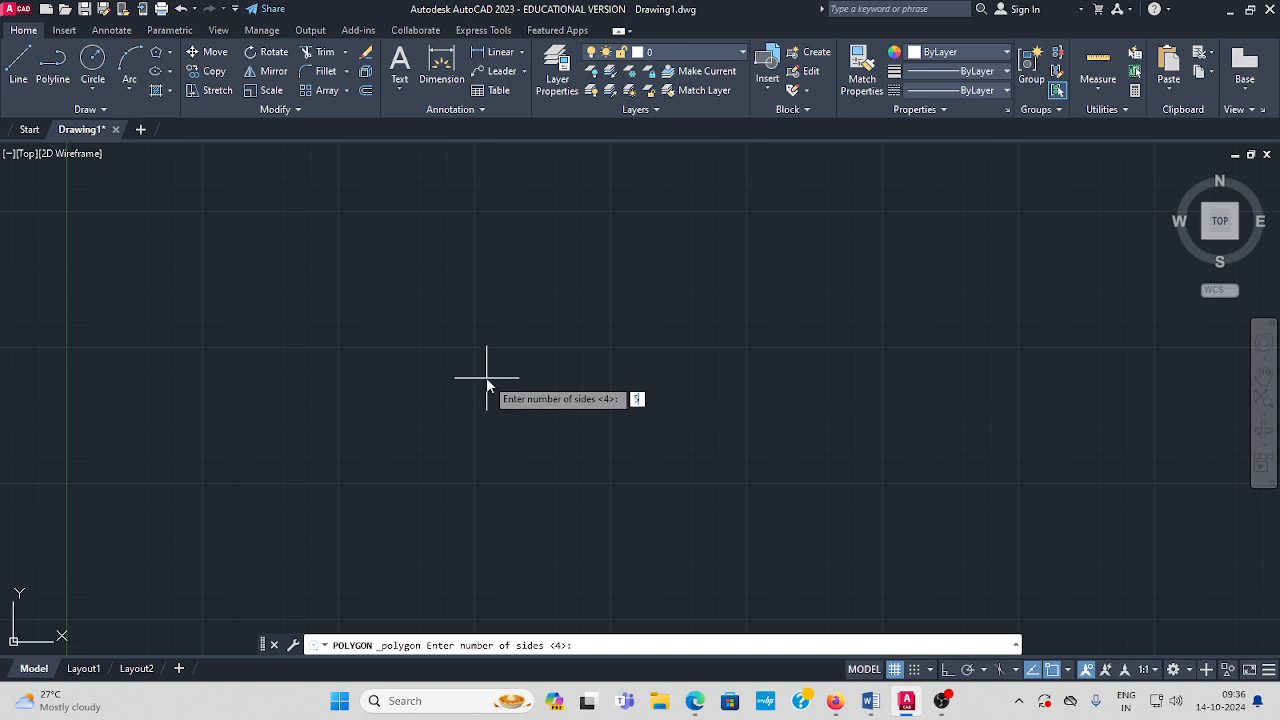
text(5)
key(Return)
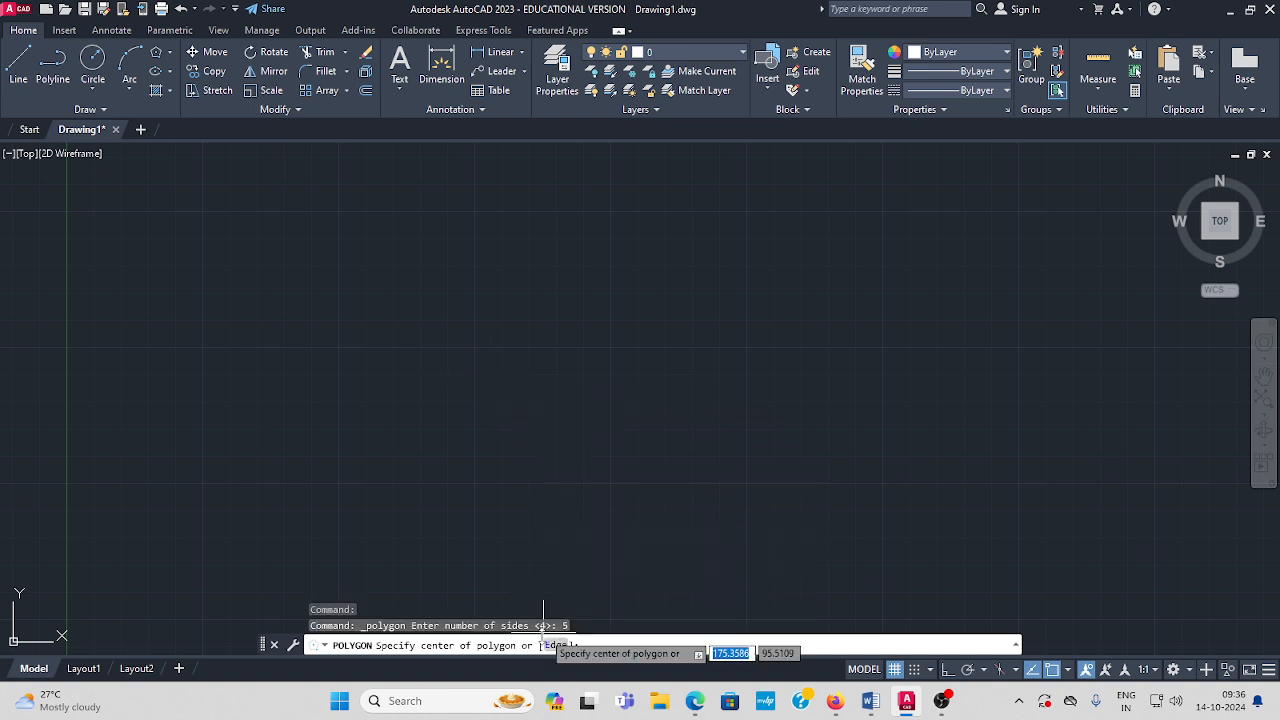
click(447, 380)
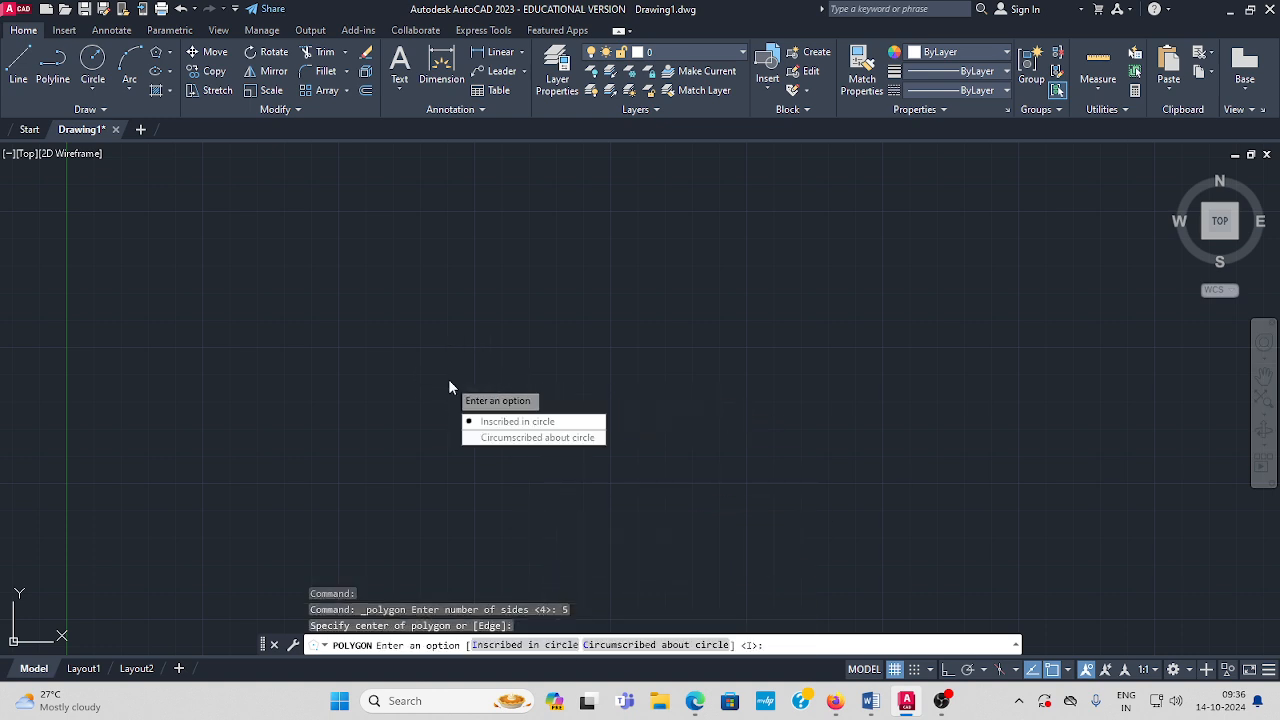
key(Escape)
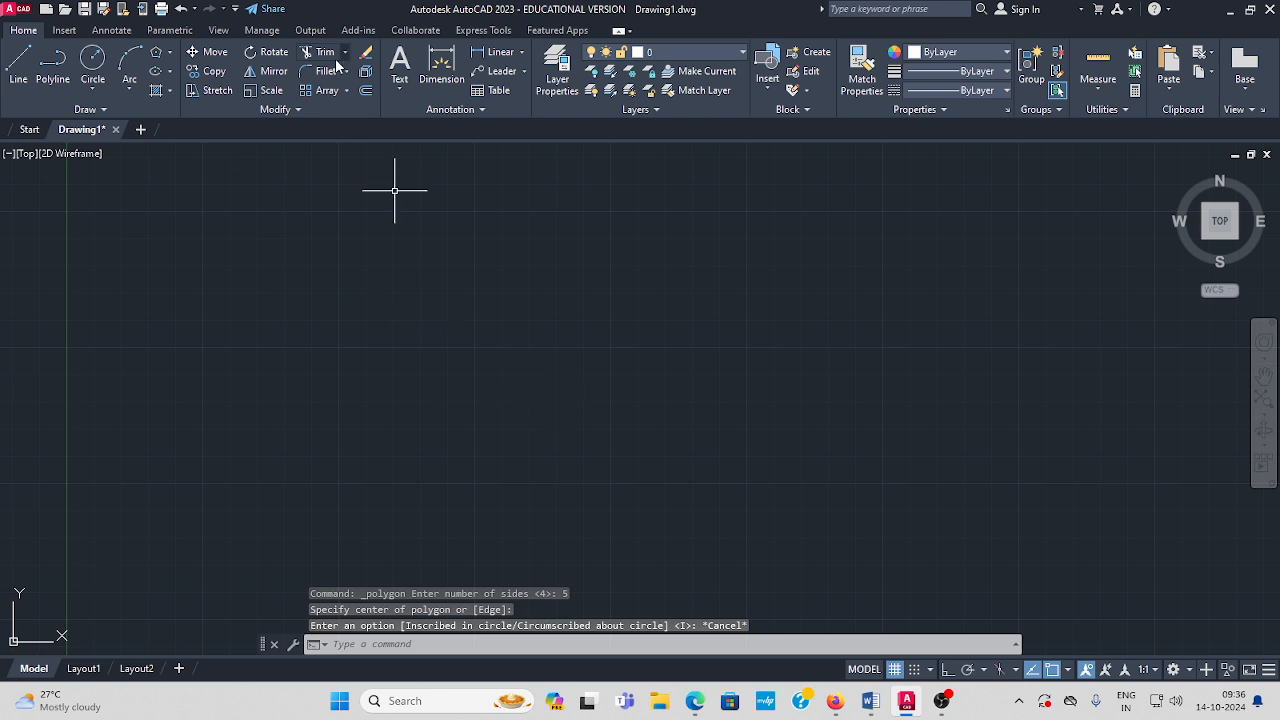
Draw a five-sided polygon by its edge, with Ortho on and a 70 mm horizontal upper edge, so the pentagon points downward
click(156, 52)
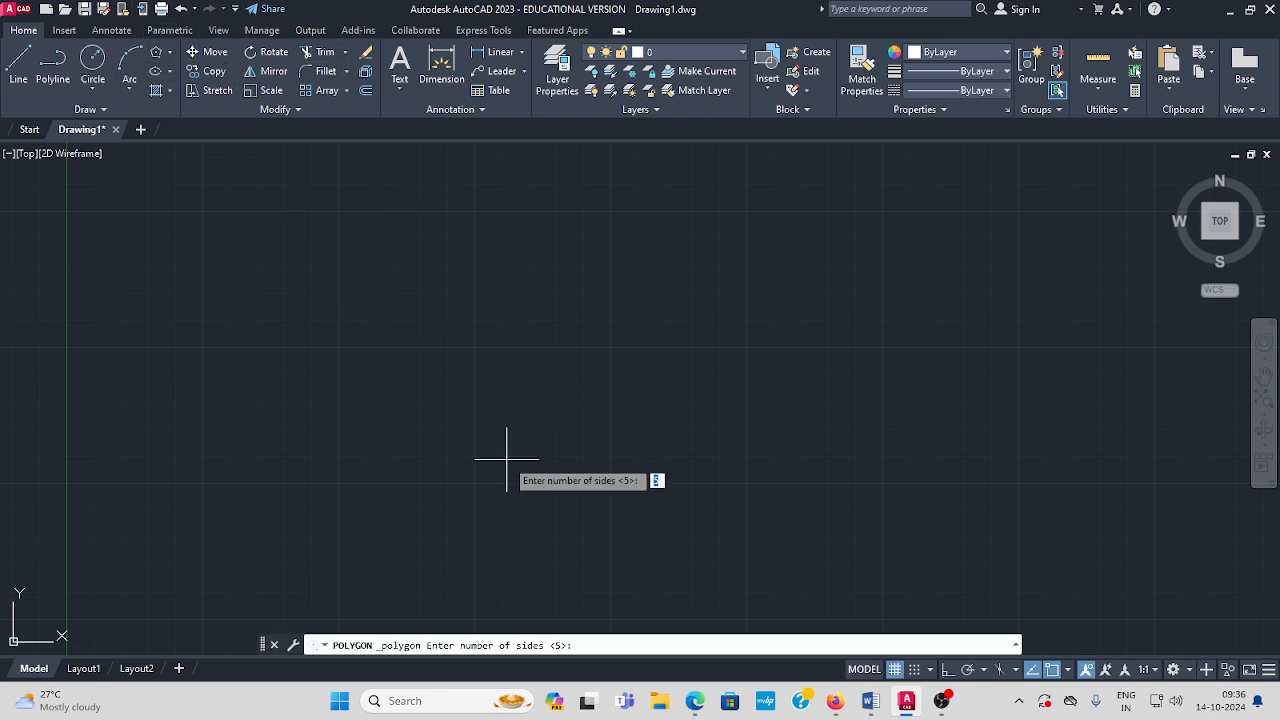
key(Return)
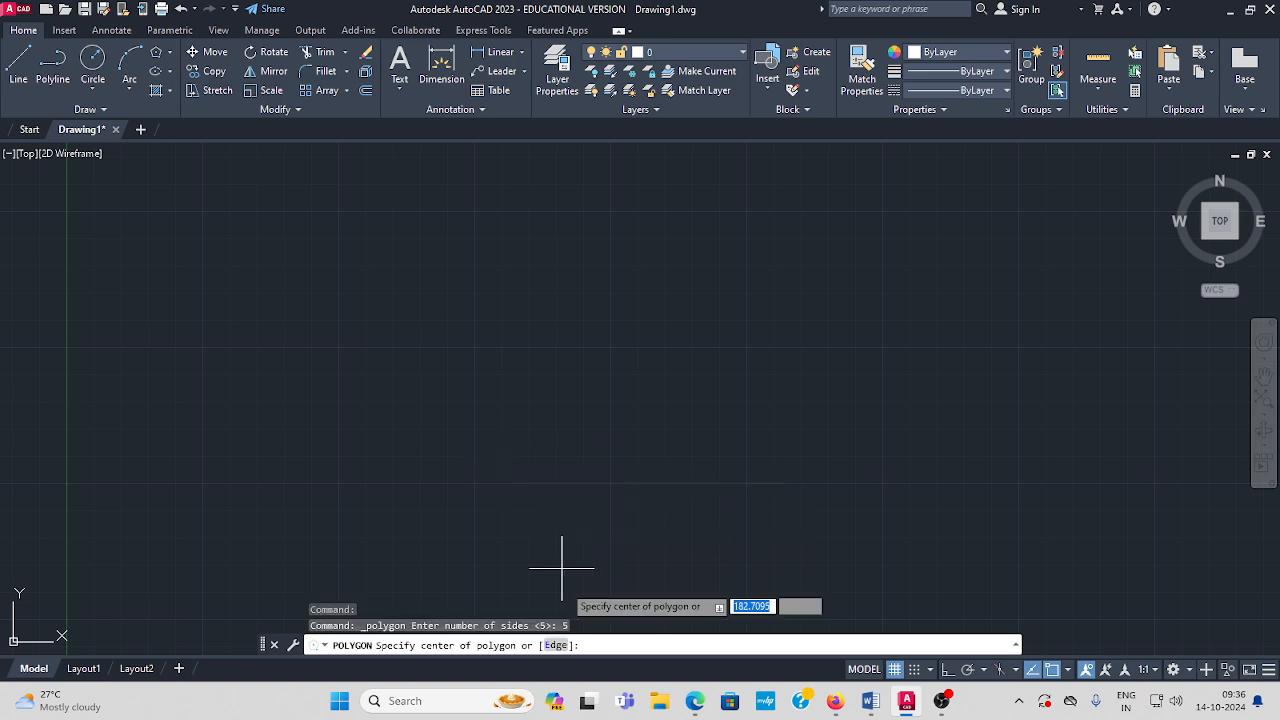
click(553, 645)
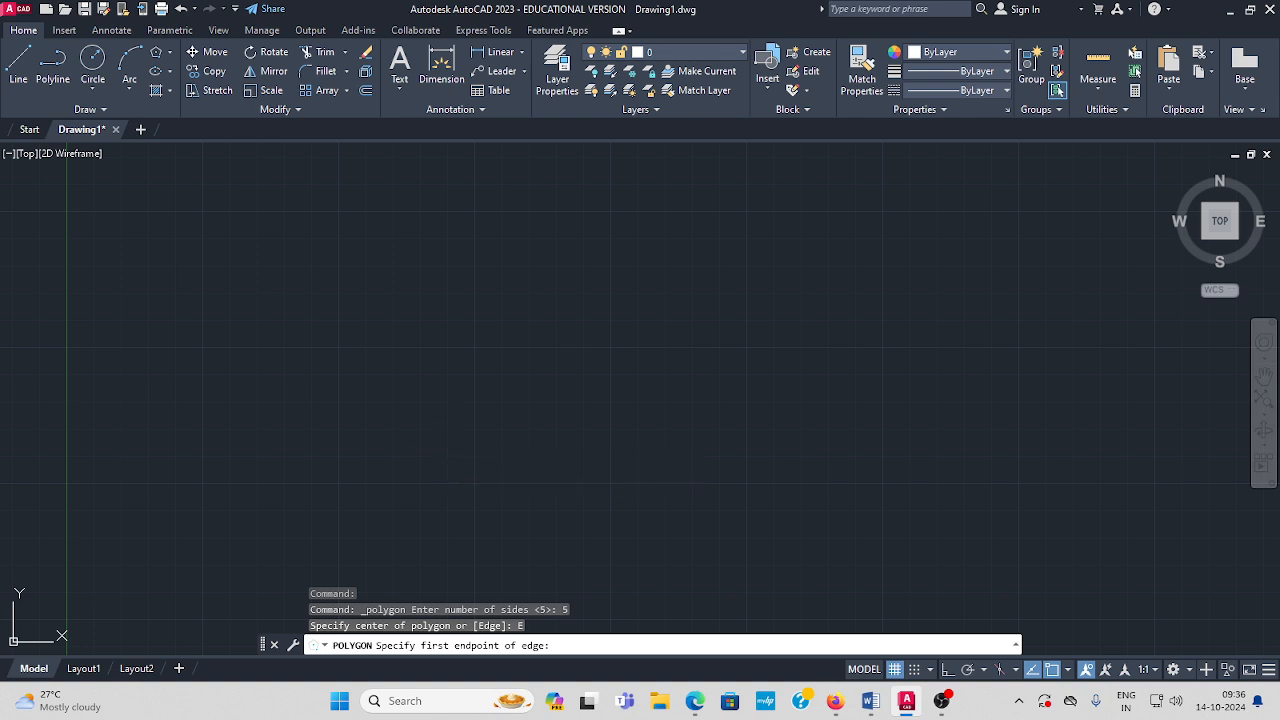
click(449, 448)
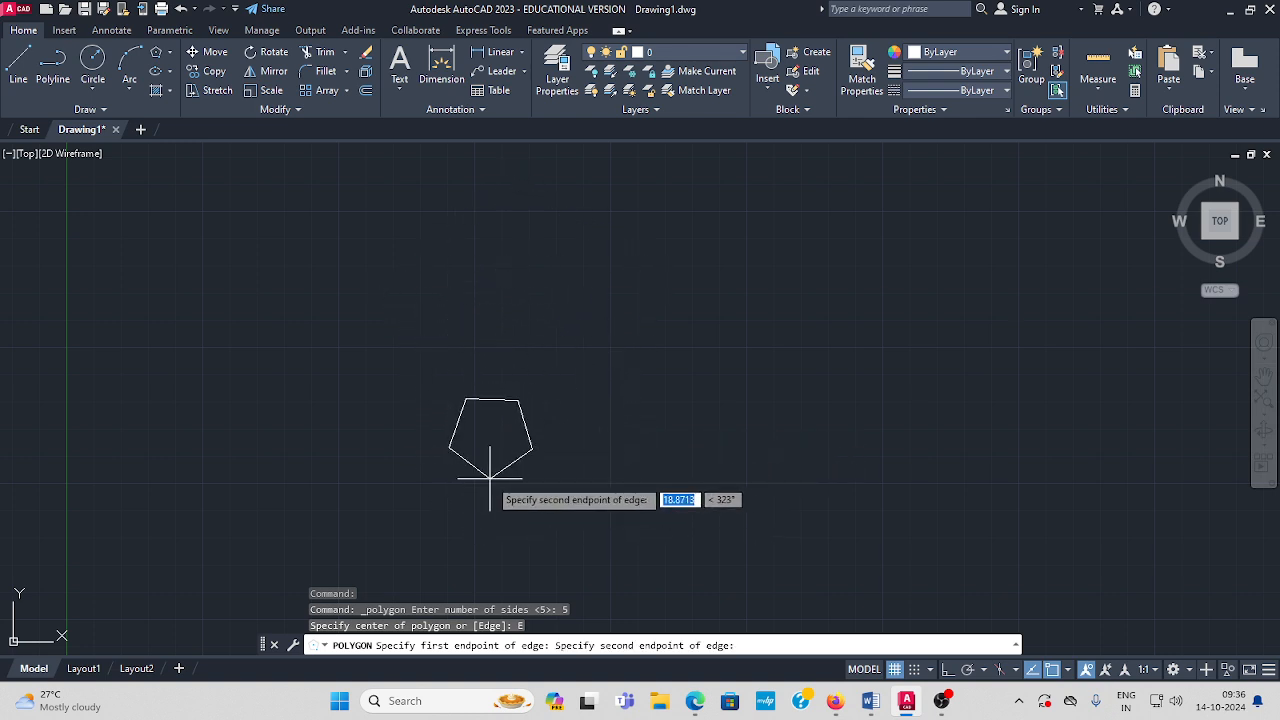
click(945, 674)
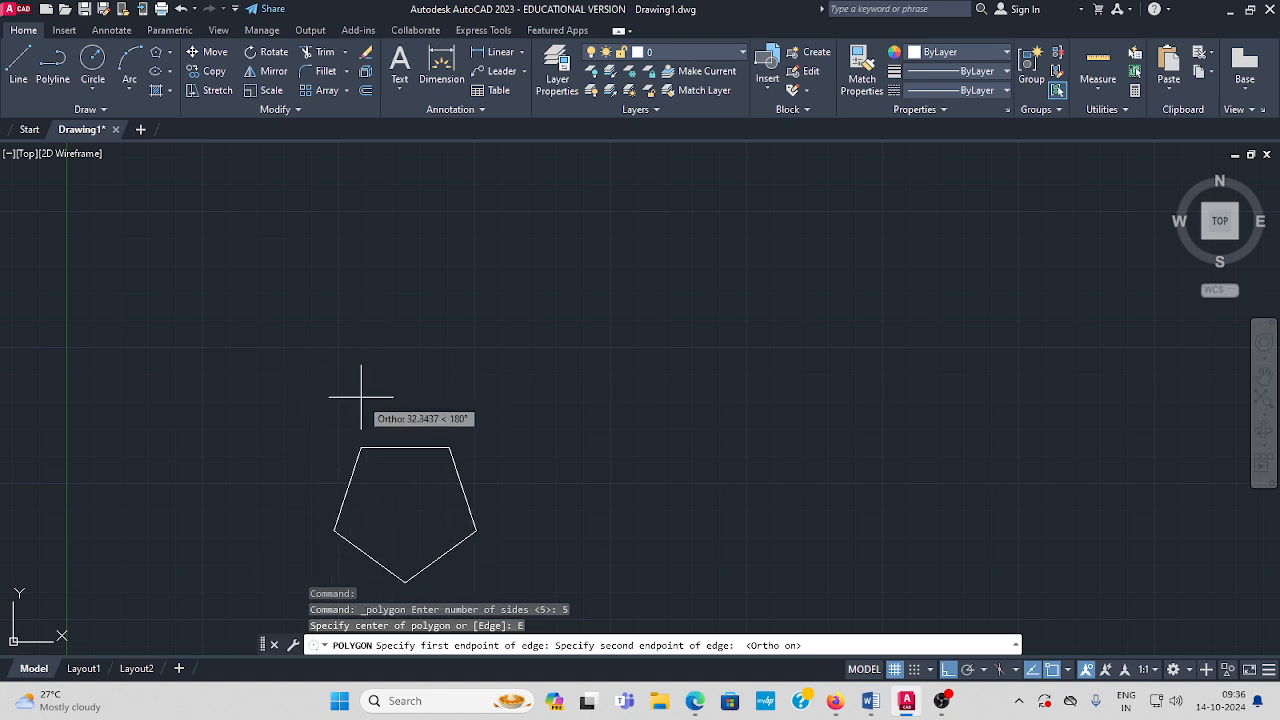
text(70)
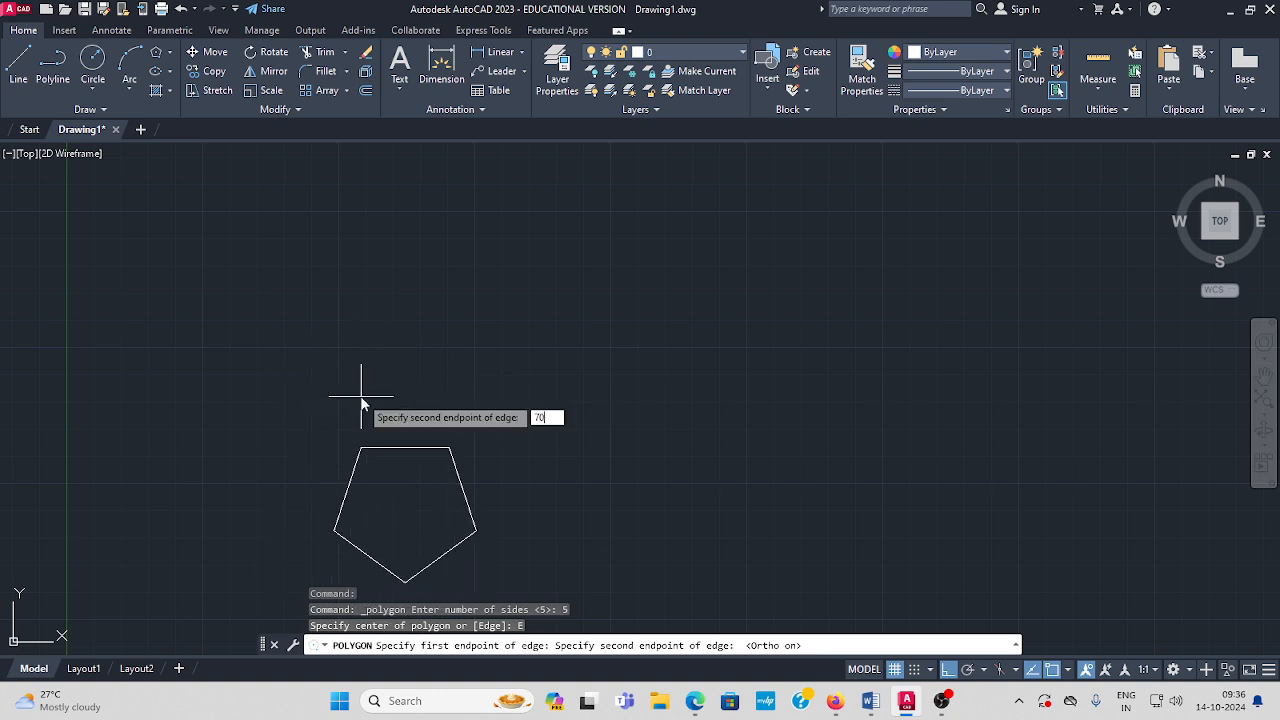
key(Return)
scroll(449, 415, down, 1)
middle_drag(455, 404, 476, 330)
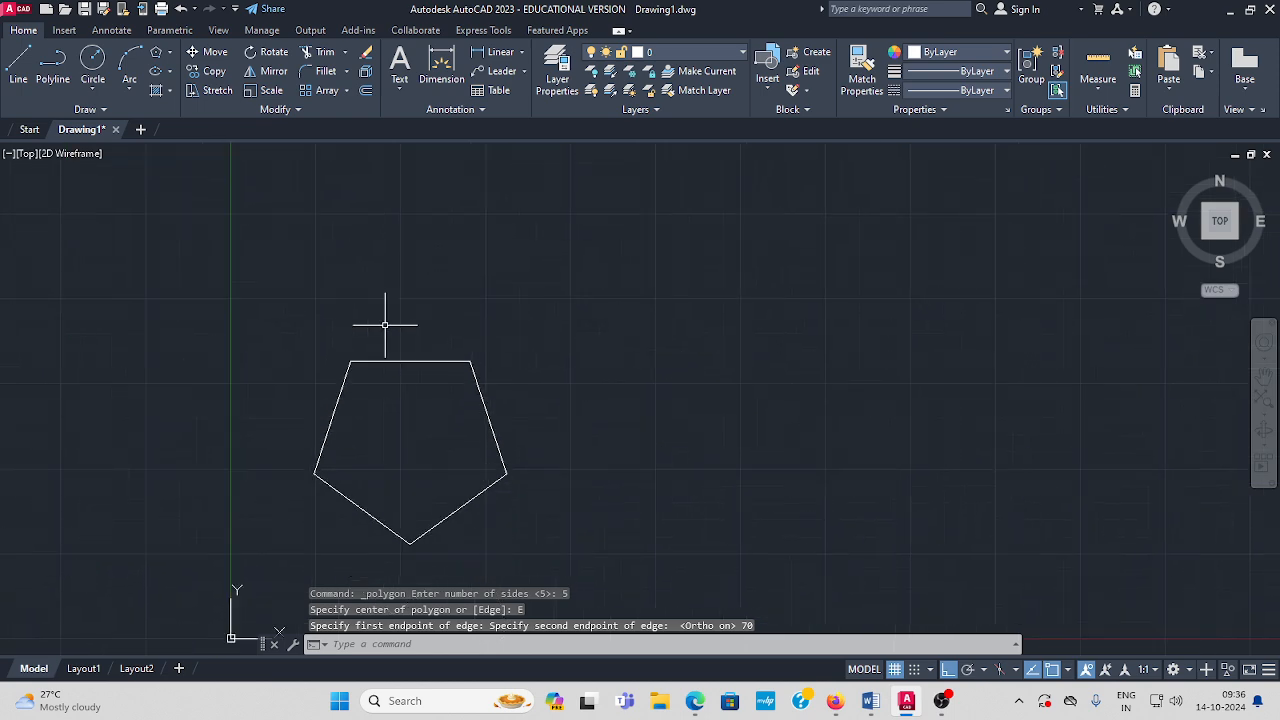
Move the pentagon horizontally to the right by roughly one and a half side lengths
click(209, 52)
click(422, 360)
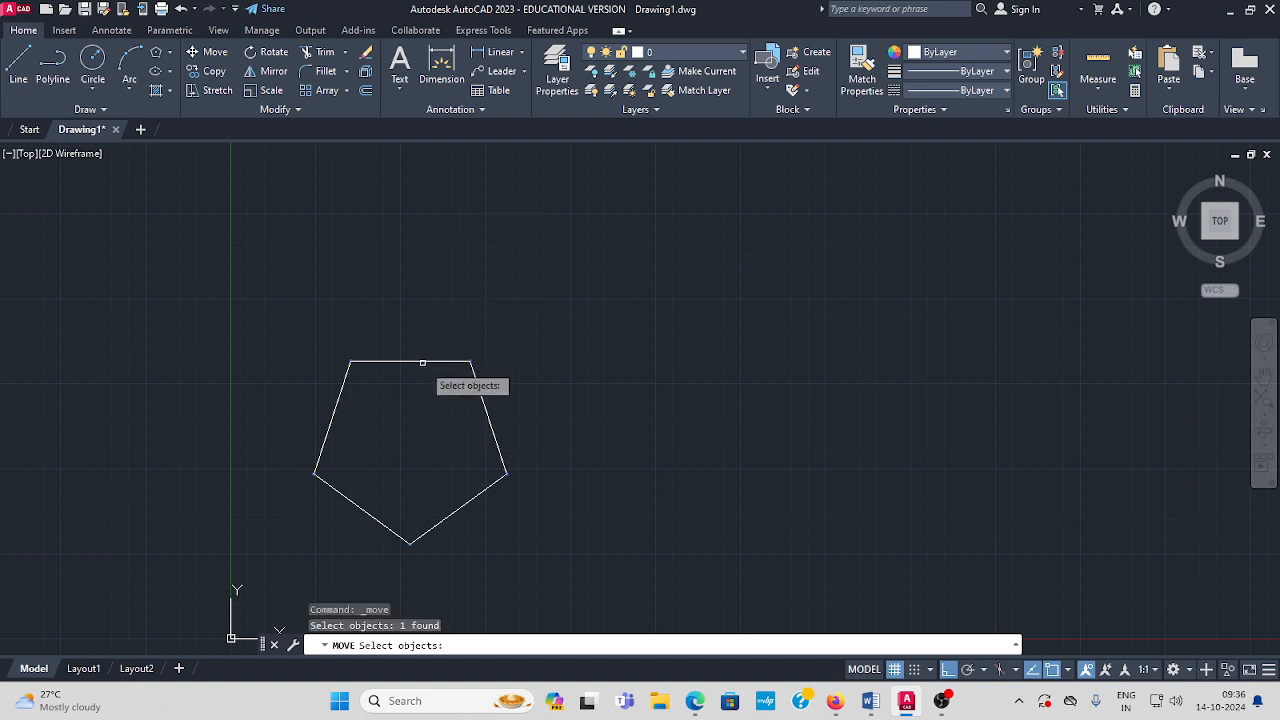
key(Return)
click(466, 361)
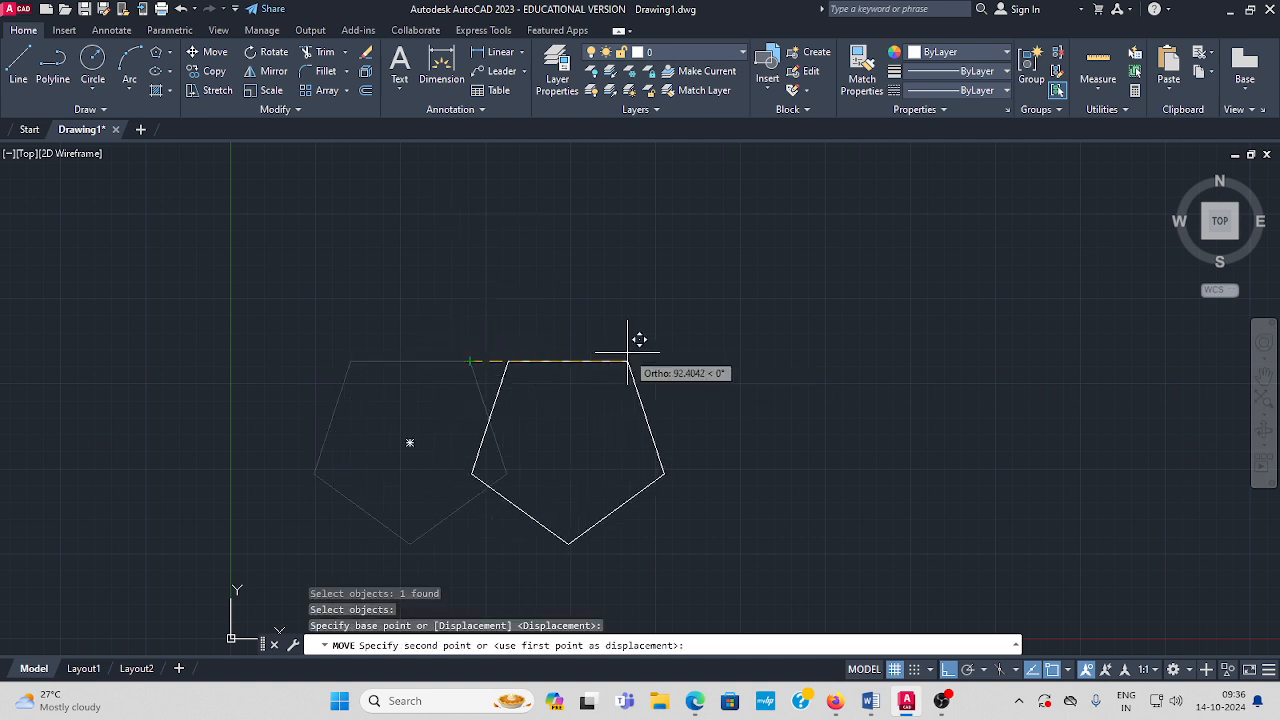
click(643, 342)
key(Escape)
middle_drag(601, 281, 539, 290)
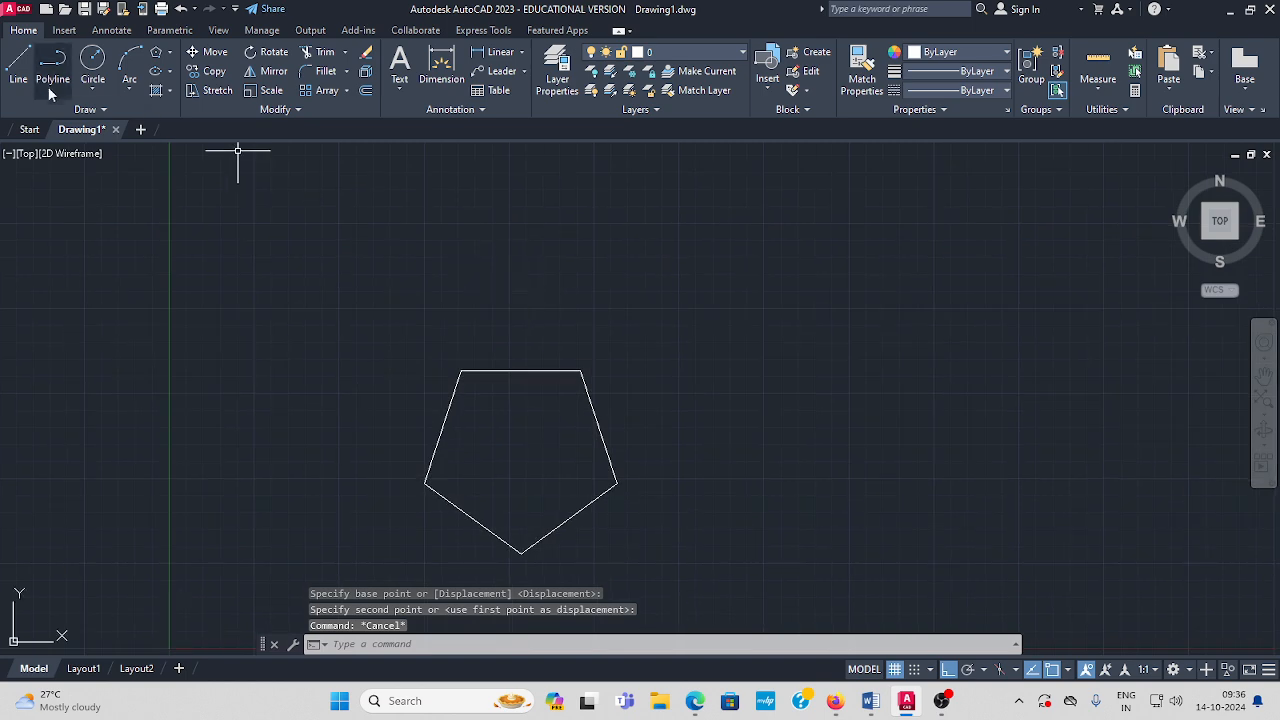
Draw a horizontal reference line a short distance above the pentagon, extending beyond its width on both sides
click(20, 62)
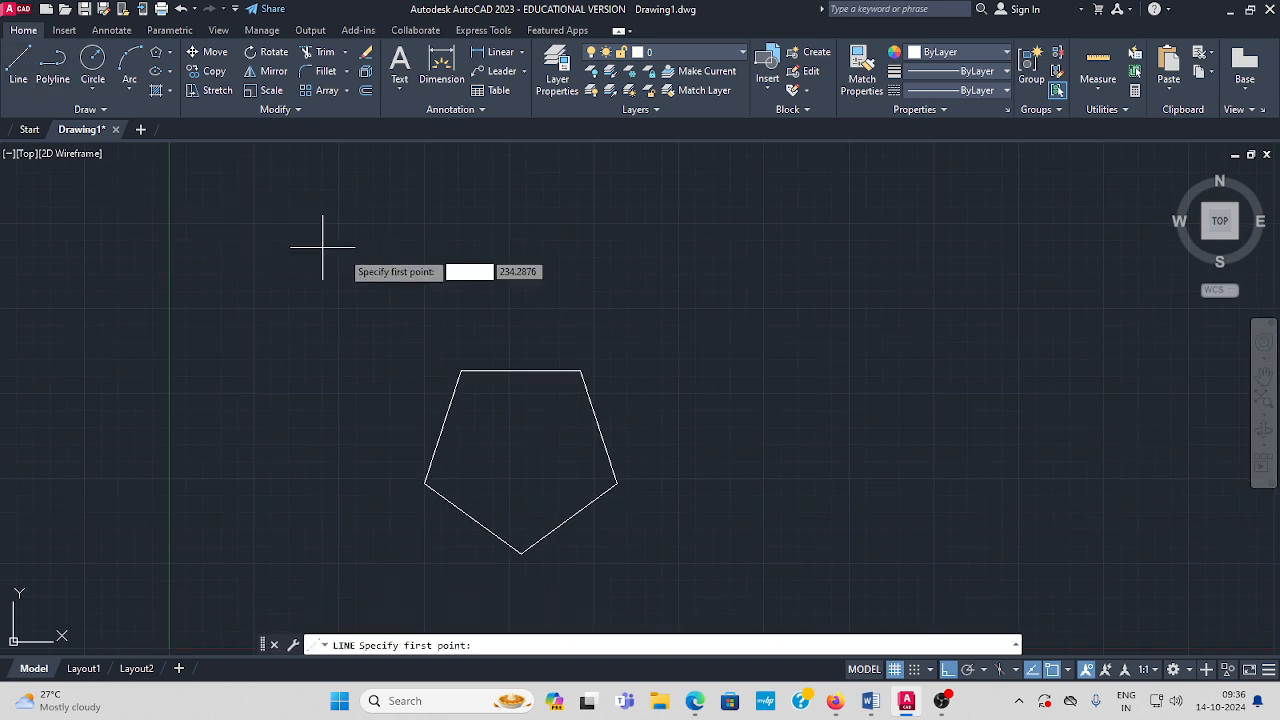
click(371, 315)
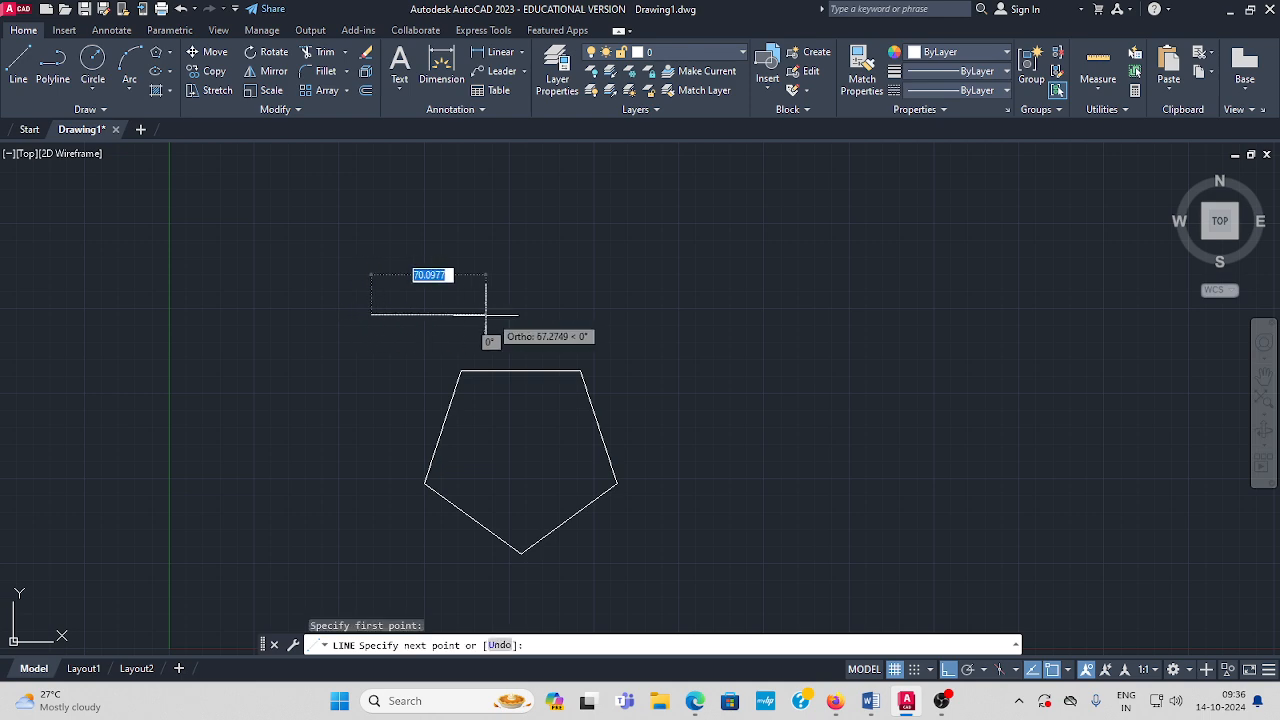
click(637, 316)
key(Escape)
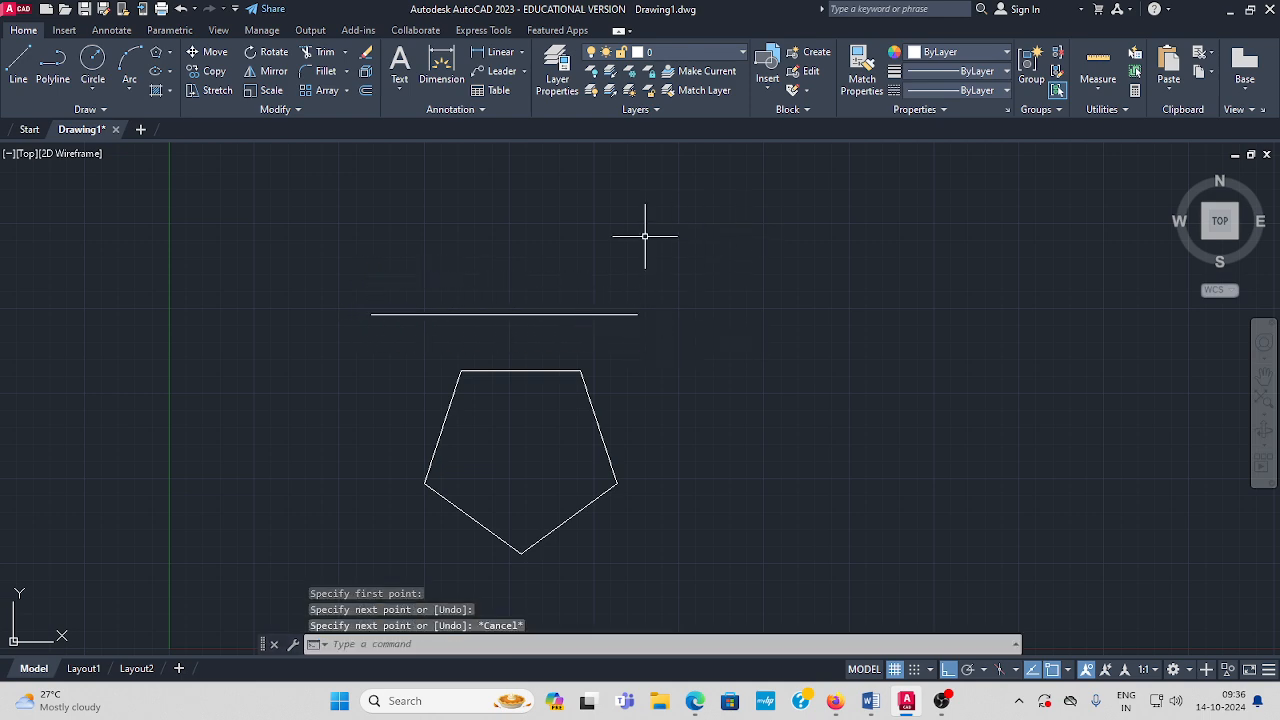
Place a point marker on each of the pentagon's five vertices
scroll(649, 237, up, 2)
scroll(674, 334, down, 2)
middle_drag(653, 388, 700, 314)
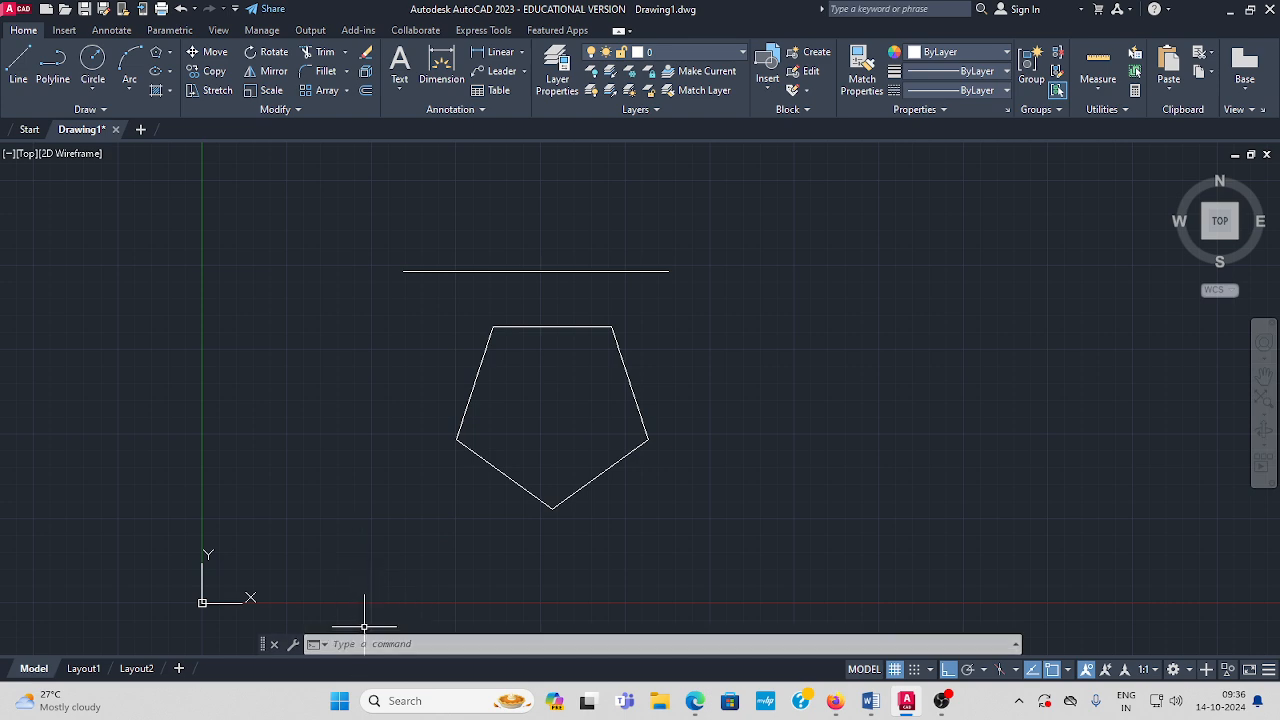
text(PO)
key(Return)
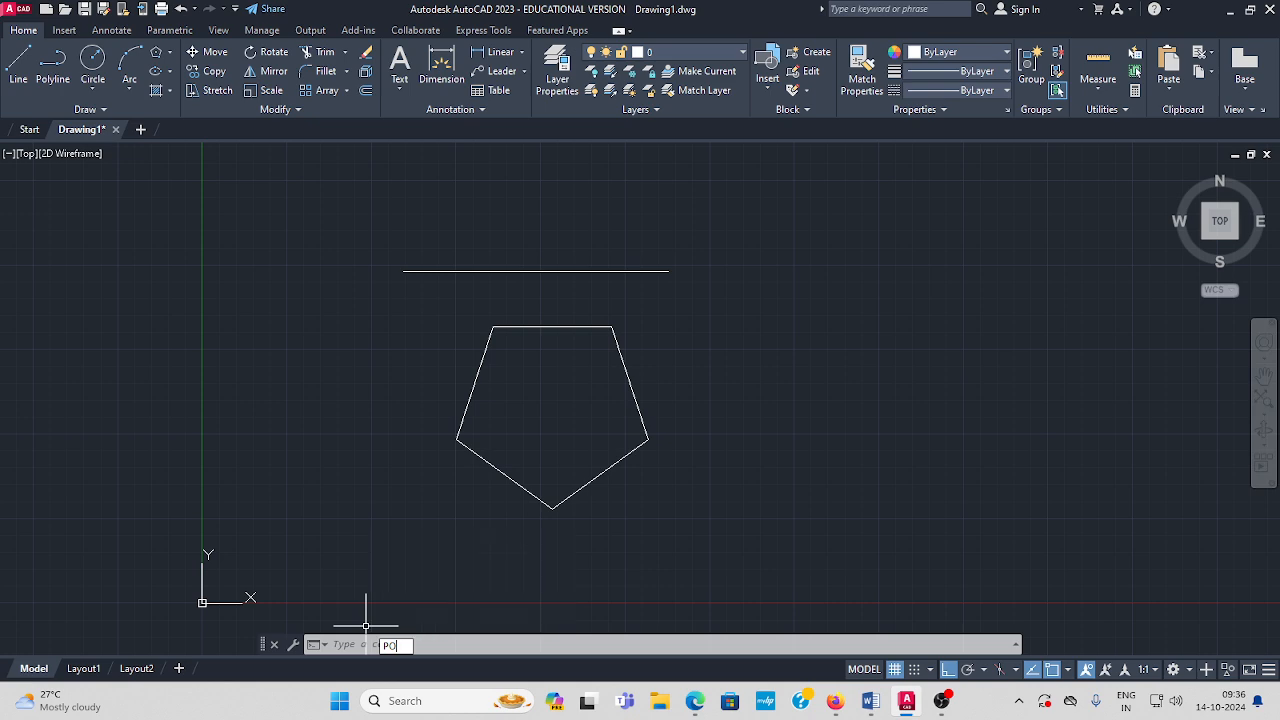
click(457, 438)
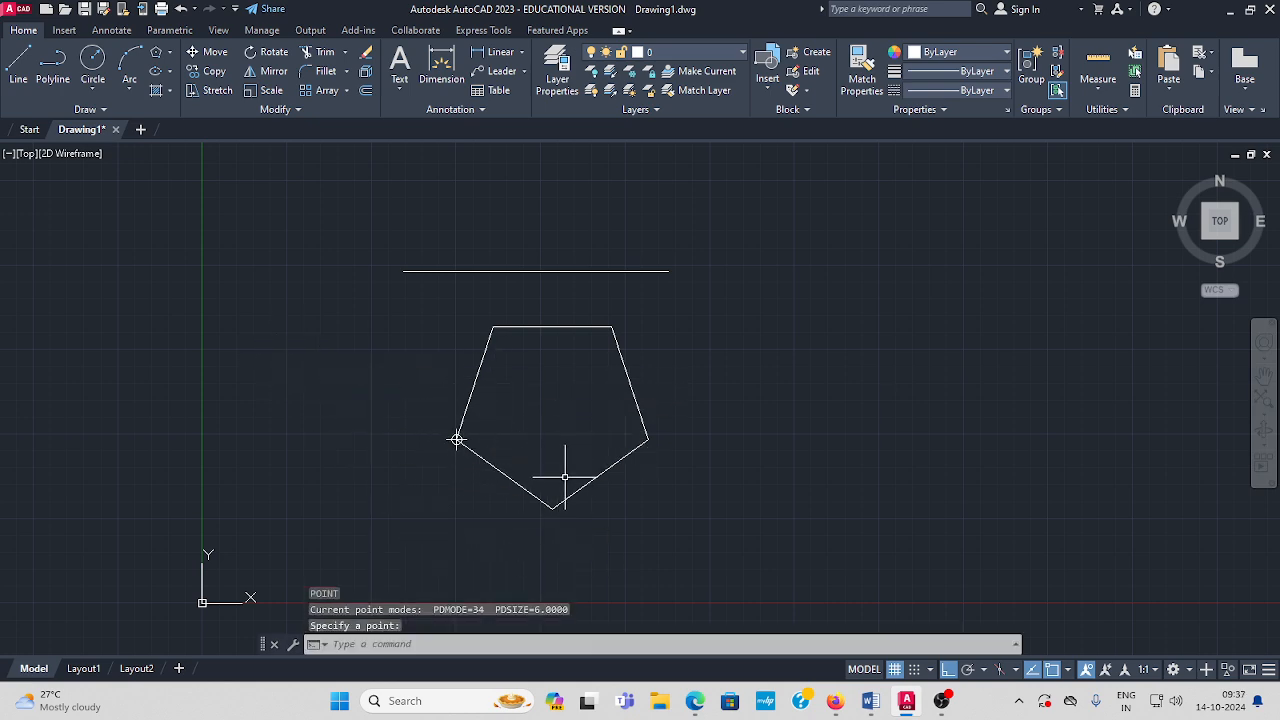
key(Return)
click(553, 507)
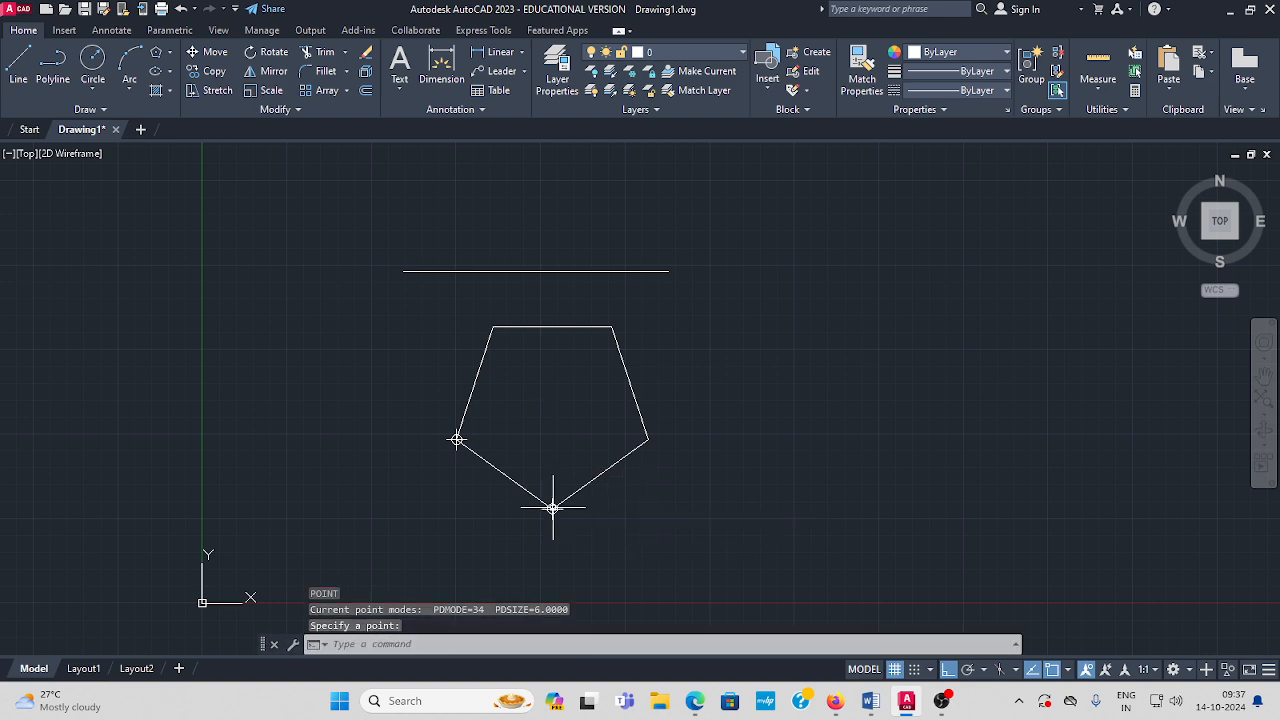
key(Return)
click(648, 440)
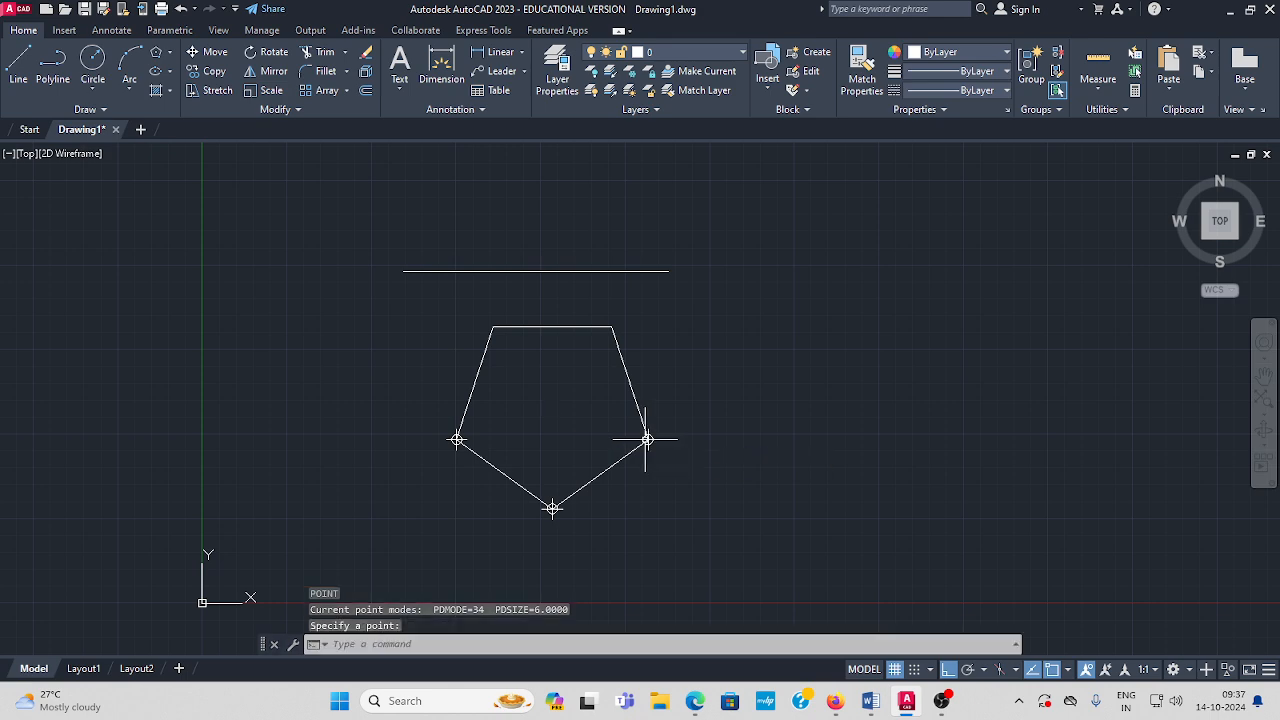
key(Return)
click(612, 326)
key(Return)
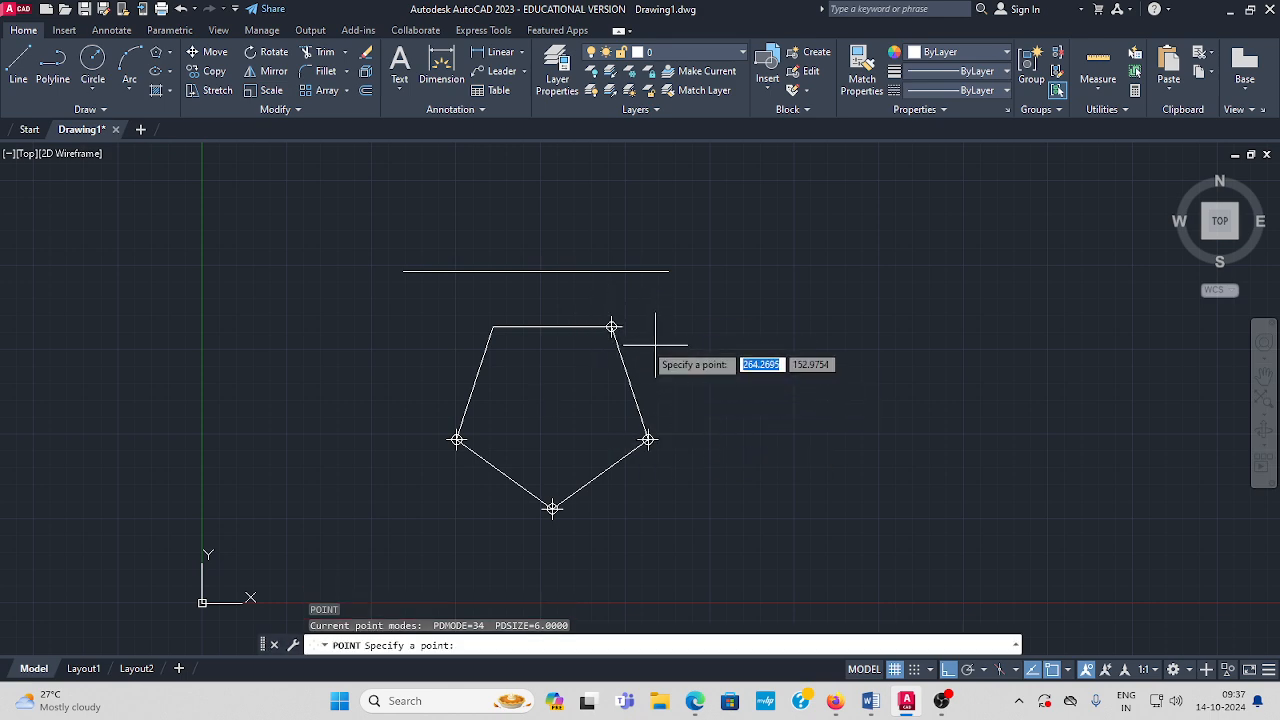
click(493, 327)
key(Return)
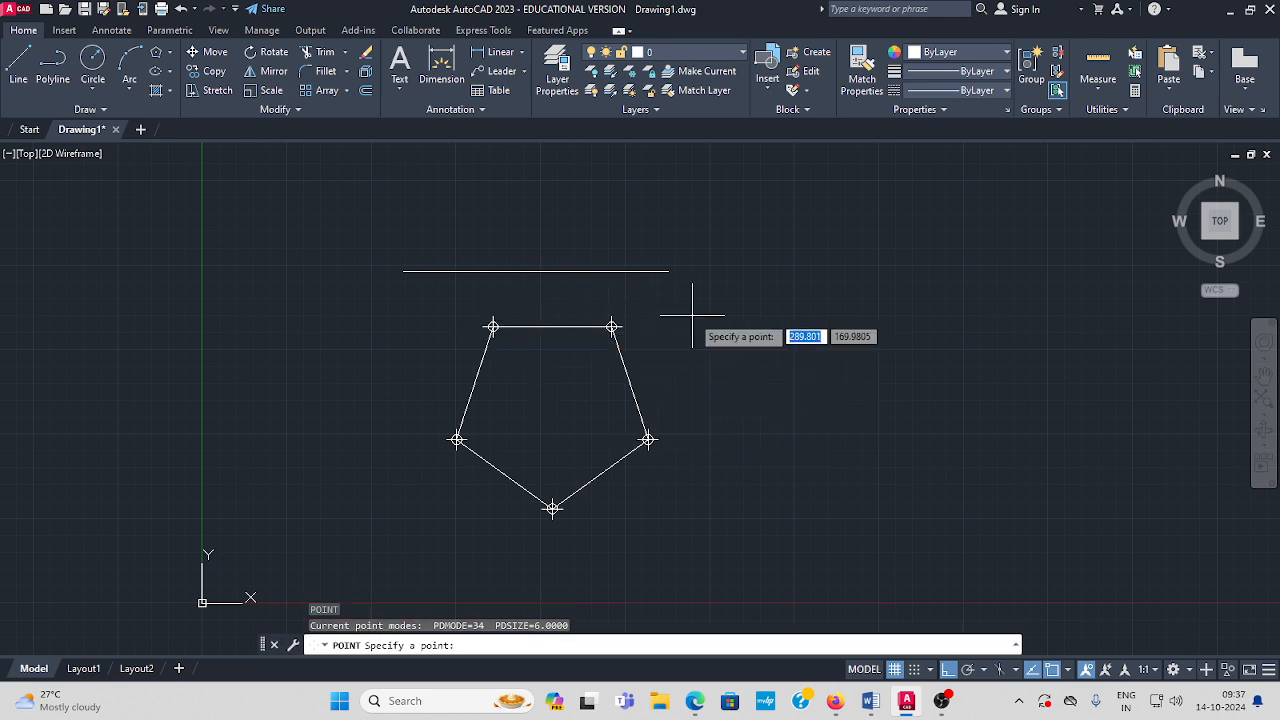
key(Escape)
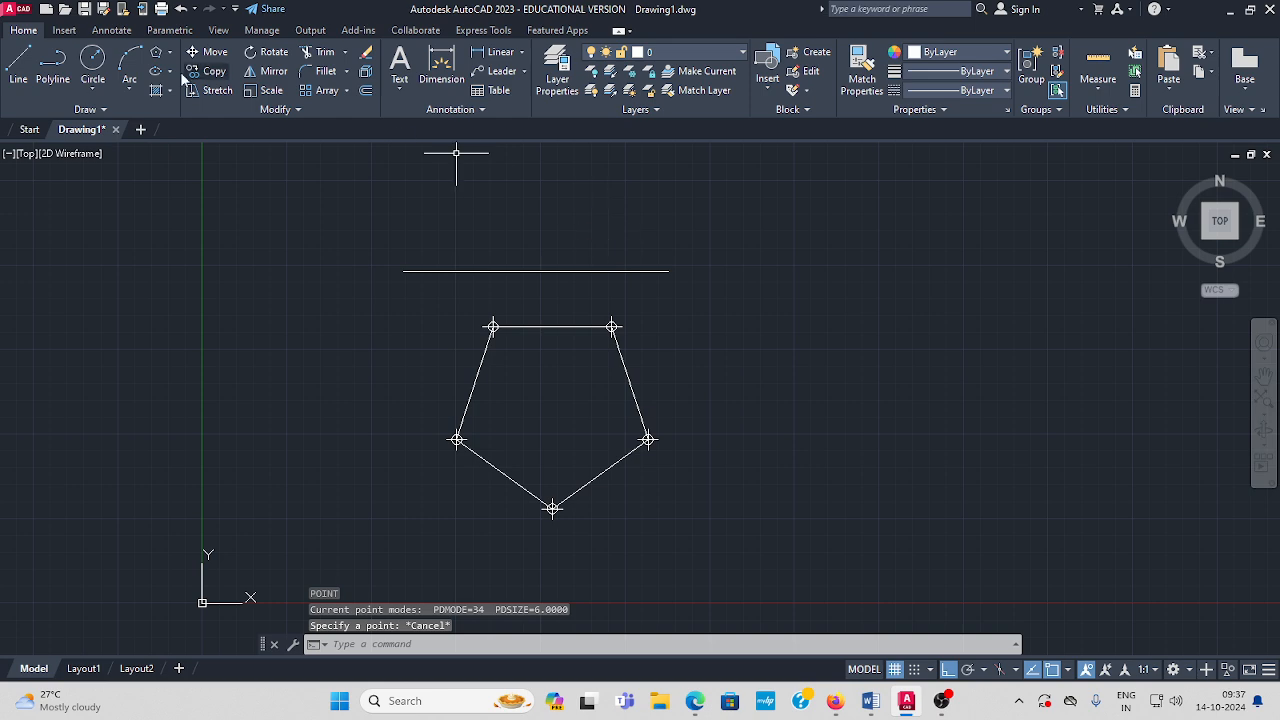
Draw vertical projector lines from the pentagon's leftmost and lowest vertices up to the horizontal reference line
click(19, 65)
click(456, 438)
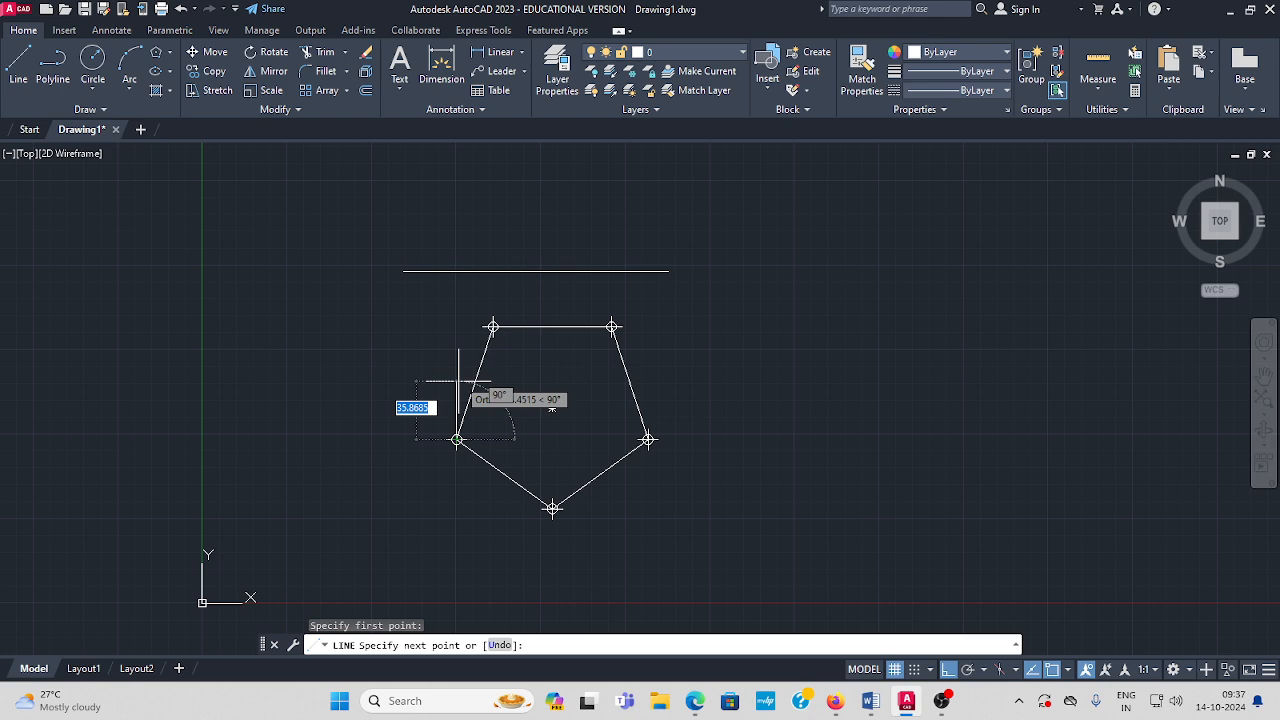
click(456, 270)
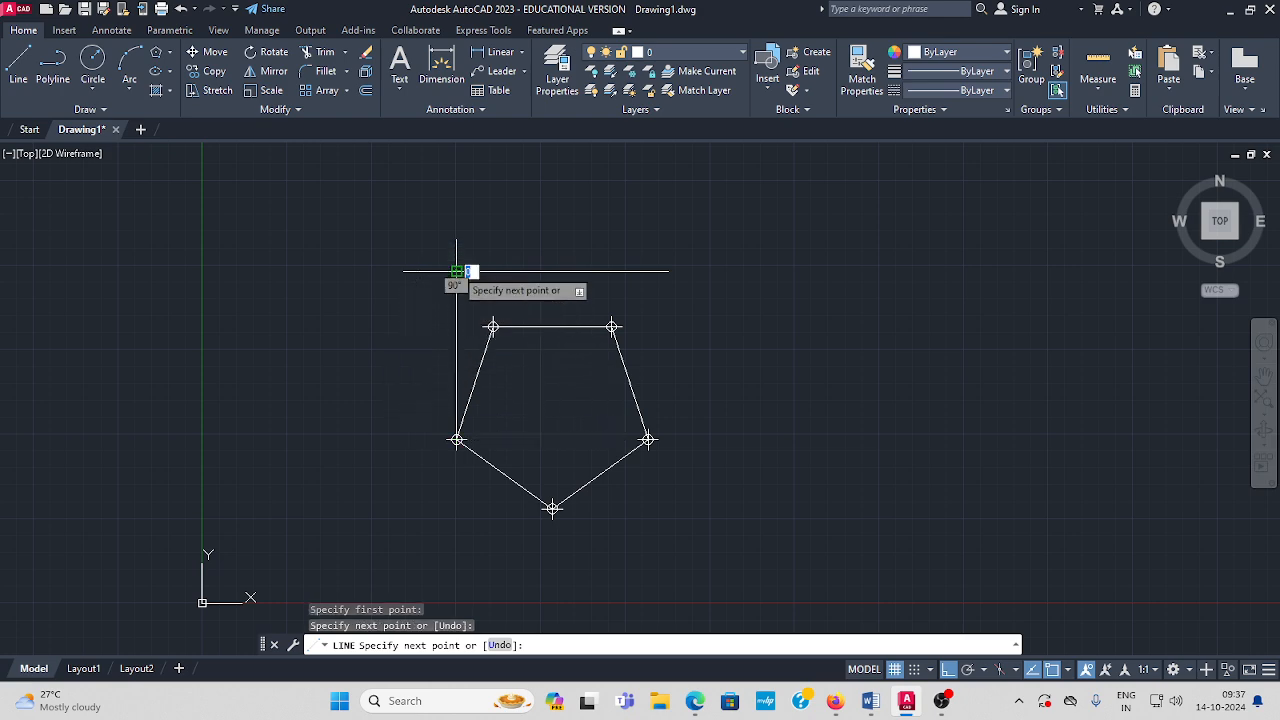
key(Return)
key(Return)
click(552, 508)
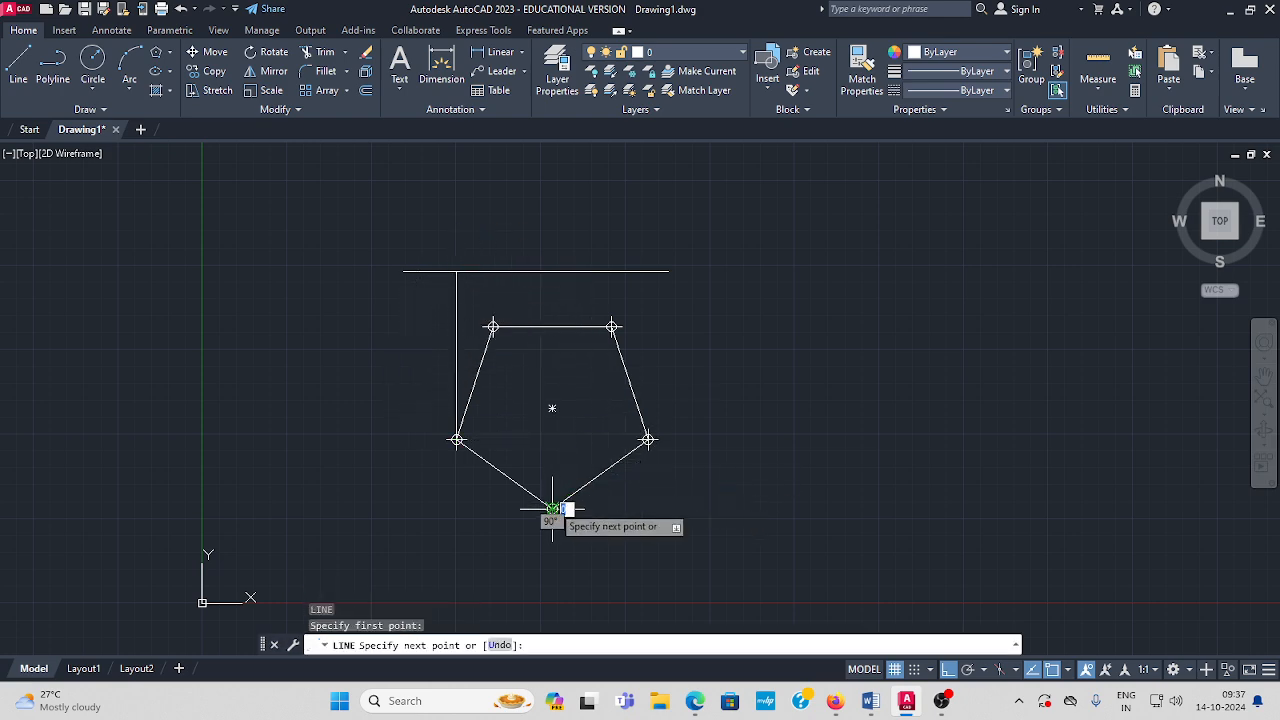
click(552, 271)
key(Return)
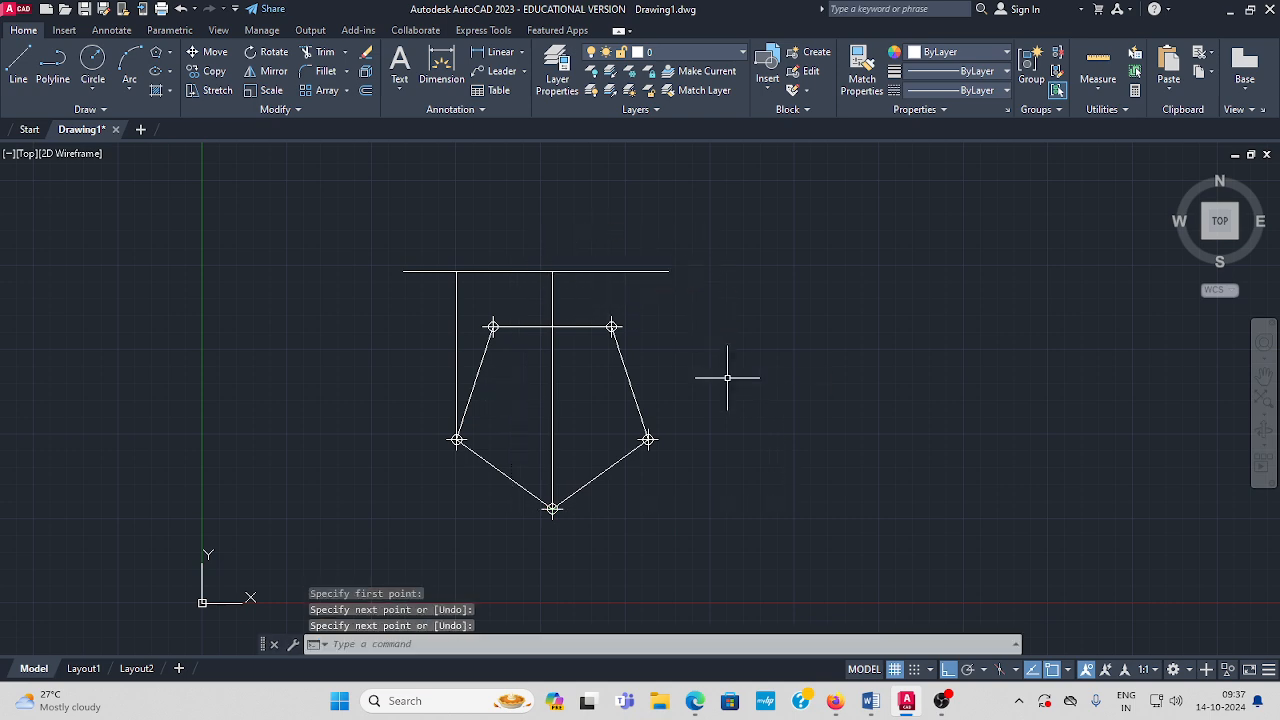
Draw vertical projector lines from the pentagon's rightmost, upper-right and upper-left vertices up to the horizontal reference line
key(Return)
click(648, 440)
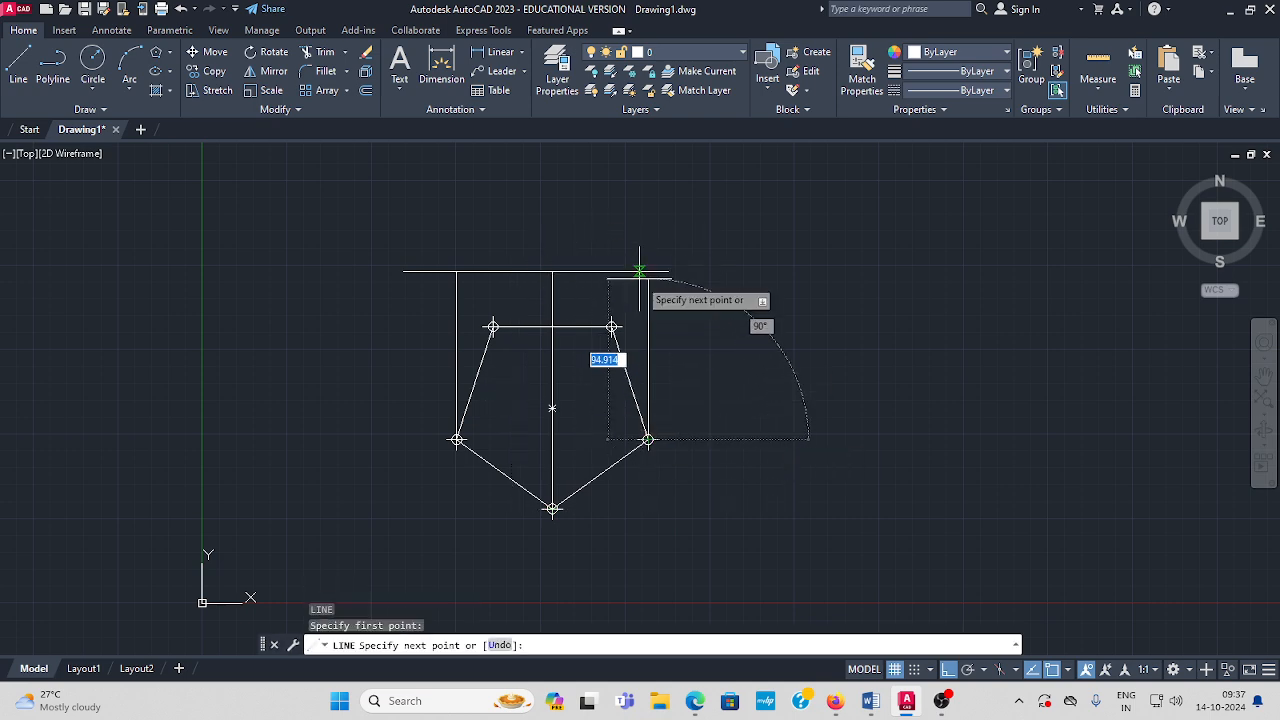
click(650, 271)
key(Return)
key(Return)
click(612, 327)
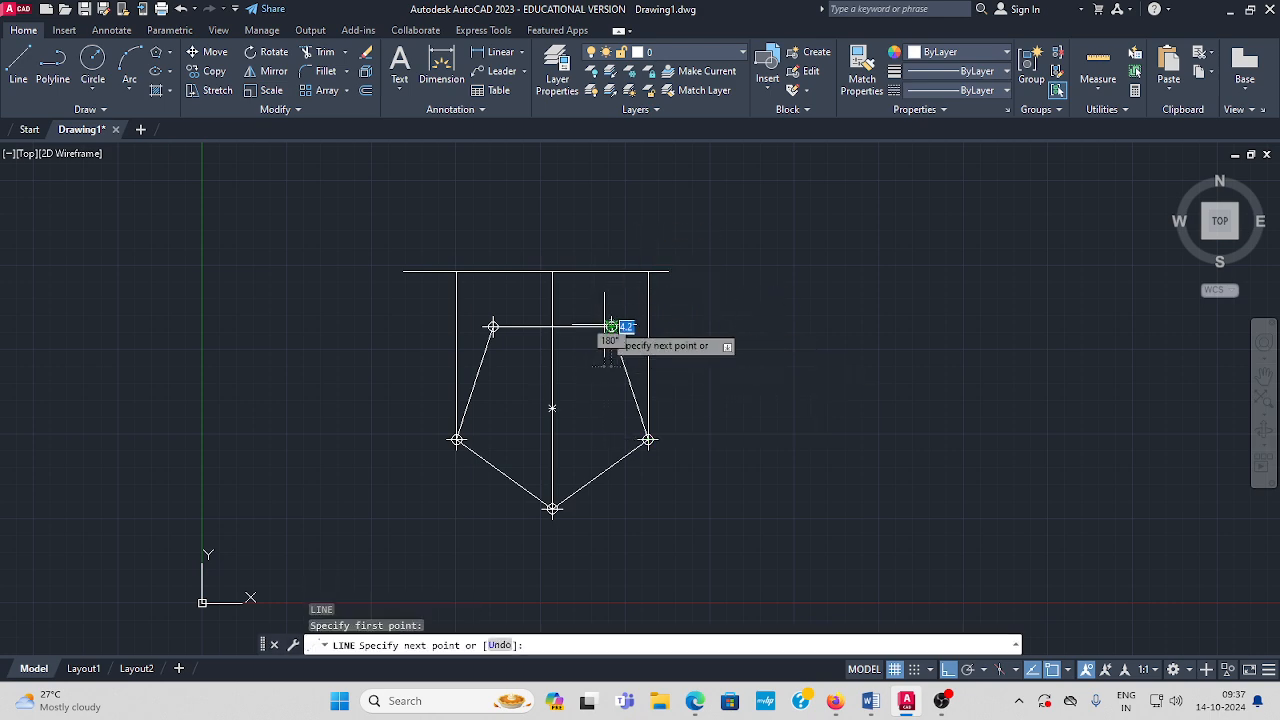
click(612, 271)
key(Return)
key(Return)
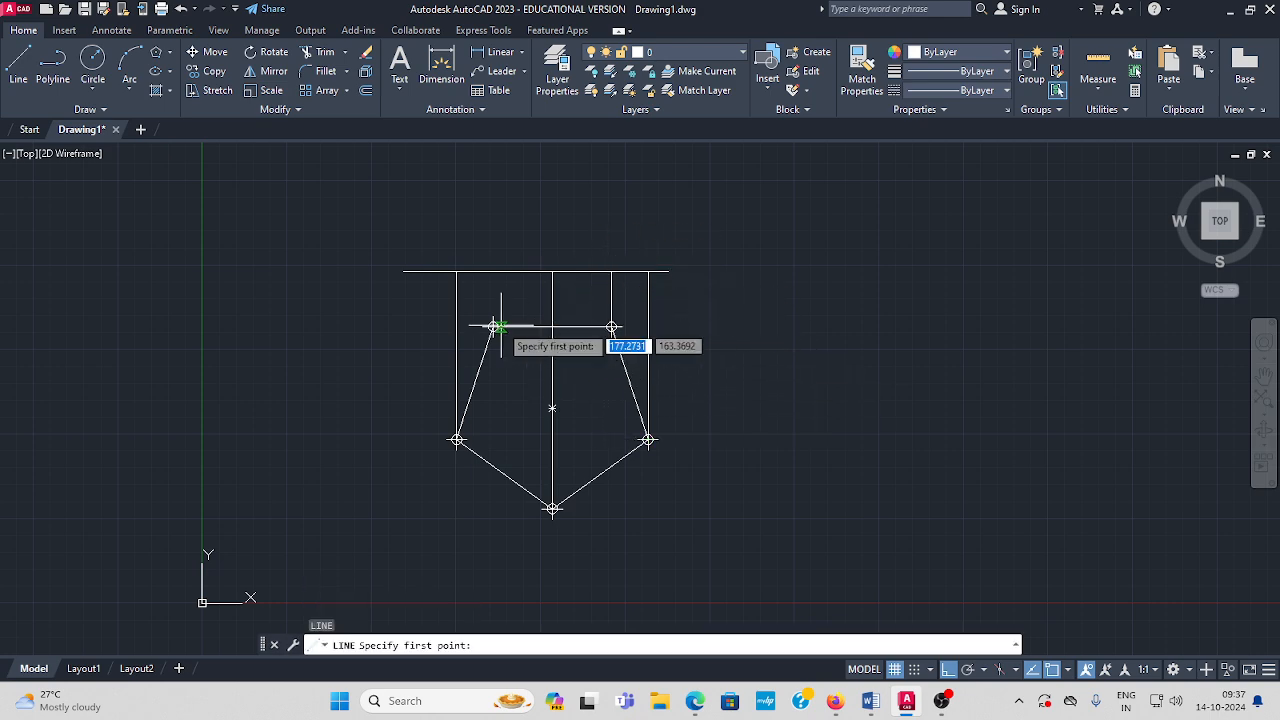
click(493, 327)
click(493, 271)
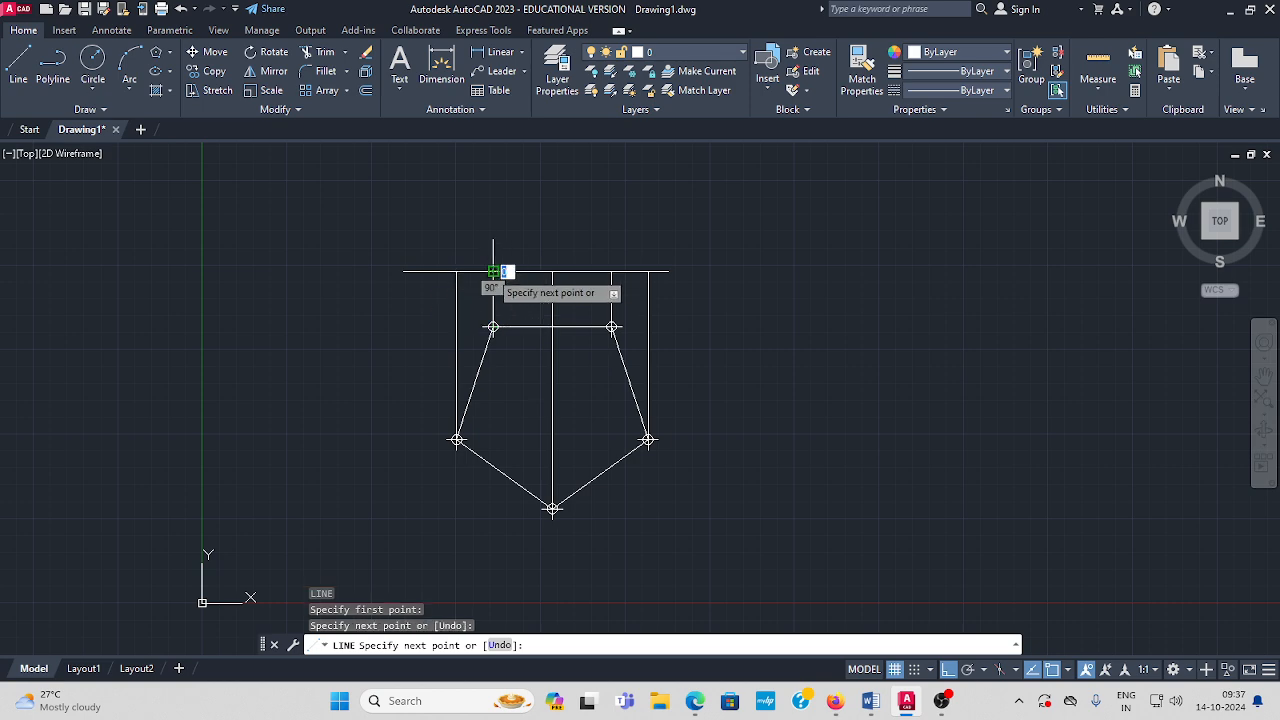
key(Return)
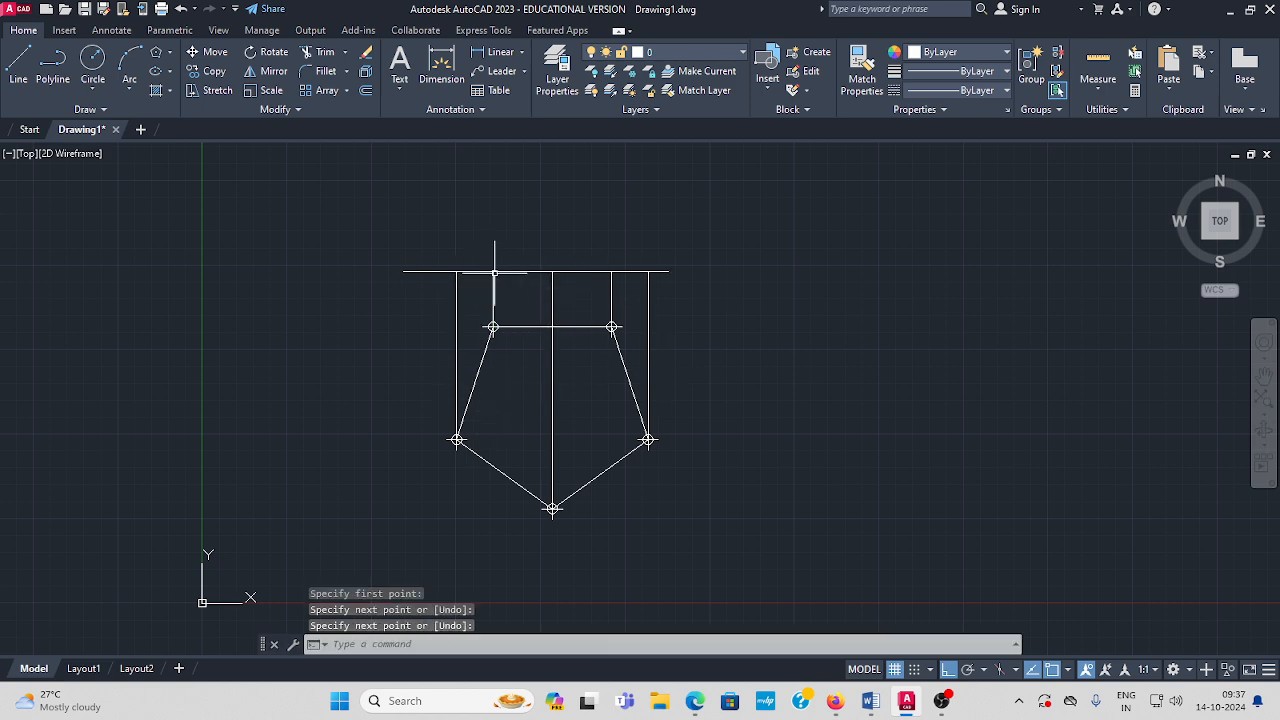
Draw a vertical line 150 mm long upward from where the central projector meets the horizontal reference line
middle_drag(575, 205, 551, 243)
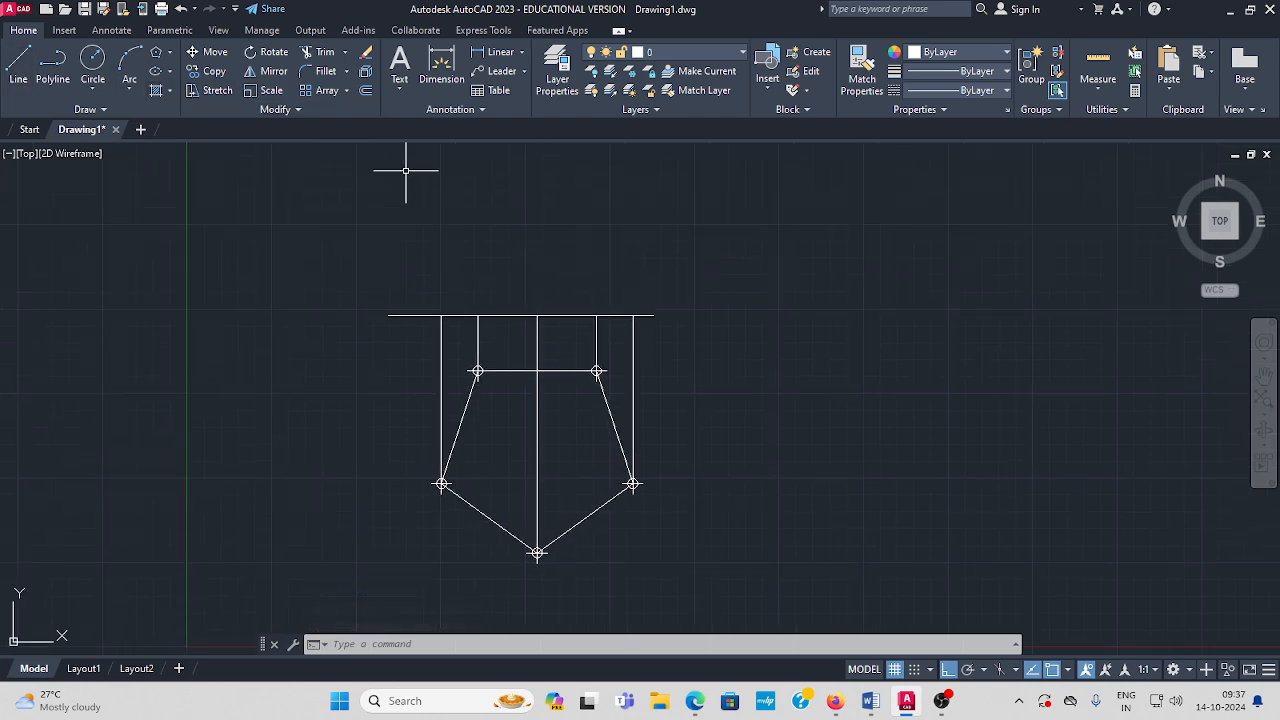
click(20, 75)
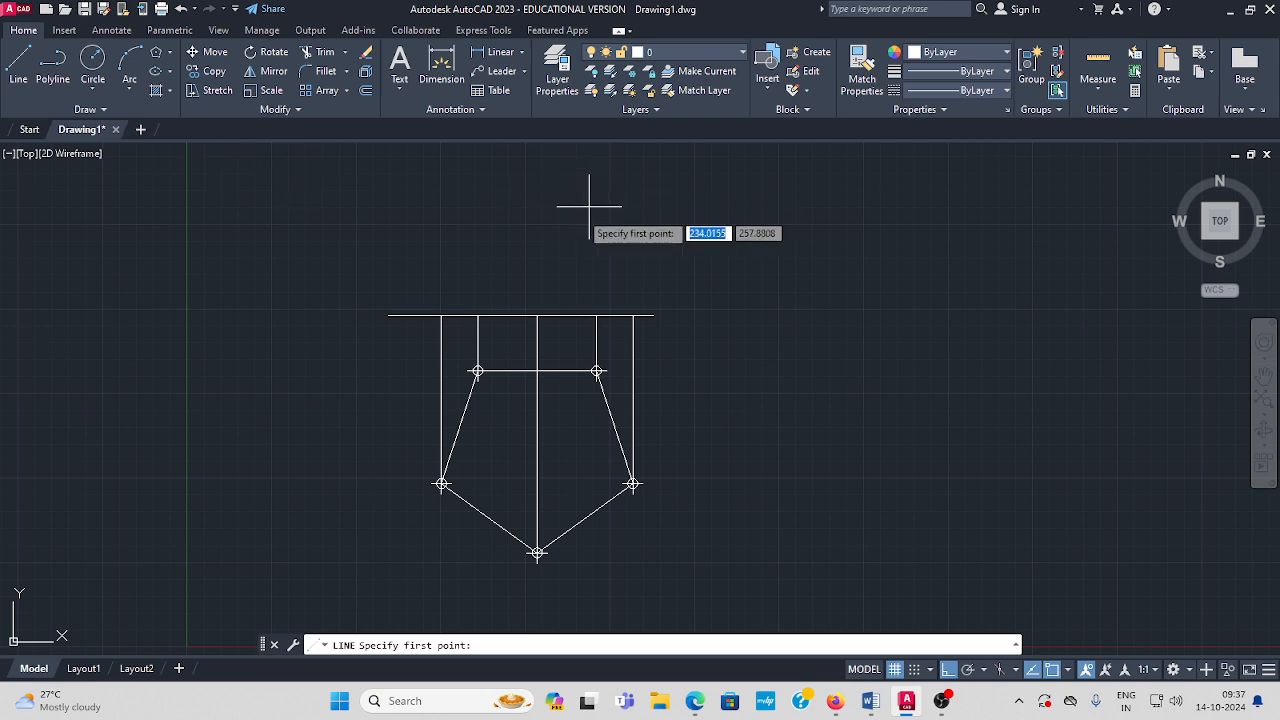
click(537, 316)
middle_drag(557, 212, 558, 298)
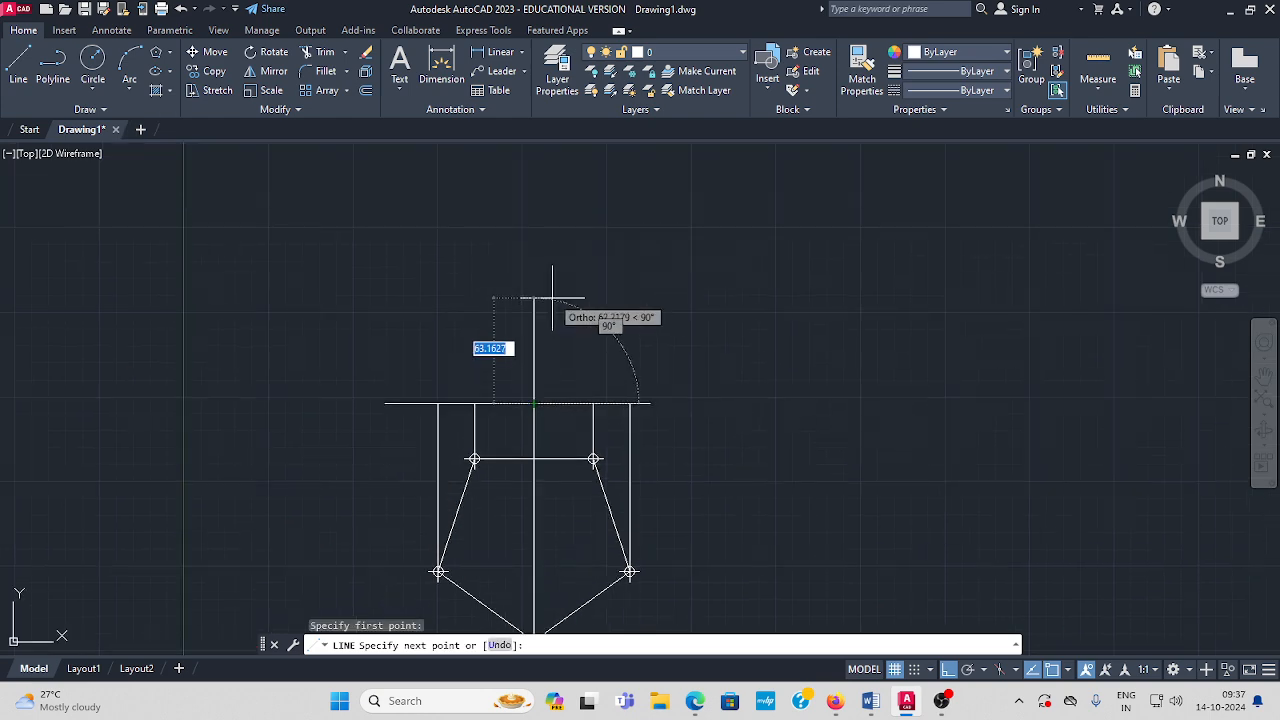
text(1)
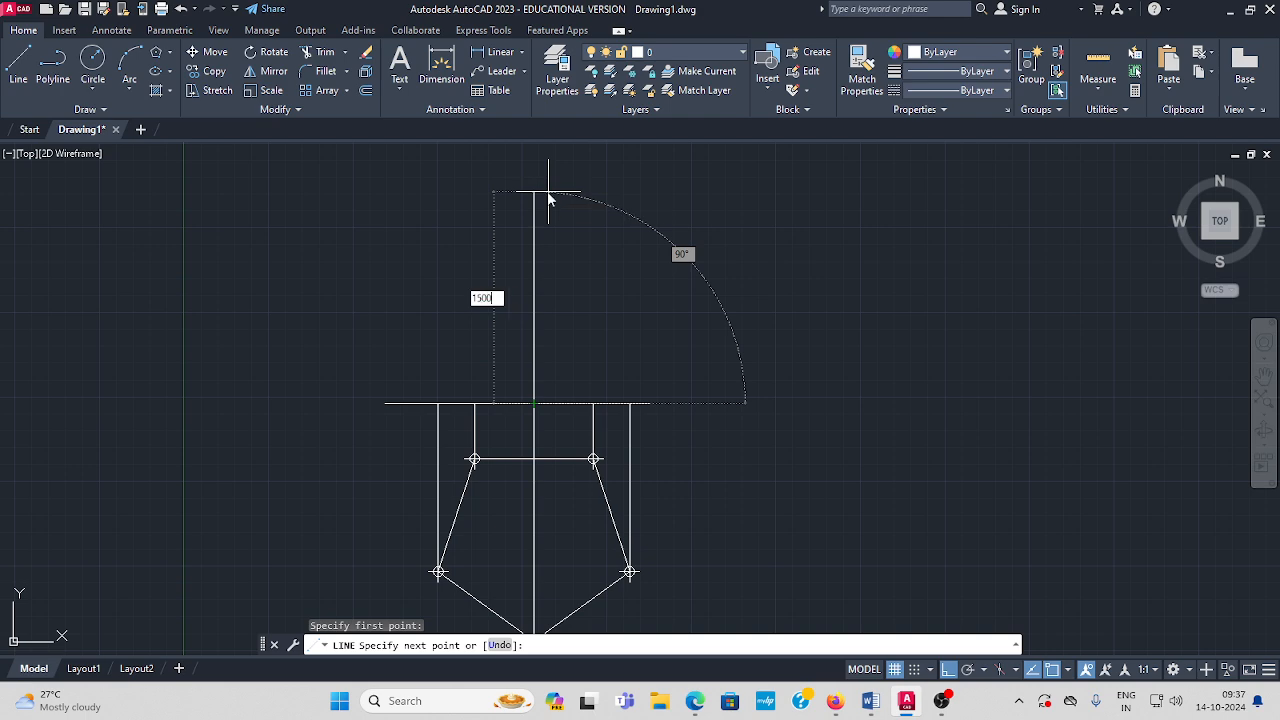
text(50)
key(Return)
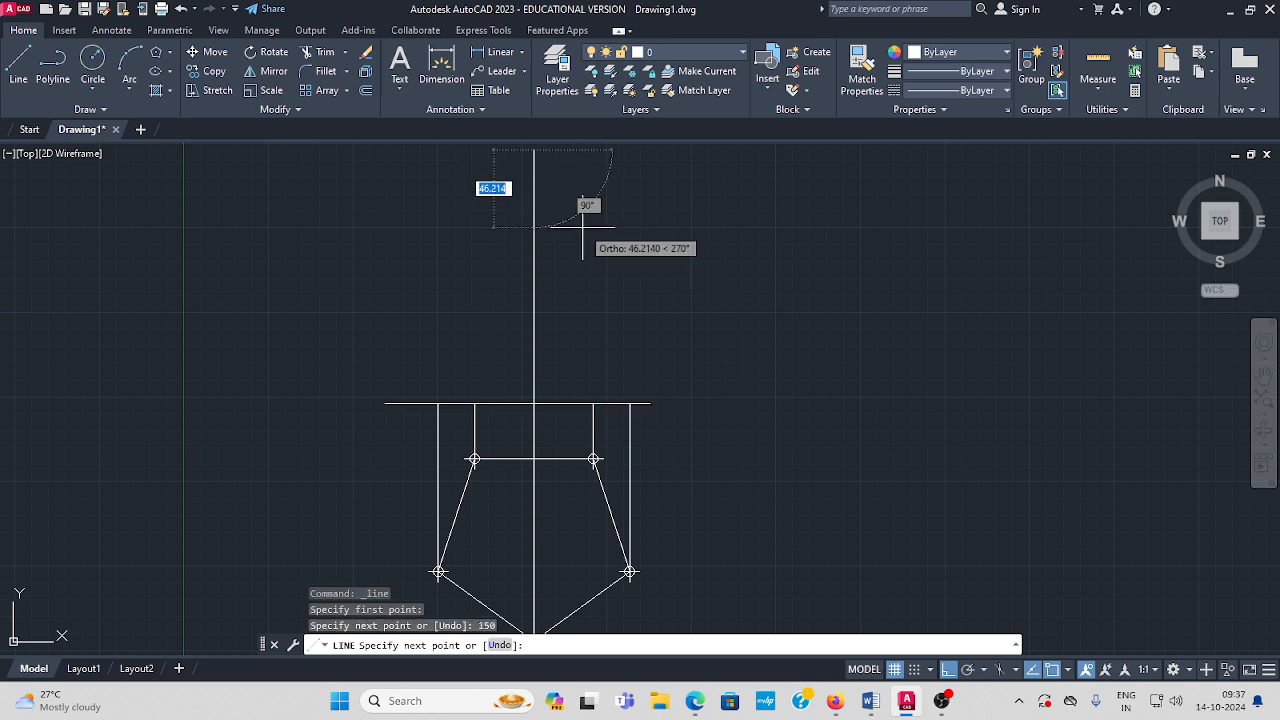
key(Escape)
Copy the 150 mm vertical line from its base to the other four projector intersections on the reference line
scroll(586, 277, down, 2)
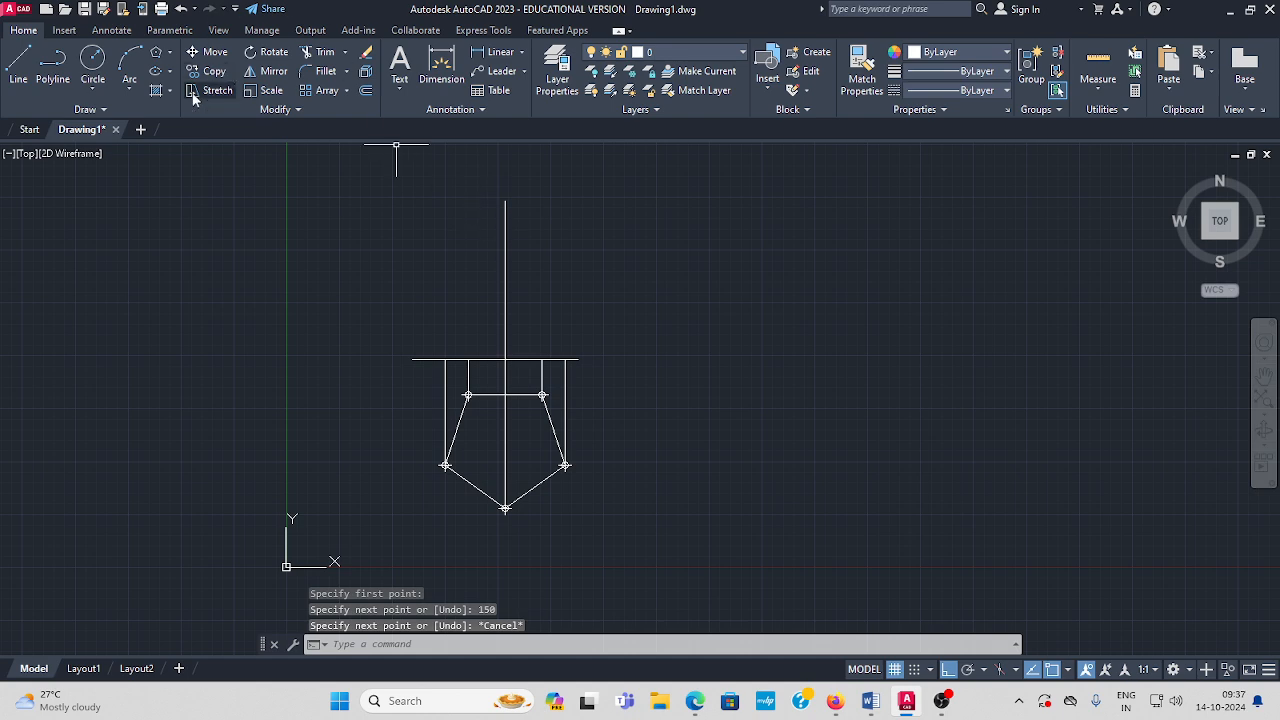
click(220, 75)
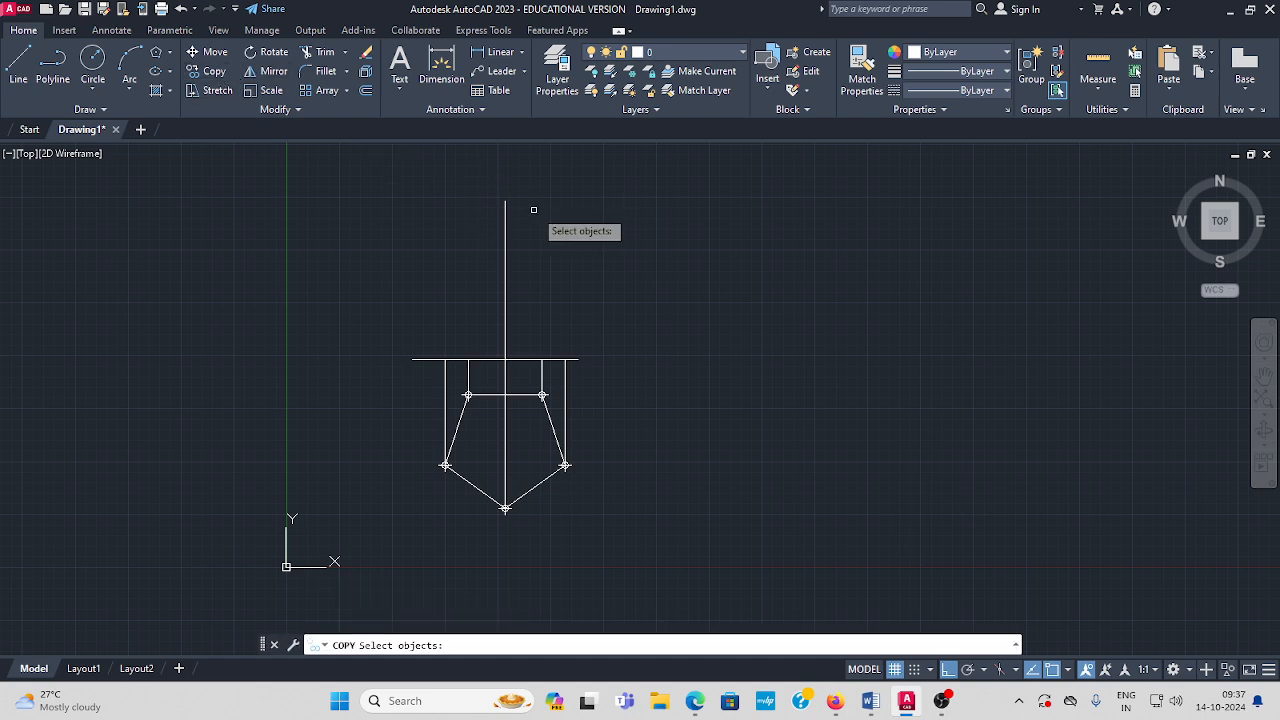
click(505, 273)
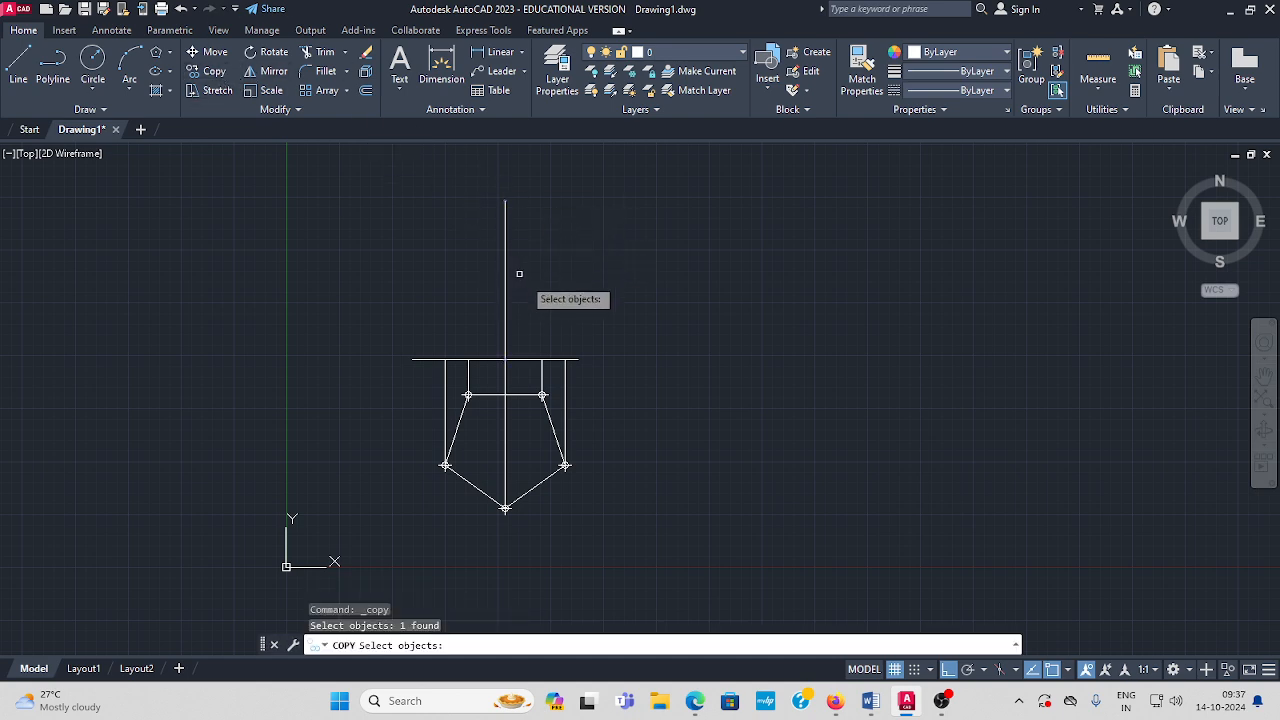
key(Return)
click(505, 350)
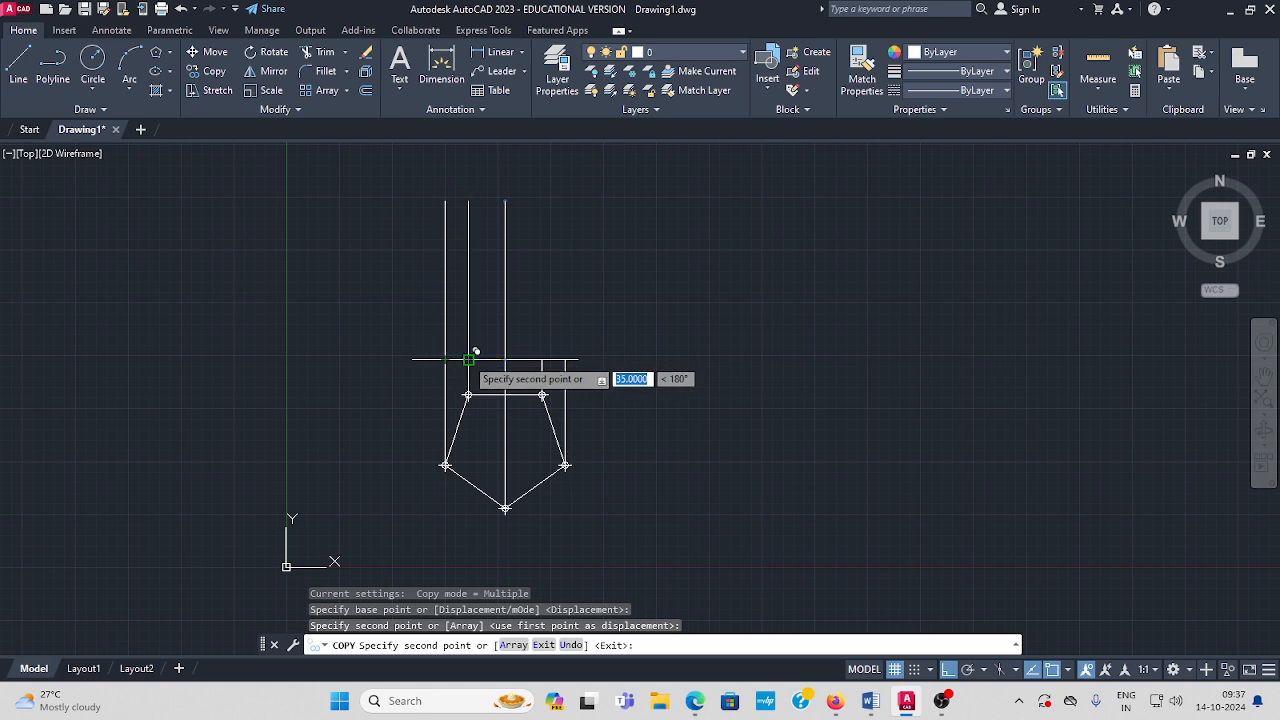
click(471, 356)
click(543, 352)
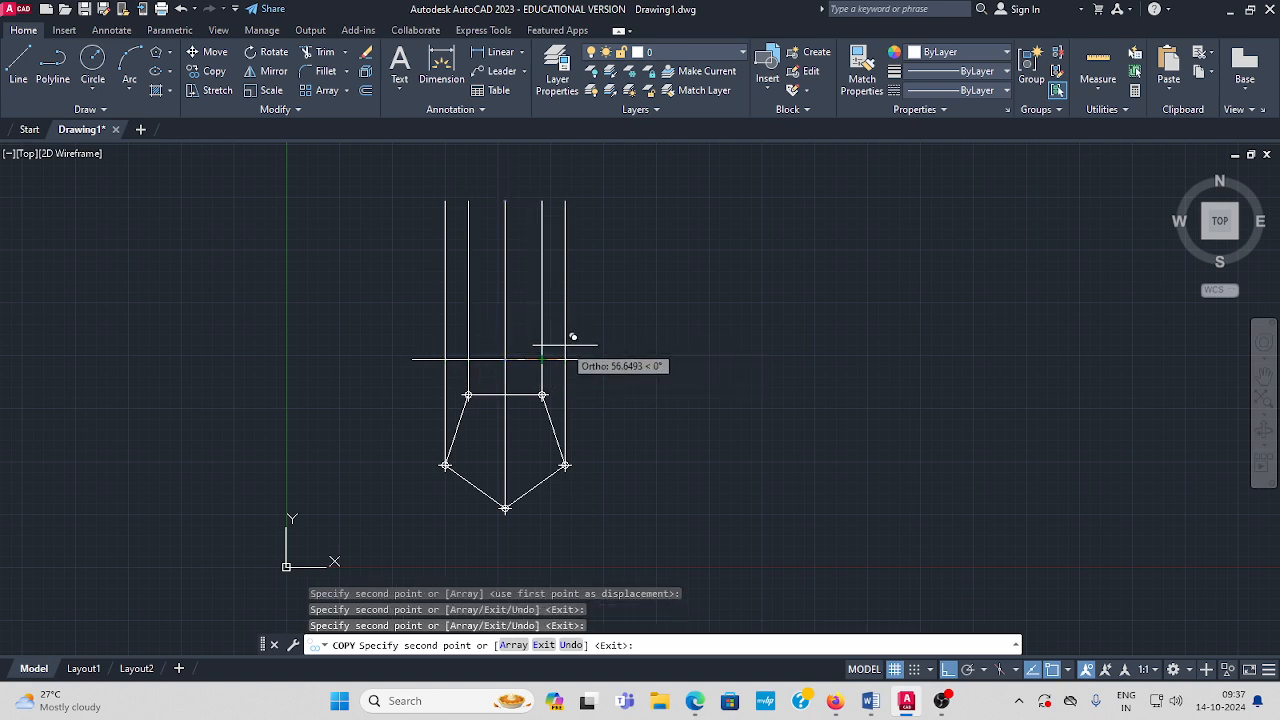
click(572, 352)
key(Return)
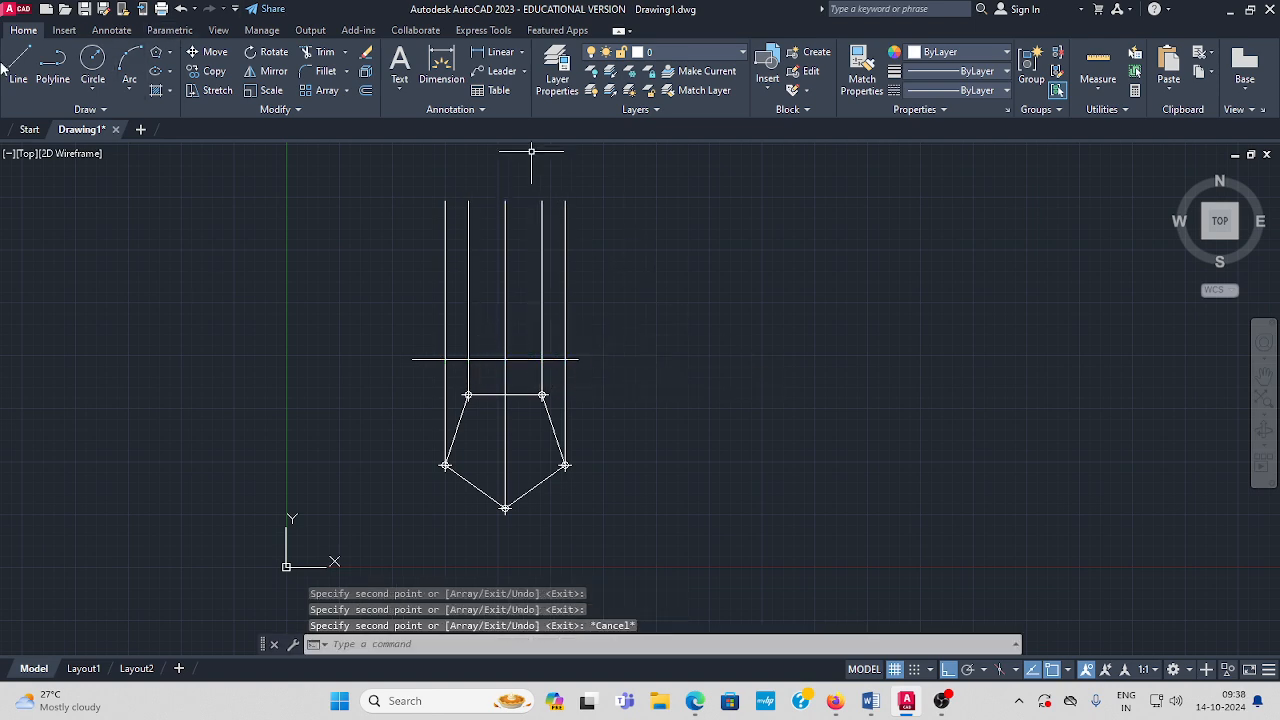
Draw the prism's horizontal top edge joining the upper ends of the leftmost and rightmost vertical lines
text(l)
key(Return)
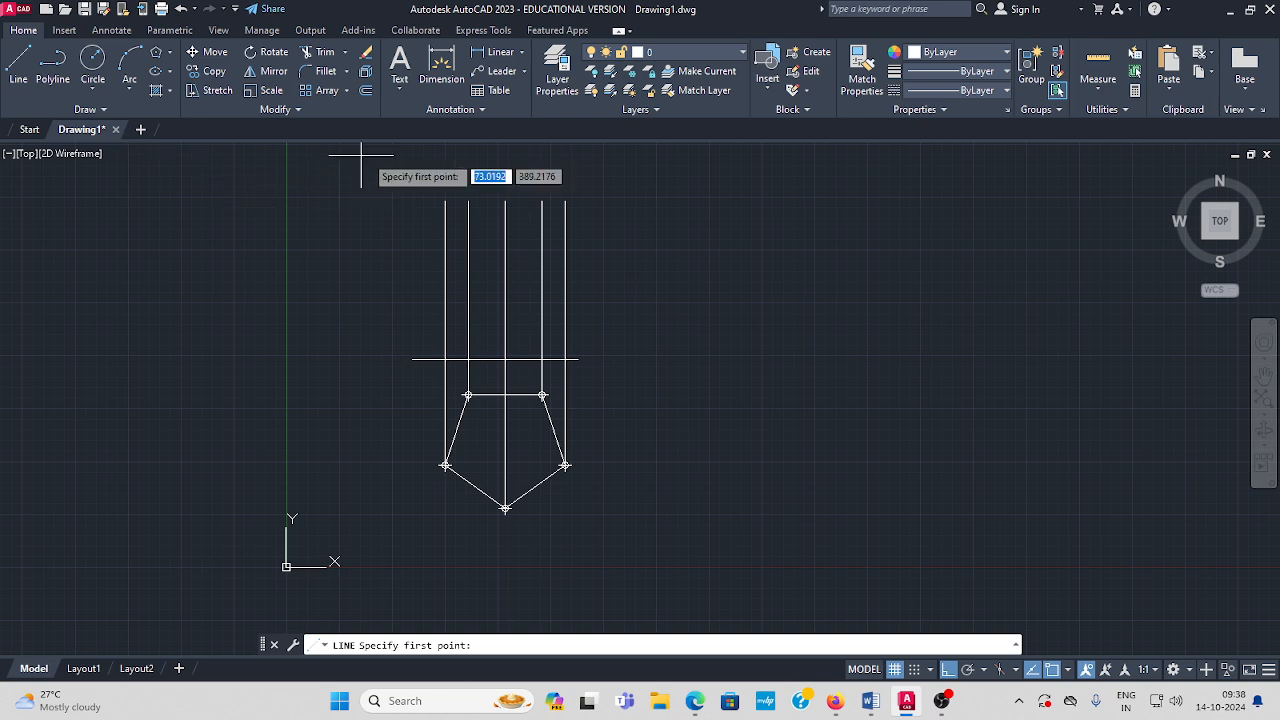
click(445, 201)
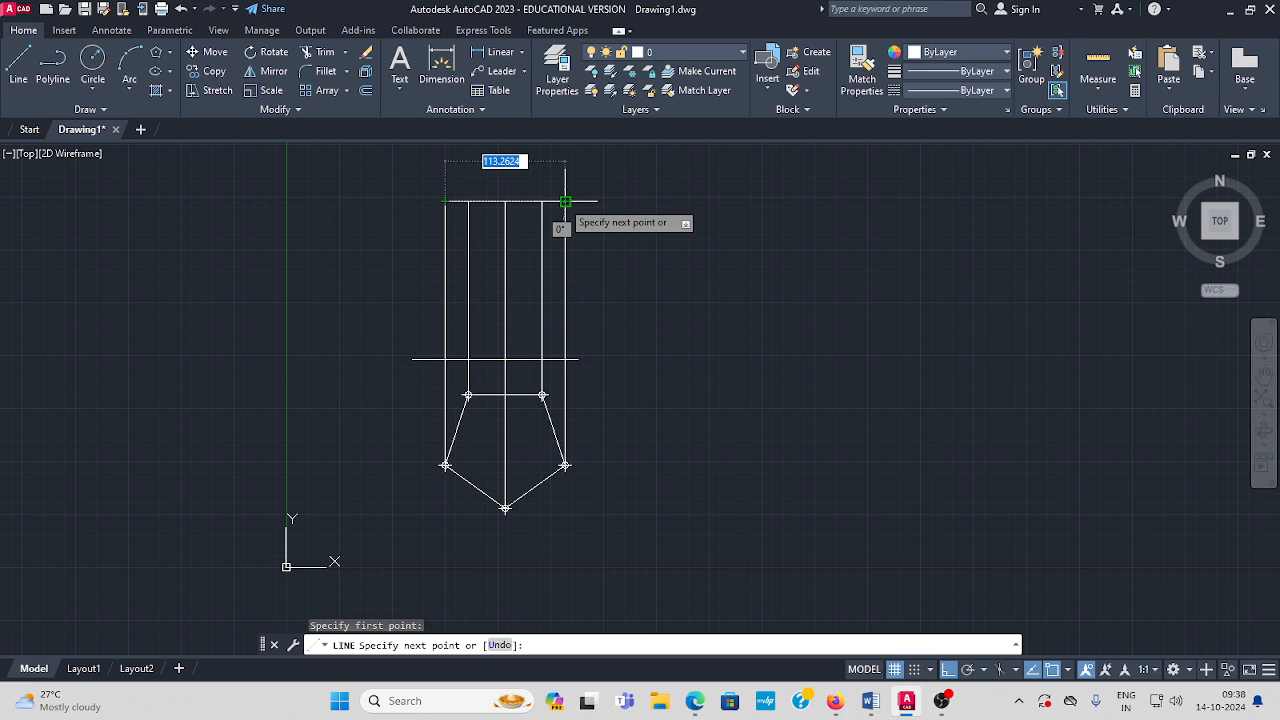
click(565, 201)
key(Return)
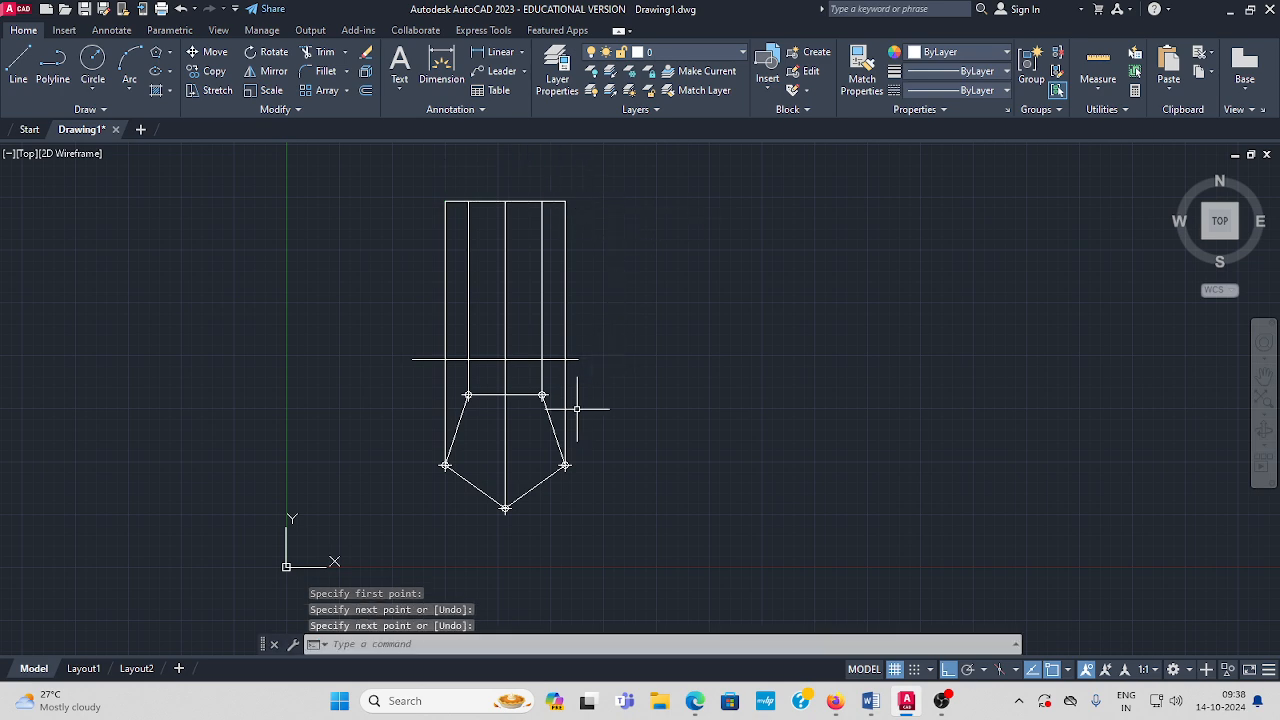
middle_drag(623, 417, 597, 443)
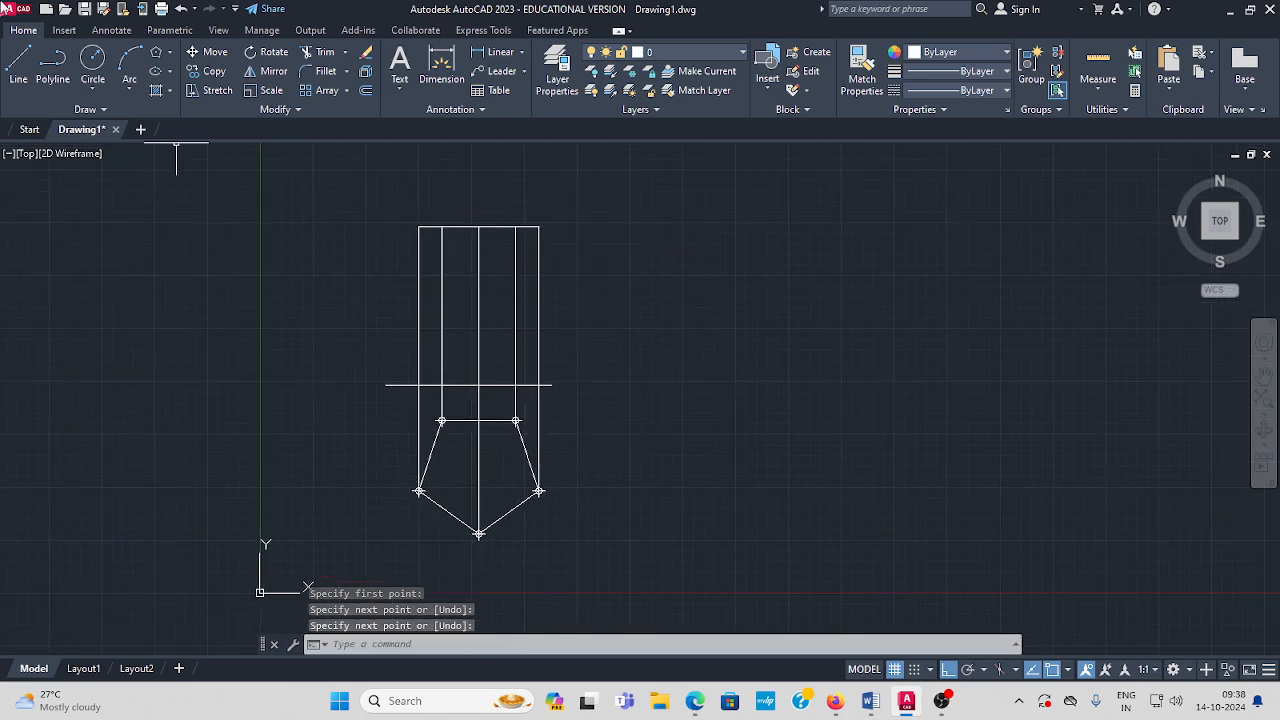
click(121, 33)
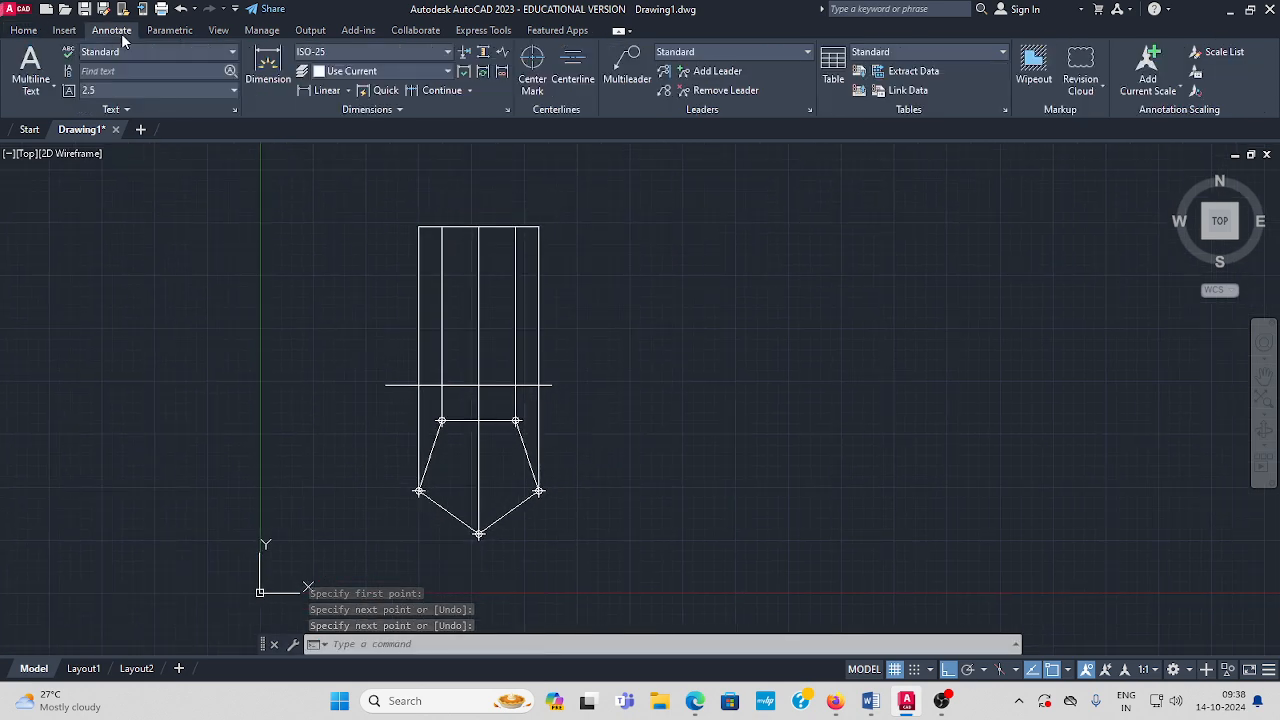
click(53, 88)
click(46, 148)
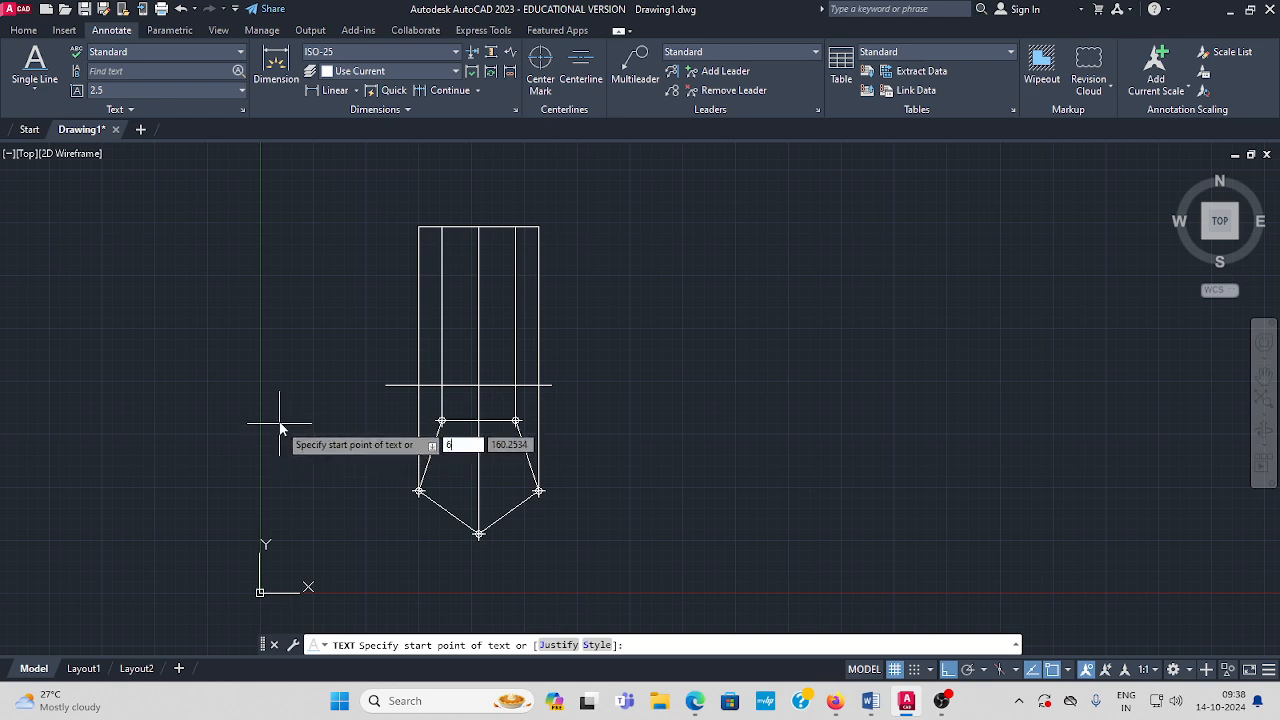
key(Return)
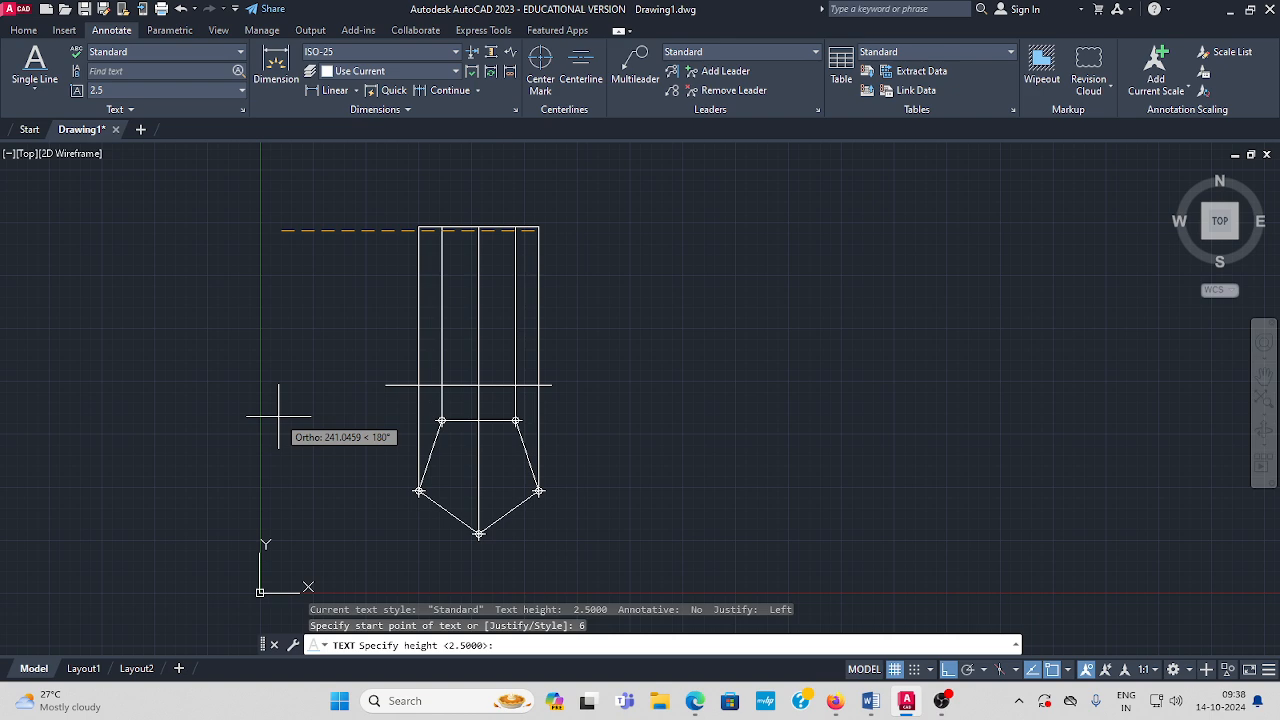
text(0)
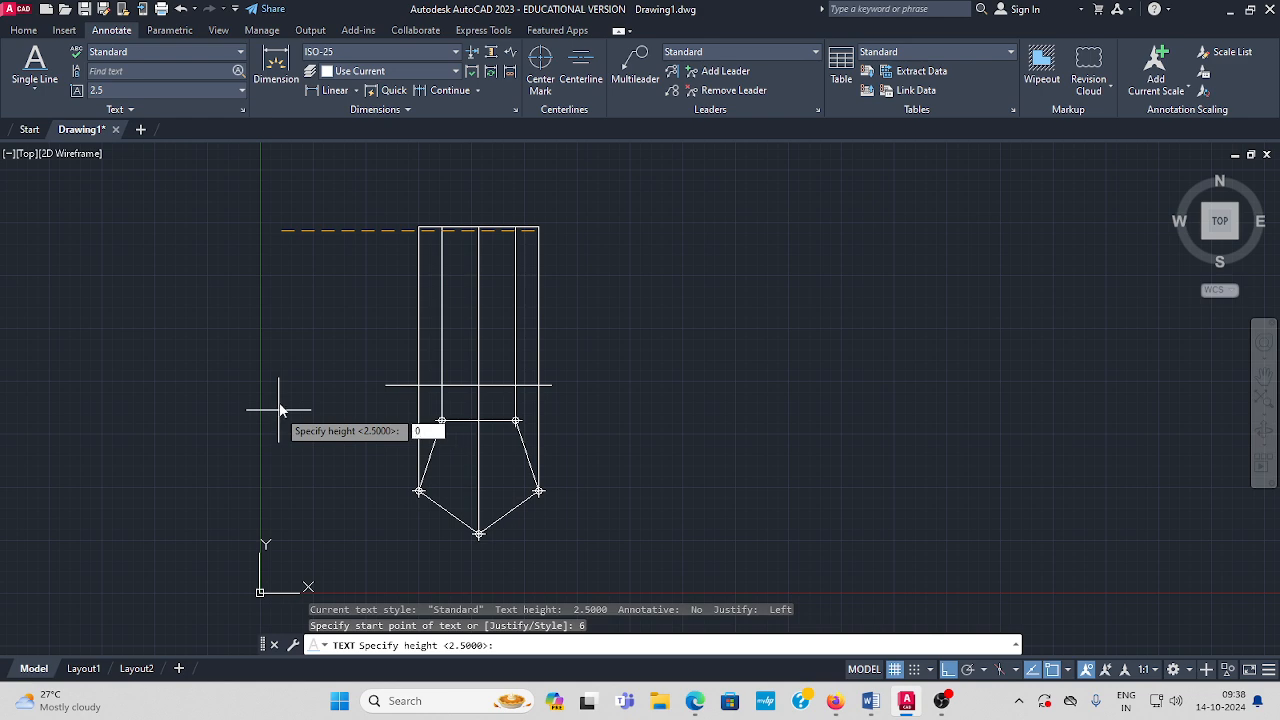
key(Return)
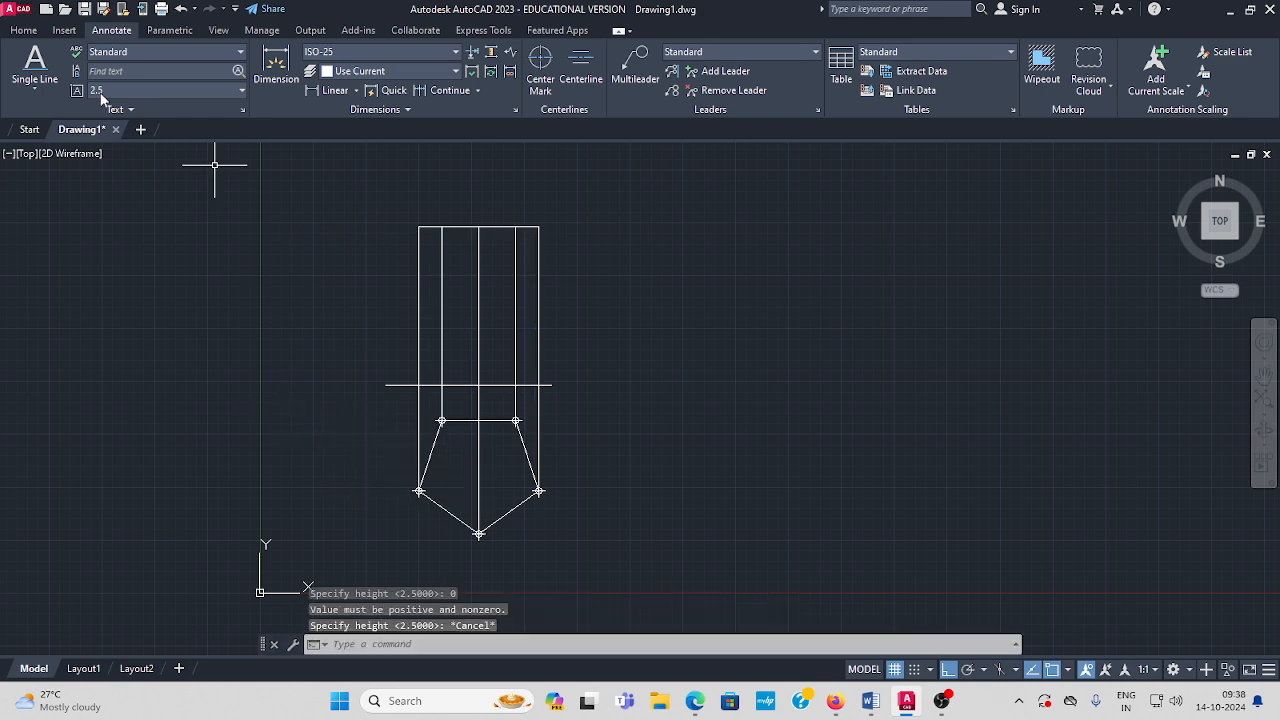
Label the pentagon's leftmost vertex "a" with single-line text of height 6 and rotation angle 0
click(35, 88)
click(43, 150)
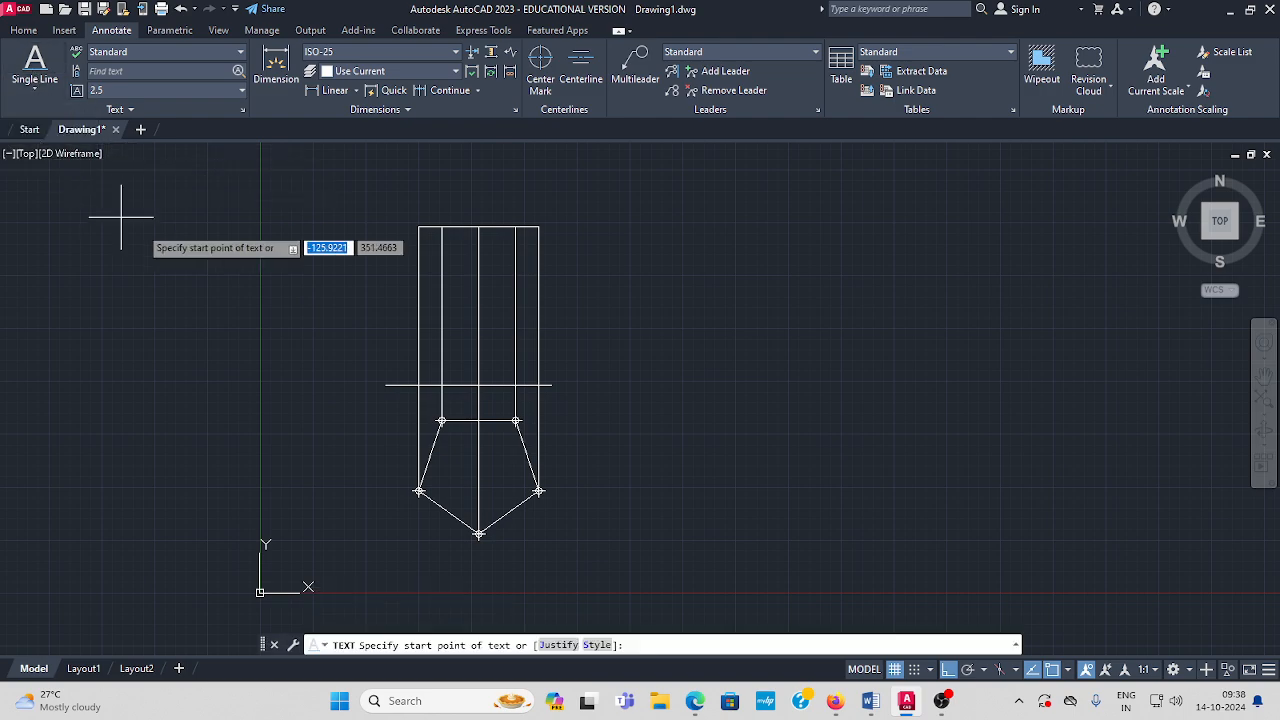
click(297, 384)
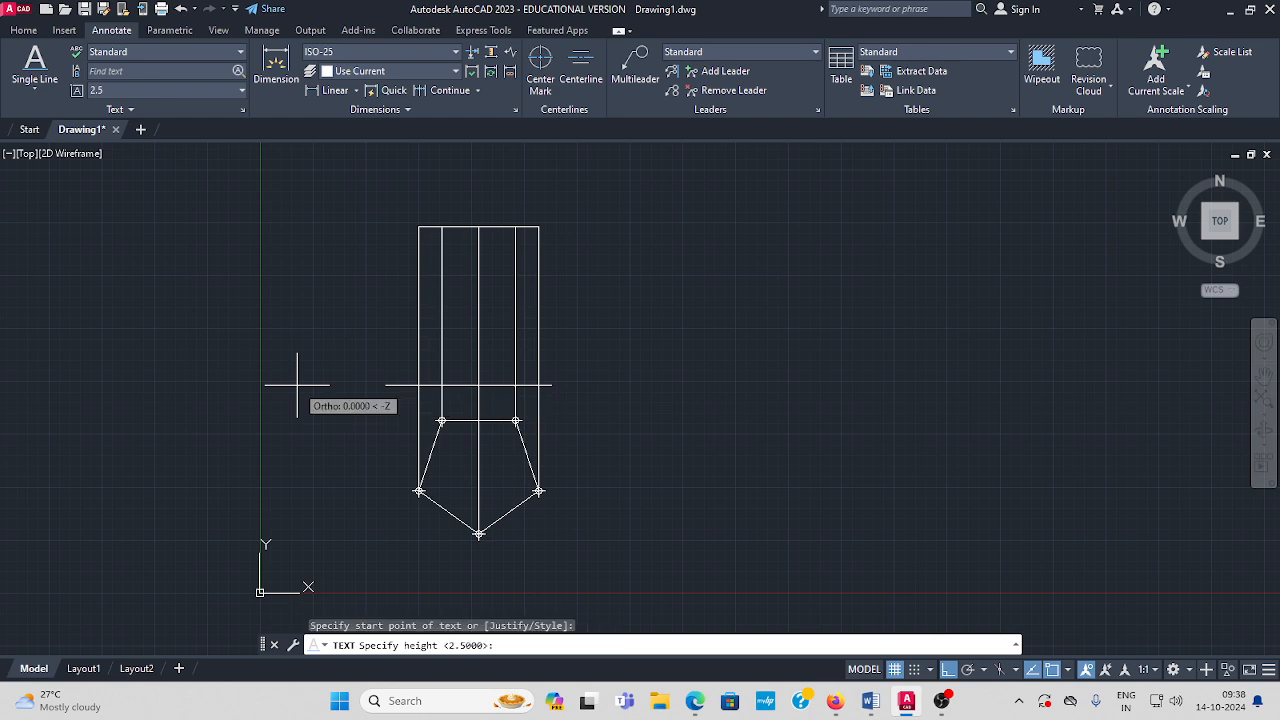
text(6)
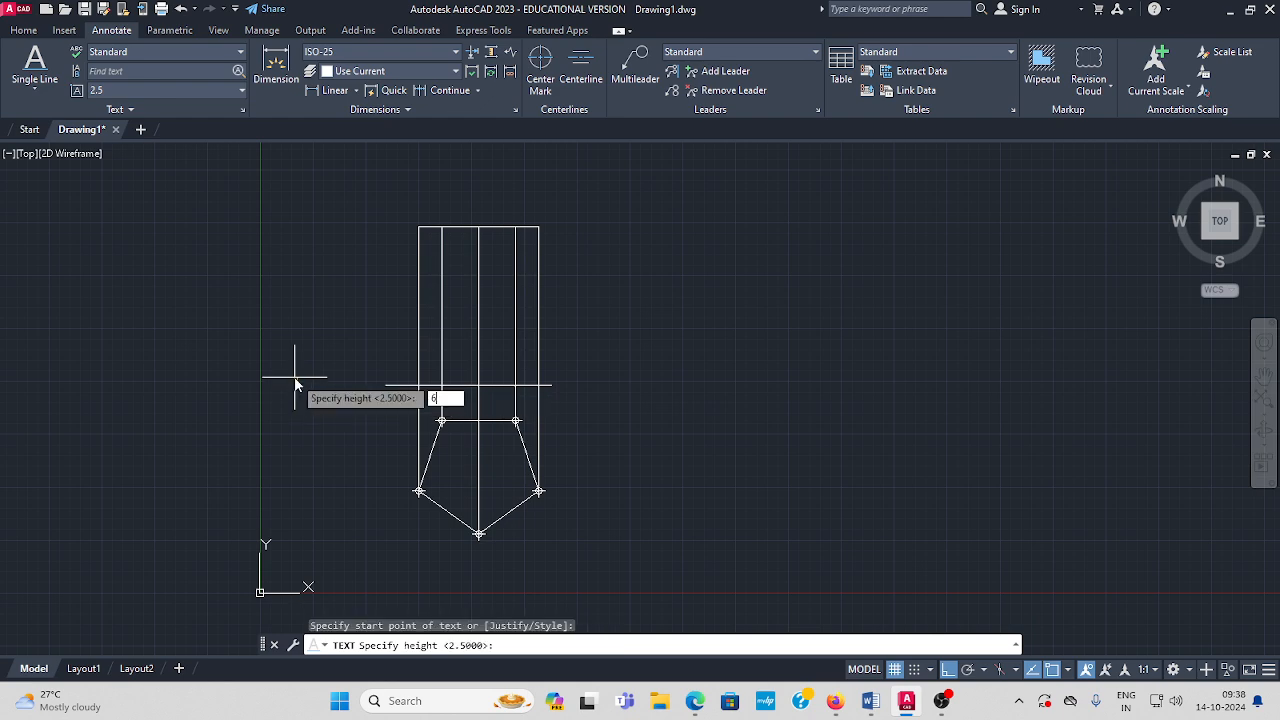
key(Return)
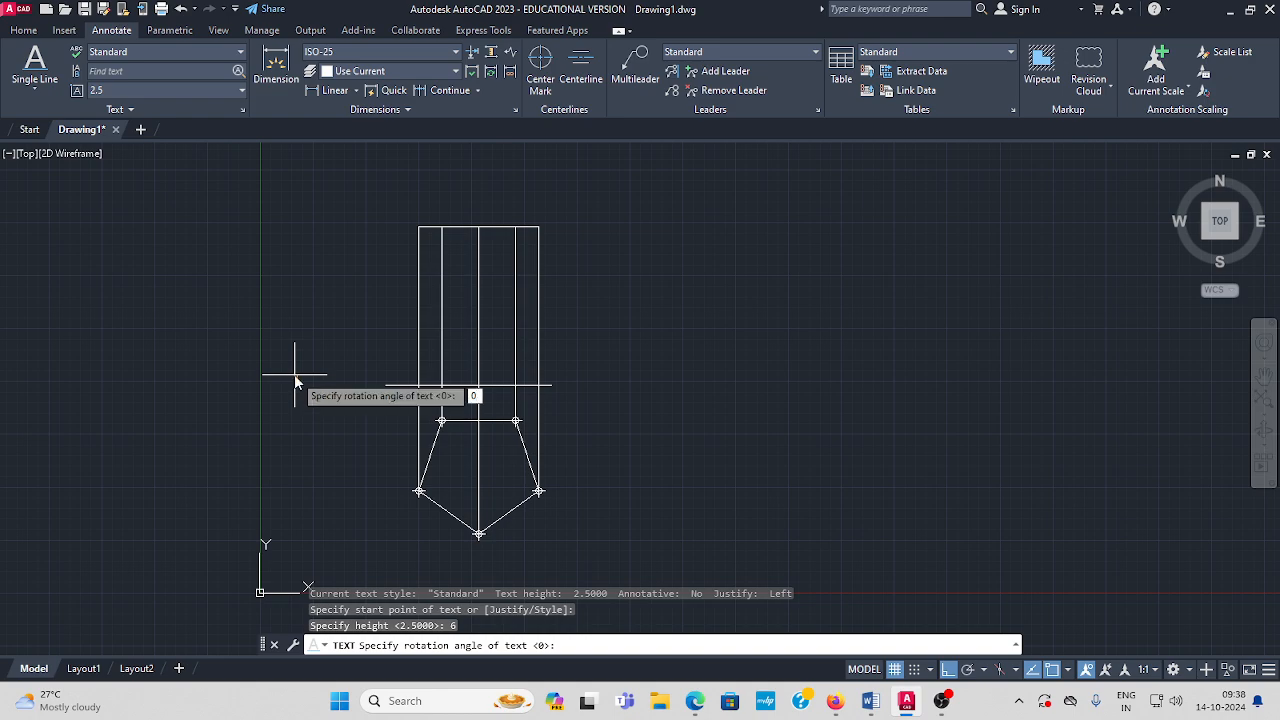
key(Return)
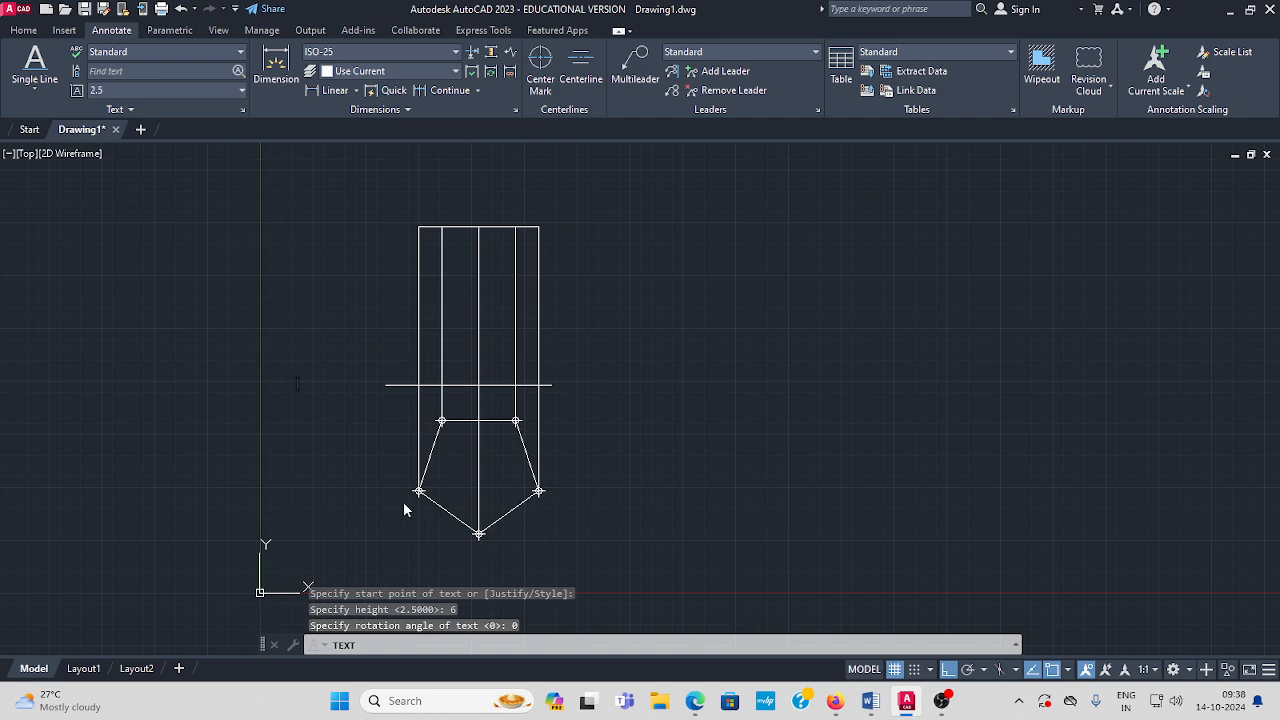
scroll(403, 510, up, 4)
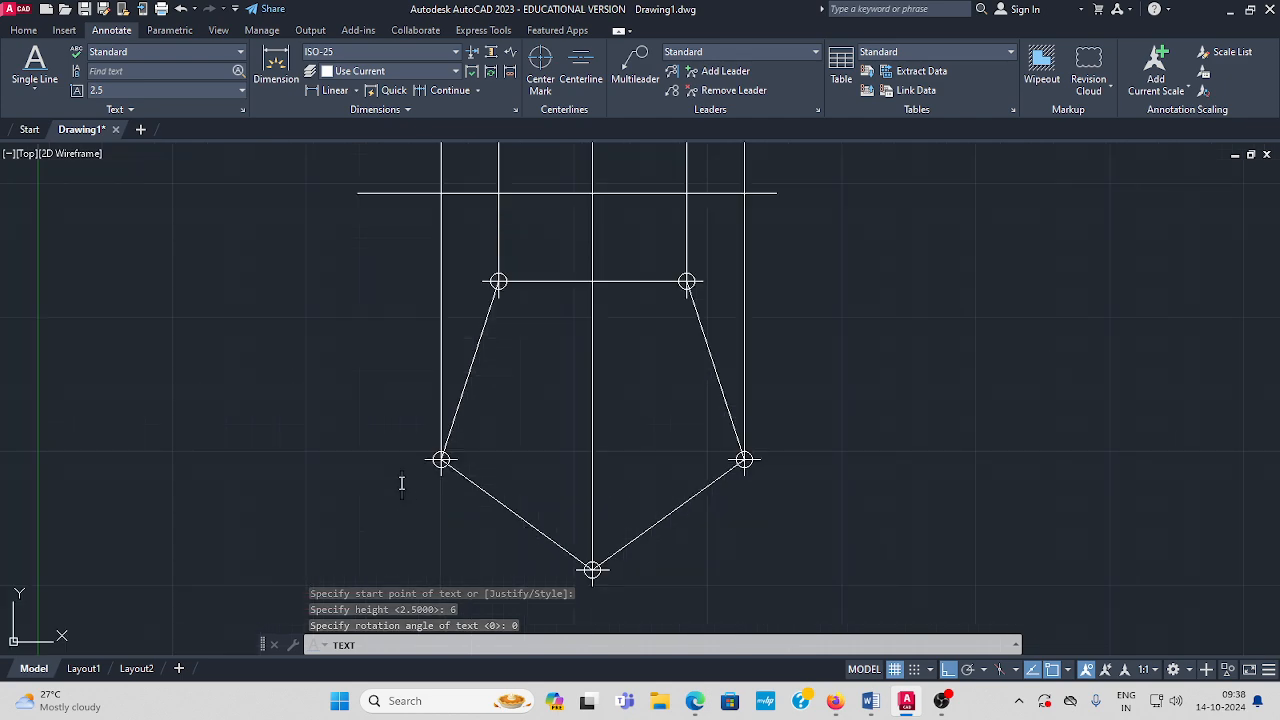
text(A)
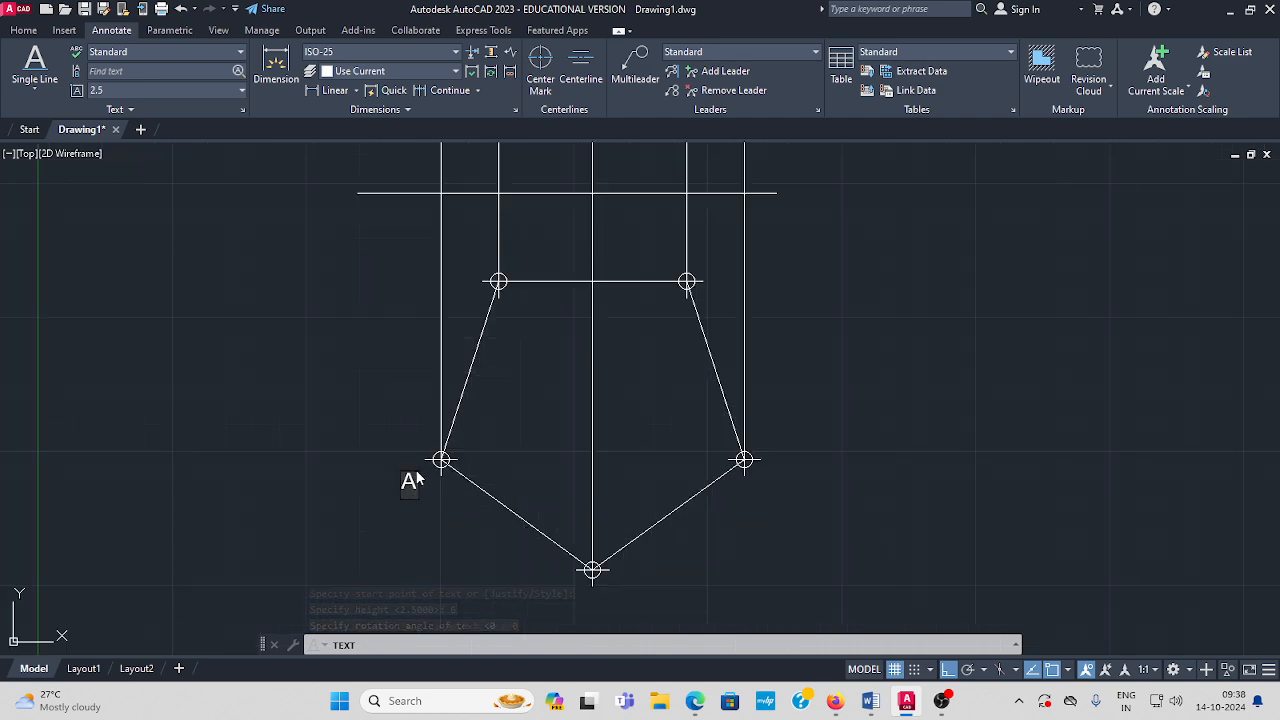
key(BackSpace)
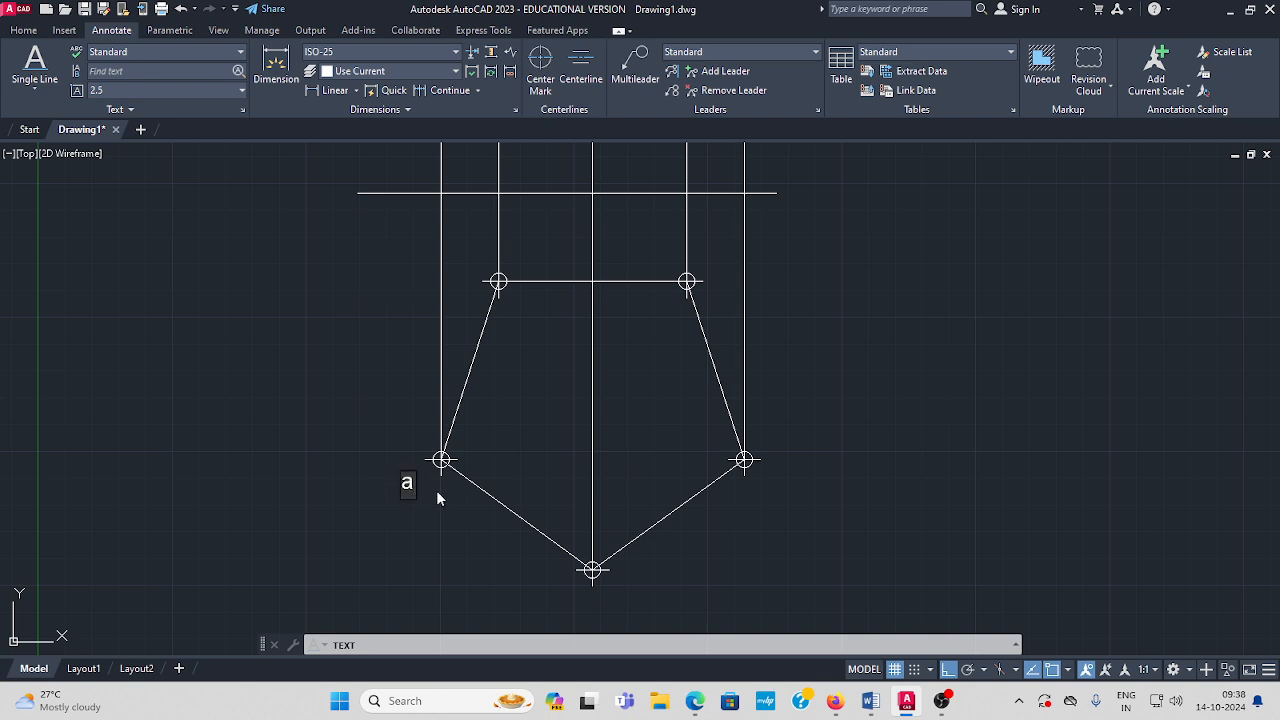
Label the pentagon's remaining vertices counterclockwise from the lowest one as "b", "c", "d" and "e", outside the outline
middle_drag(522, 563, 421, 549)
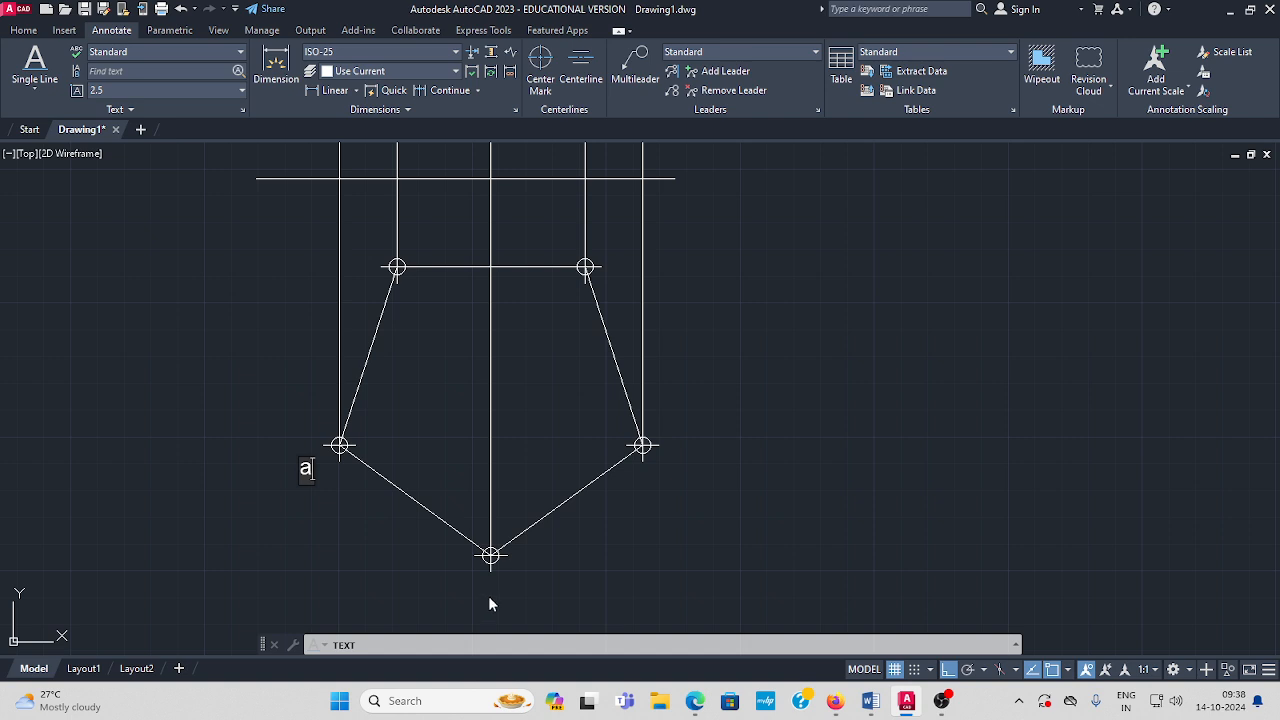
click(488, 596)
text(b)
click(663, 474)
text(c)
click(612, 271)
text(d)
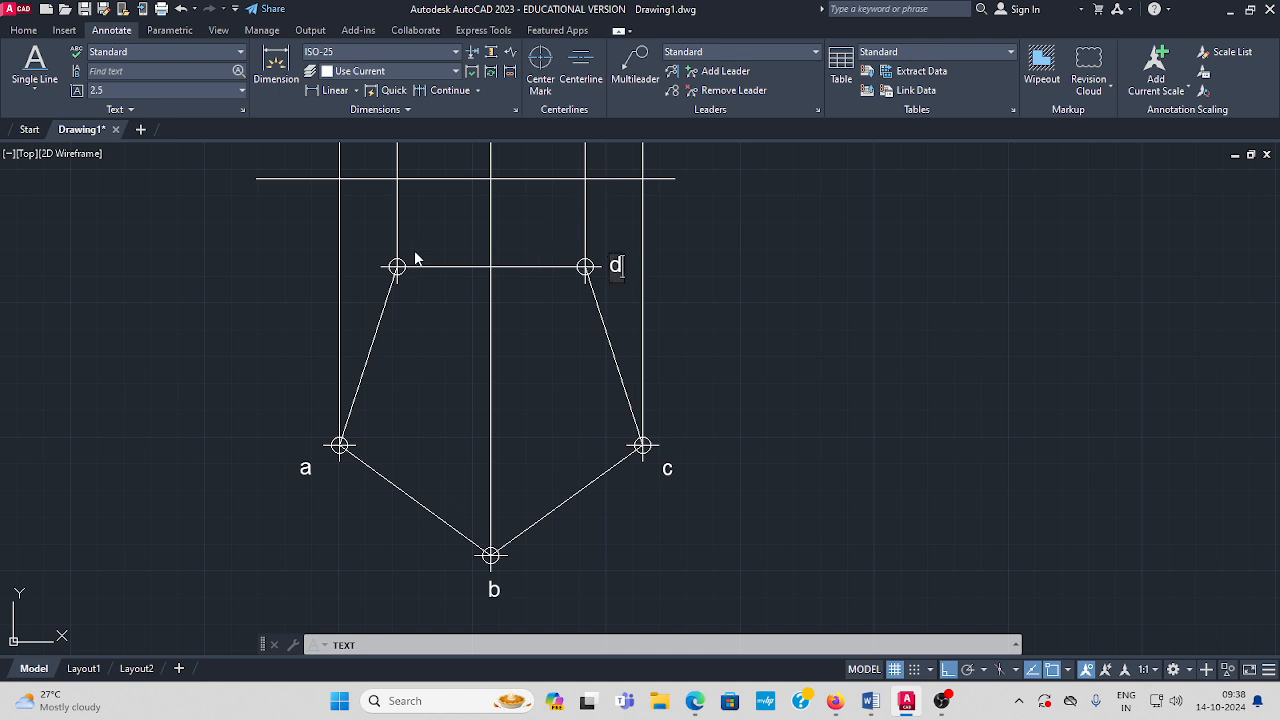
click(424, 257)
text(e)
Add base-point labels "p", "q", "r", "s" and "t" inside the pentagon beside vertices a, b, c, d and e
middle_drag(460, 231, 486, 357)
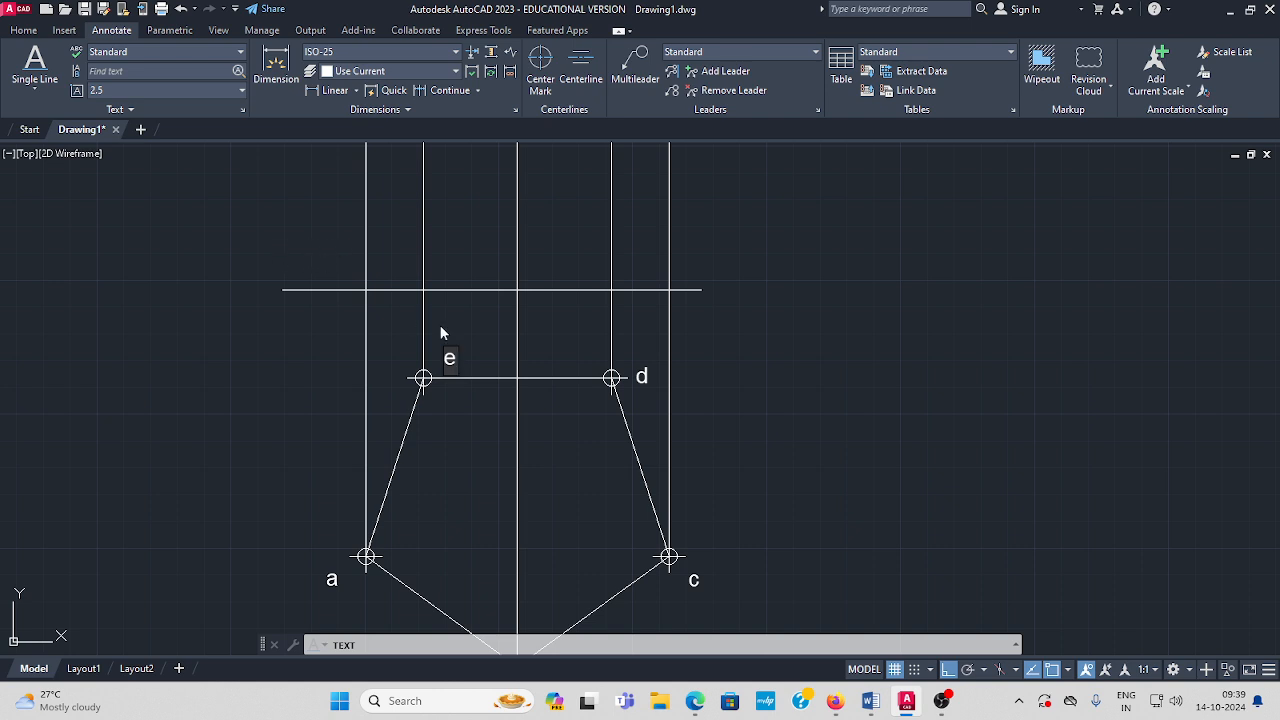
middle_drag(440, 521, 426, 443)
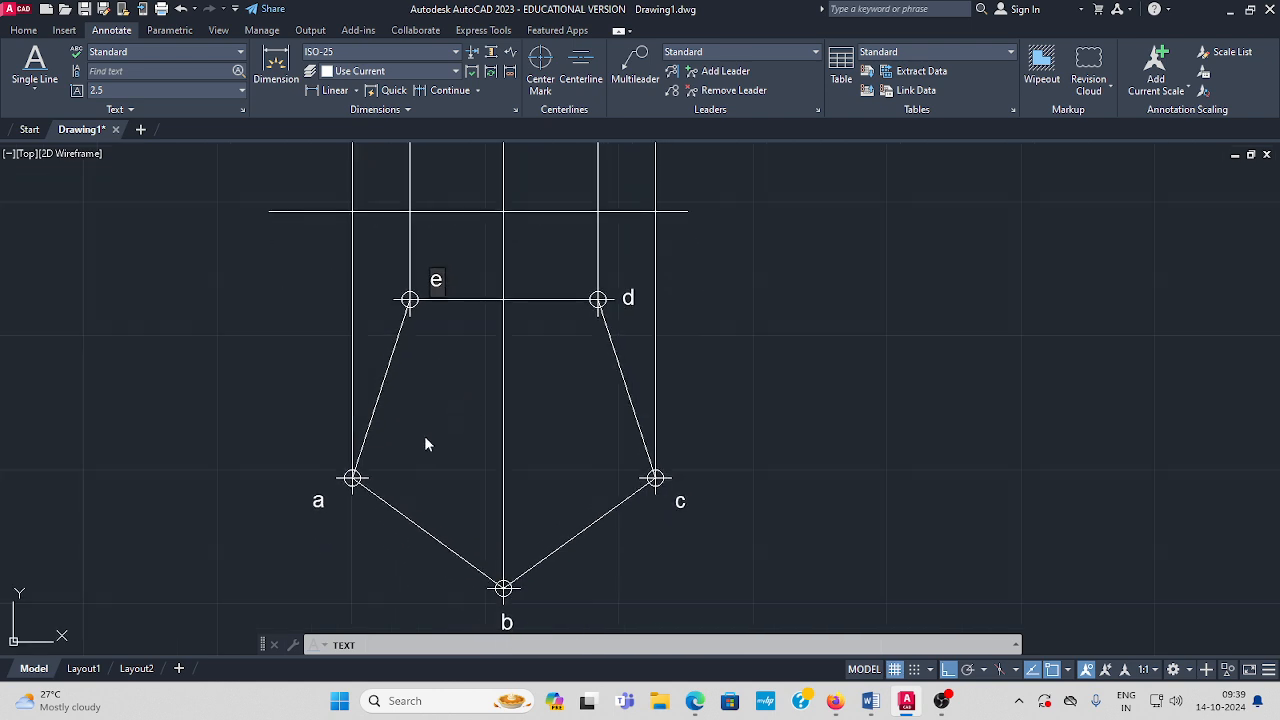
click(380, 470)
text(p)
click(481, 560)
text(q)
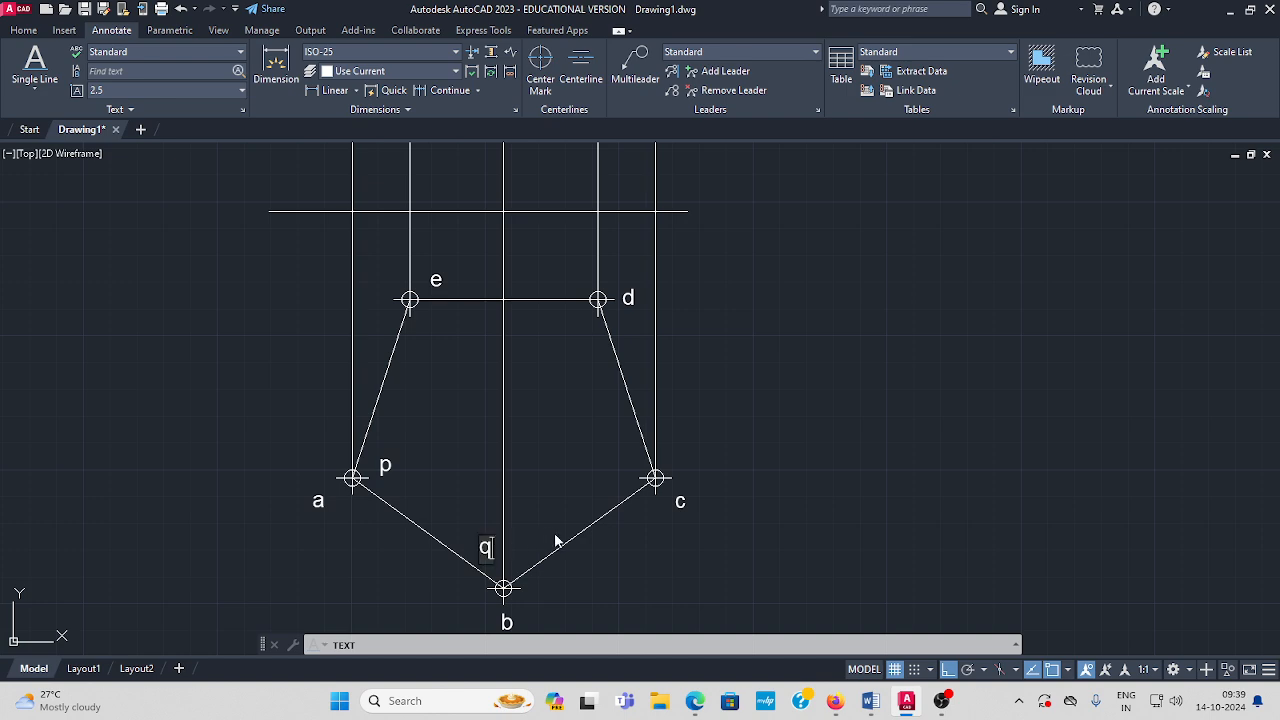
click(623, 470)
text(r)
text(s)
click(426, 329)
text(t)
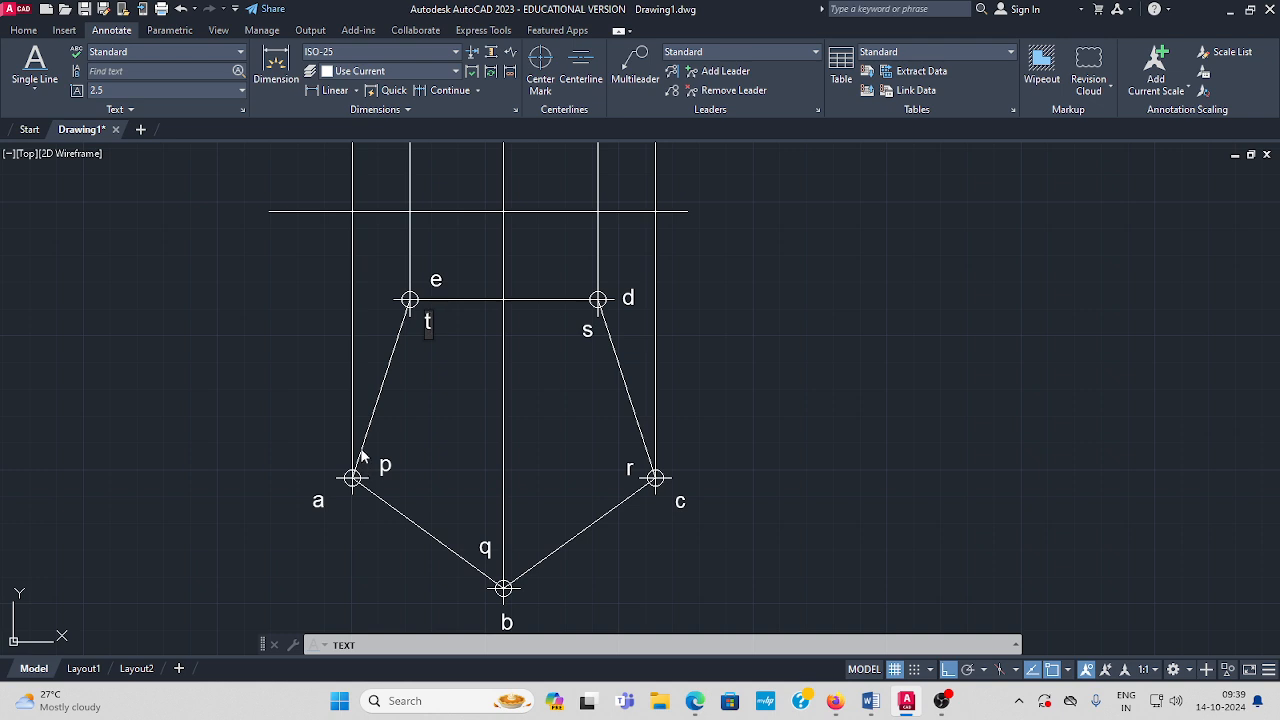
Label the projector intersections on the reference line p', q' and r' below it and t' and s' above it
middle_drag(360, 217, 354, 266)
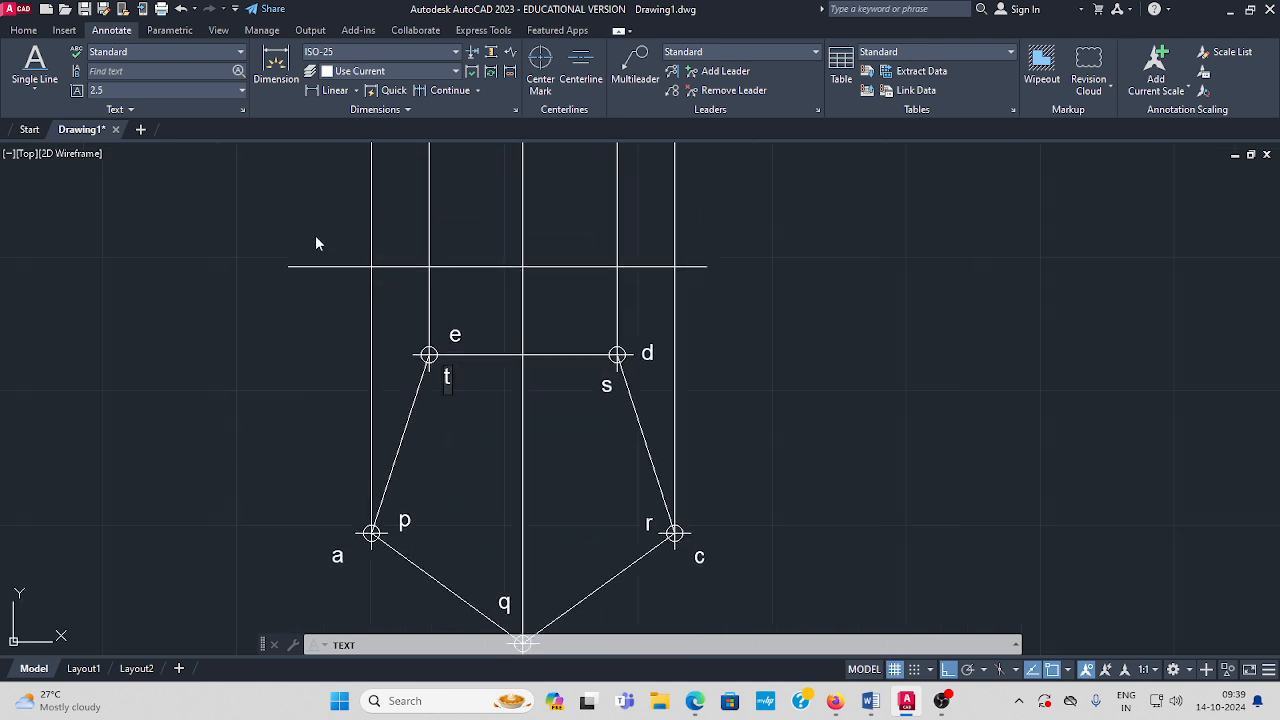
click(347, 287)
text(p')
click(446, 256)
text(t')
click(503, 294)
text(q')
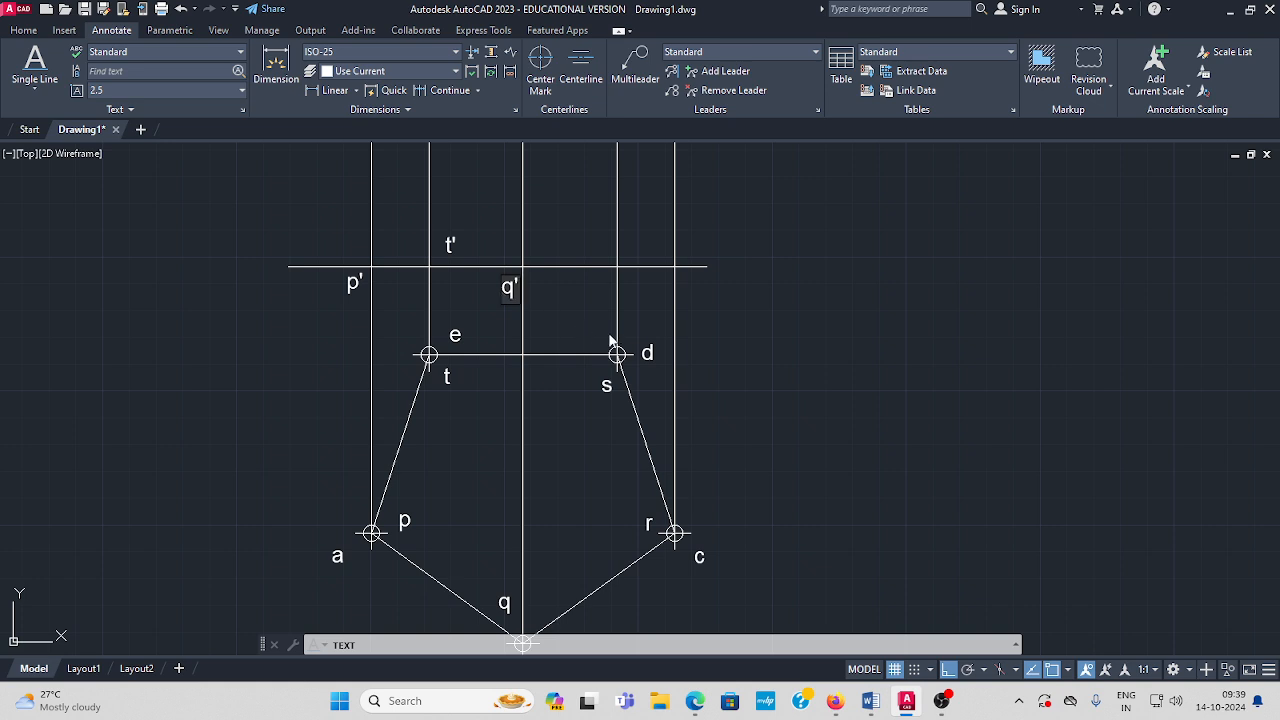
middle_drag(605, 337, 559, 328)
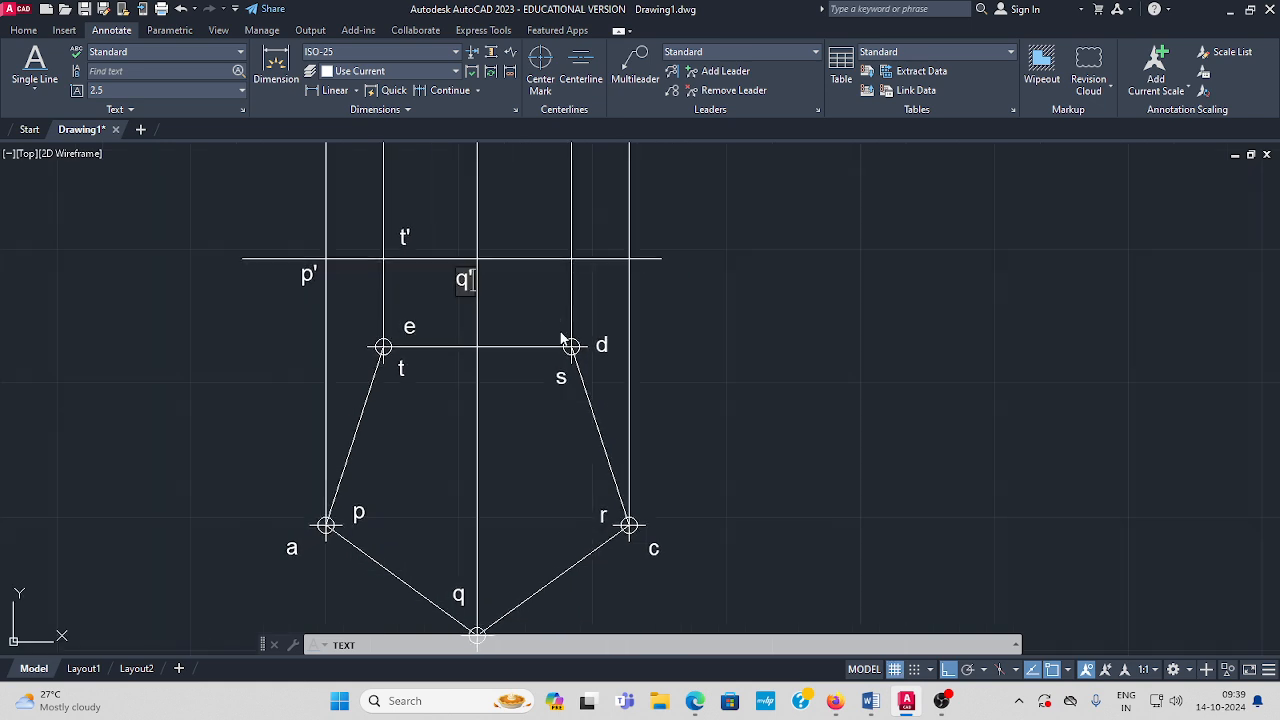
click(553, 245)
text(s)
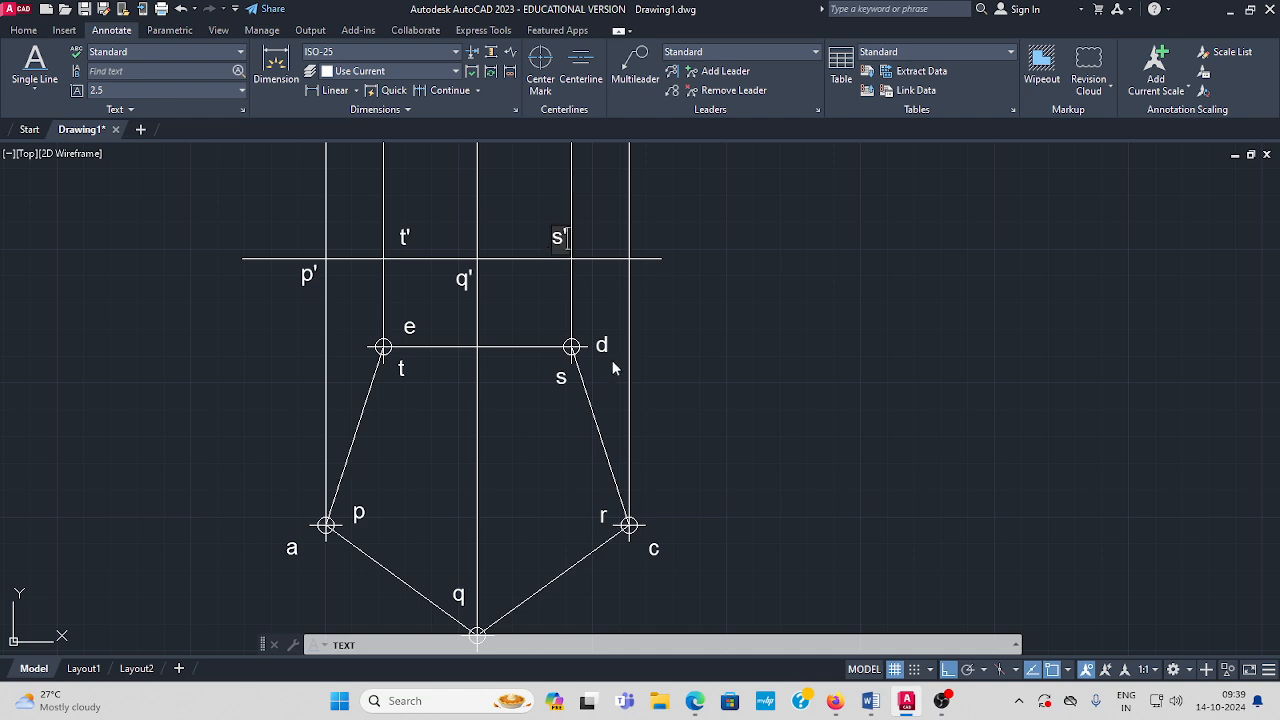
click(616, 283)
text(r)
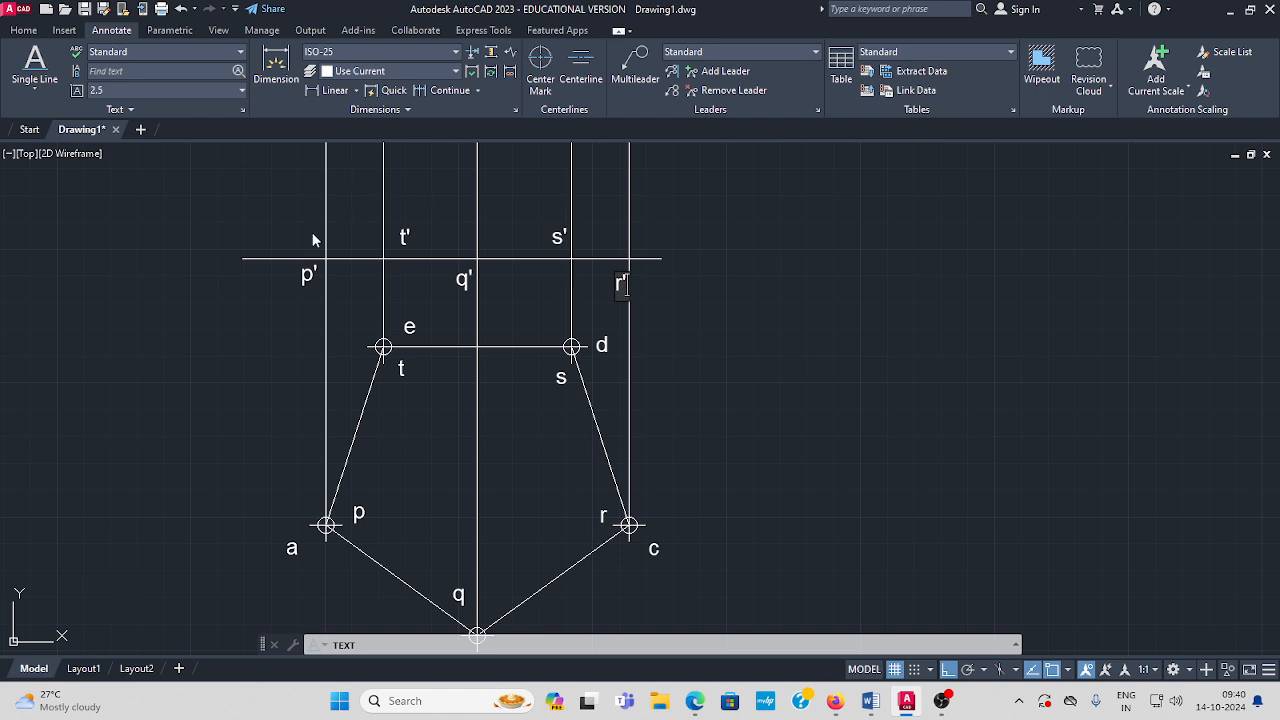
text(')
Label the left end of the reference line "X" and its right end "Y"
click(224, 261)
text(X)
text(Y)
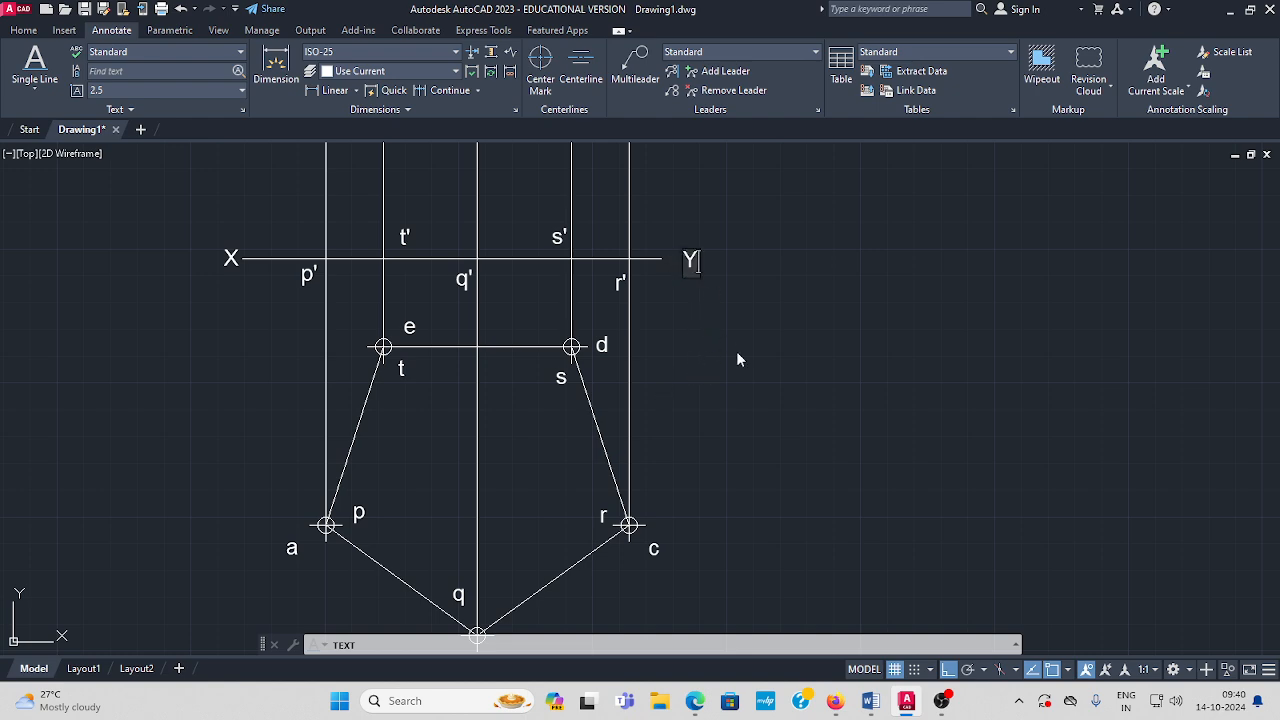
Label the first three upper corners of the front view, from the left, as a', e' and b'
middle_drag(740, 294, 754, 502)
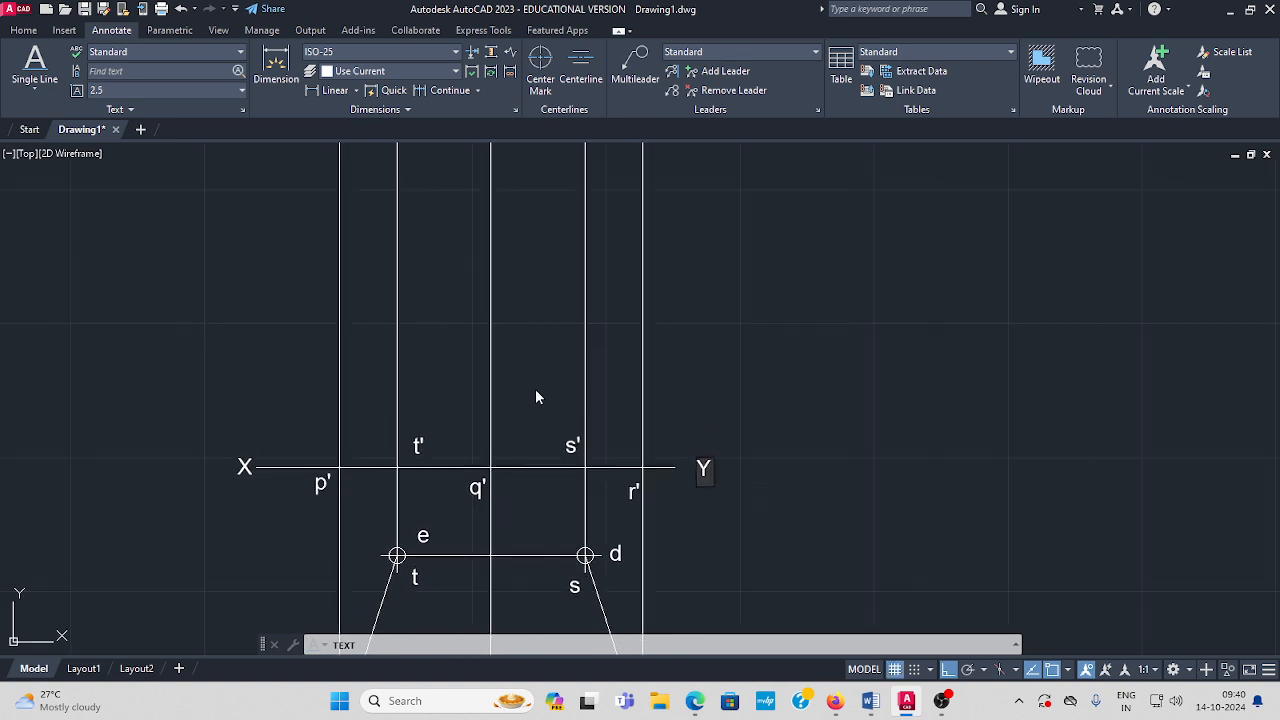
scroll(536, 397, down, 3)
scroll(460, 363, up, 1)
scroll(454, 217, up, 2)
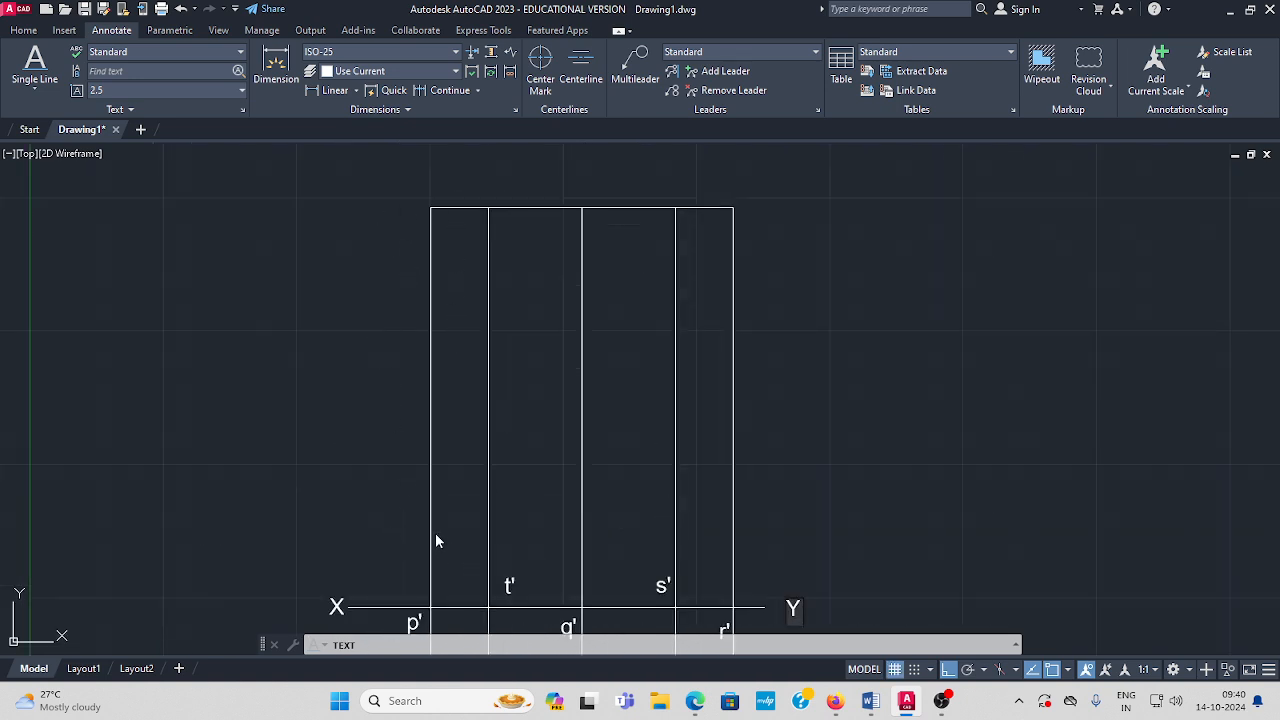
mouse_move(435, 540)
middle_down()
mouse_move(443, 366)
mouse_move(486, 224)
mouse_move(454, 397)
middle_up()
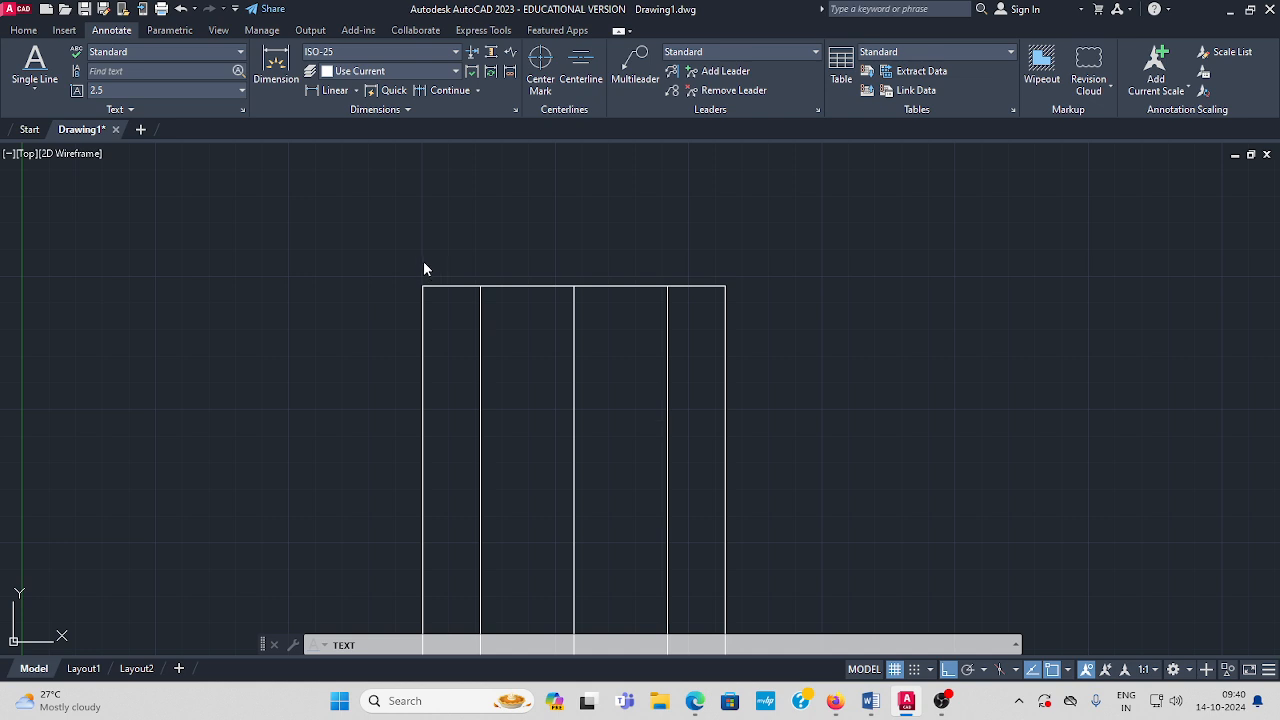
click(433, 255)
text(A')
key(BackSpace)
key(BackSpace)
text(a')
click(479, 264)
text(e)
click(570, 265)
text(b')
Label the last two upper corners of the front view d' and c', and finish the text command
middle_drag(660, 325, 617, 209)
scroll(655, 277, down, 4)
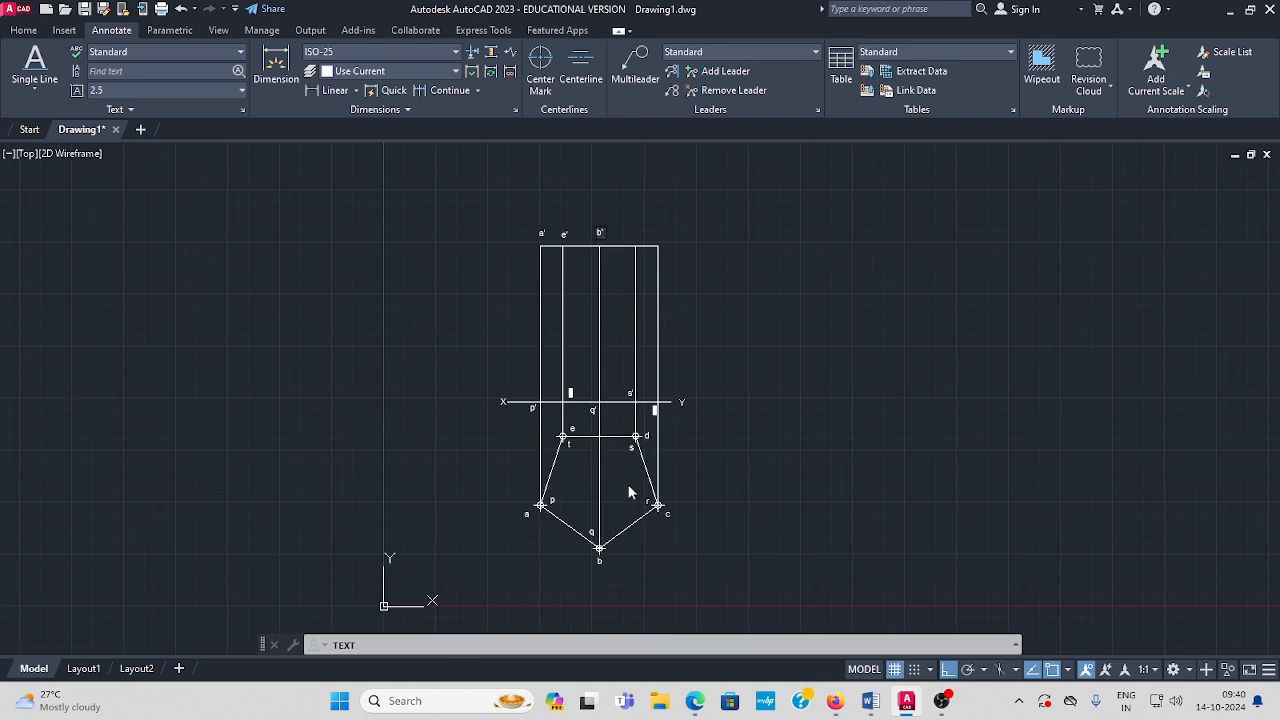
scroll(640, 470, up, 2)
middle_drag(625, 260, 563, 560)
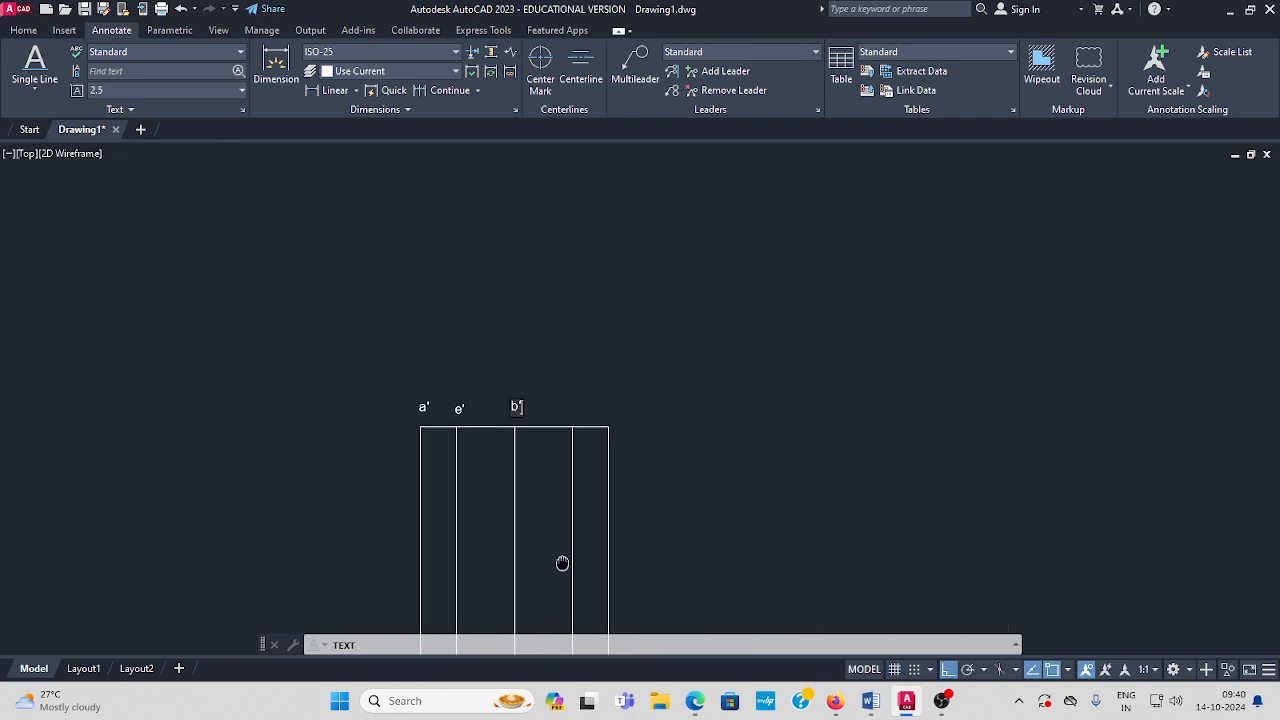
click(572, 401)
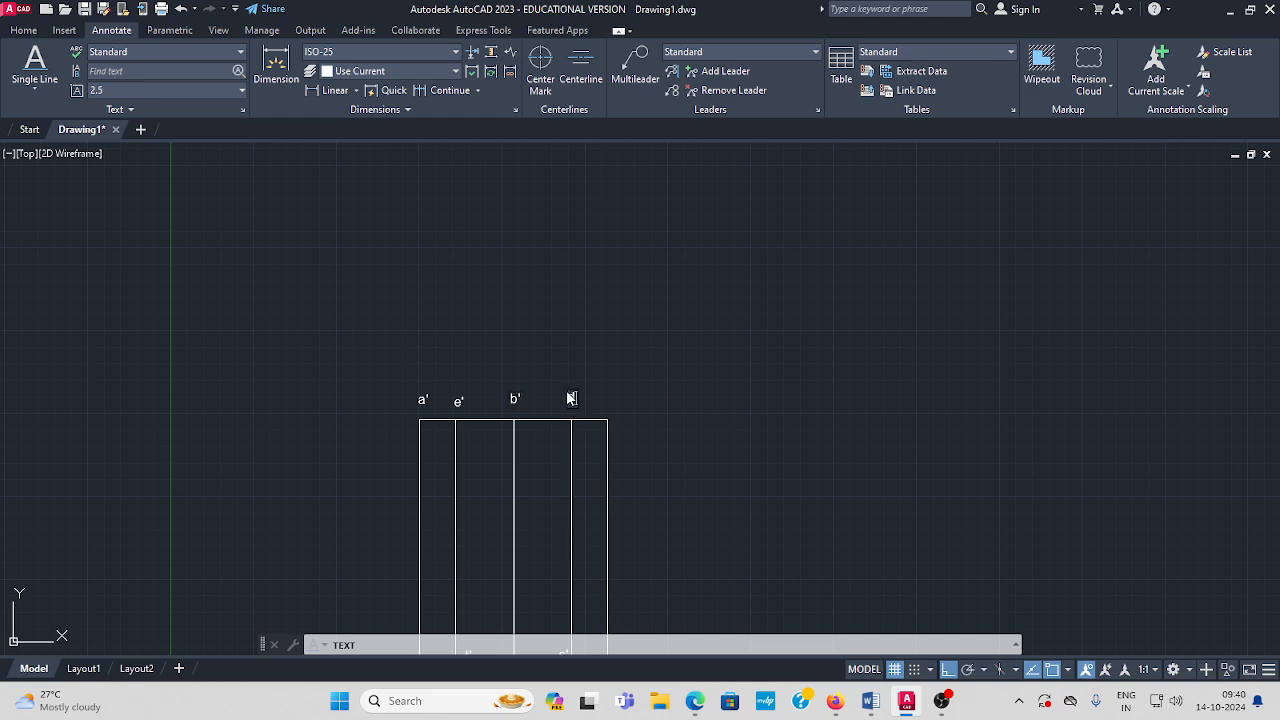
text(d')
middle_drag(663, 439, 626, 359)
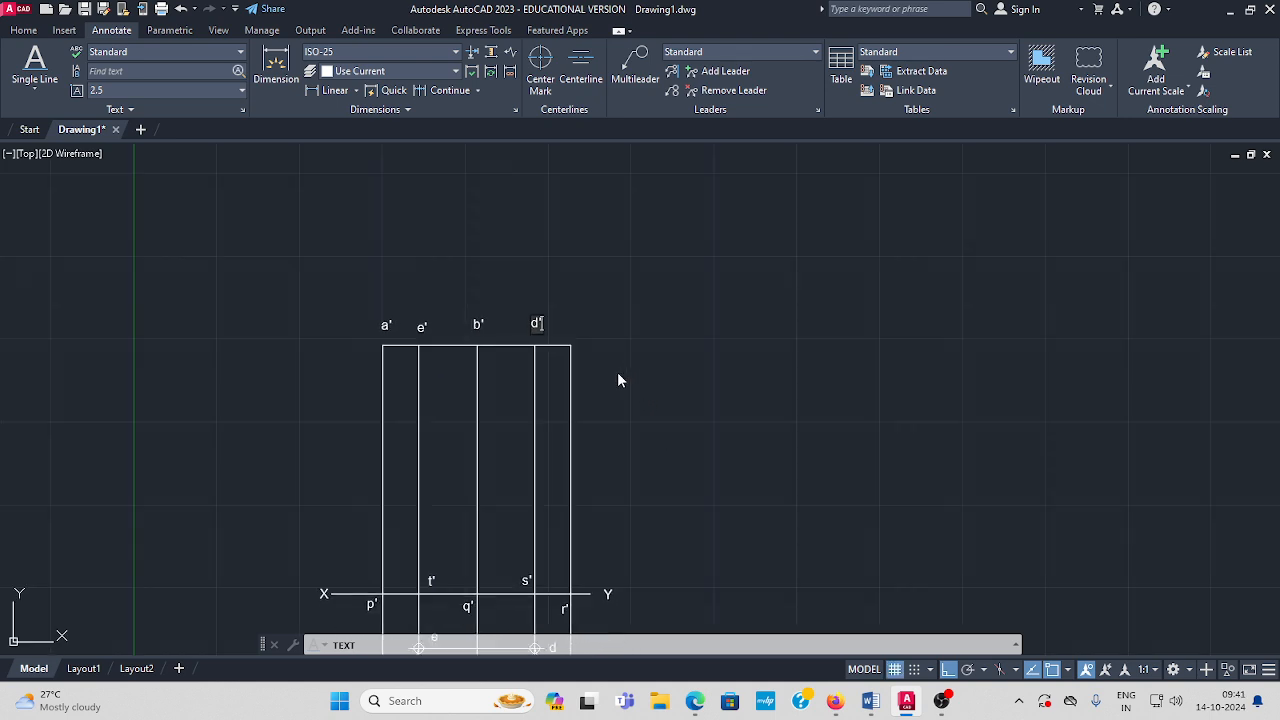
scroll(610, 446, down, 2)
middle_drag(600, 586, 567, 489)
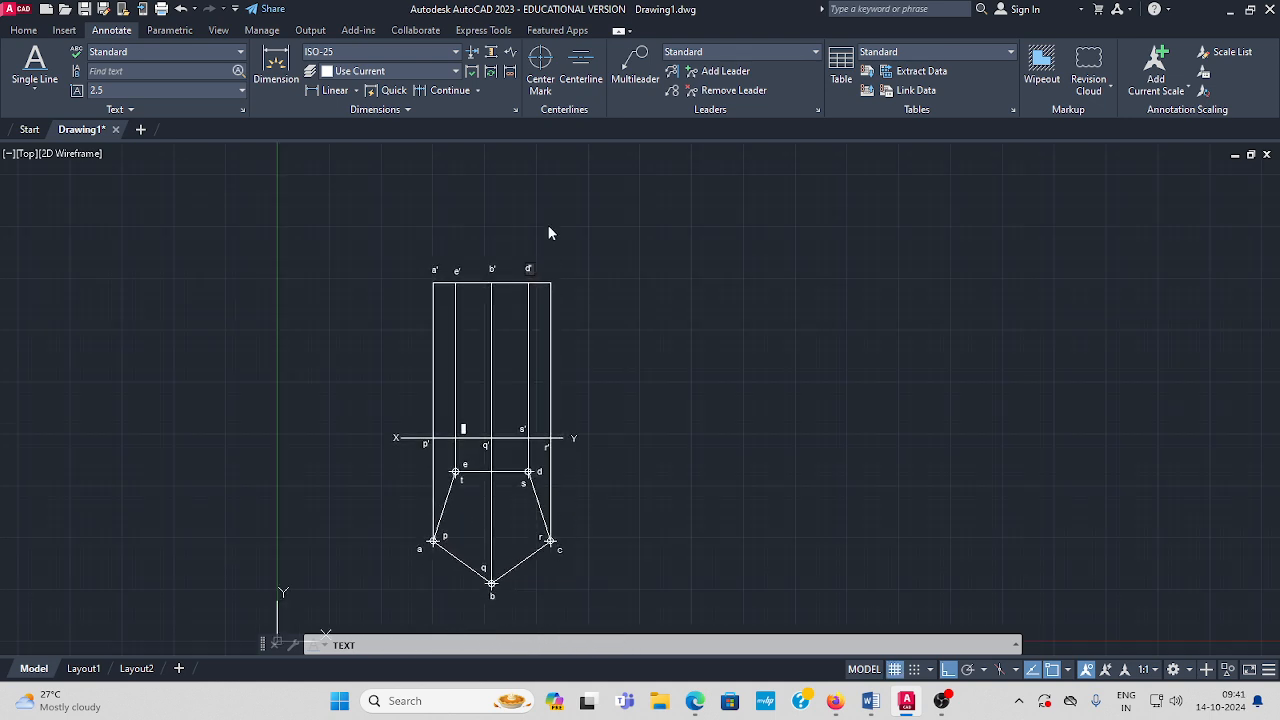
scroll(550, 255, up, 2)
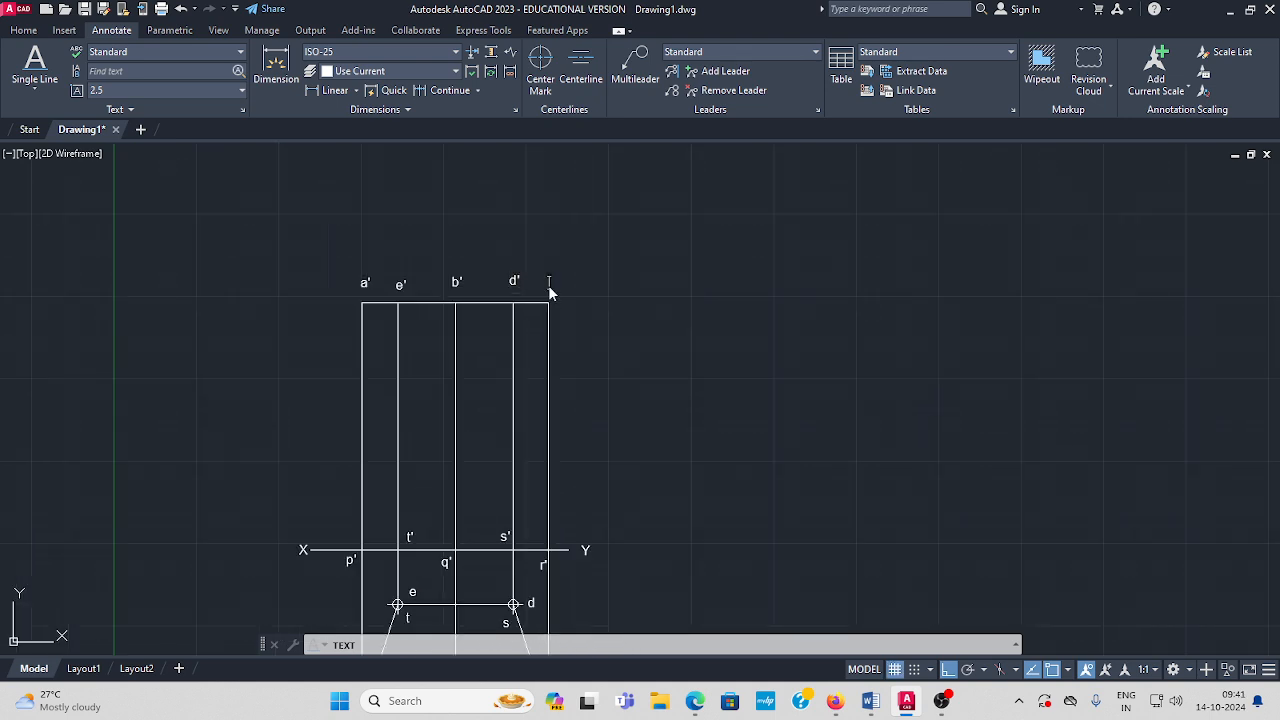
text(c')
click(633, 365)
key(Escape)
Draw a freehand-length horizontal line in the empty space to the right of the front view
middle_drag(636, 408, 622, 374)
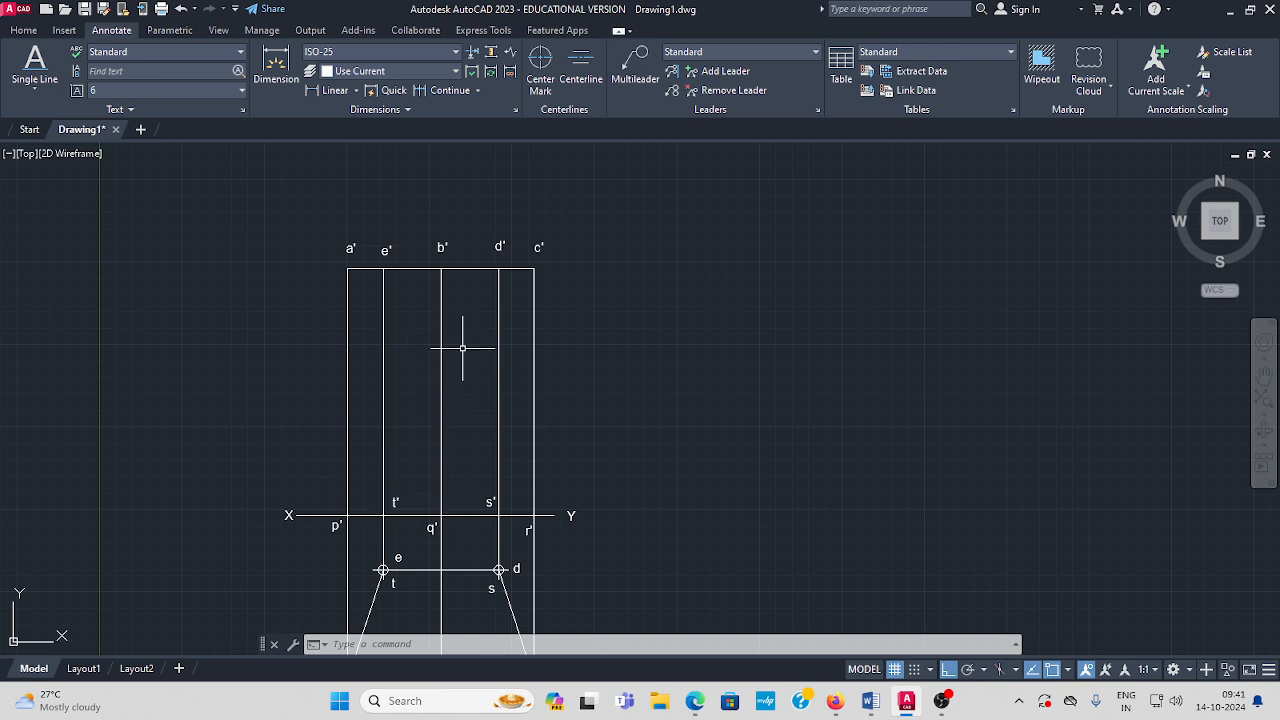
click(26, 31)
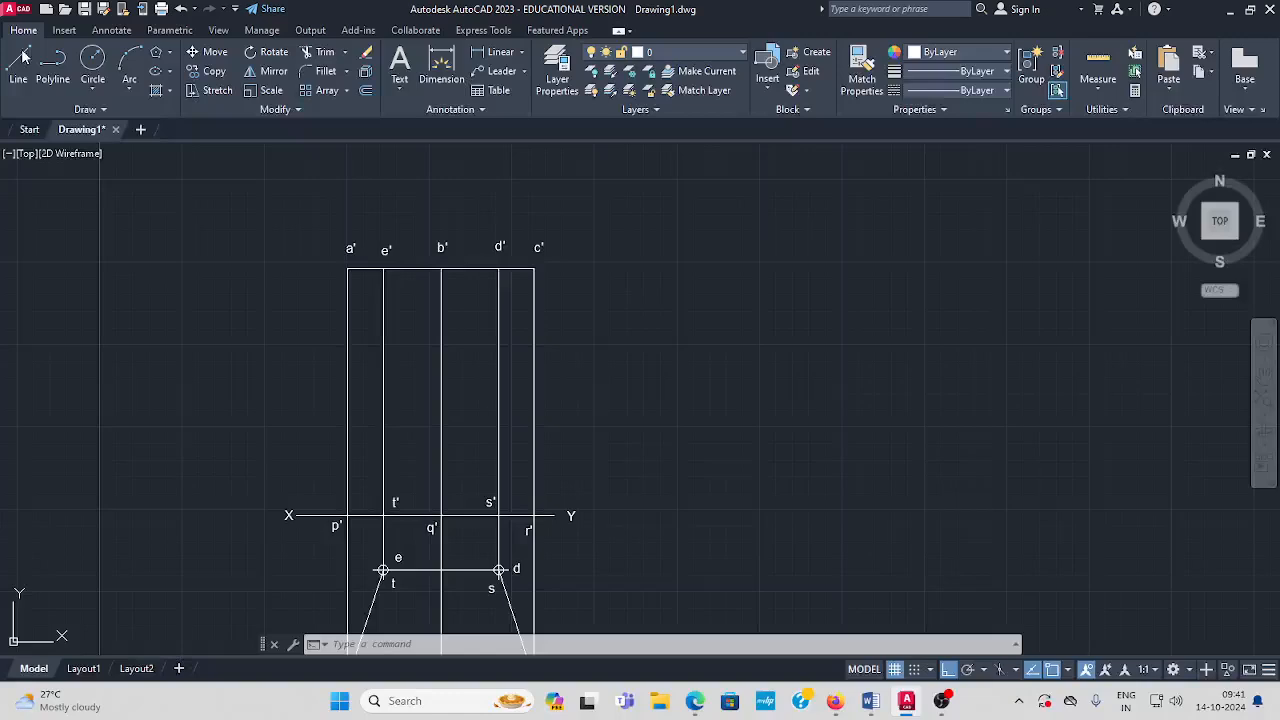
click(18, 68)
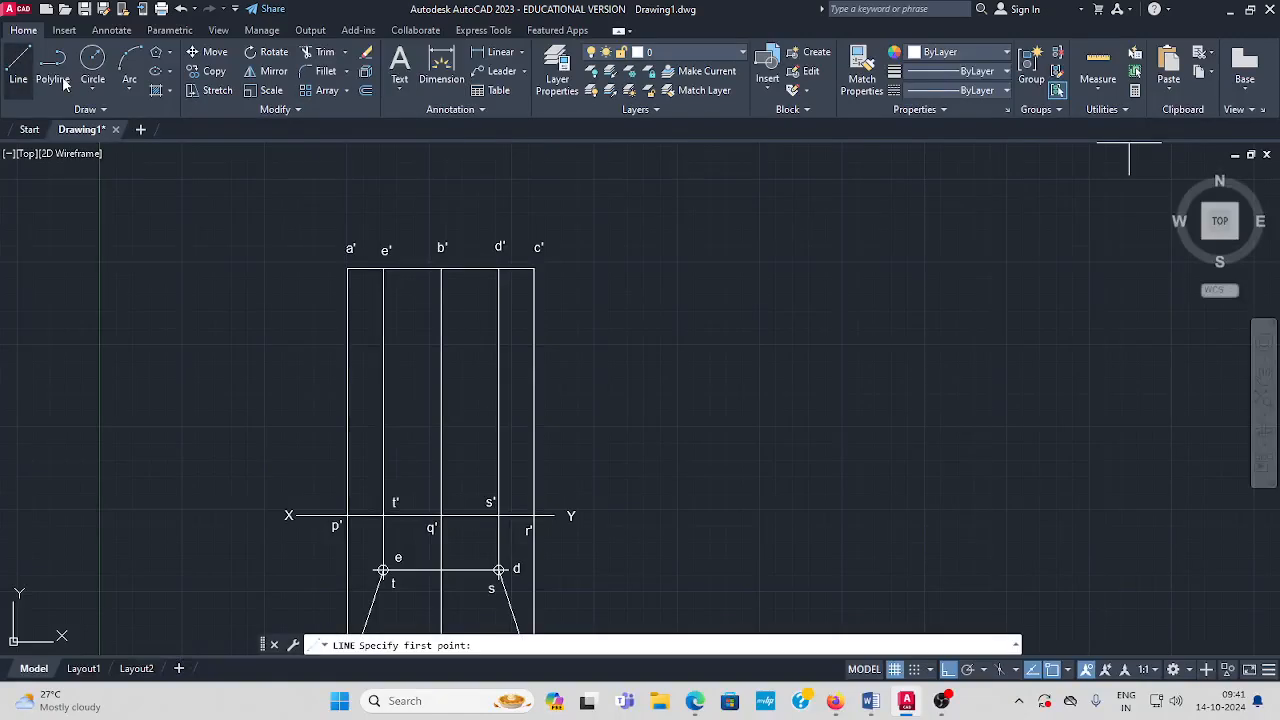
click(606, 412)
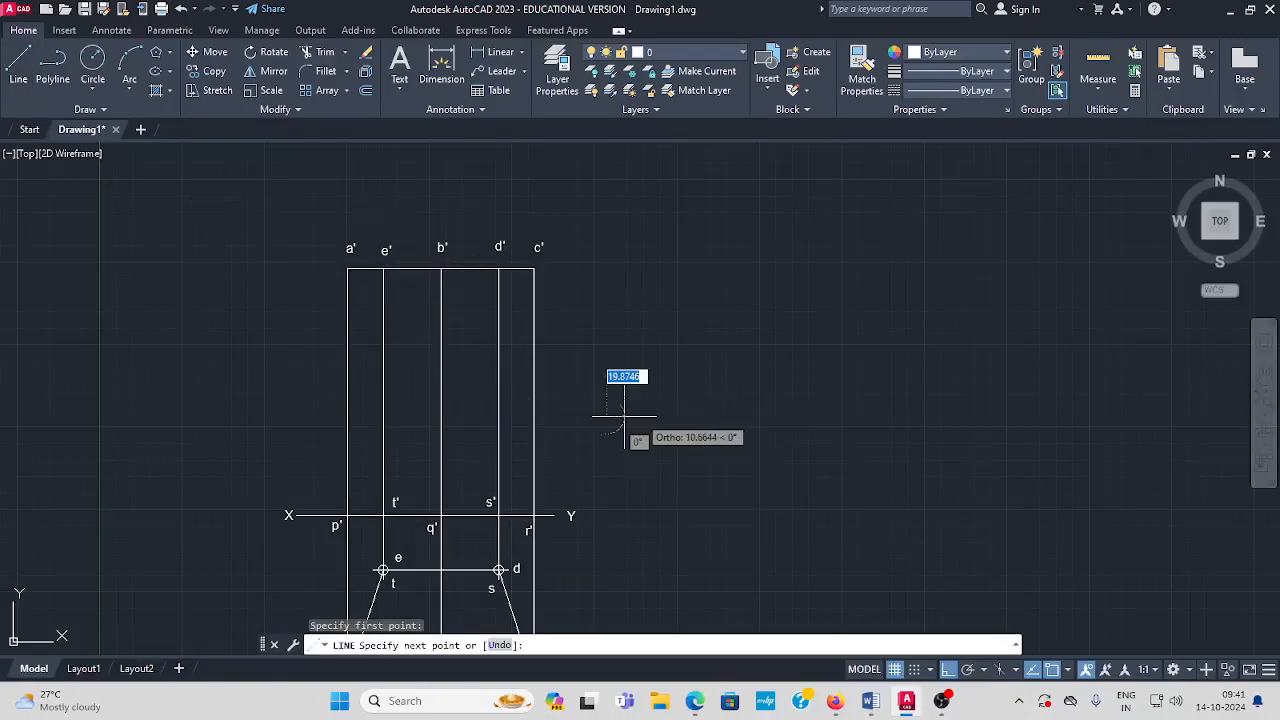
click(878, 412)
key(Escape)
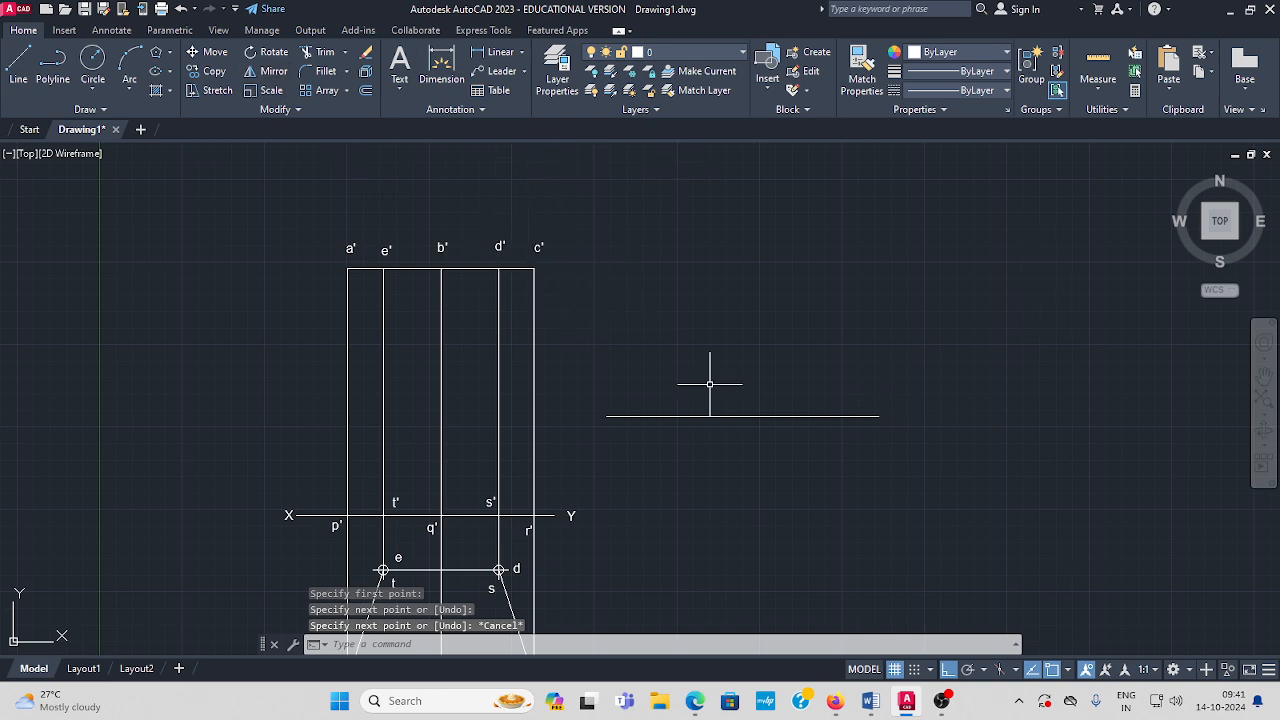
Switch to the PDF in Edge, examine question Q2 for the cutting plane's inclination and axis distance, and return to AutoCAD
mouse_move(696, 706)
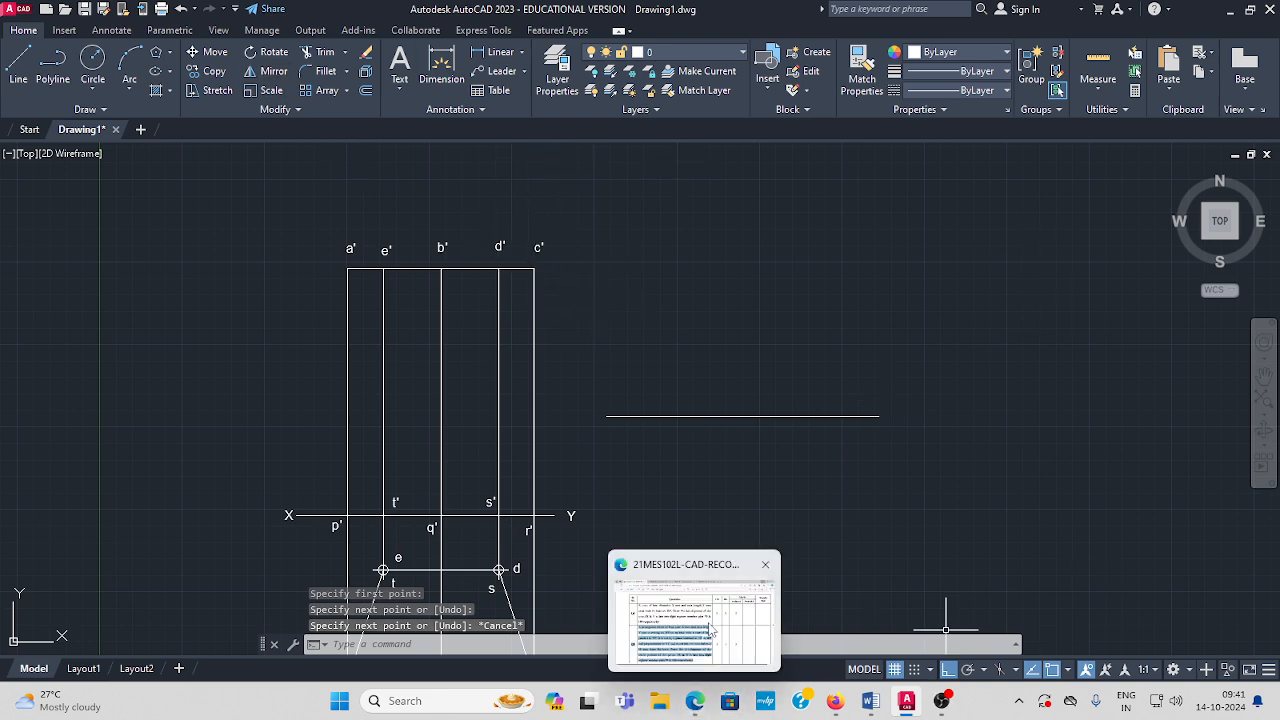
click(710, 628)
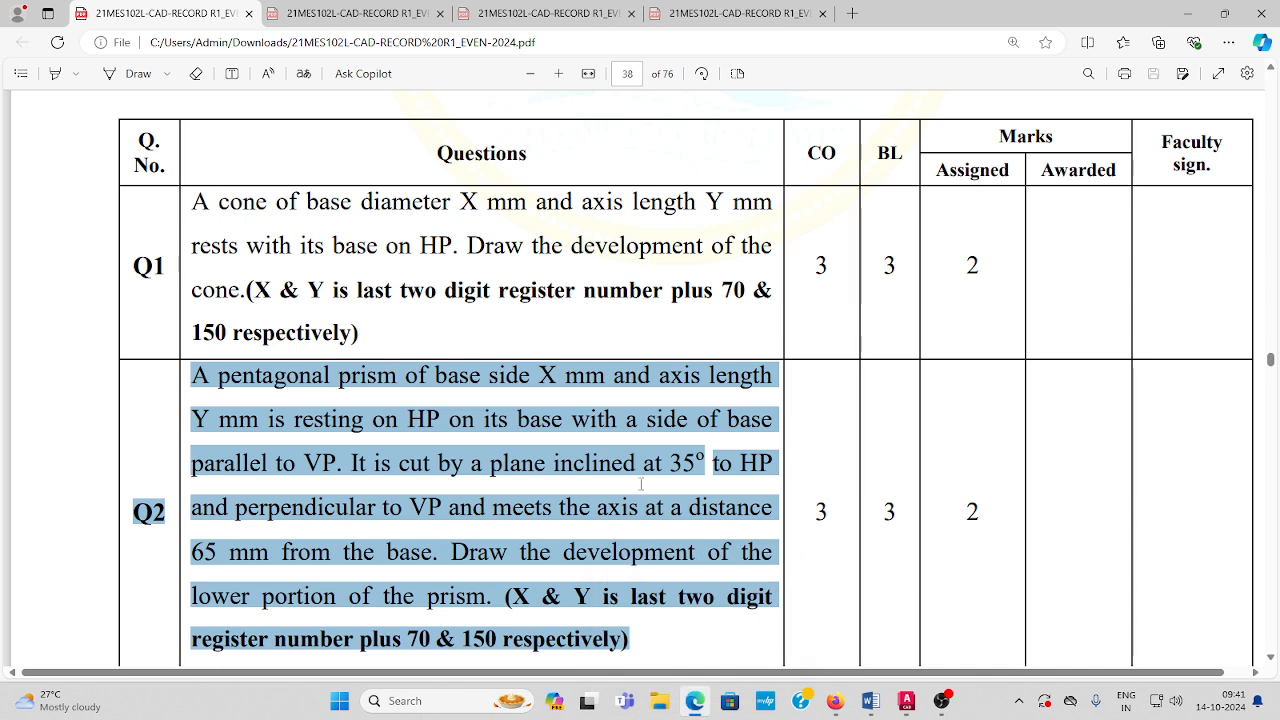
click(806, 475)
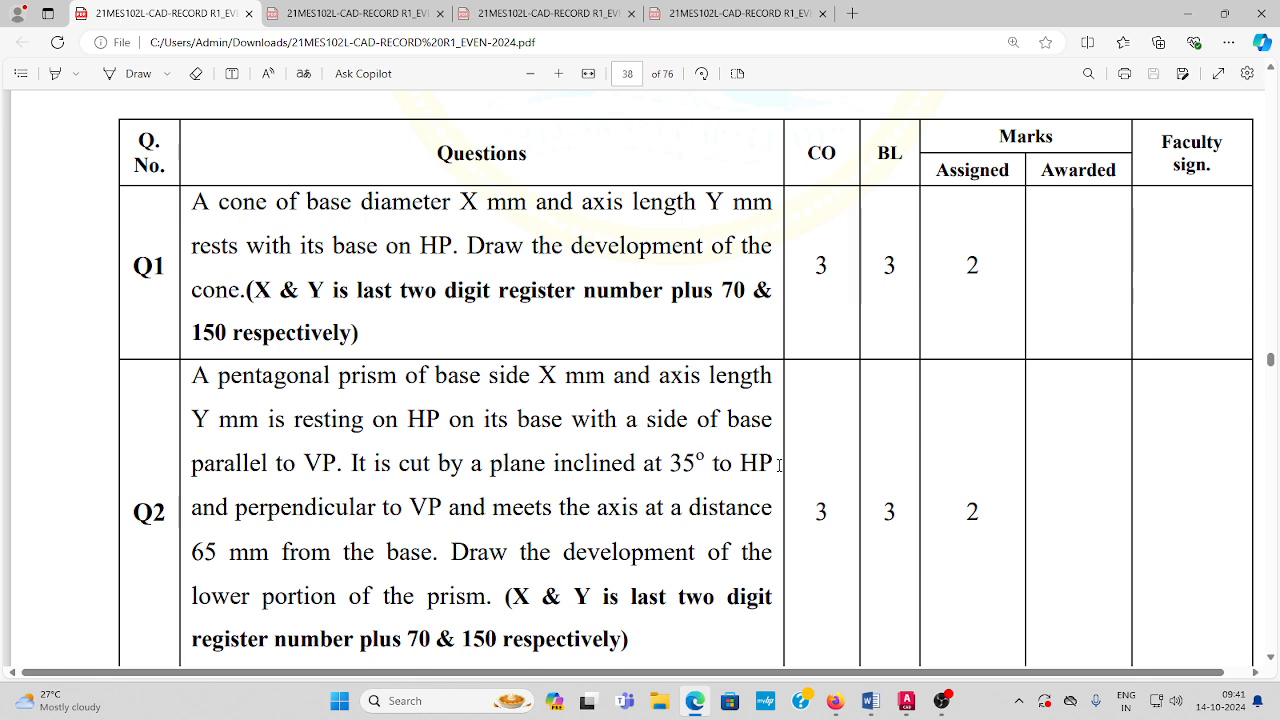
drag(779, 465, 683, 465)
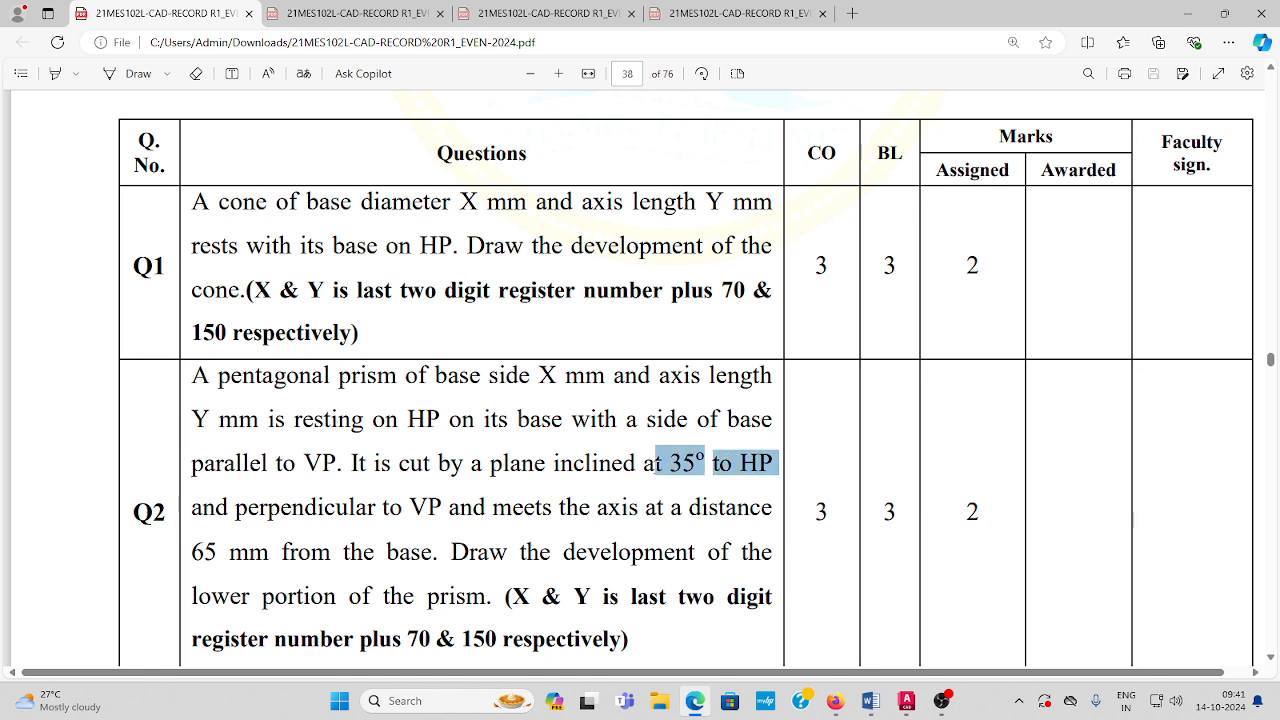
drag(655, 466, 897, 441)
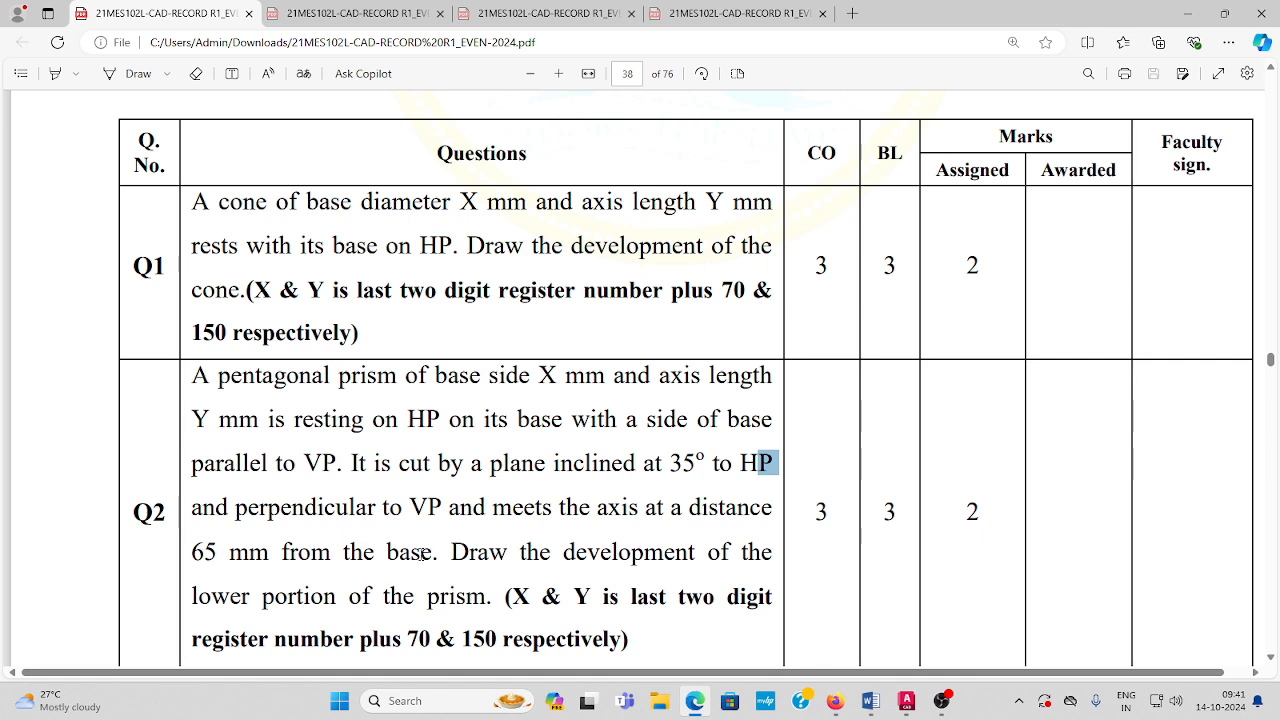
drag(444, 551, 229, 551)
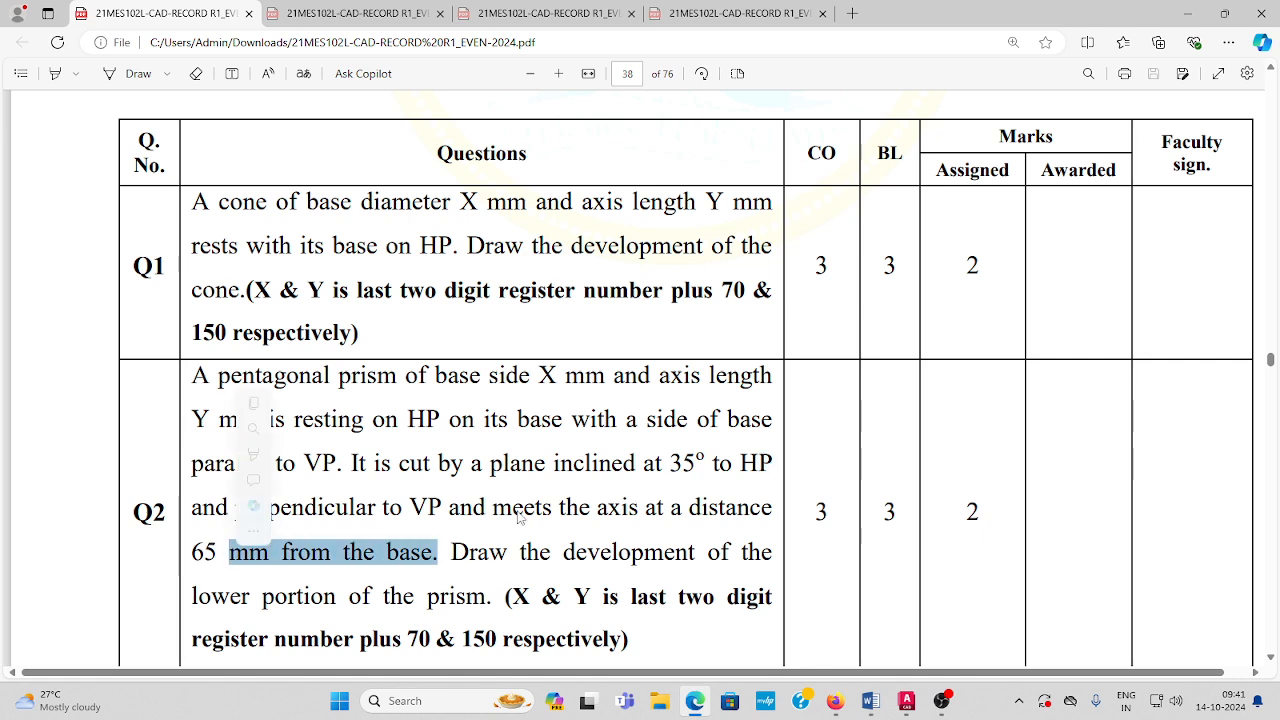
click(1187, 13)
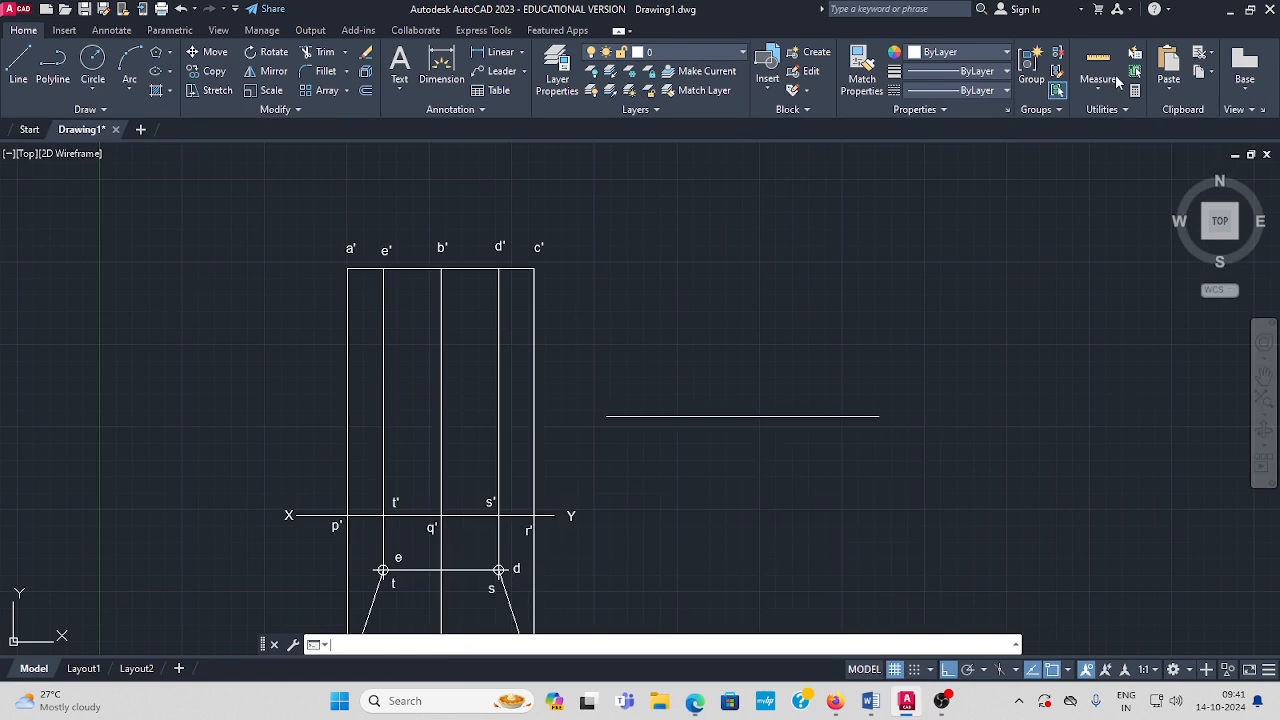
Rotate the horizontal line beside the front view by 35° about its left endpoint
click(268, 55)
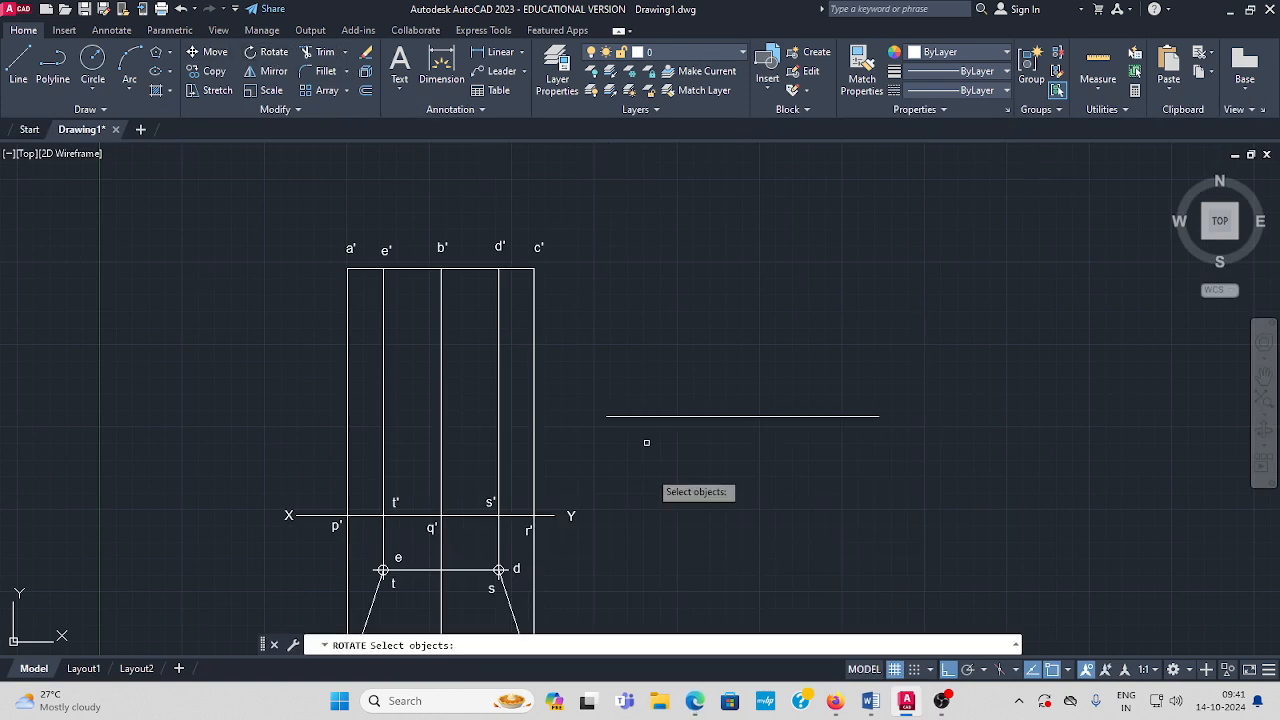
click(721, 415)
key(Return)
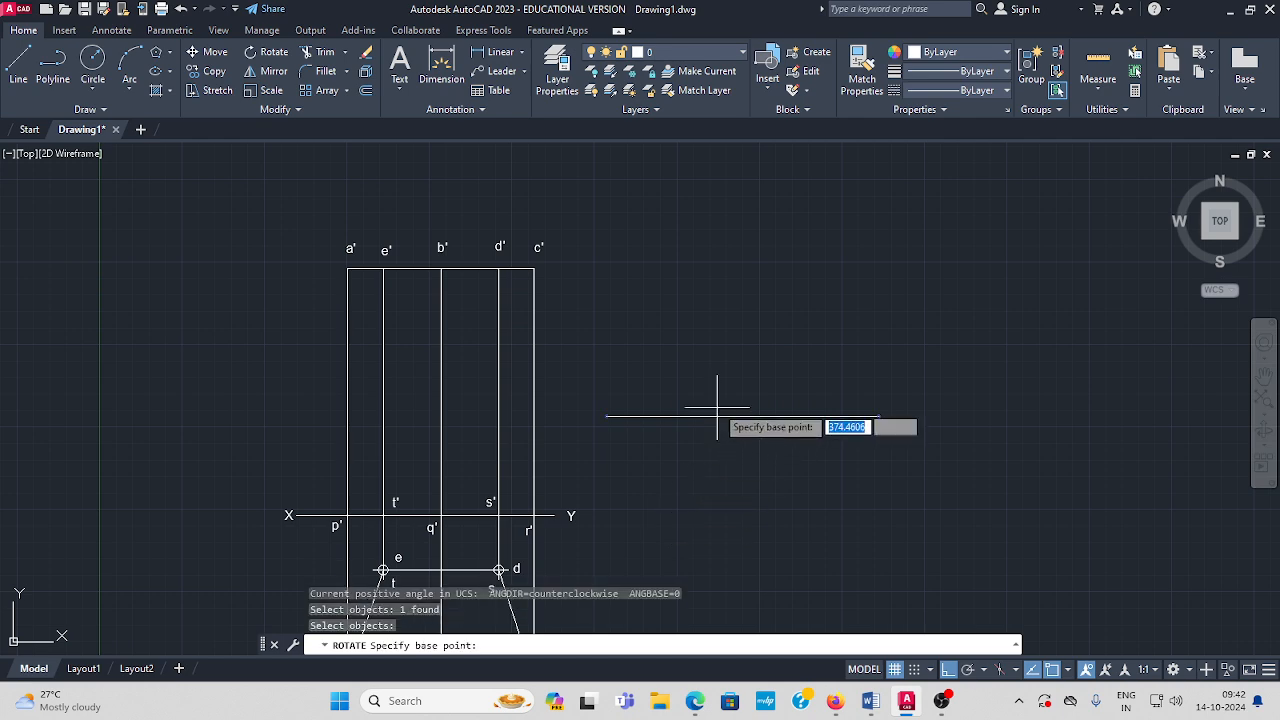
click(606, 415)
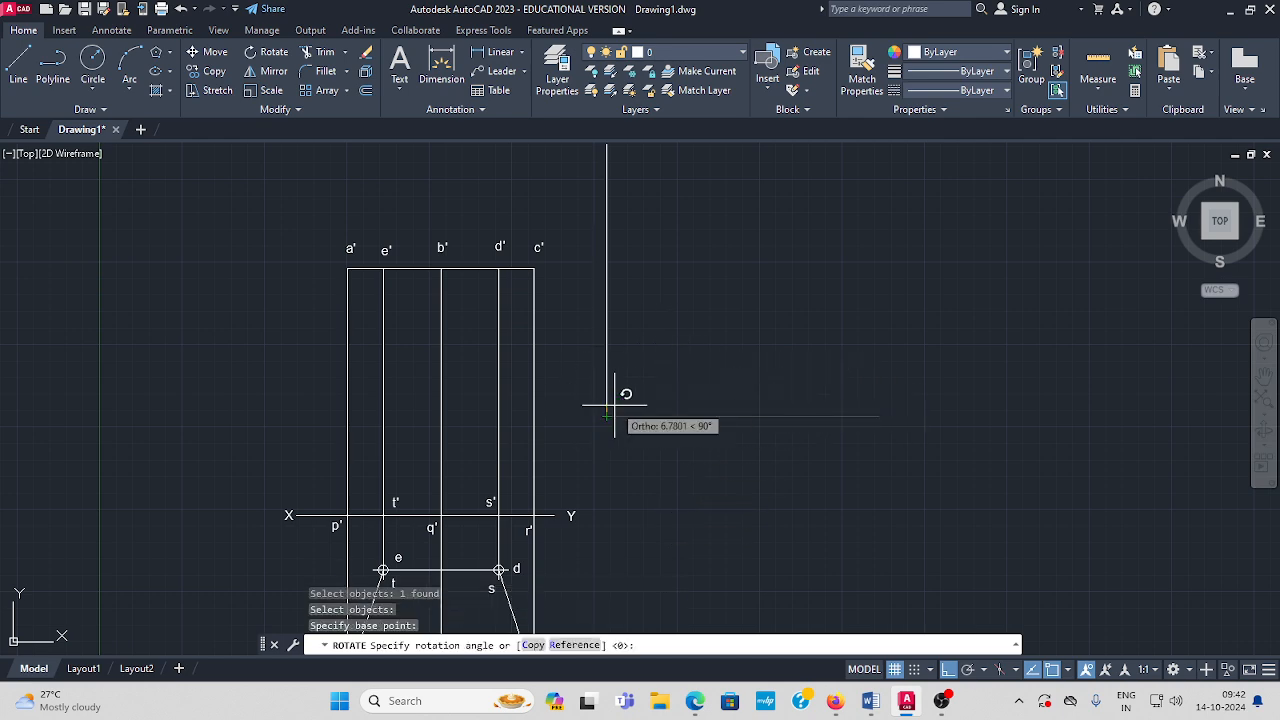
text(3)
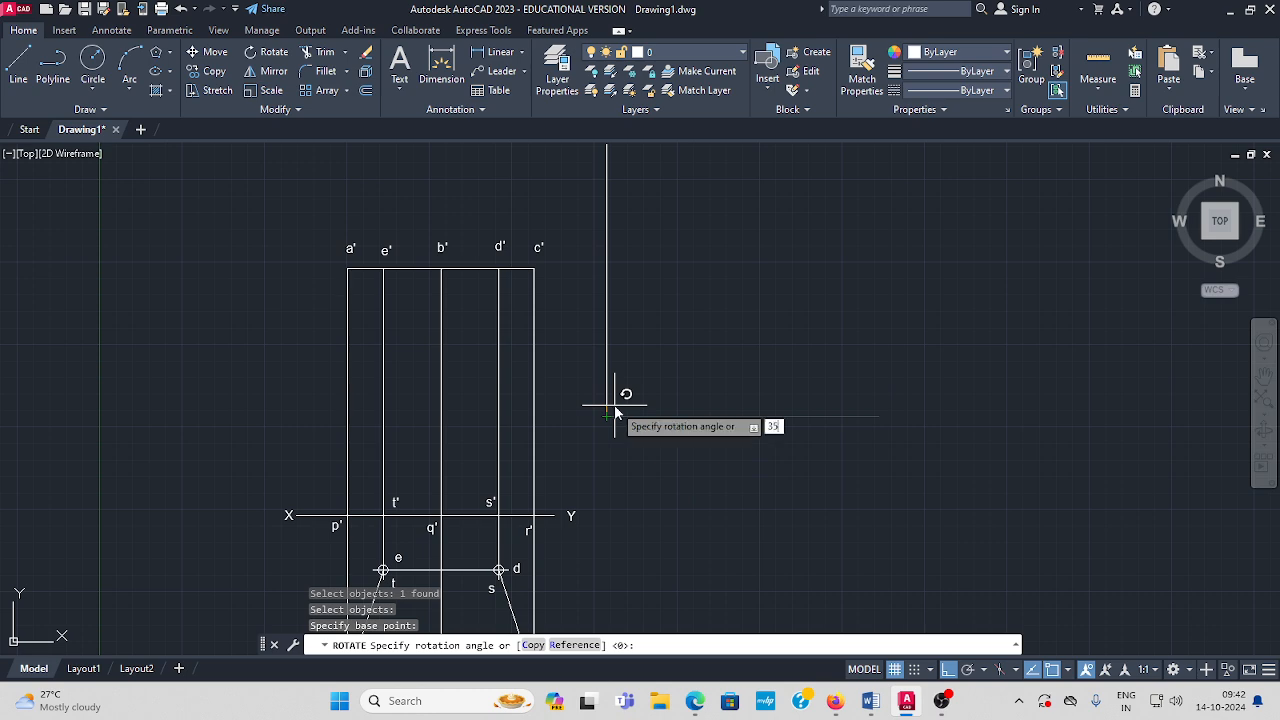
text(5)
key(Return)
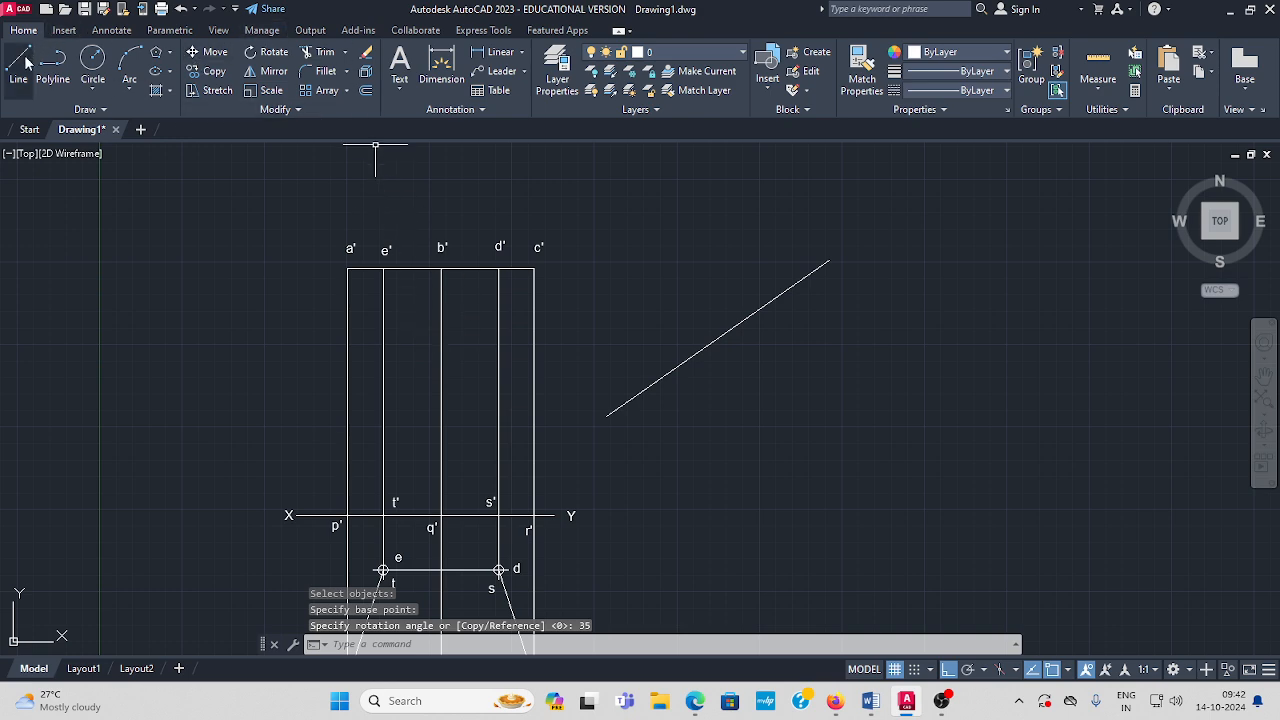
Move the inclined line by its midpoint onto the intersection of the prism's axis and the XY line
click(215, 52)
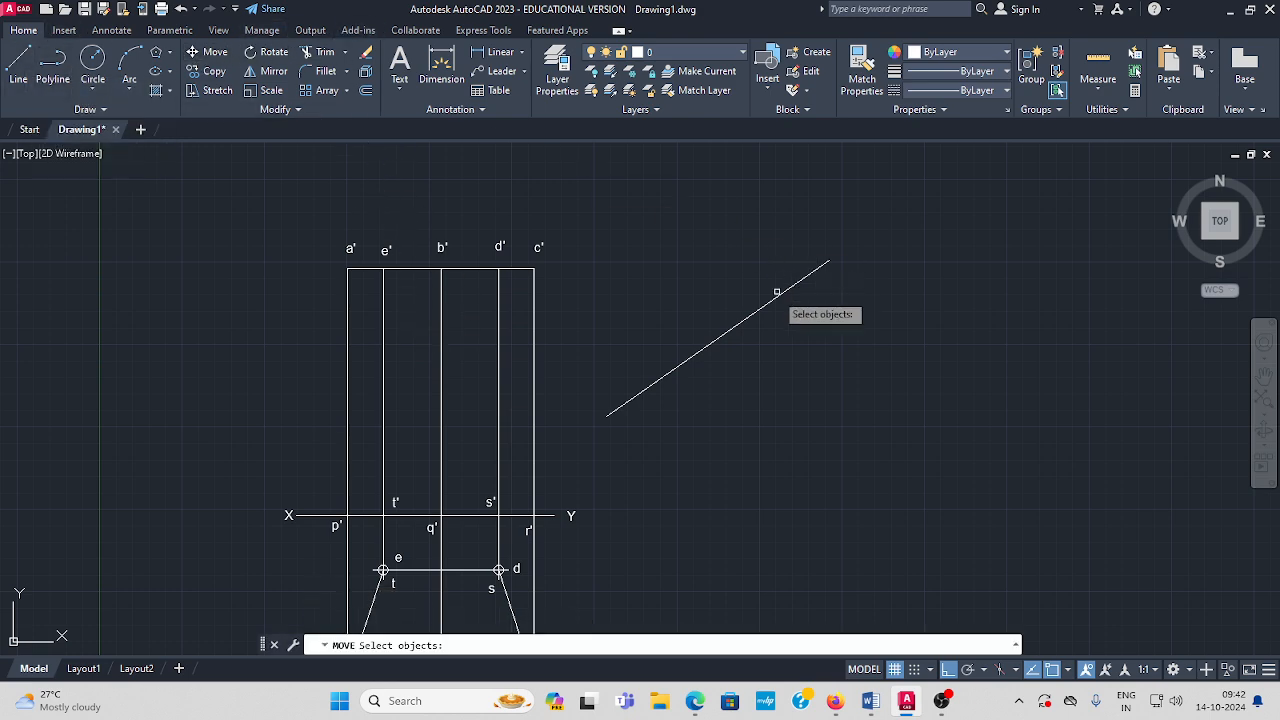
click(725, 331)
key(Return)
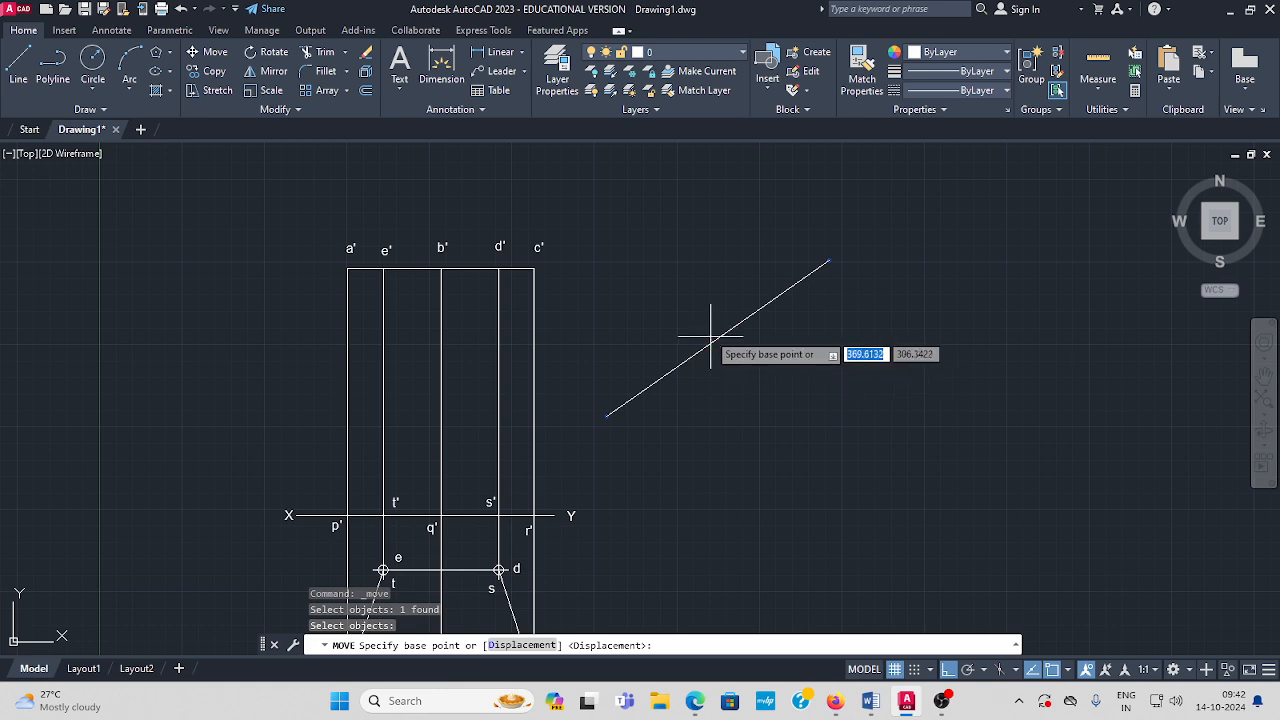
click(716, 338)
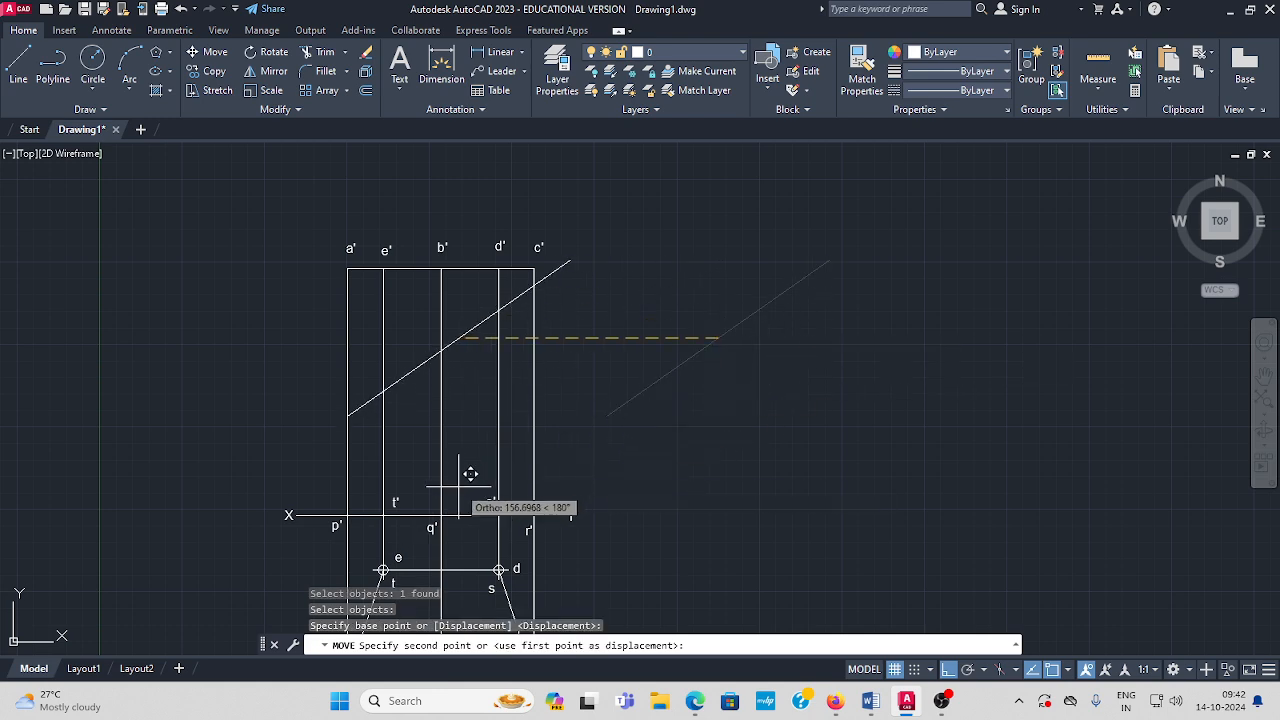
click(441, 515)
Move the inclined cutting line 65 mm straight up along the axis from the XY line
middle_drag(564, 494, 591, 433)
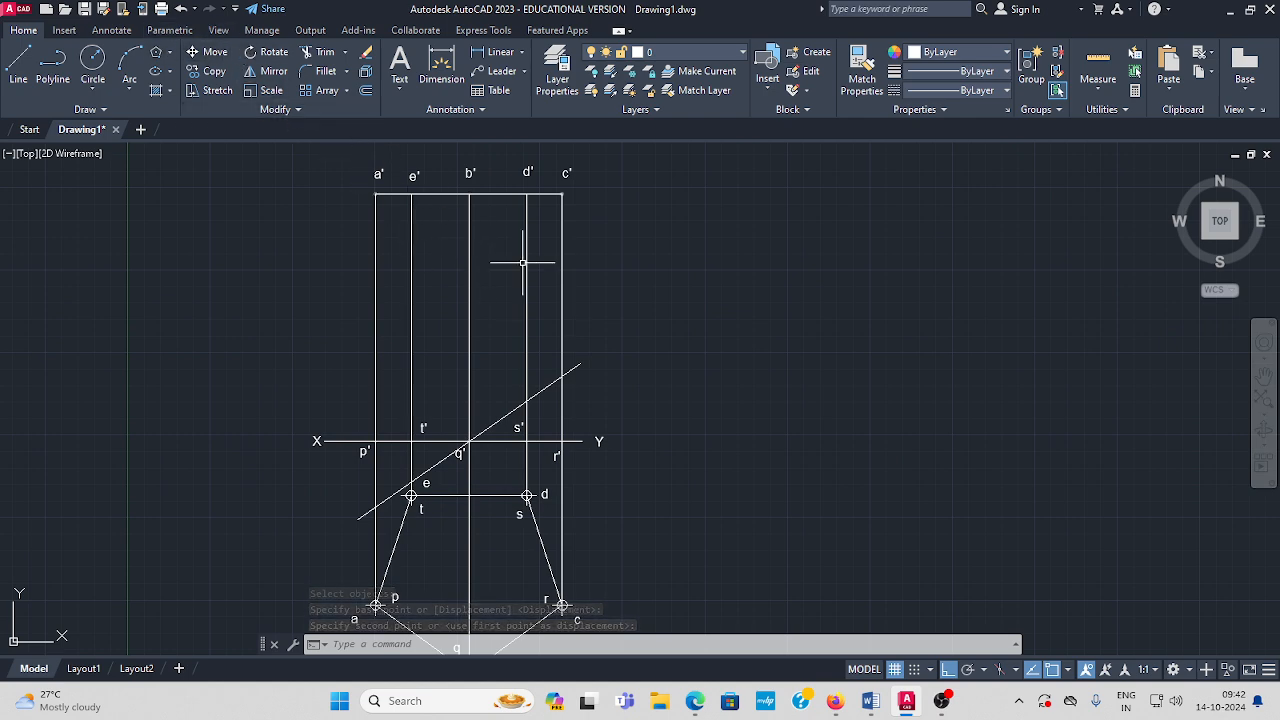
key(Escape)
click(220, 52)
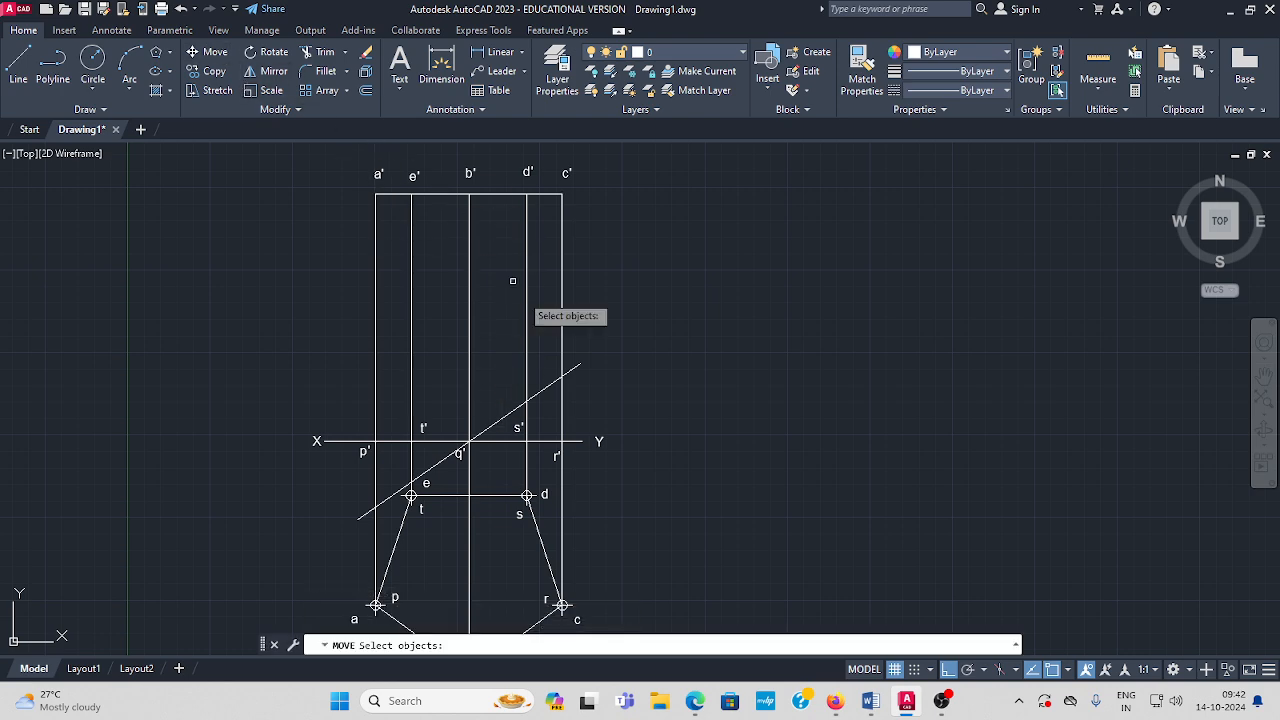
click(507, 415)
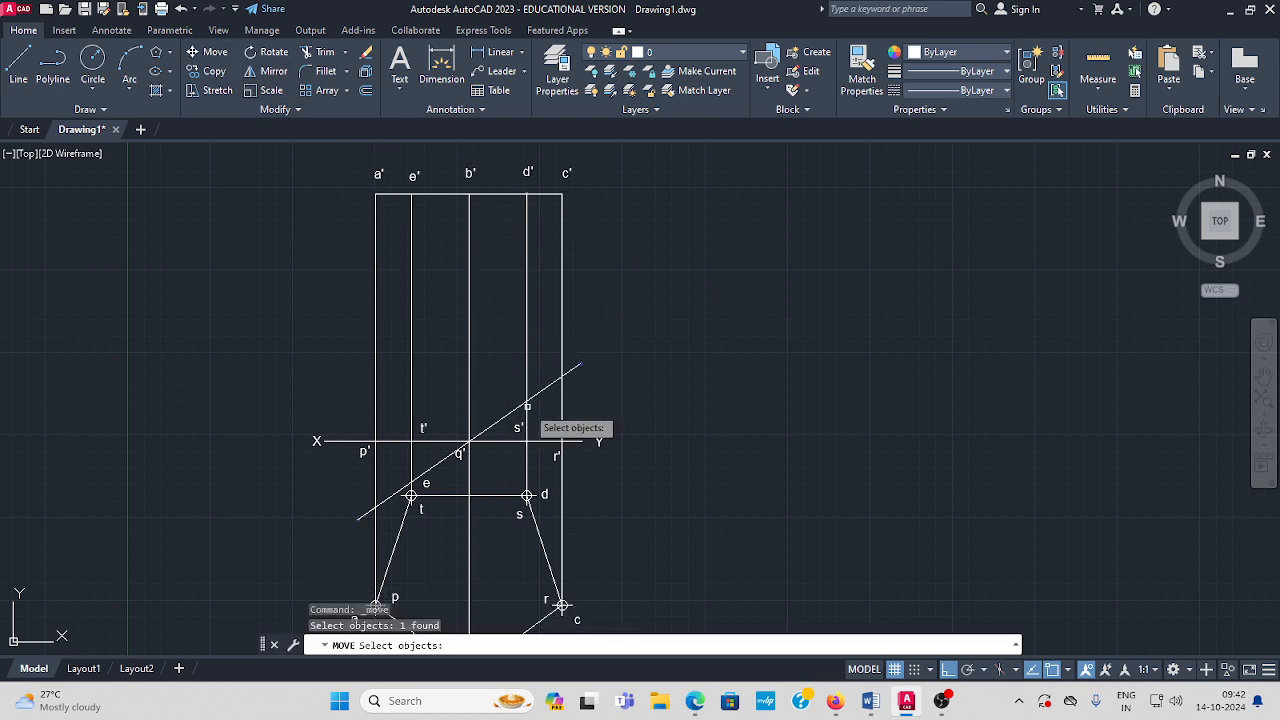
key(Return)
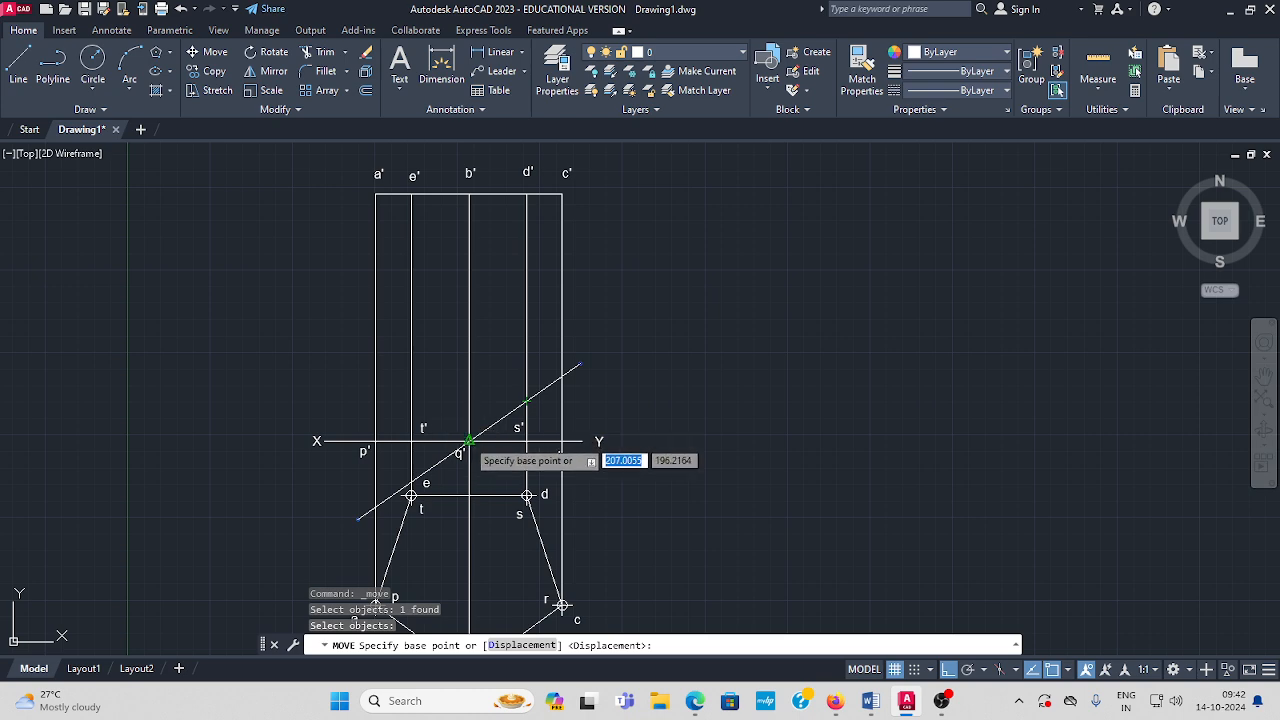
click(469, 441)
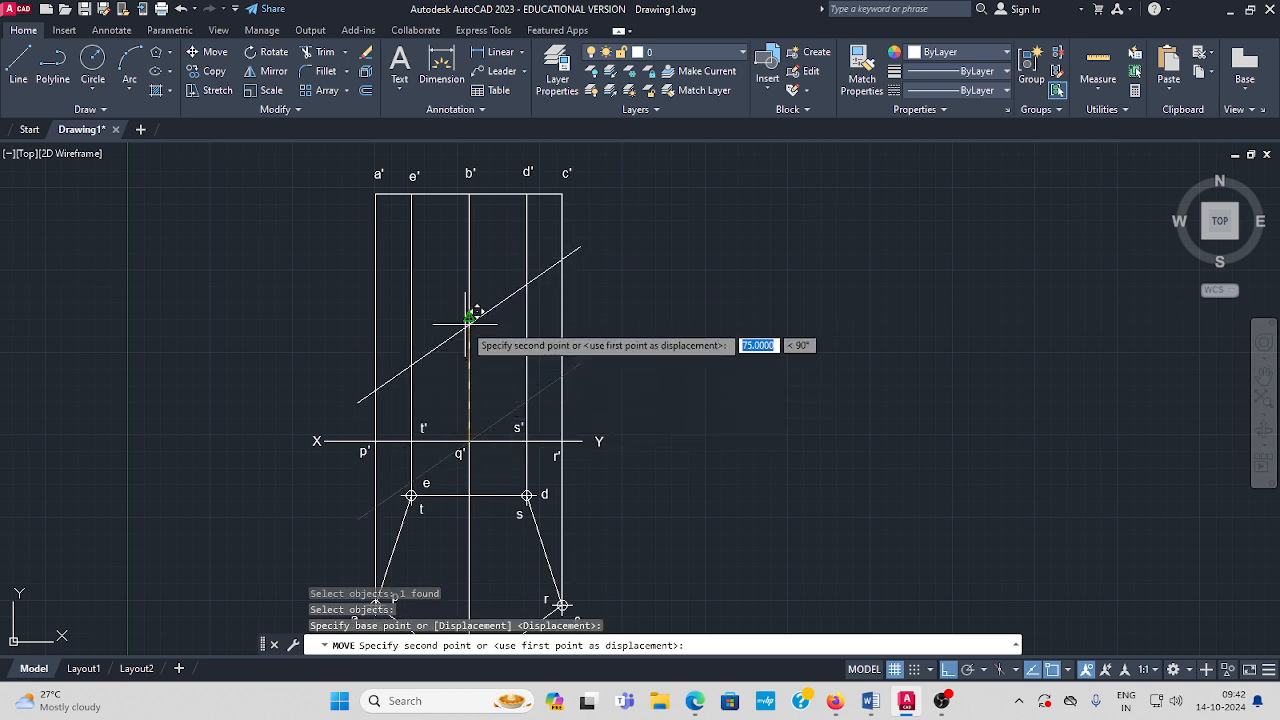
text(65)
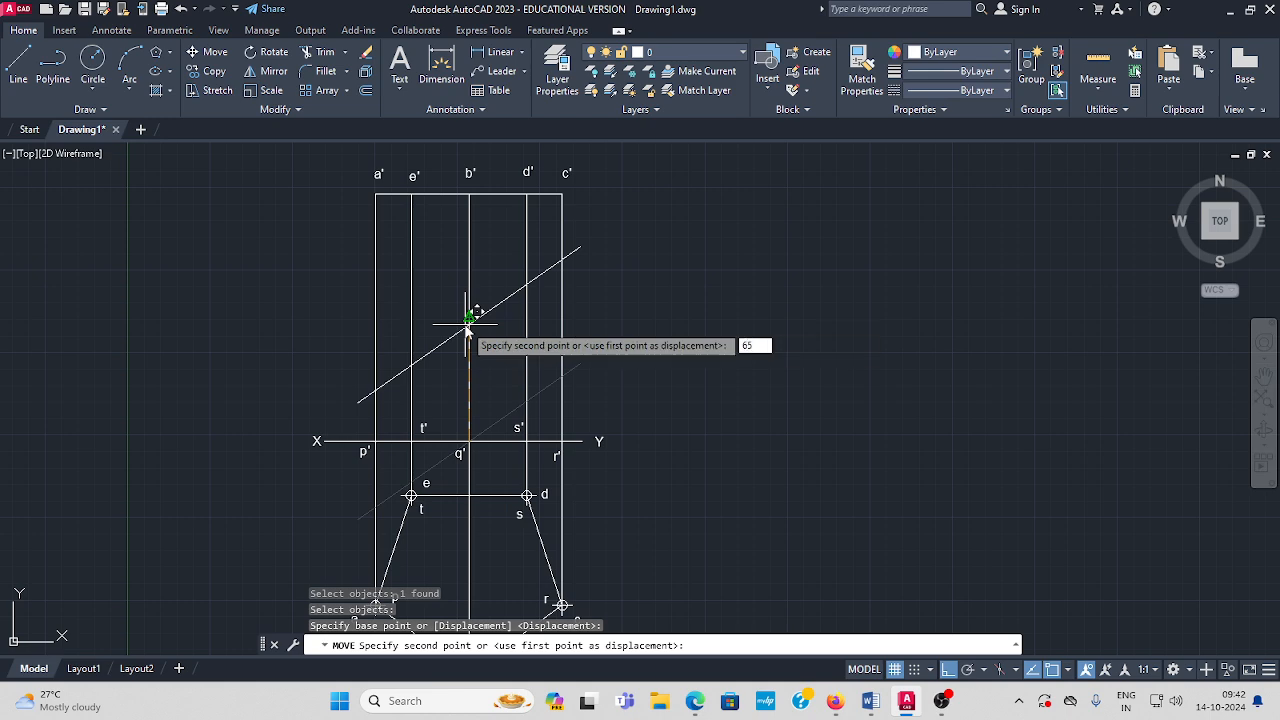
key(Return)
key(Escape)
Examine the text, arrow and primary unit settings of the ISO-25 dimension style, and close the style manager
middle_drag(631, 357, 613, 307)
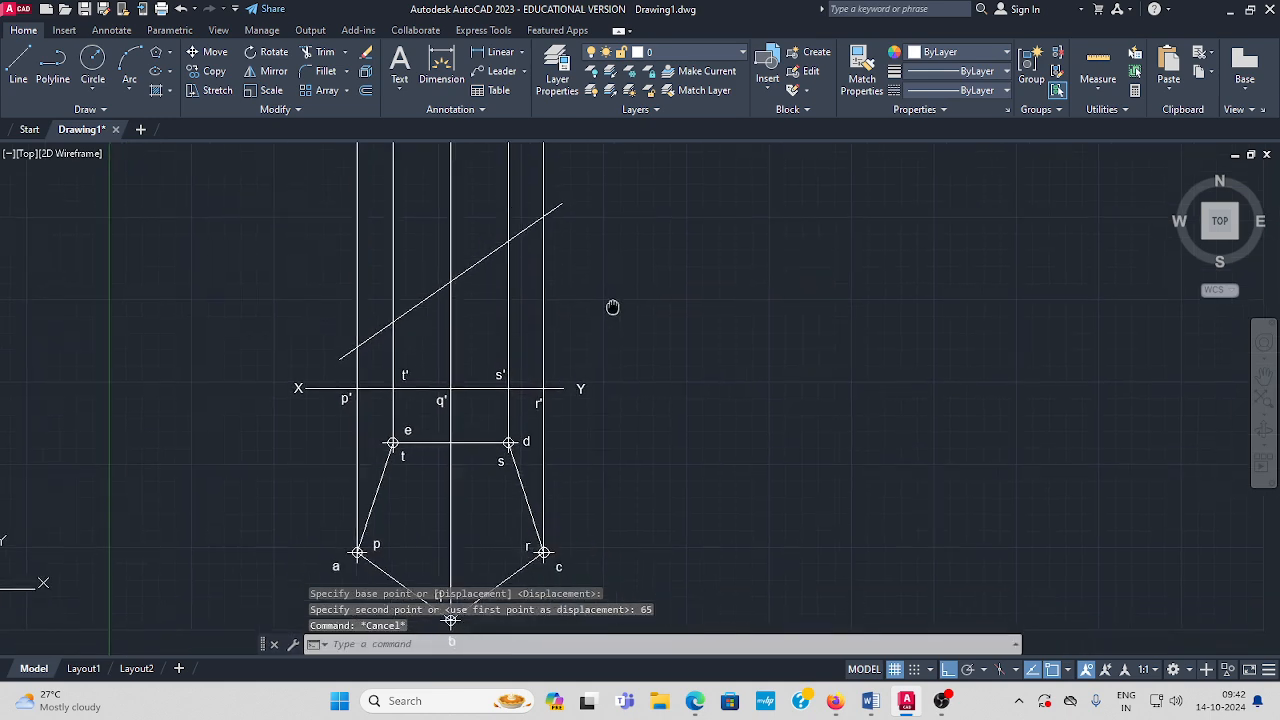
scroll(613, 307, down, 3)
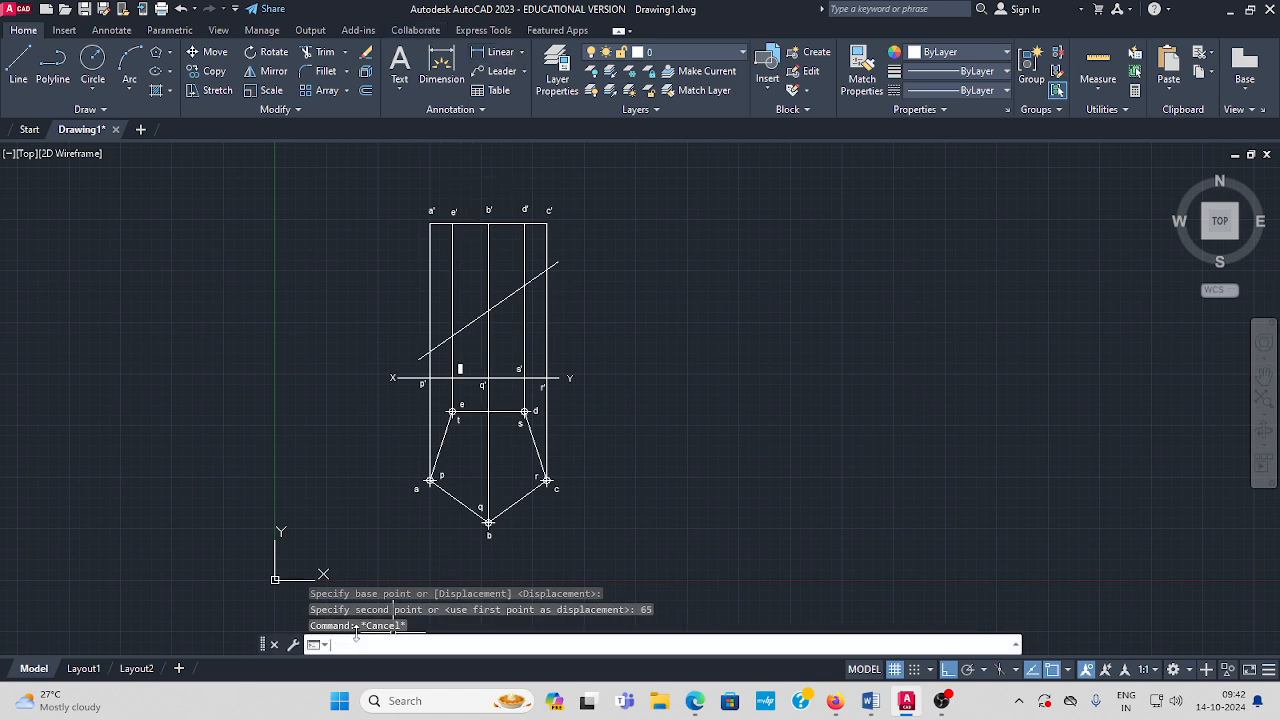
text(di)
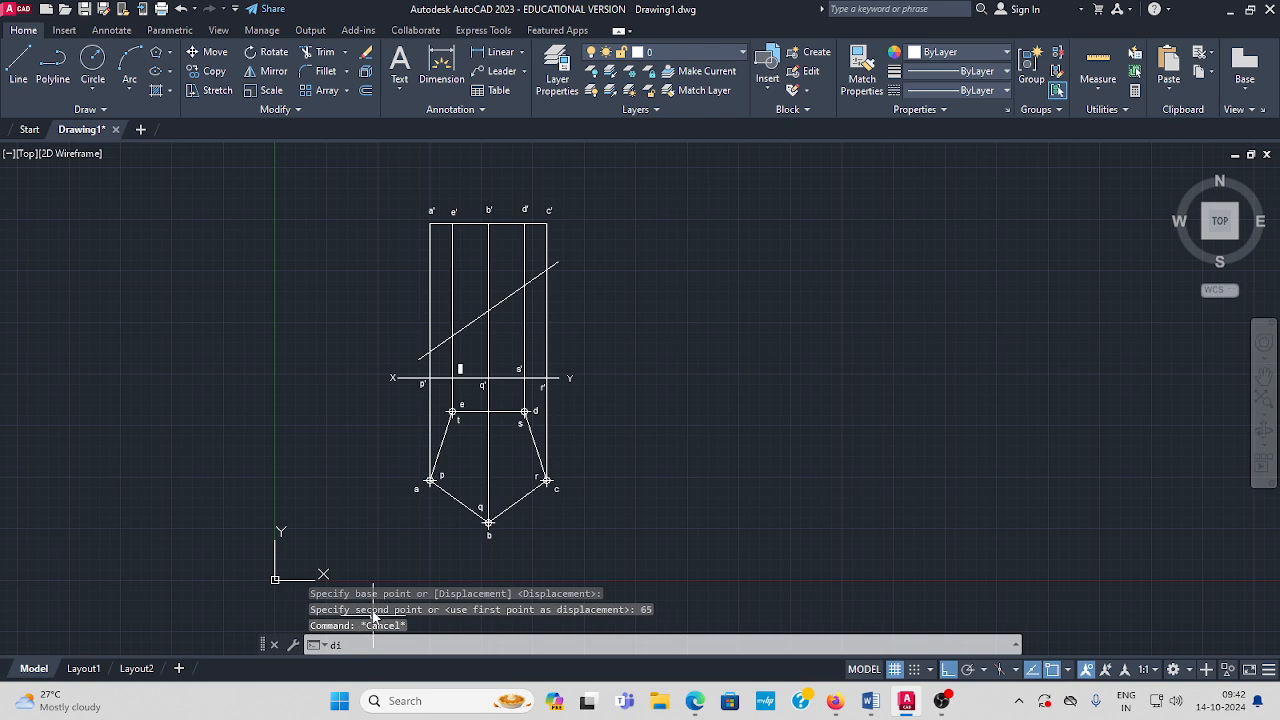
key(Escape)
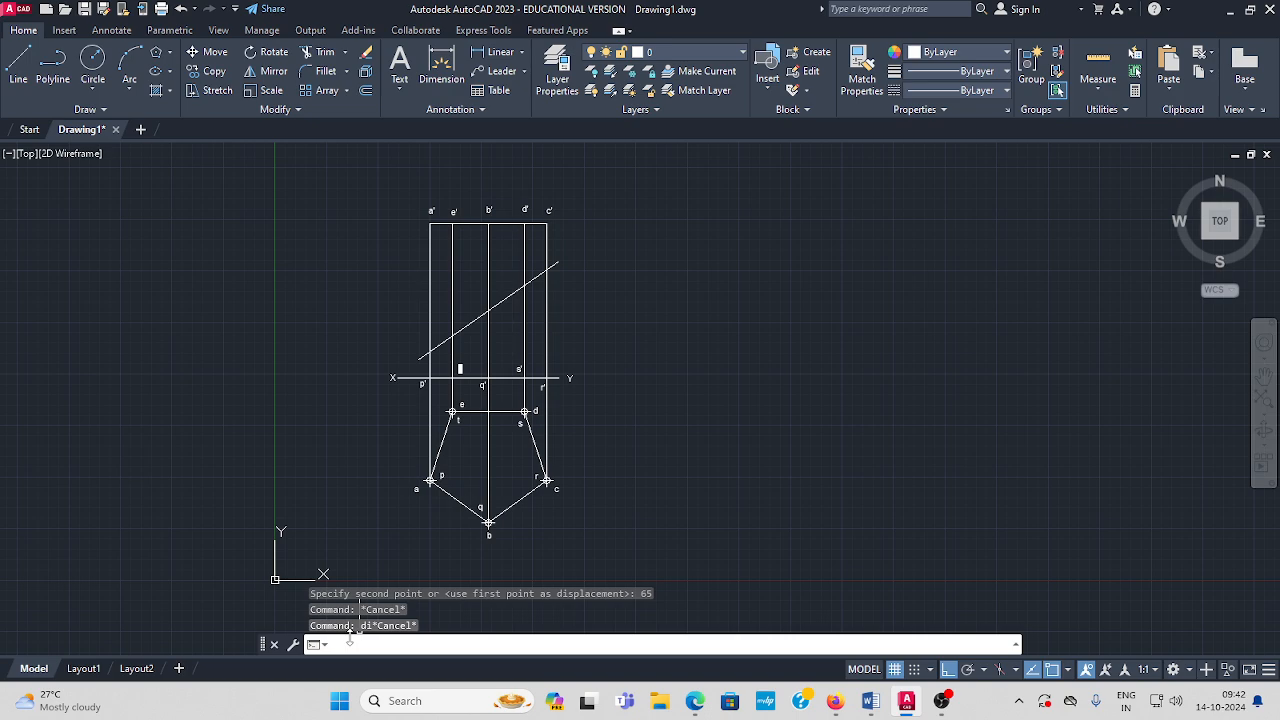
text(di)
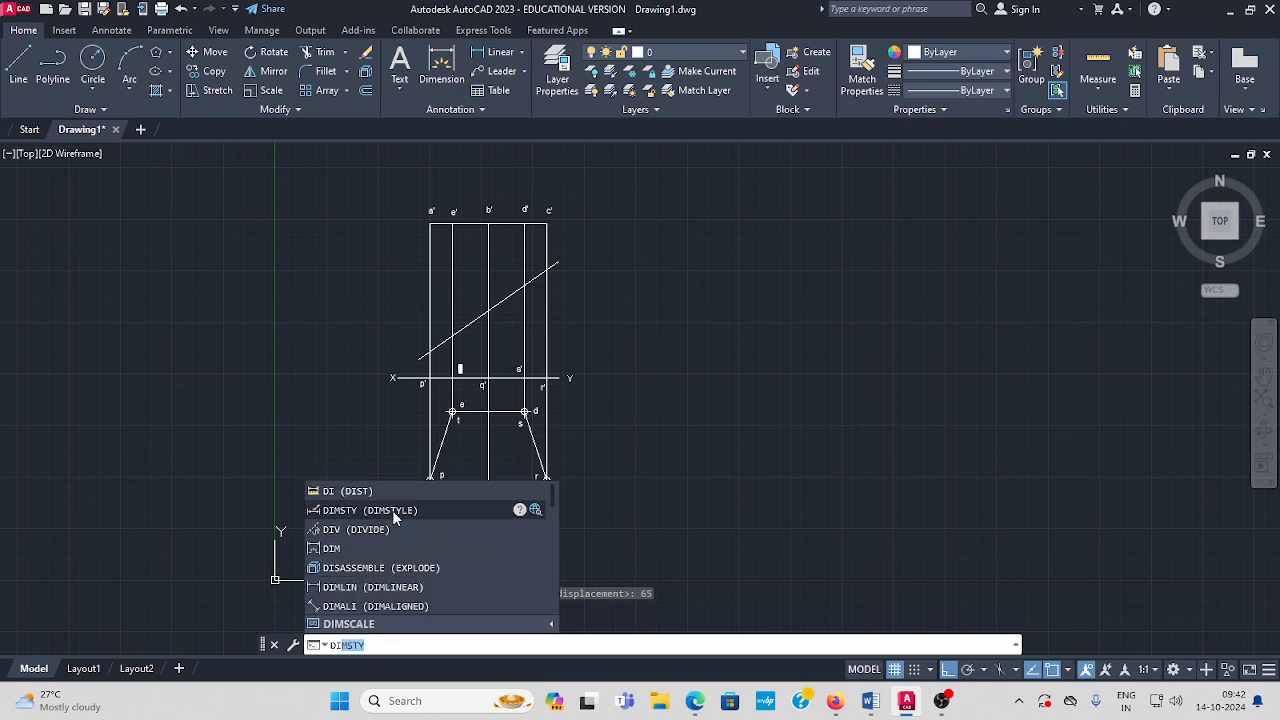
click(392, 510)
click(812, 318)
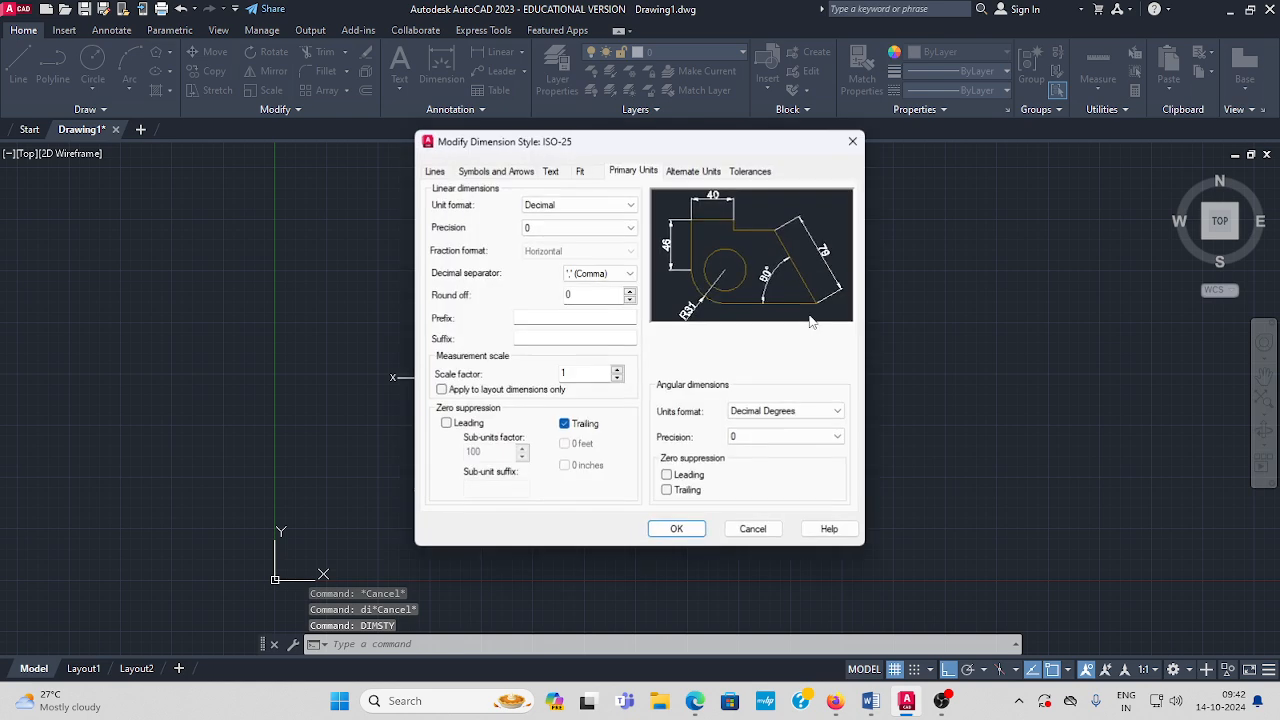
click(555, 174)
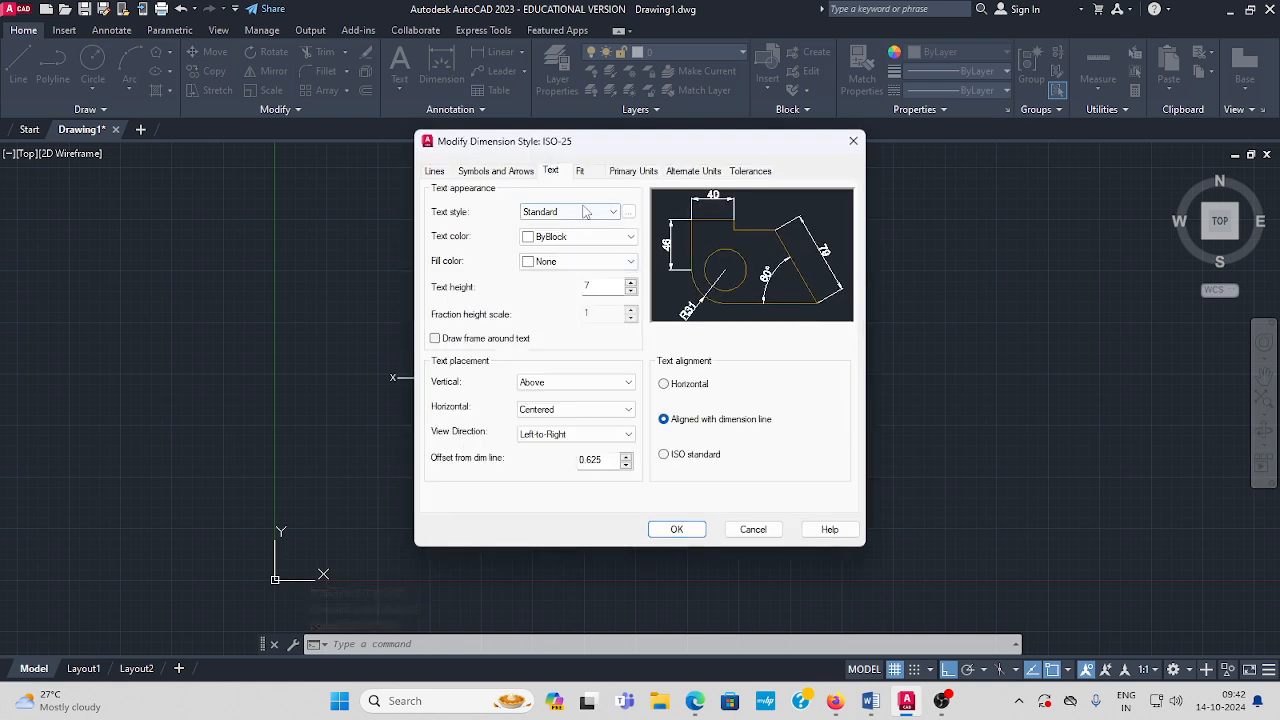
click(505, 173)
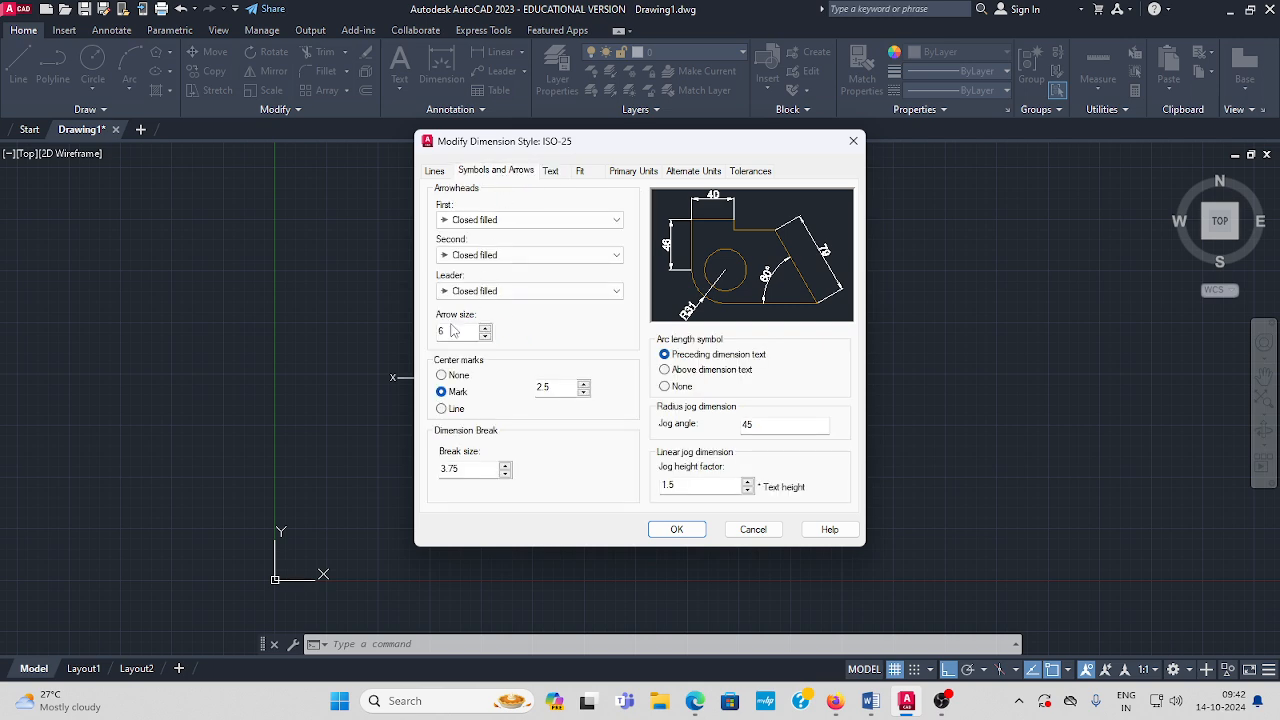
click(634, 171)
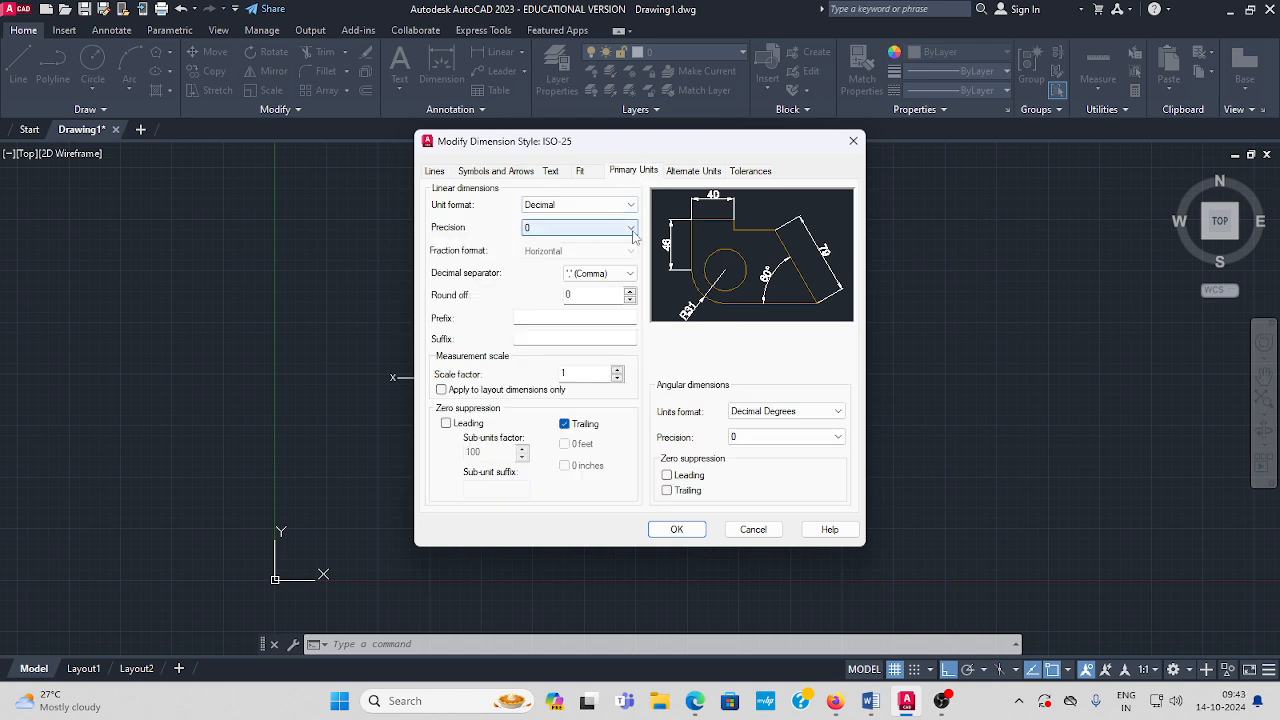
click(676, 529)
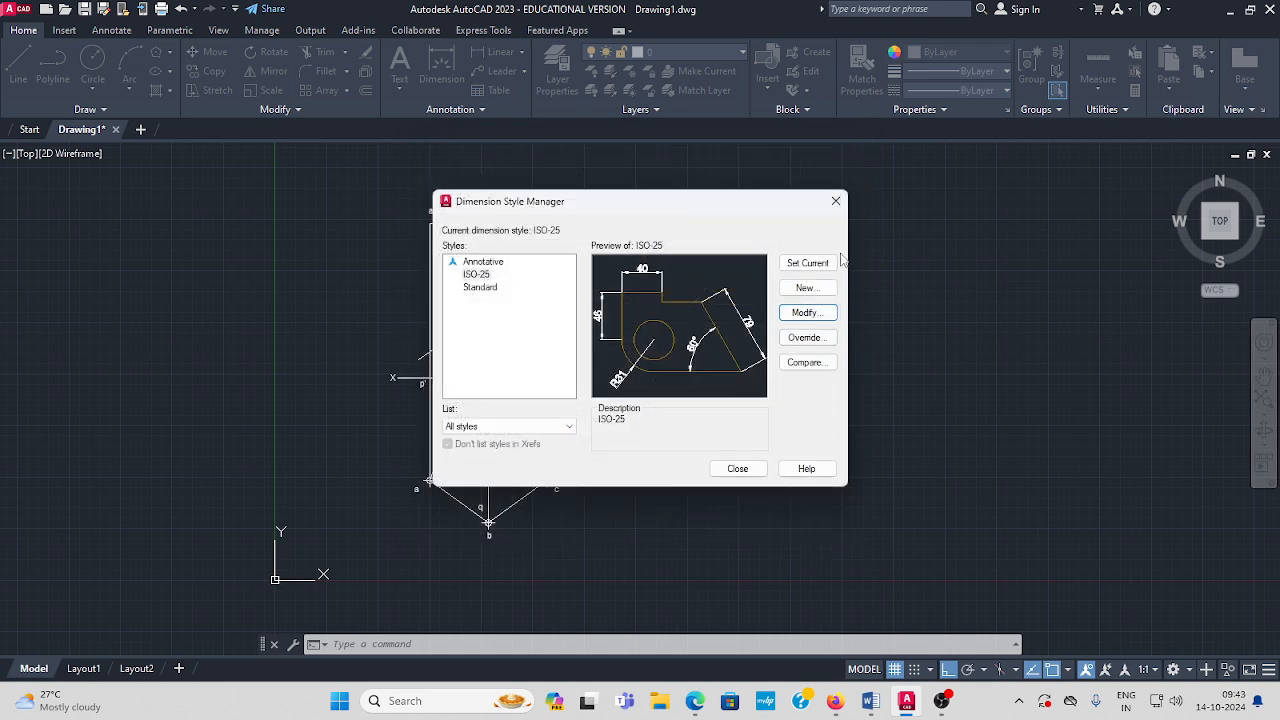
click(736, 470)
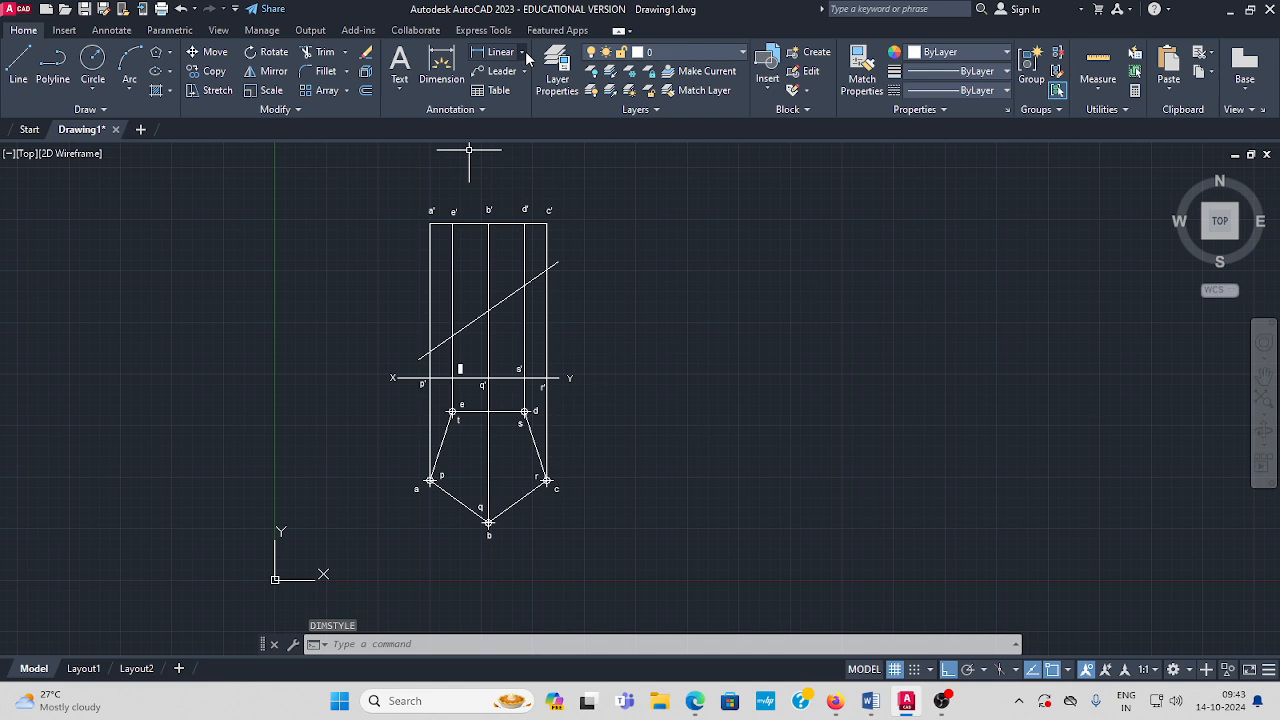
Add a linear dimension for the prism's height from p' to a', placed to the left of the front view
click(522, 52)
click(514, 82)
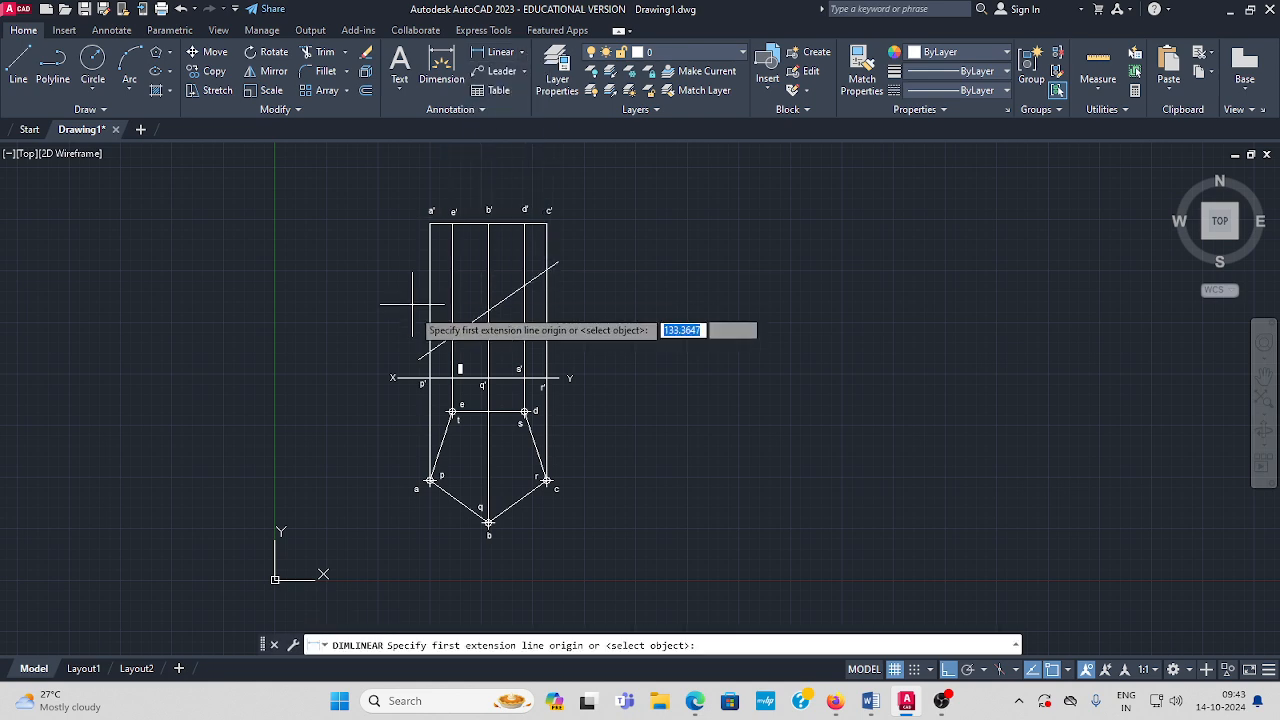
scroll(415, 354, up, 2)
click(440, 391)
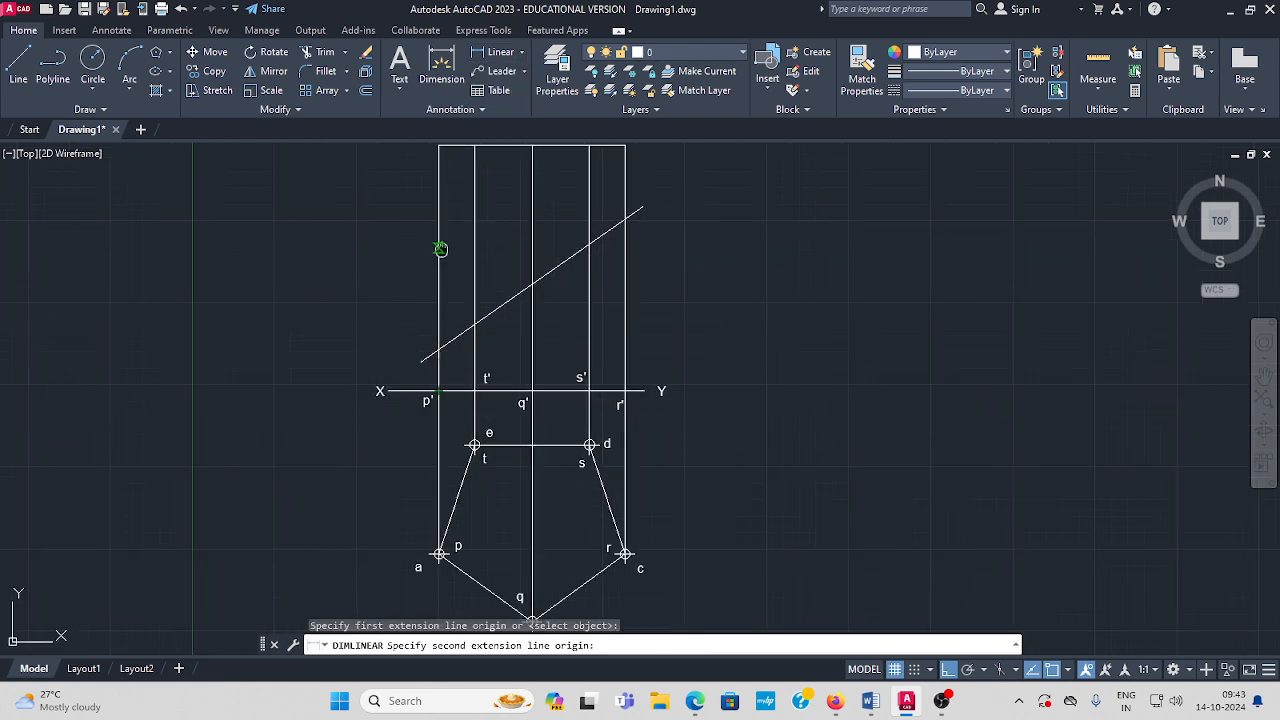
middle_drag(438, 190, 412, 273)
click(413, 229)
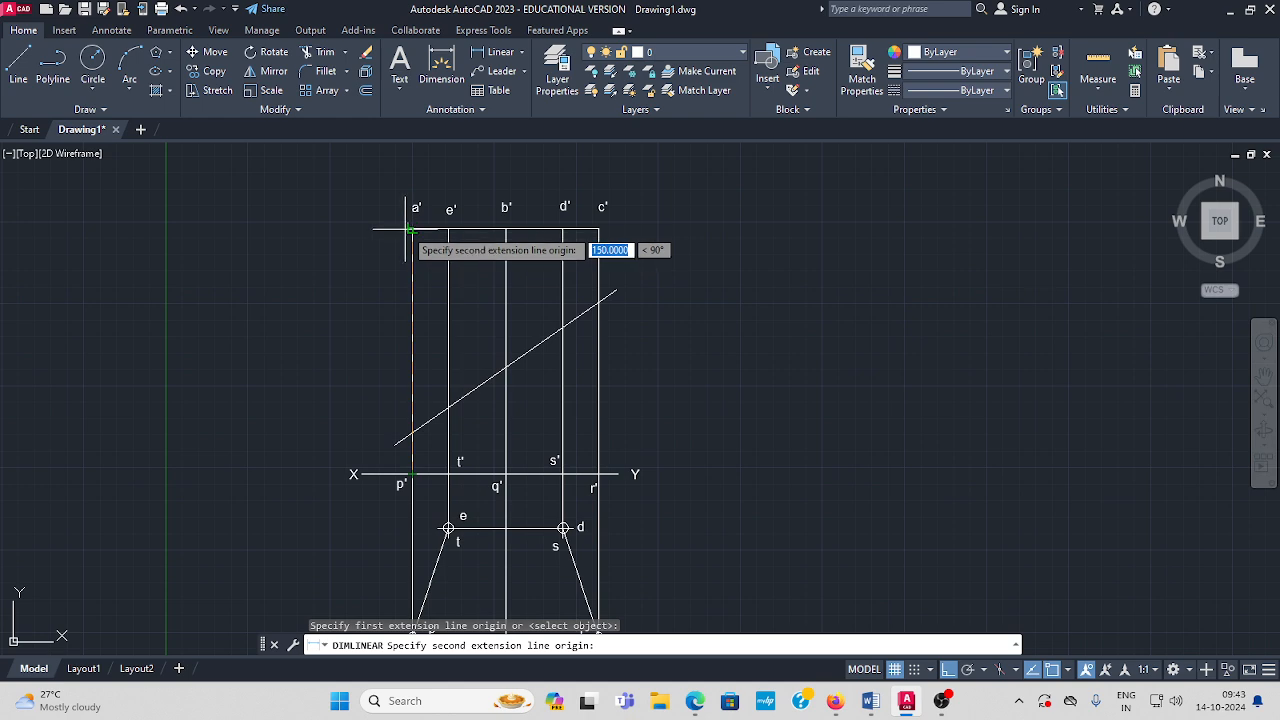
click(315, 277)
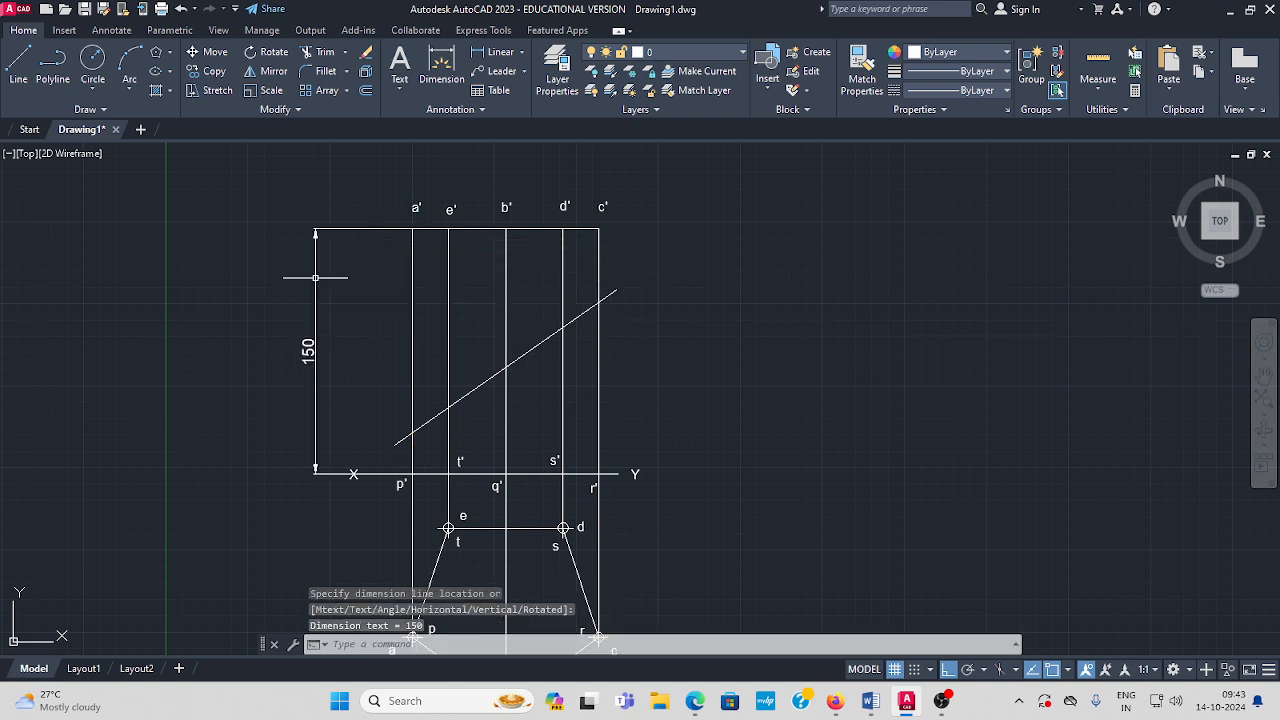
Add an angular dimension between the inclined cutting line and the XY line, with its arc inside the front view
click(522, 53)
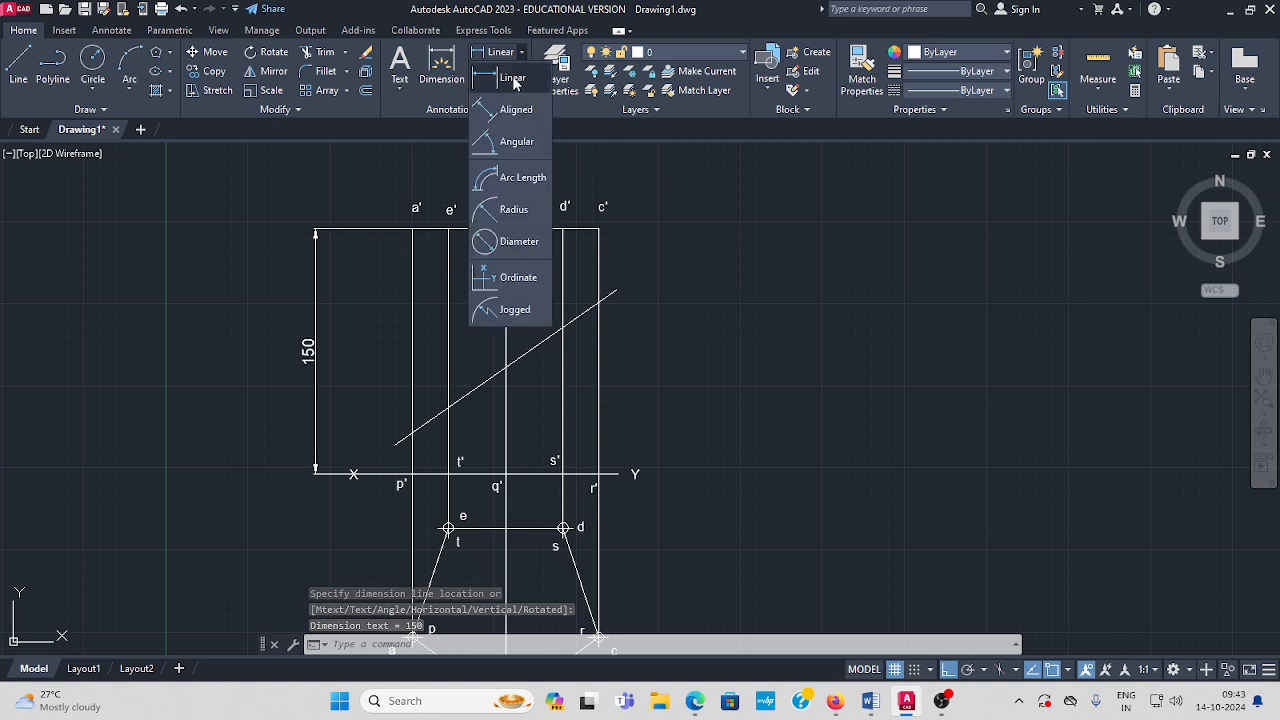
click(514, 141)
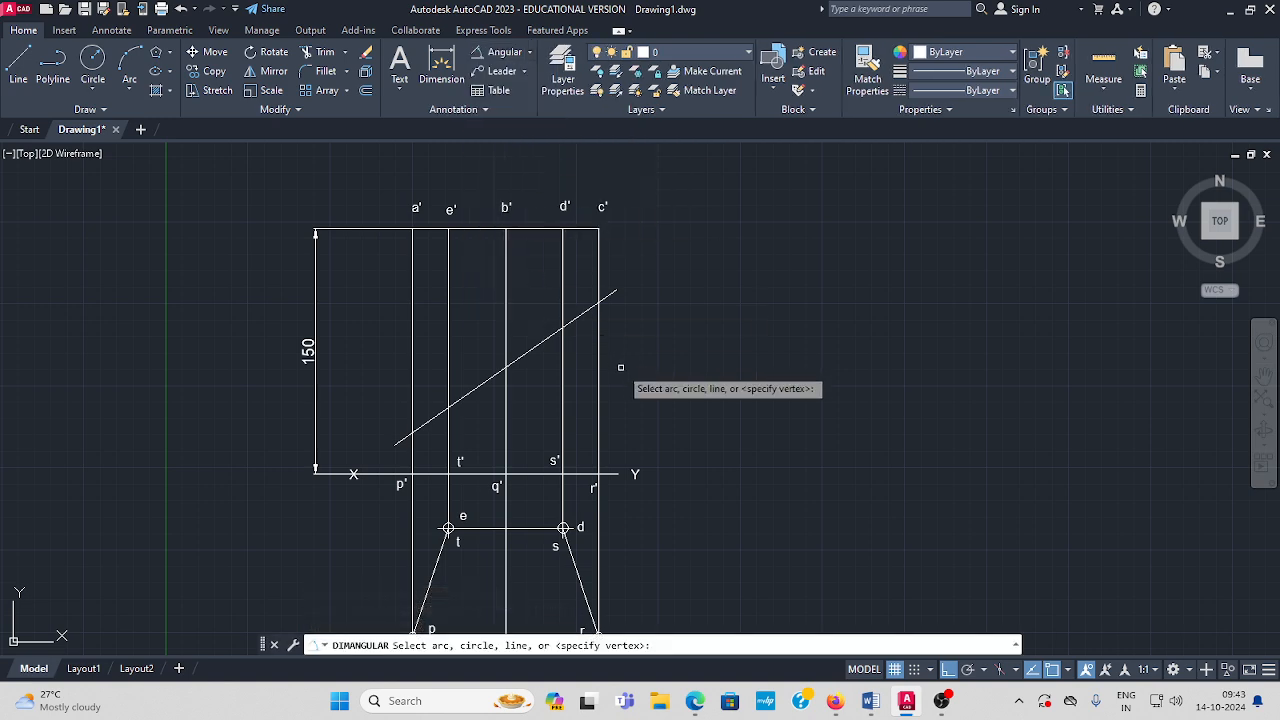
click(546, 339)
click(594, 478)
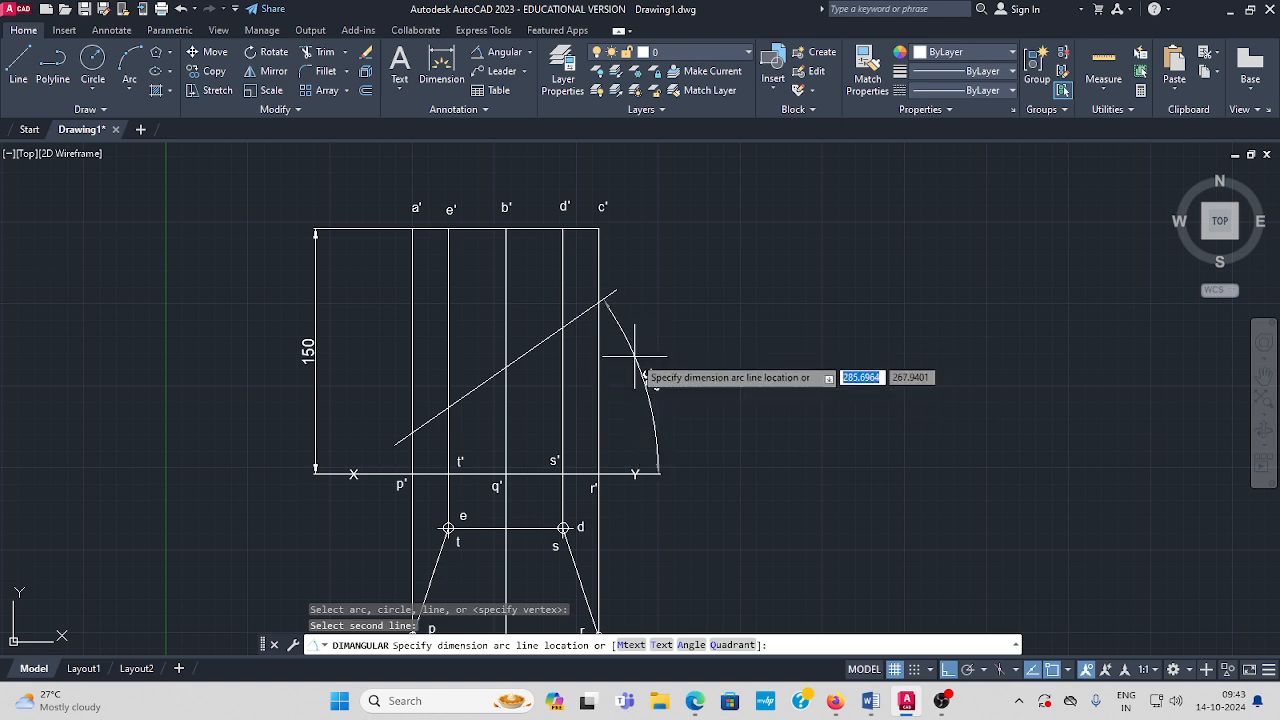
click(530, 400)
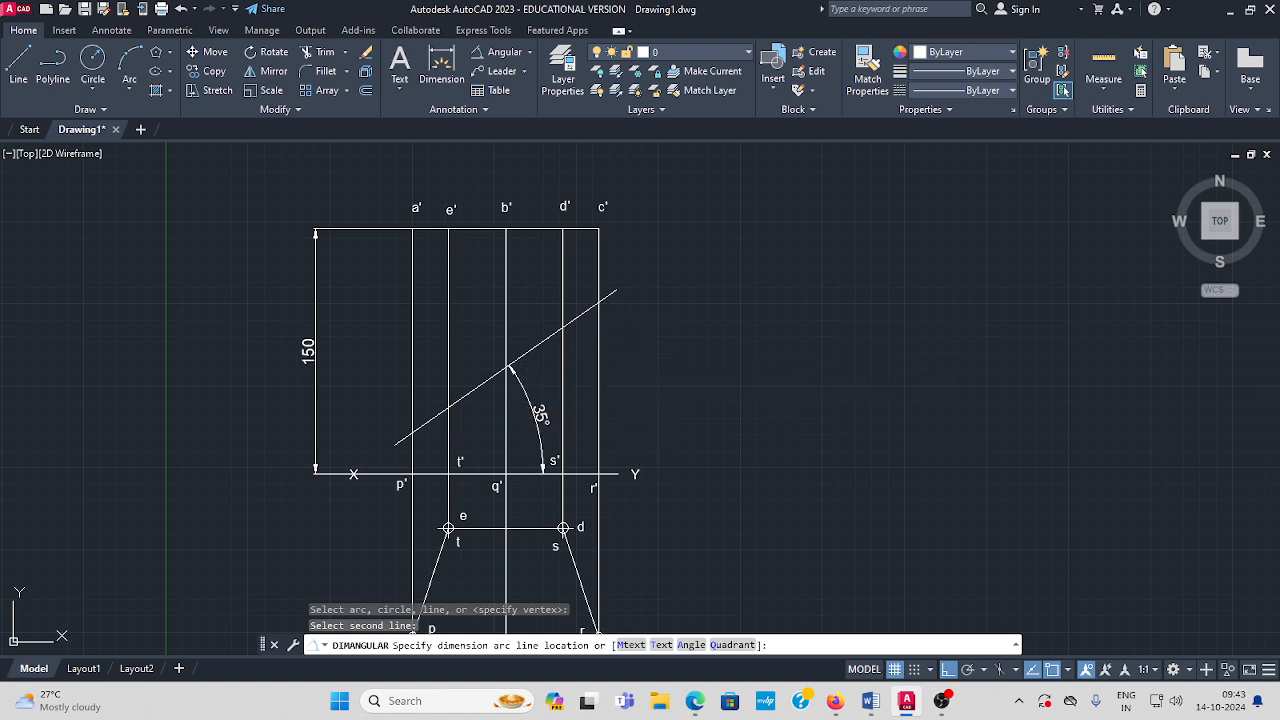
Add an aligned dimension along the pentagon's edge from a to b, placed outside the top view
click(530, 58)
click(521, 118)
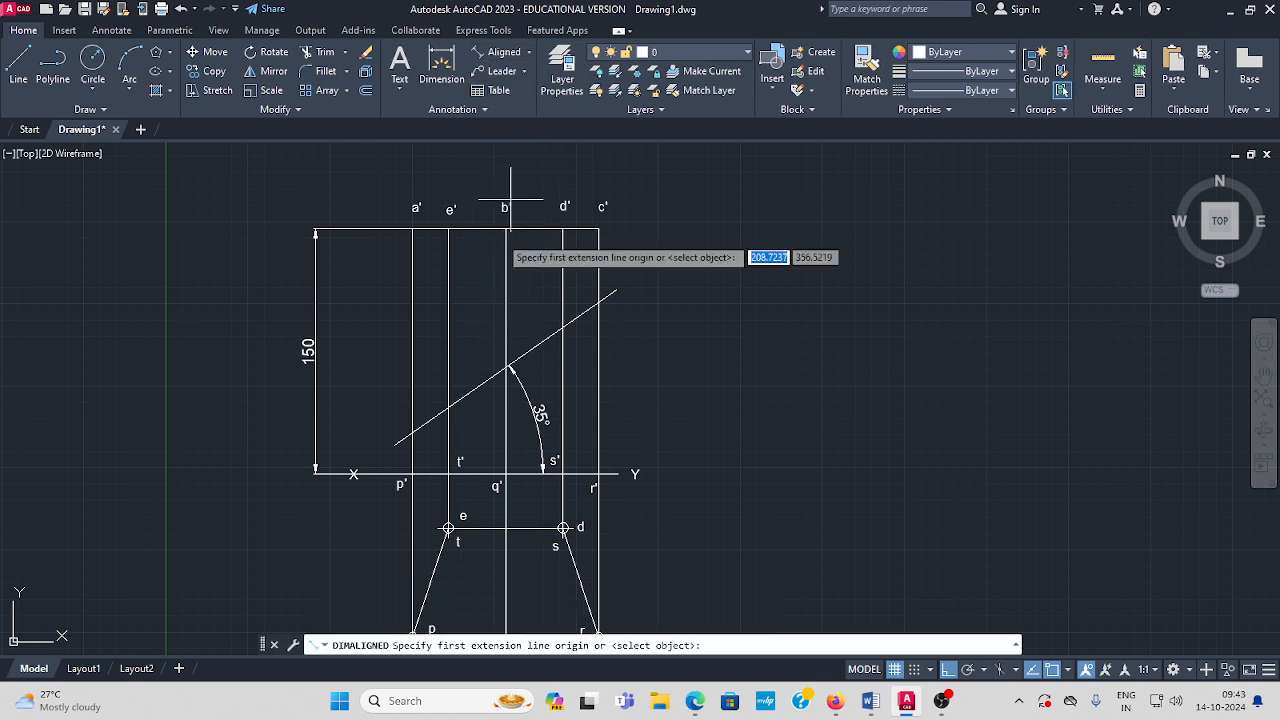
scroll(455, 492, down, 3)
scroll(455, 492, up, 5)
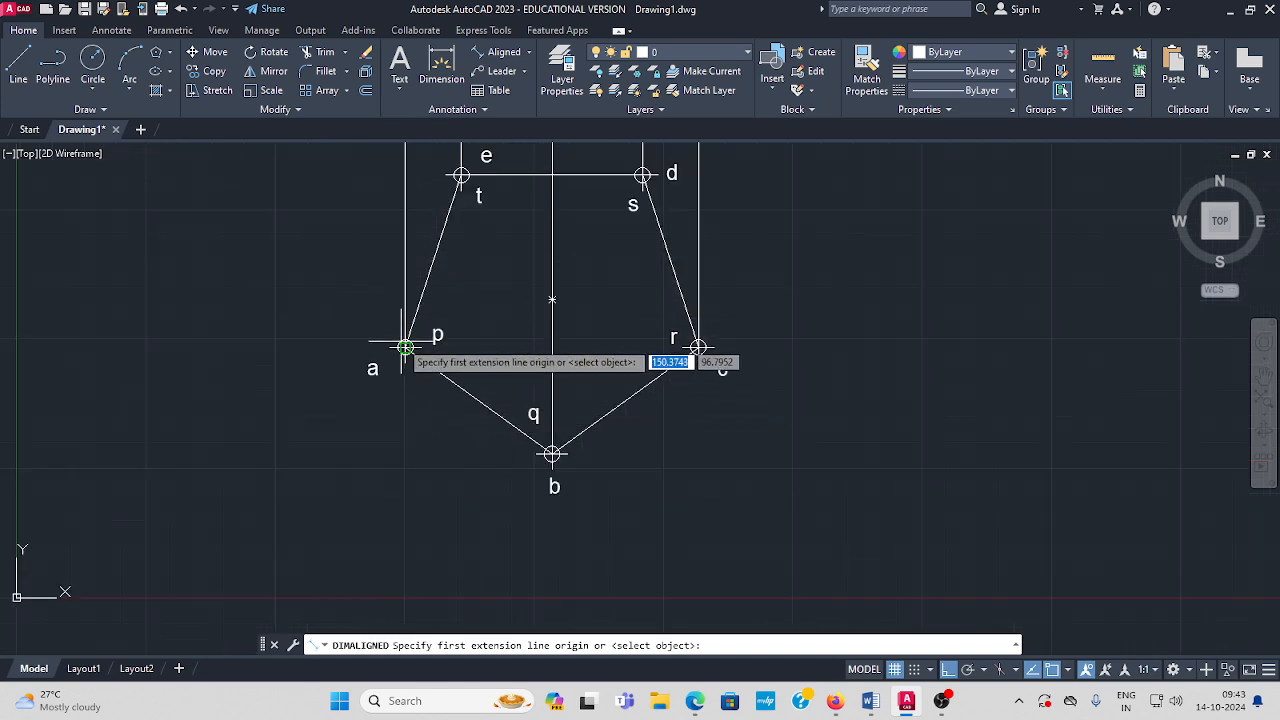
click(406, 347)
click(552, 454)
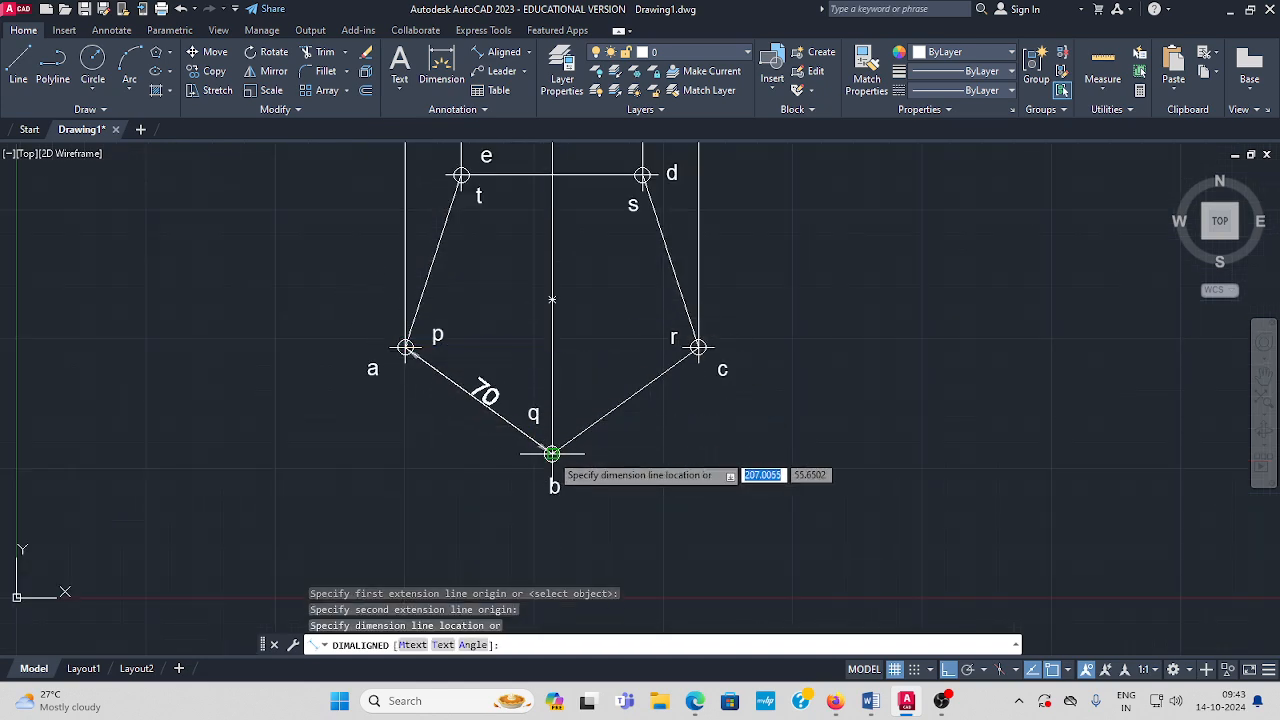
click(430, 499)
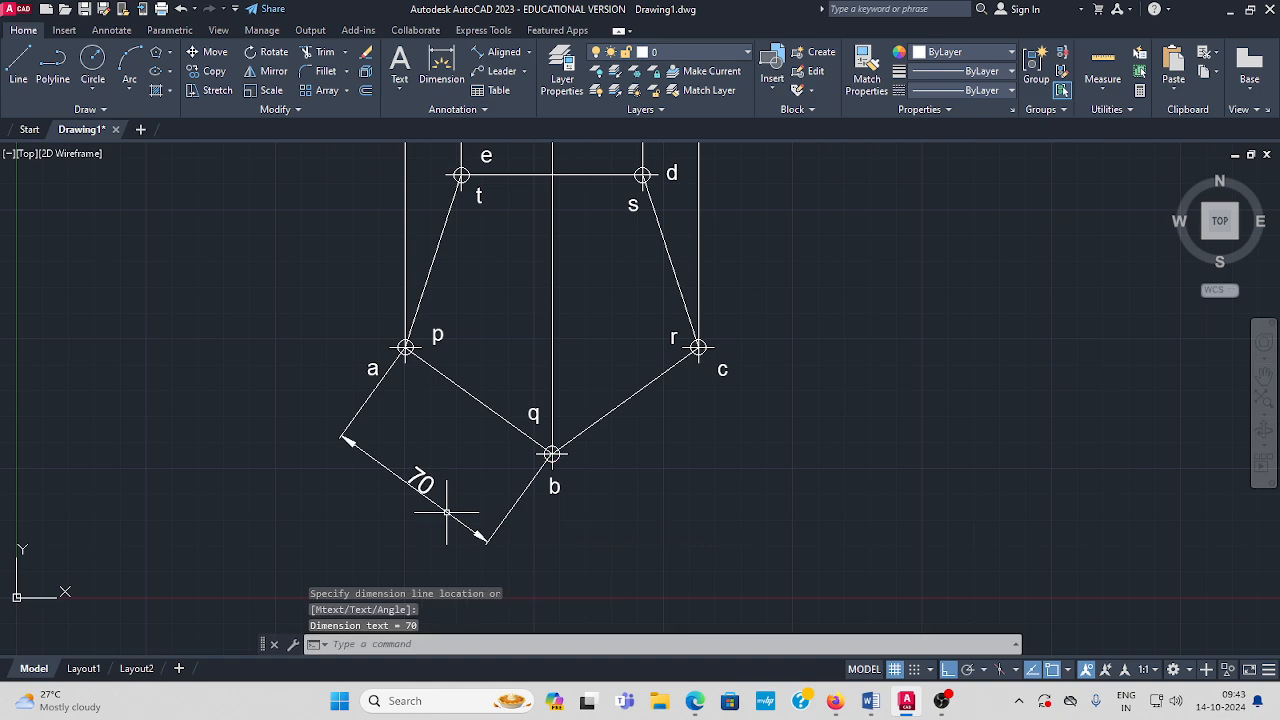
Label the cutting line's intersections with the vertical edges 1', 5', 2', 4' and 3' using single-line text, height 6, rotation 0
scroll(615, 369, down, 2)
middle_drag(646, 346, 461, 445)
mouse_move(556, 351)
middle_down()
mouse_move(529, 415)
mouse_move(551, 353)
middle_up()
scroll(579, 359, down, 2)
scroll(474, 383, up, 2)
middle_drag(435, 441, 474, 424)
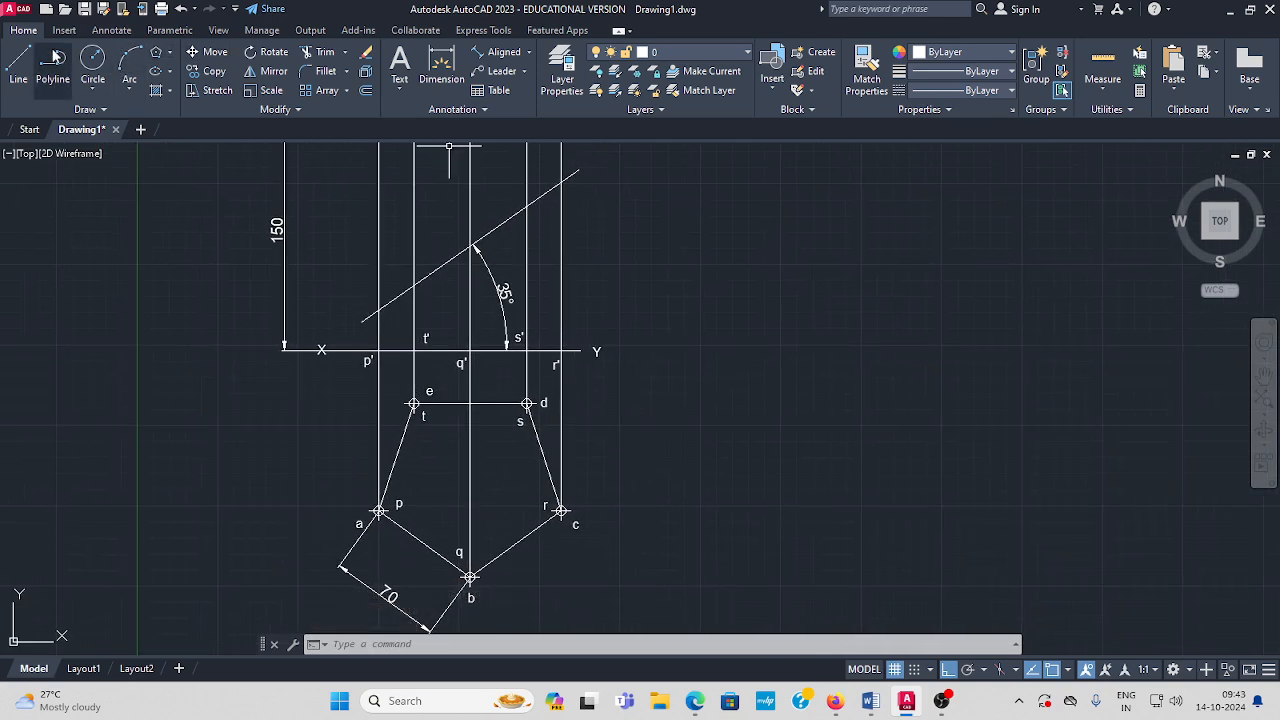
click(120, 33)
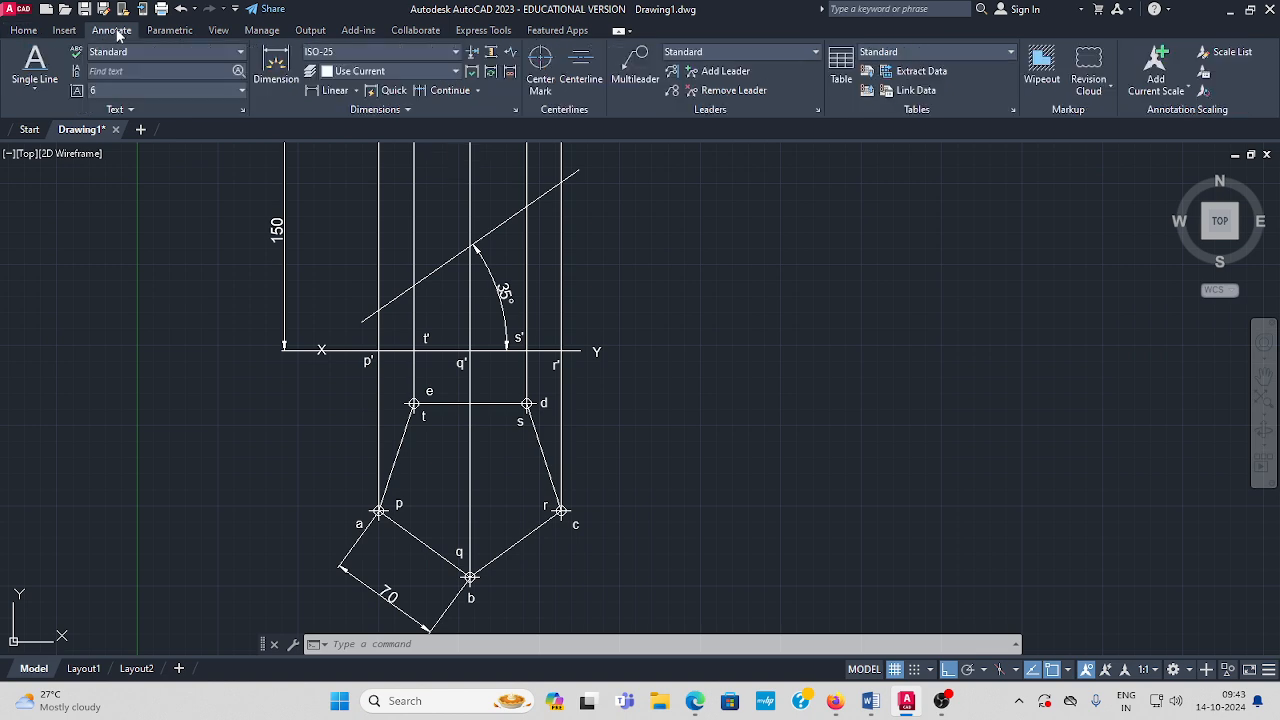
click(37, 90)
click(47, 152)
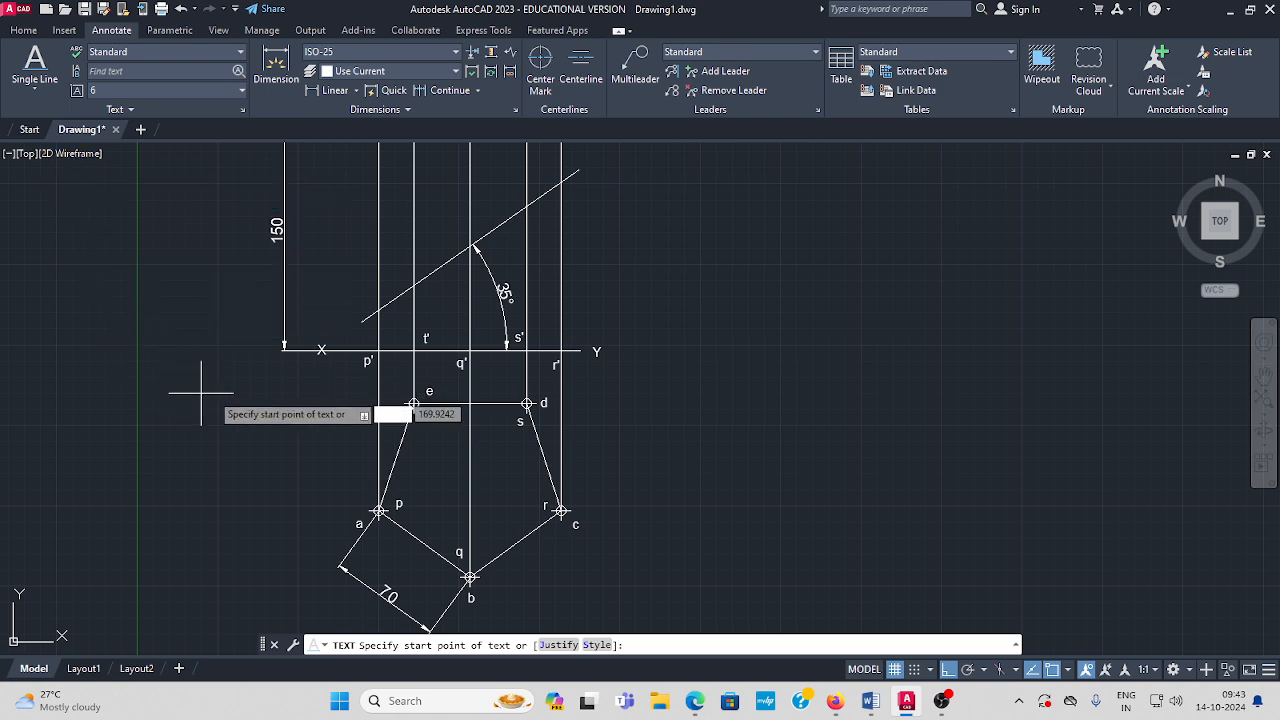
click(357, 282)
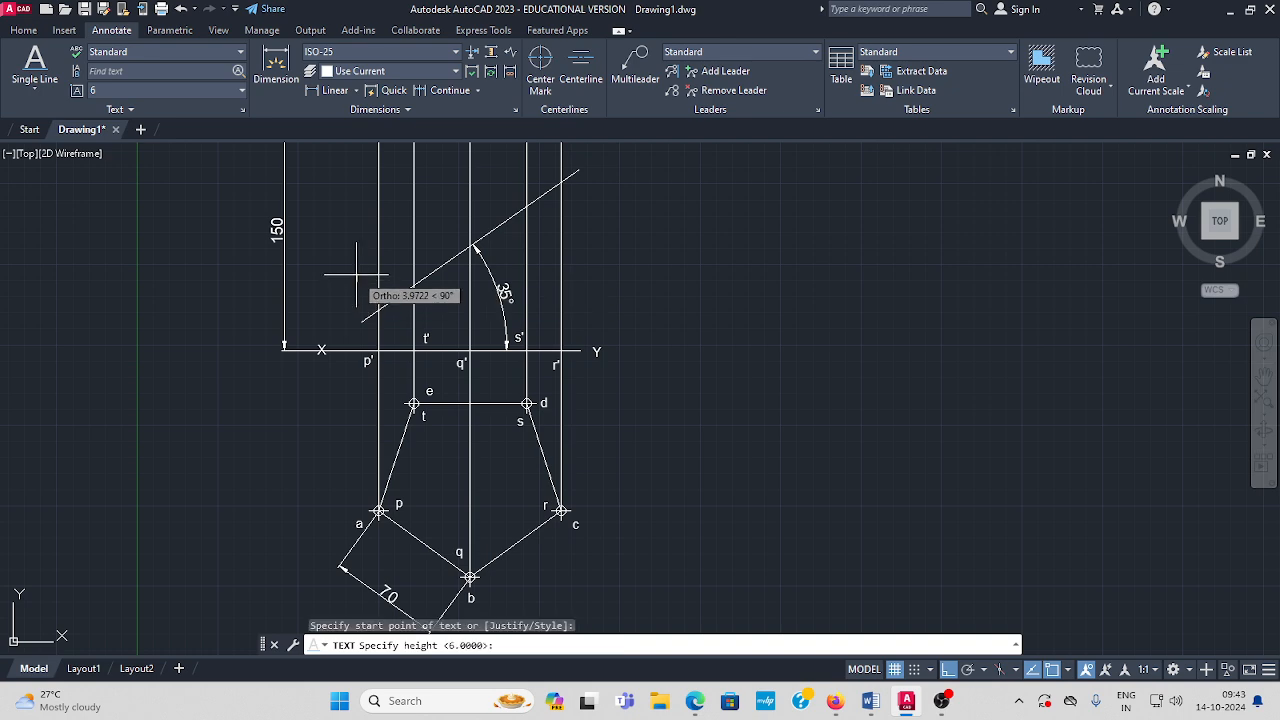
text(6)
key(Return)
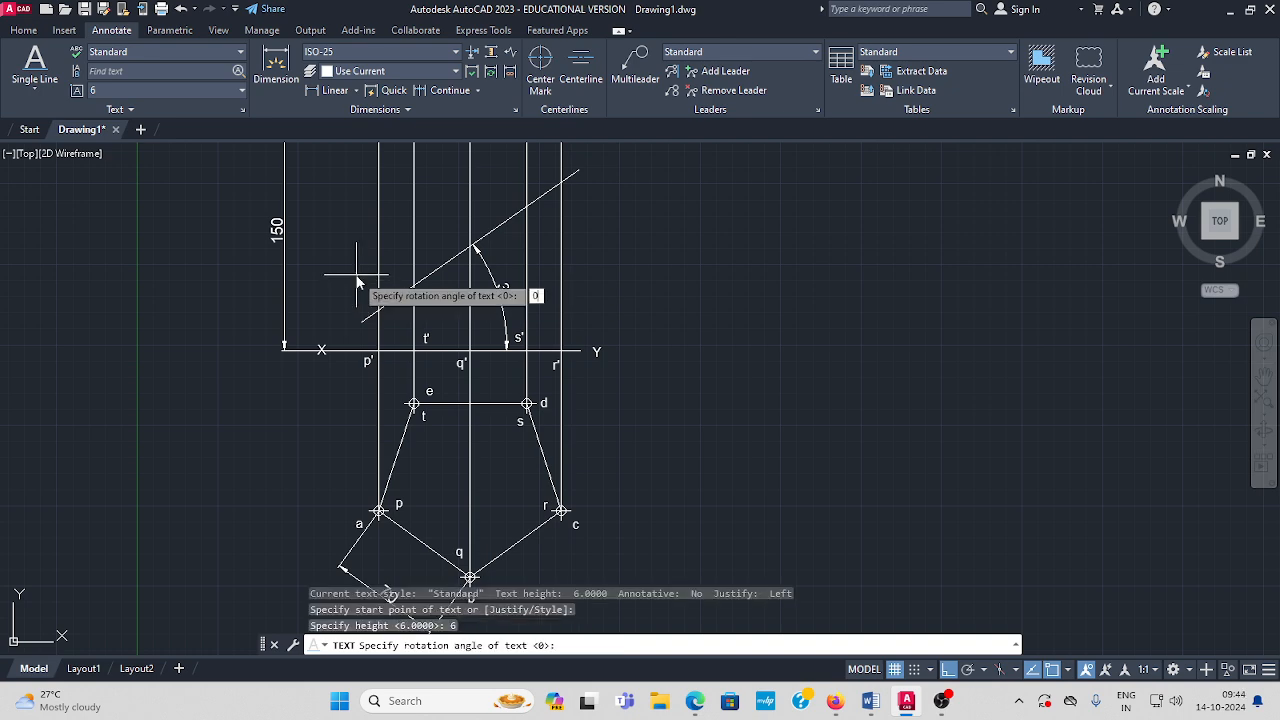
key(Return)
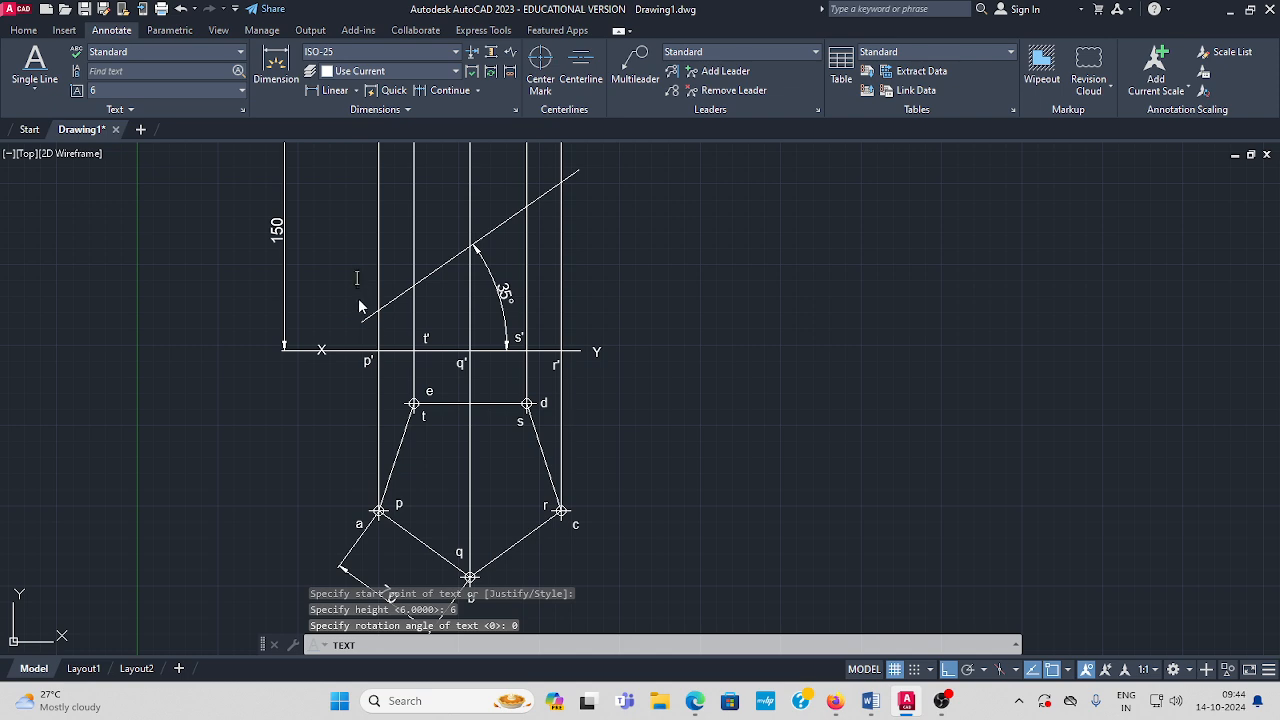
text(1')
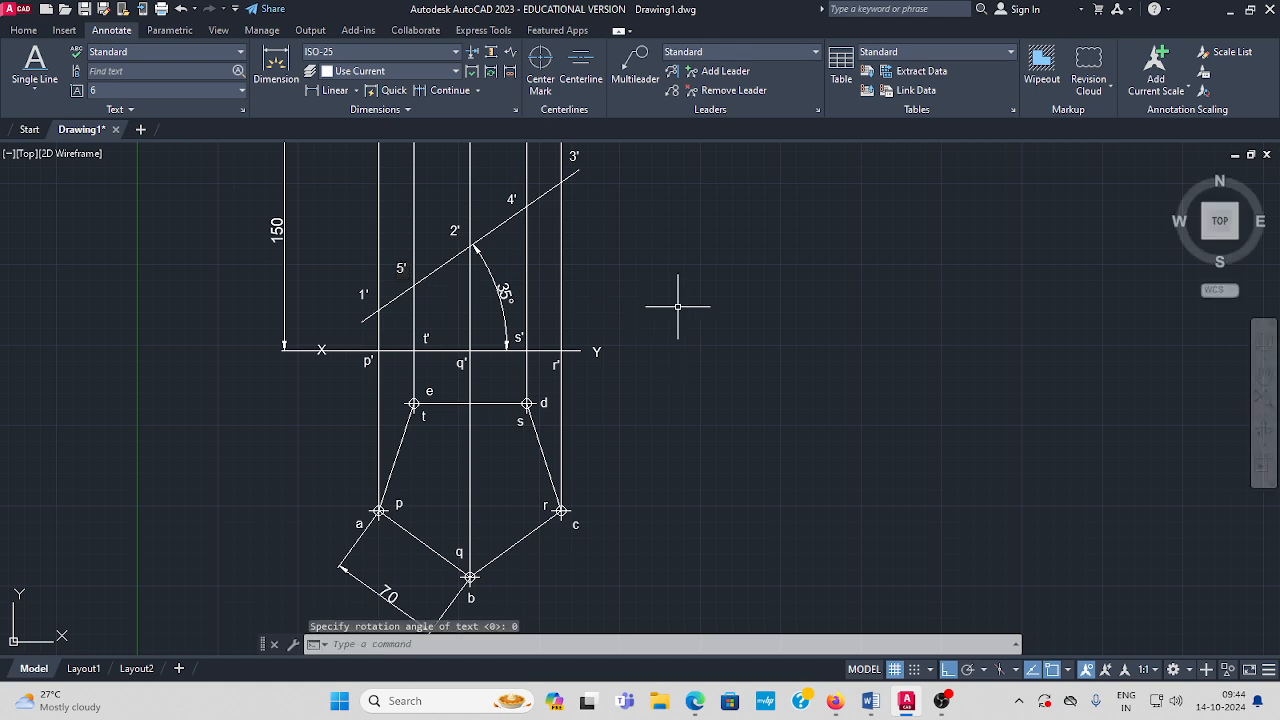
scroll(626, 314, down, 3)
scroll(468, 350, up, 2)
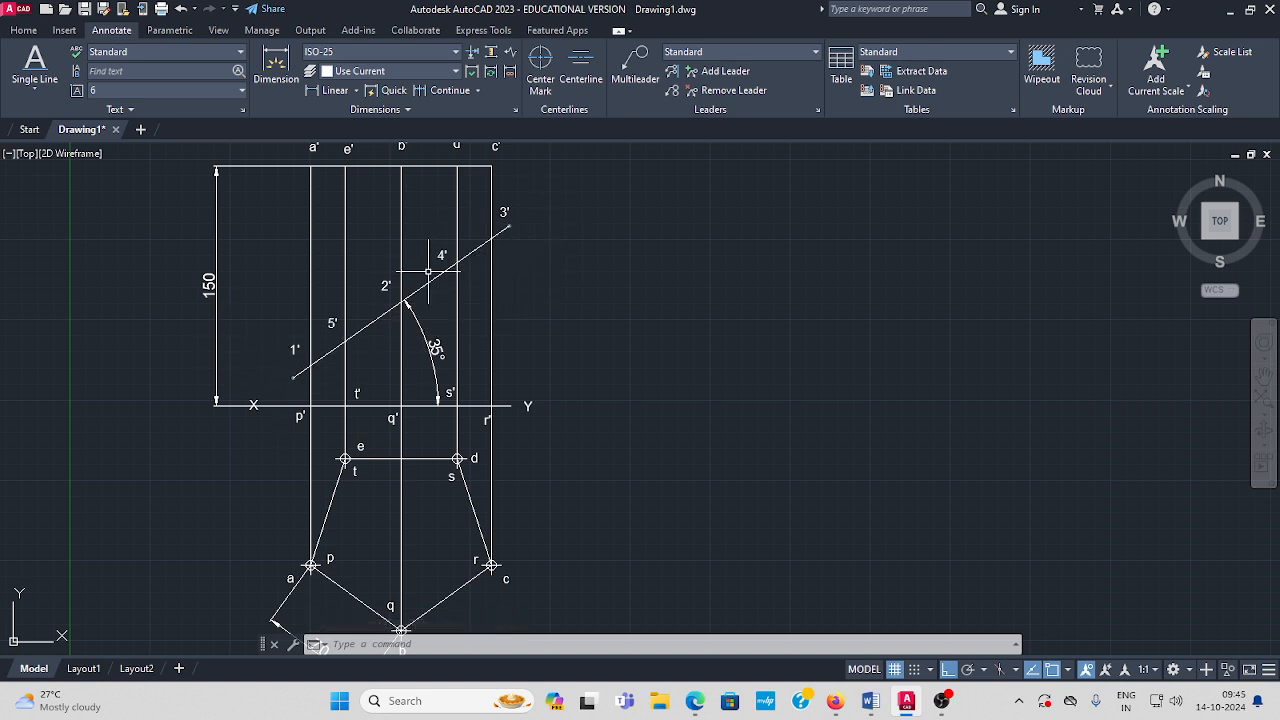
middle_drag(544, 295, 512, 315)
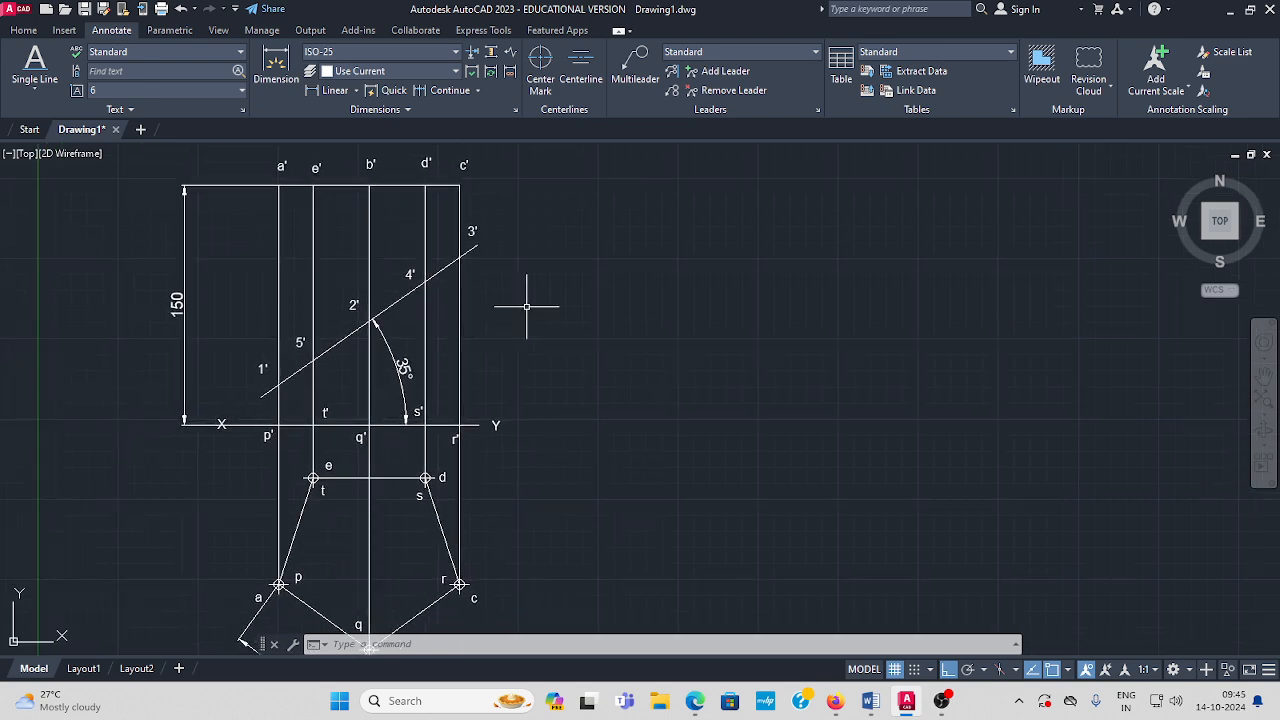
Draw a 350 mm horizontal base line for the development, level with the XY line and to the right of the front view
click(22, 31)
scroll(459, 586, up, 1)
middle_drag(459, 584, 456, 443)
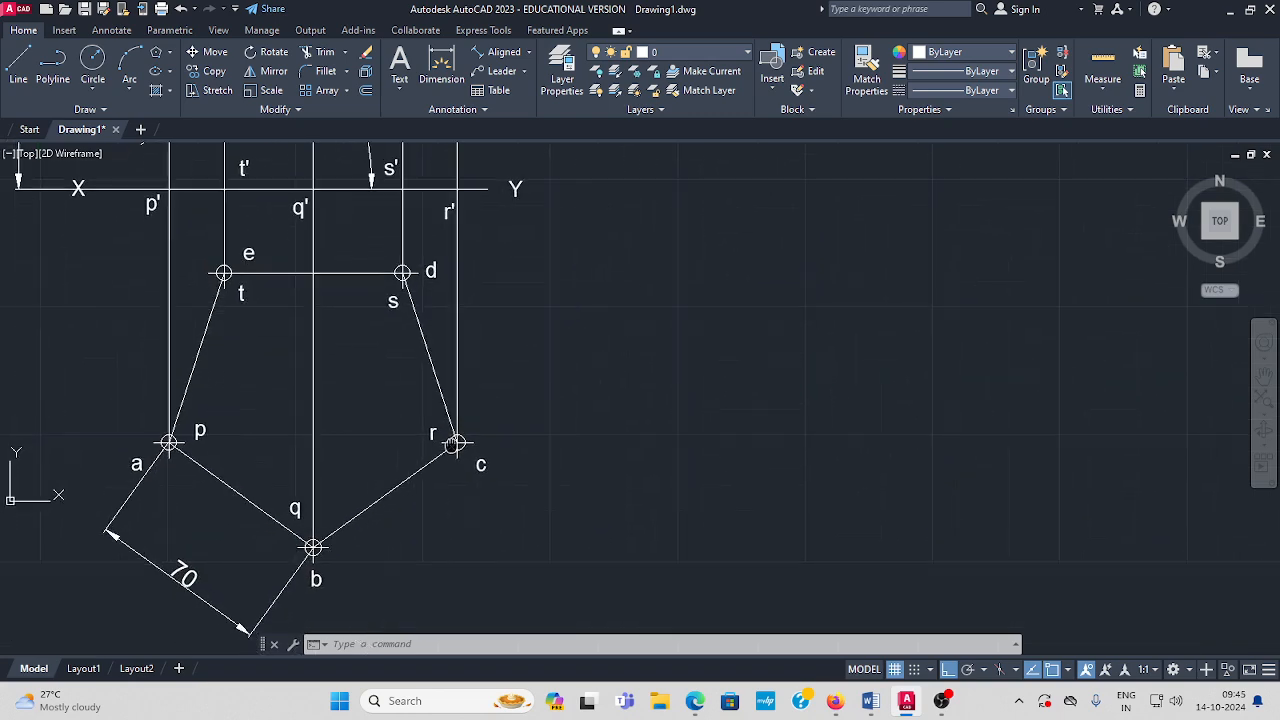
scroll(366, 514, down, 2)
mouse_move(406, 489)
middle_down()
mouse_move(430, 546)
mouse_move(424, 529)
middle_up()
scroll(401, 477, up, 1)
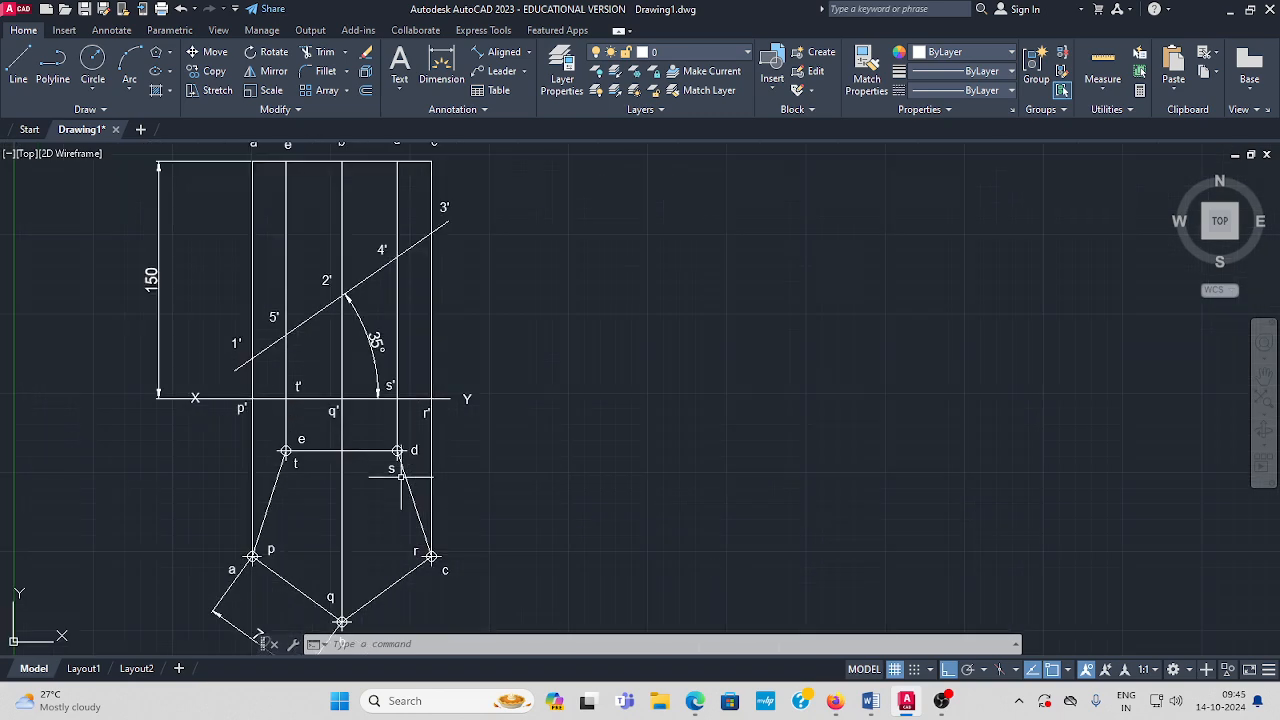
click(18, 64)
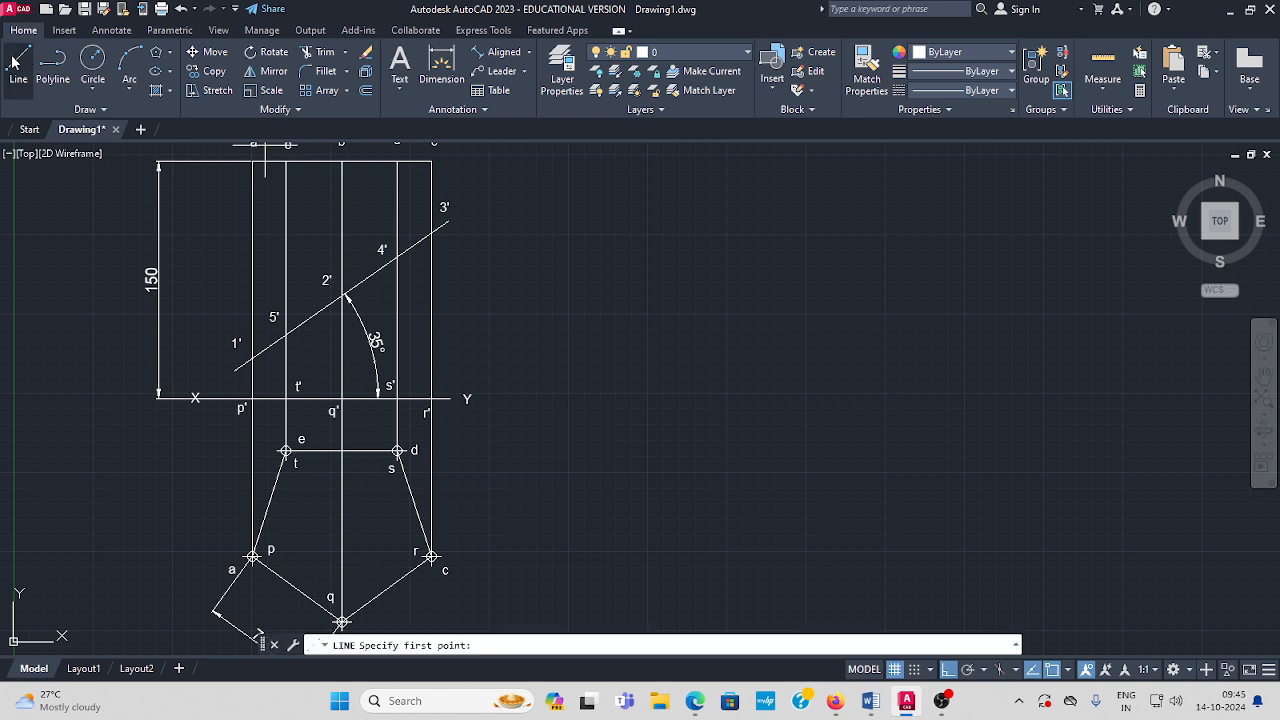
click(550, 398)
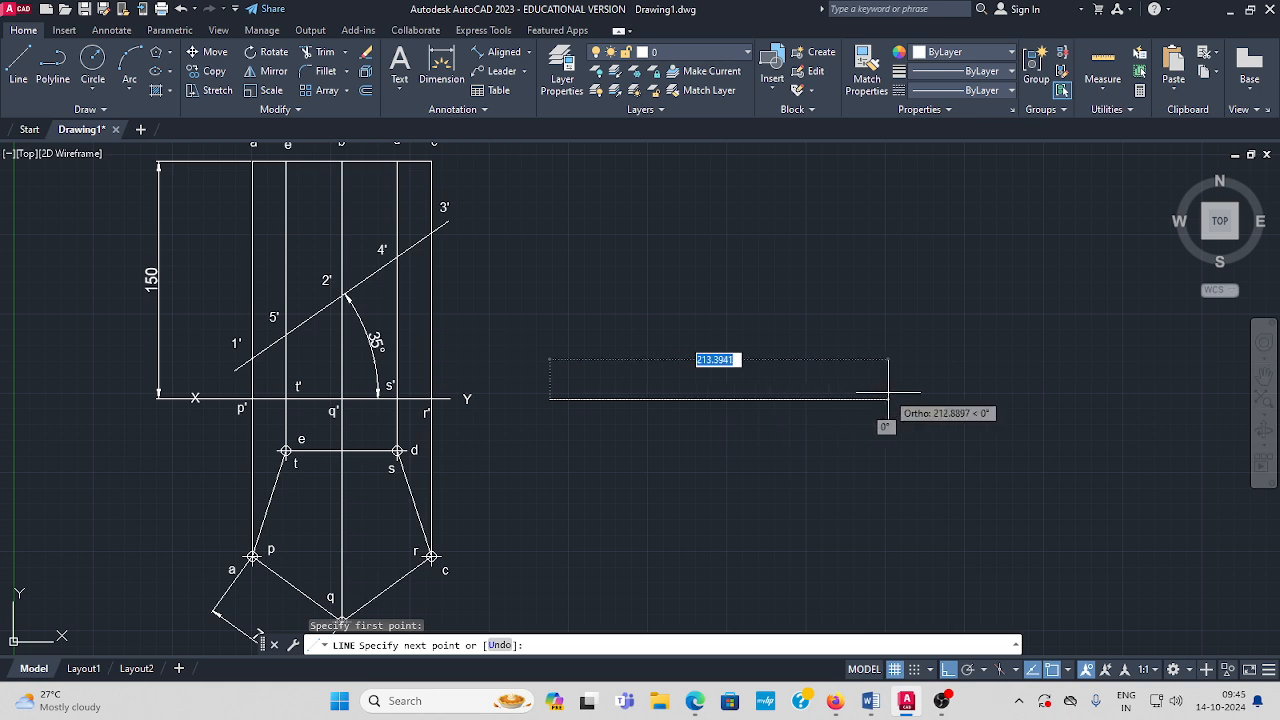
text(350)
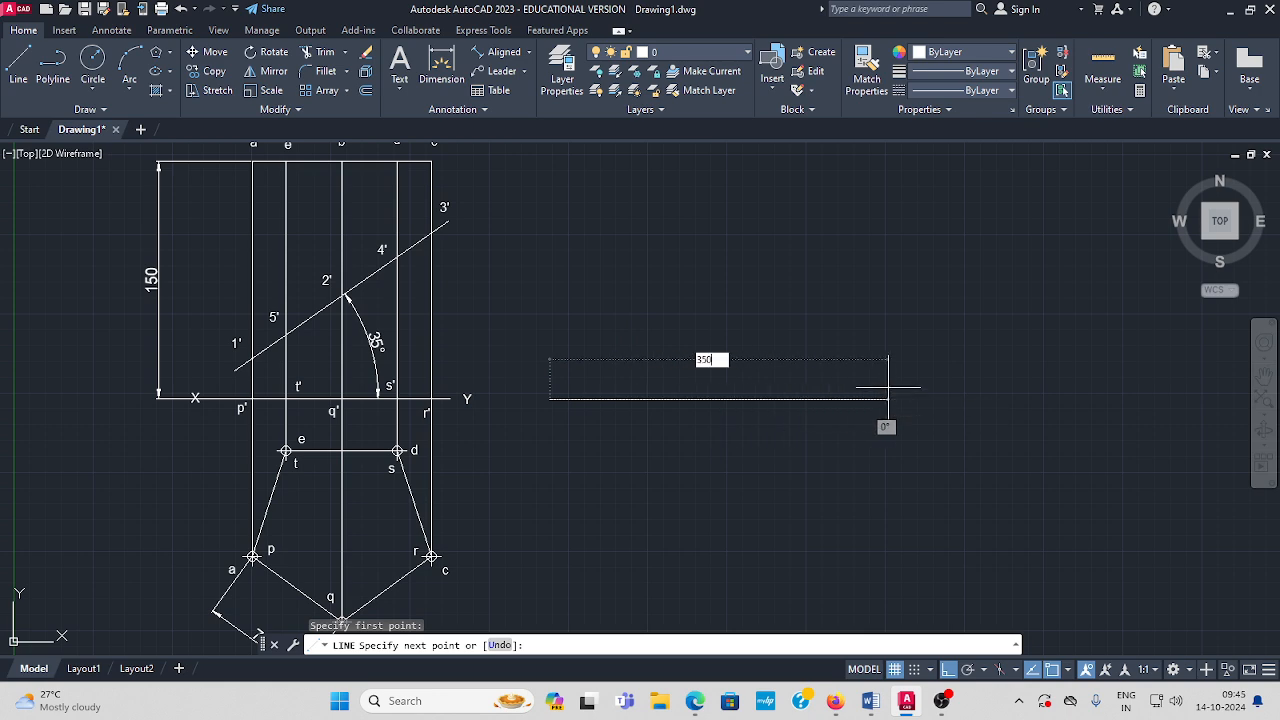
key(Return)
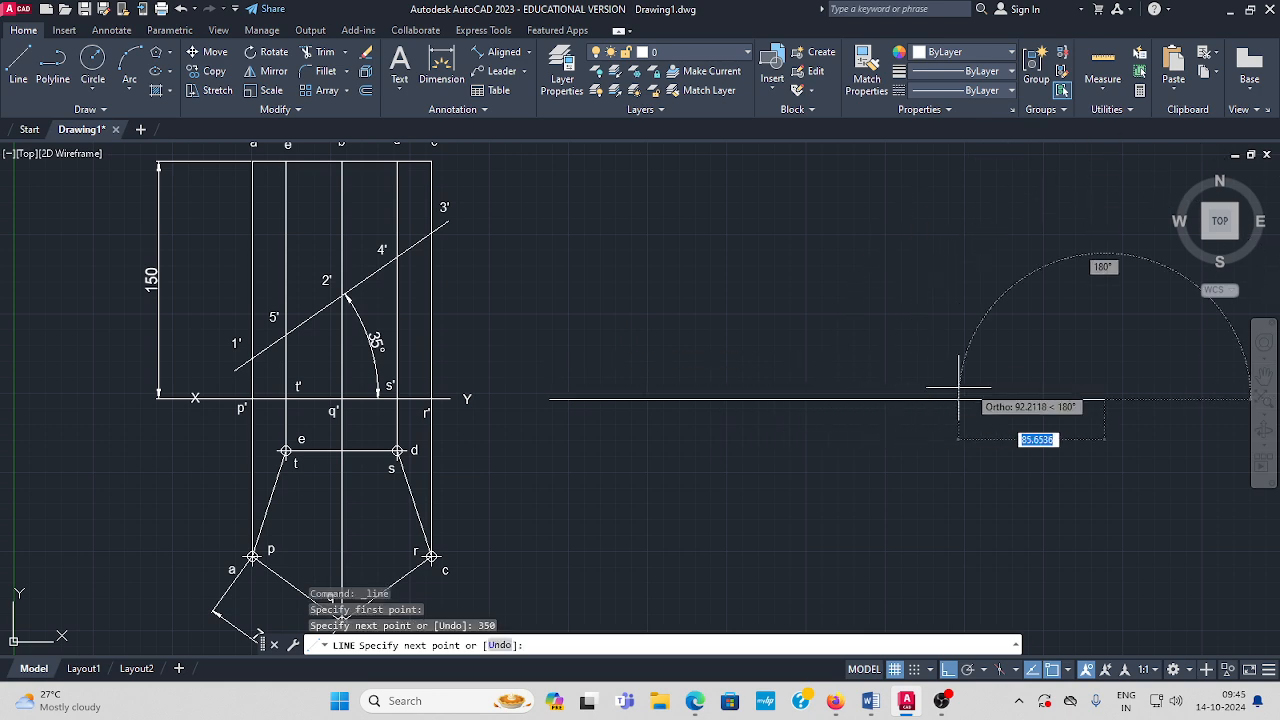
Complete the development rectangle with a 150 mm right side, a 350 mm top edge and a closing left side
middle_drag(971, 380, 766, 420)
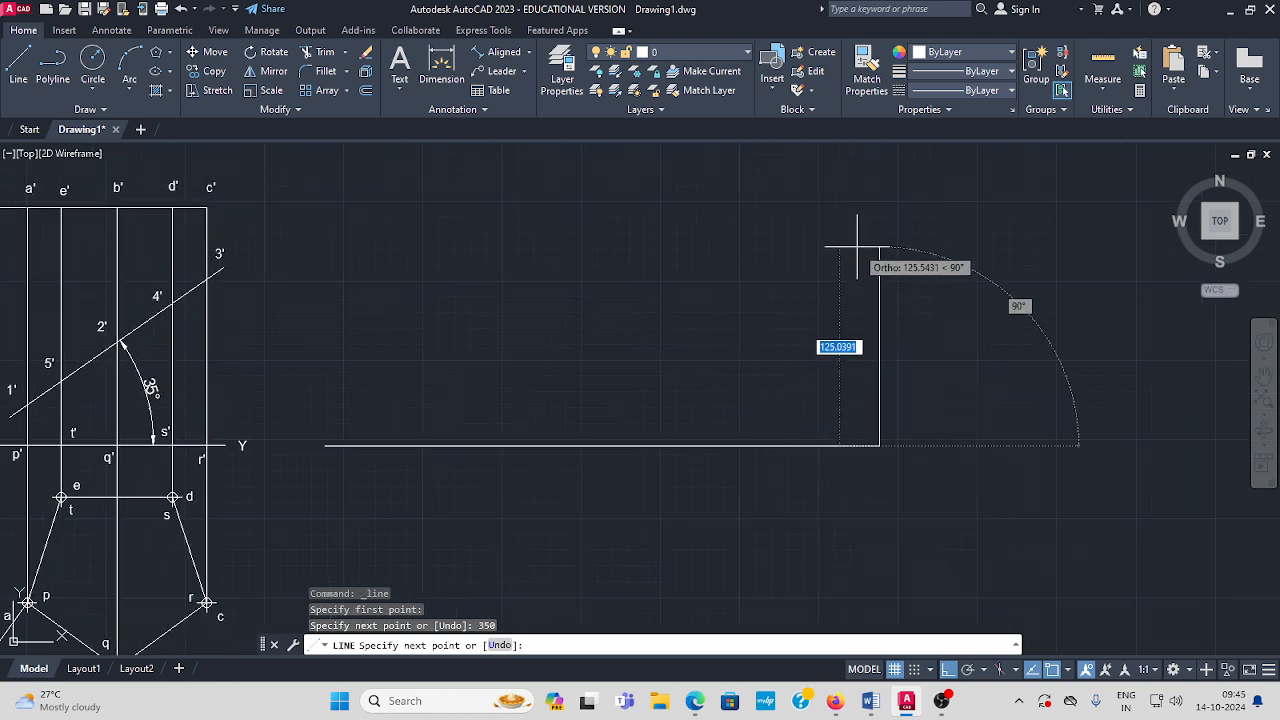
text(1)
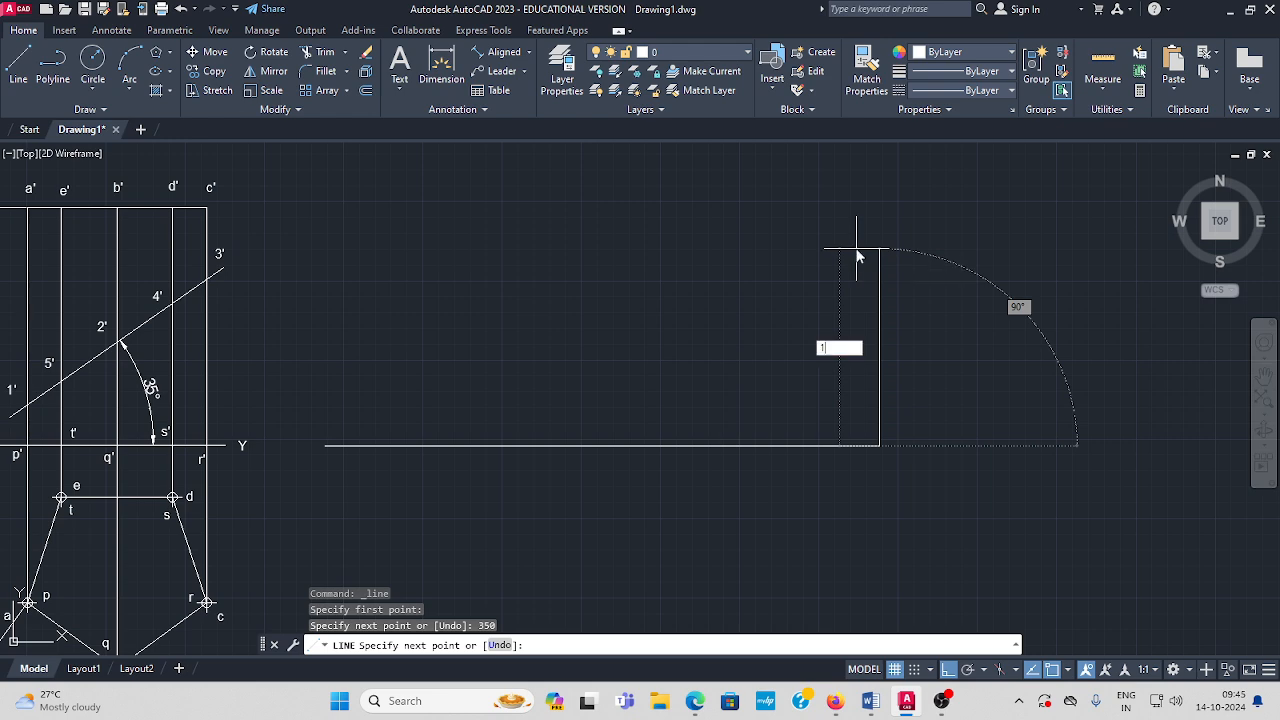
text(50)
key(Return)
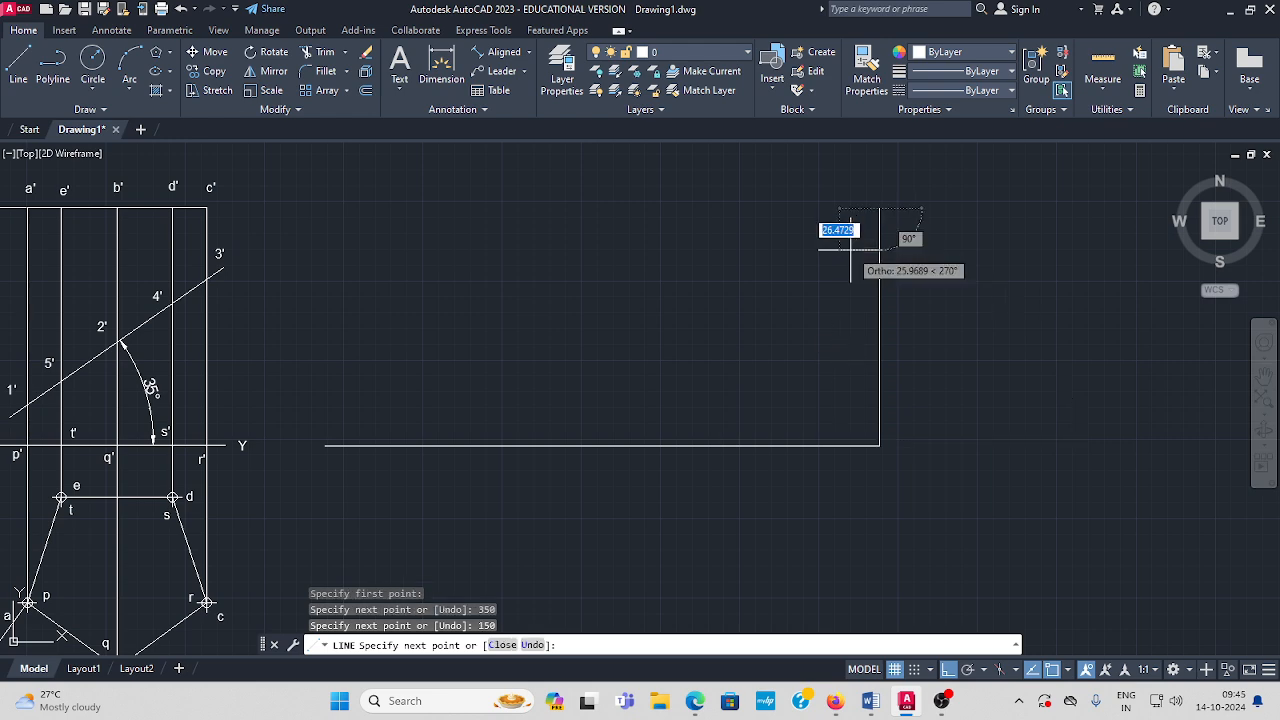
text(350)
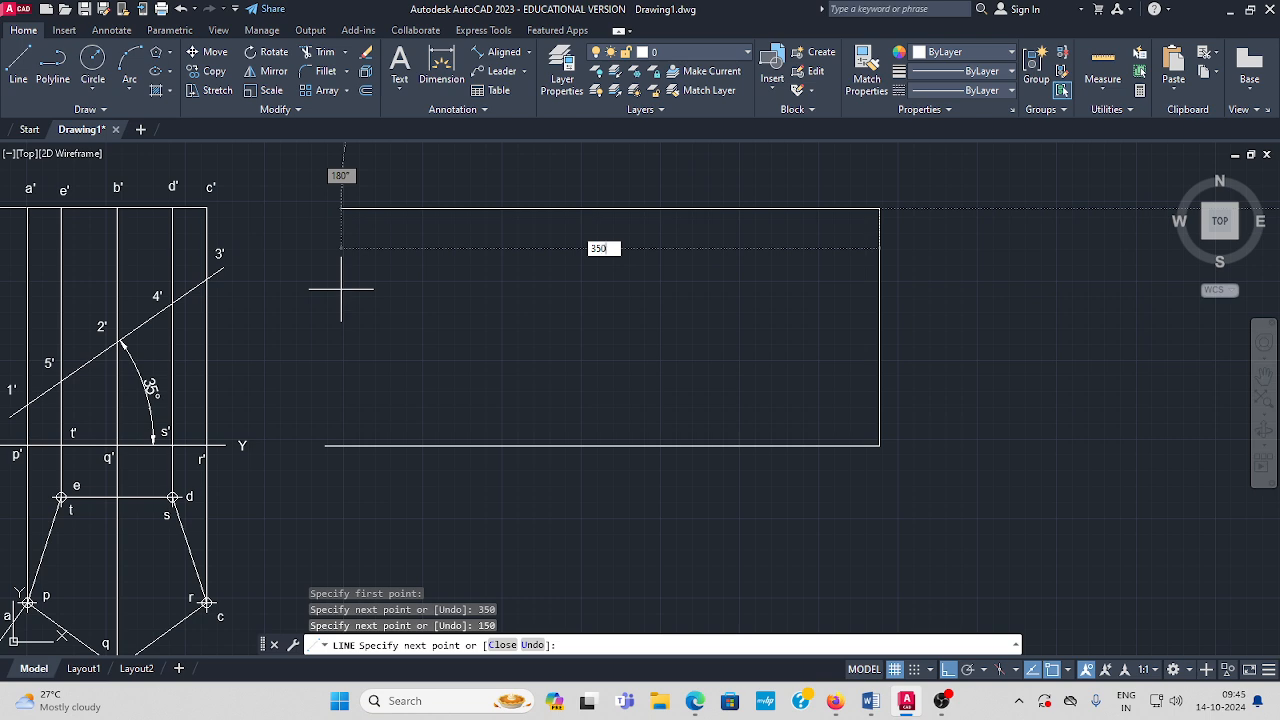
key(Return)
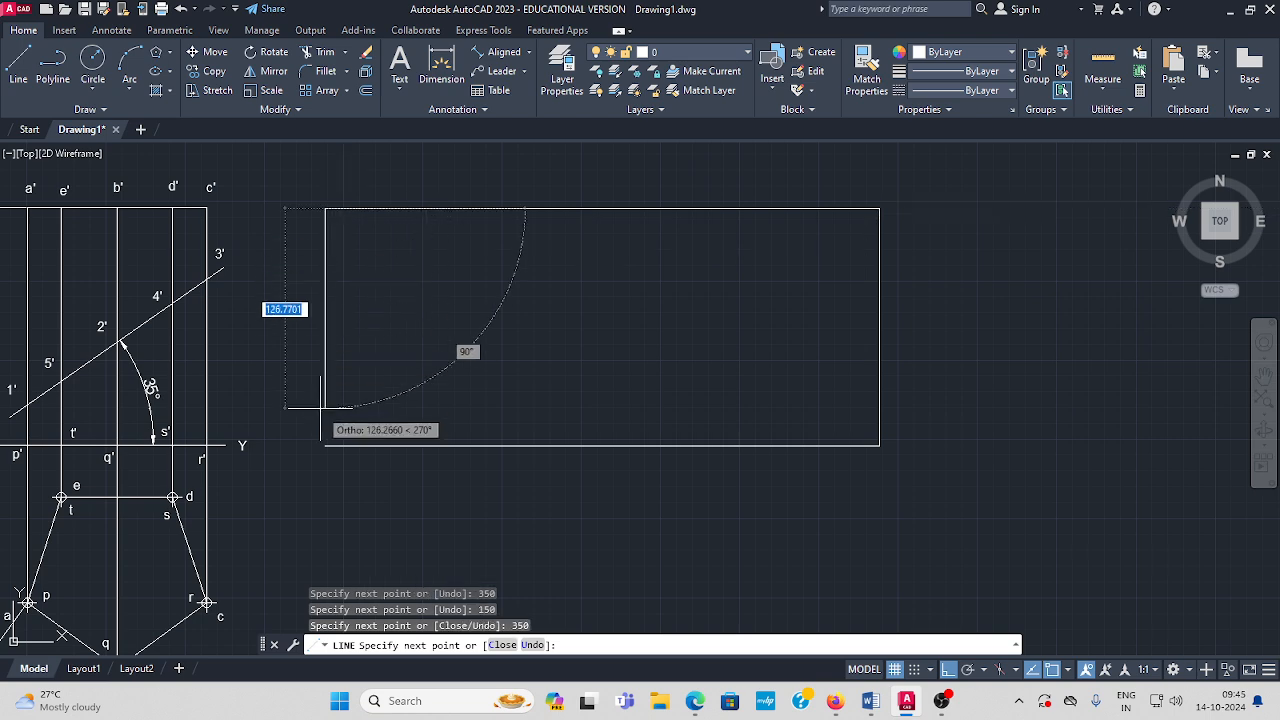
key(Escape)
scroll(457, 366, down, 3)
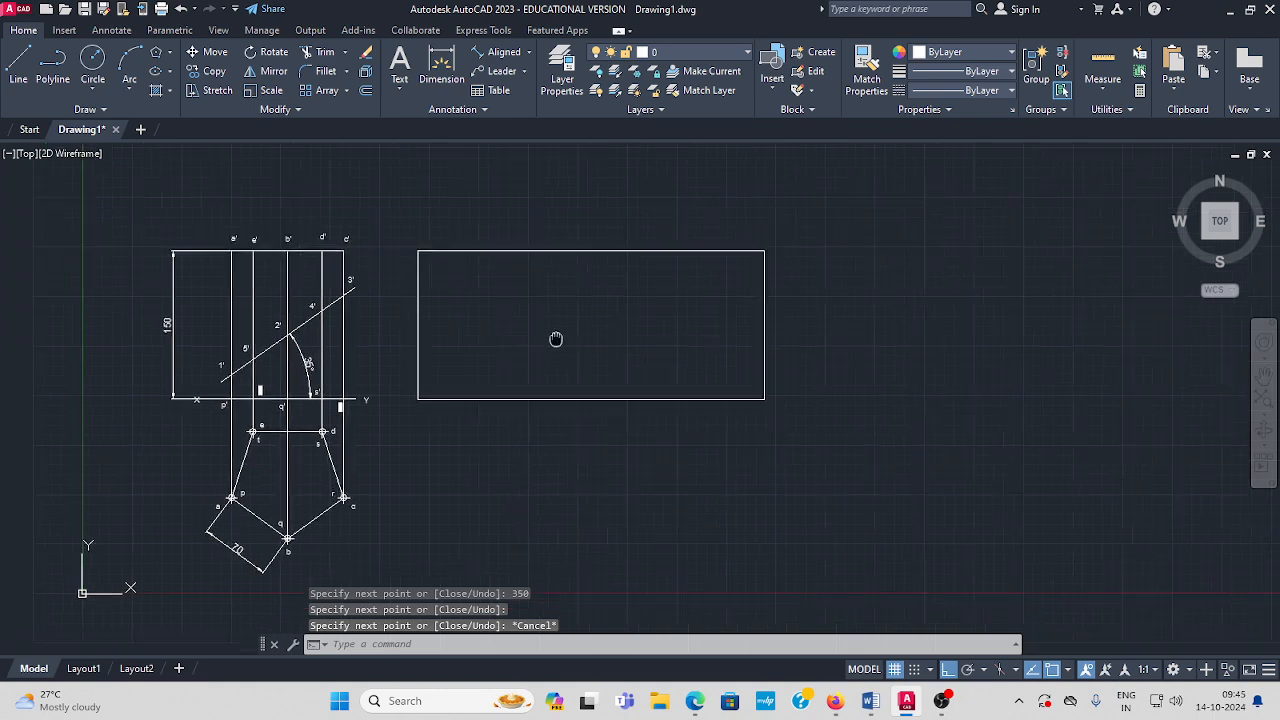
Divide the development rectangle's base line into 5 equal segments
scroll(646, 420, up, 3)
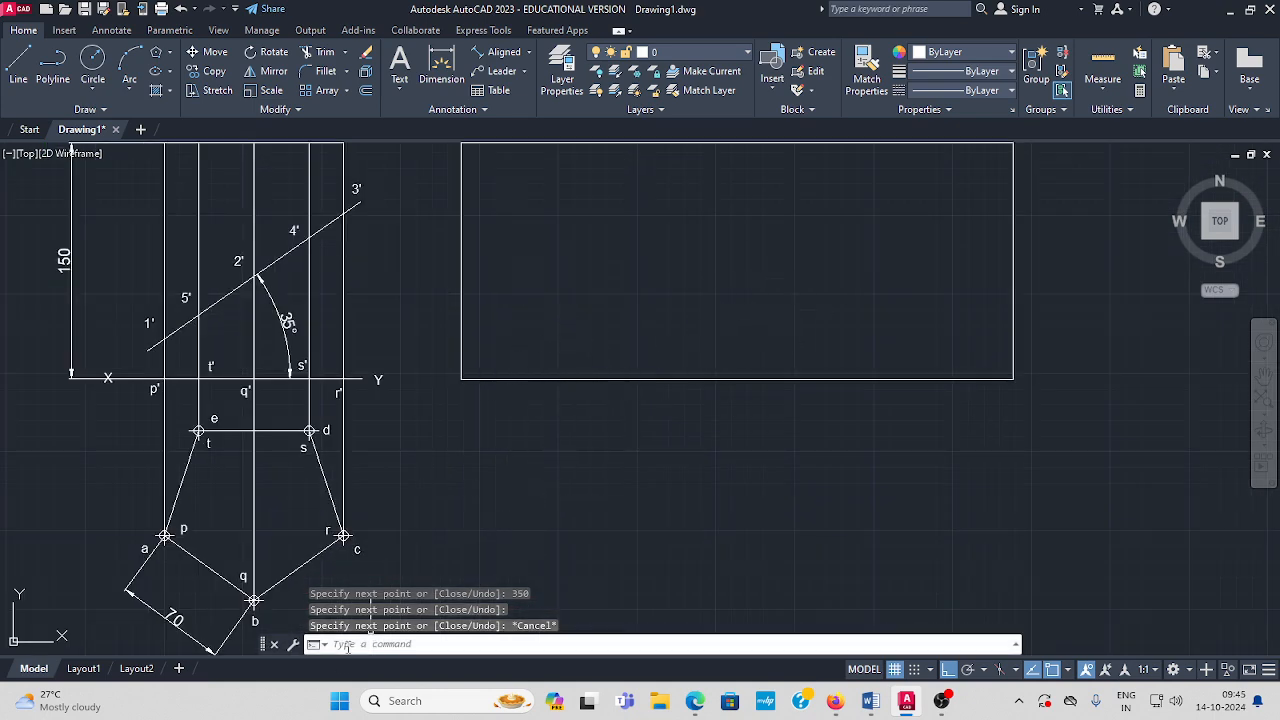
text(div)
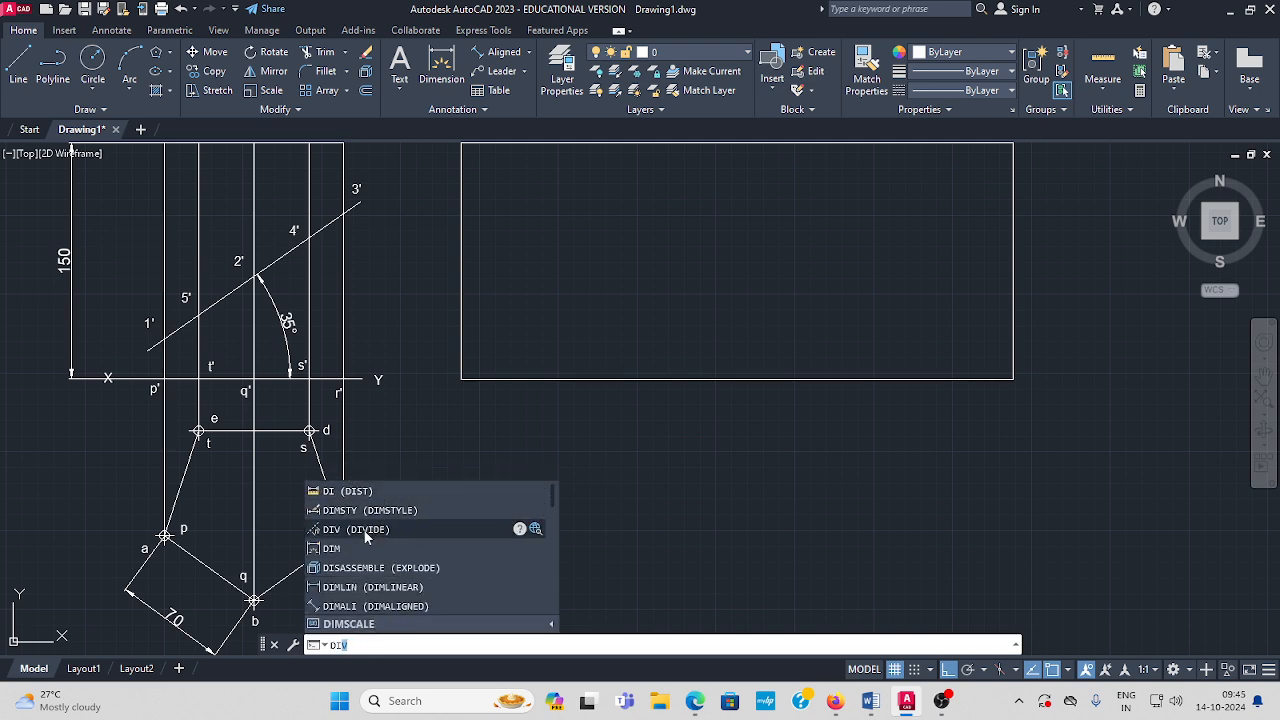
click(366, 534)
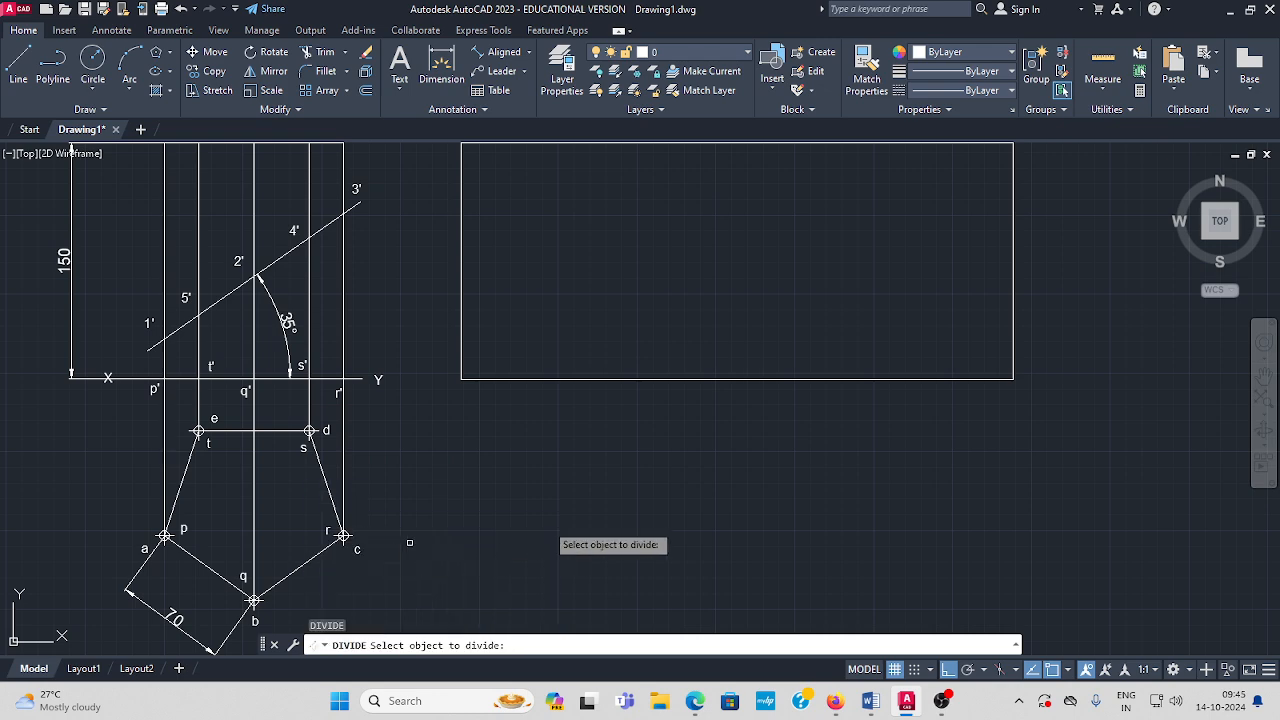
click(673, 380)
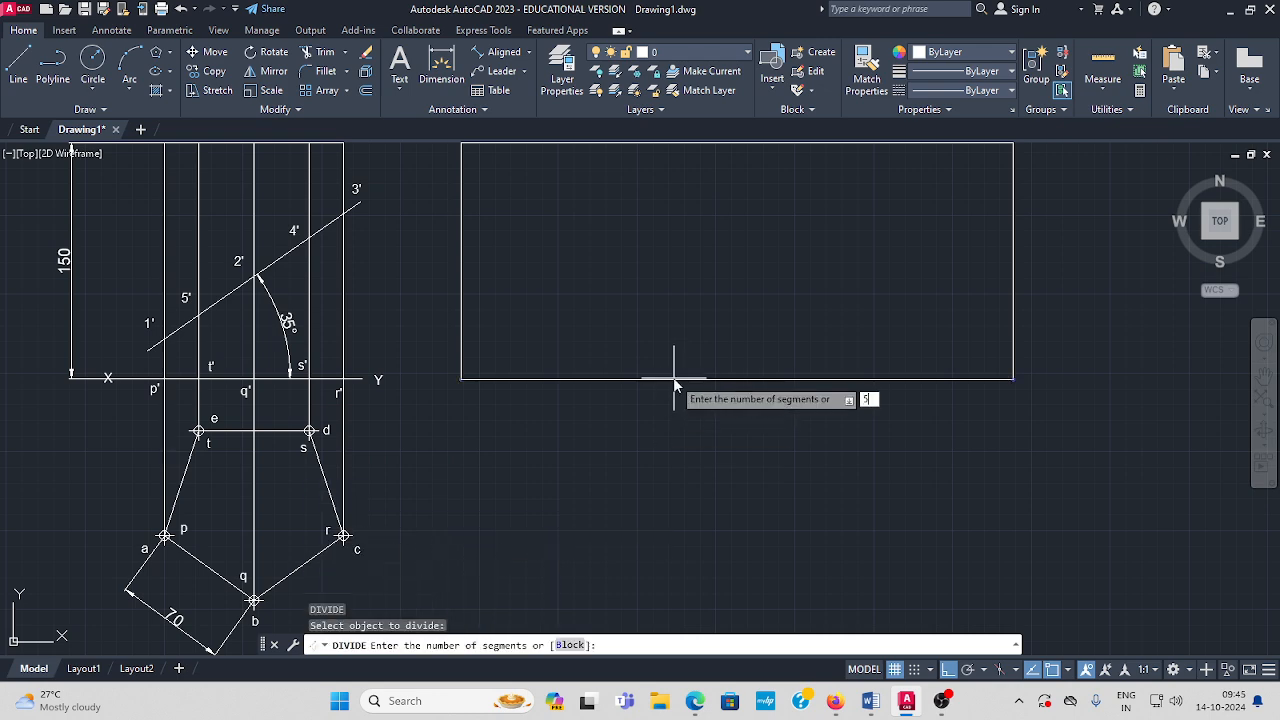
key(Return)
Draw a vertical line from the first division point on the base up to the development rectangle's top edge
middle_drag(737, 286, 690, 332)
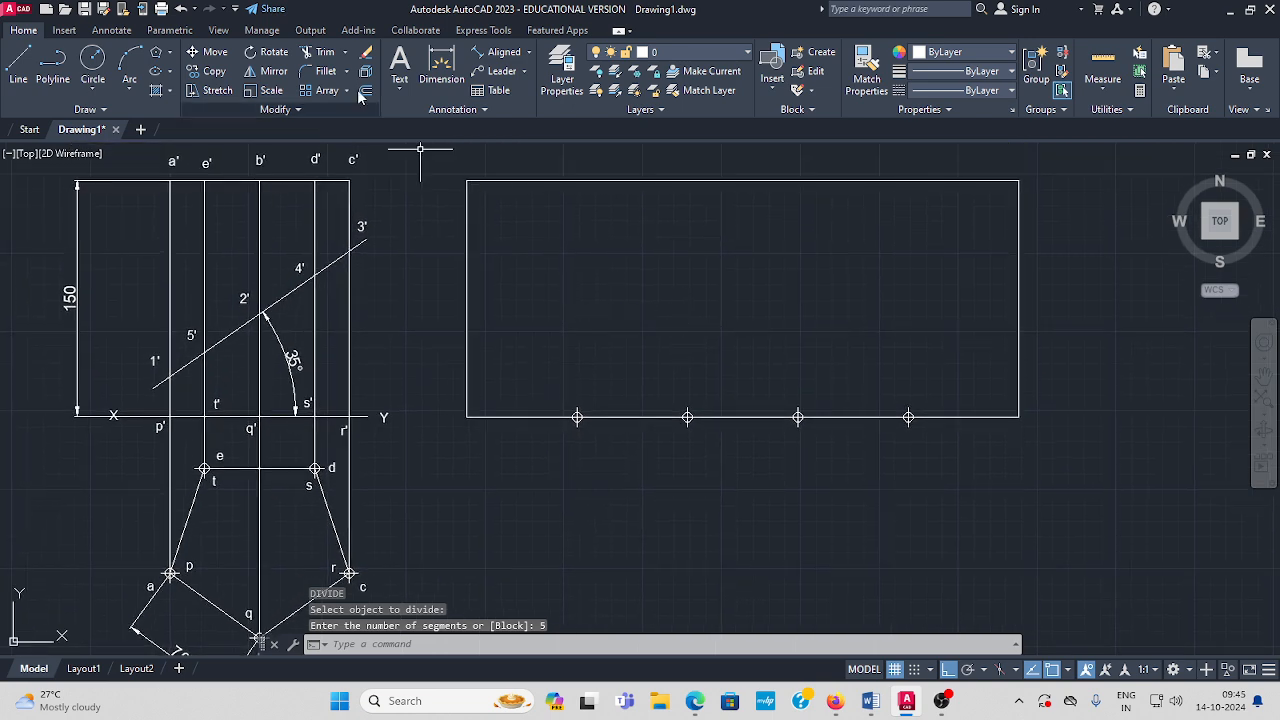
click(18, 70)
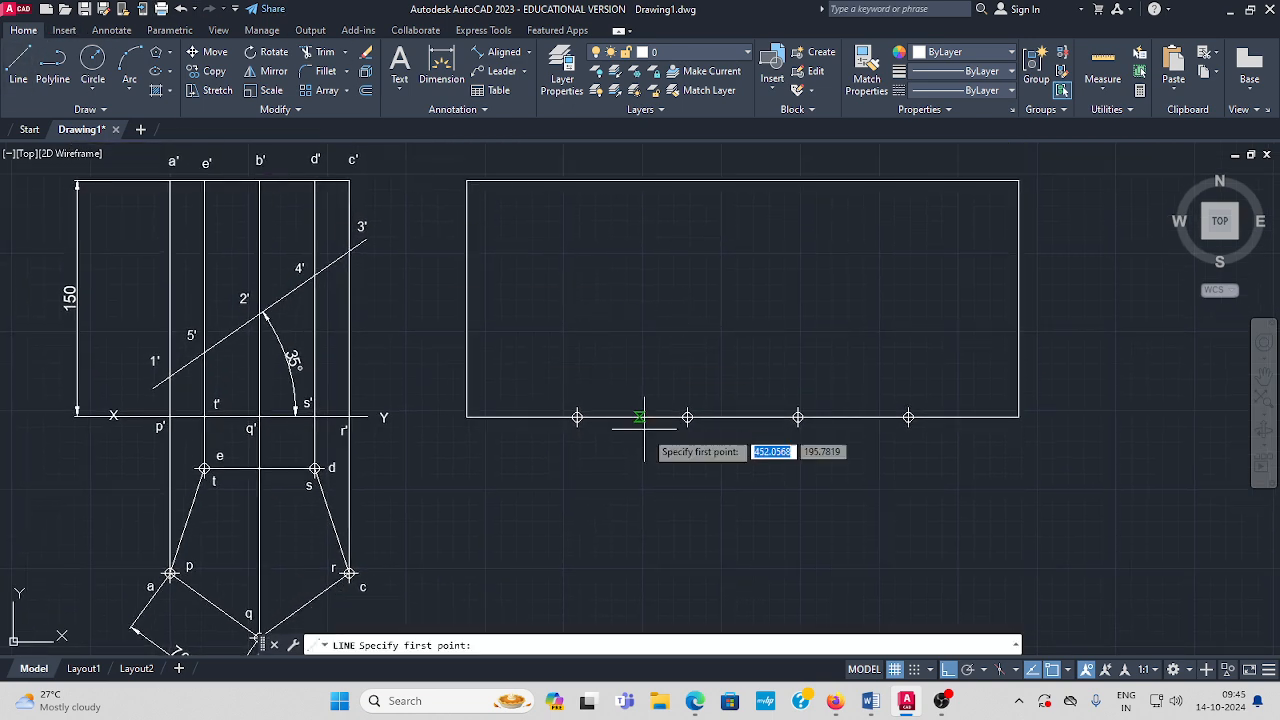
click(577, 417)
click(577, 181)
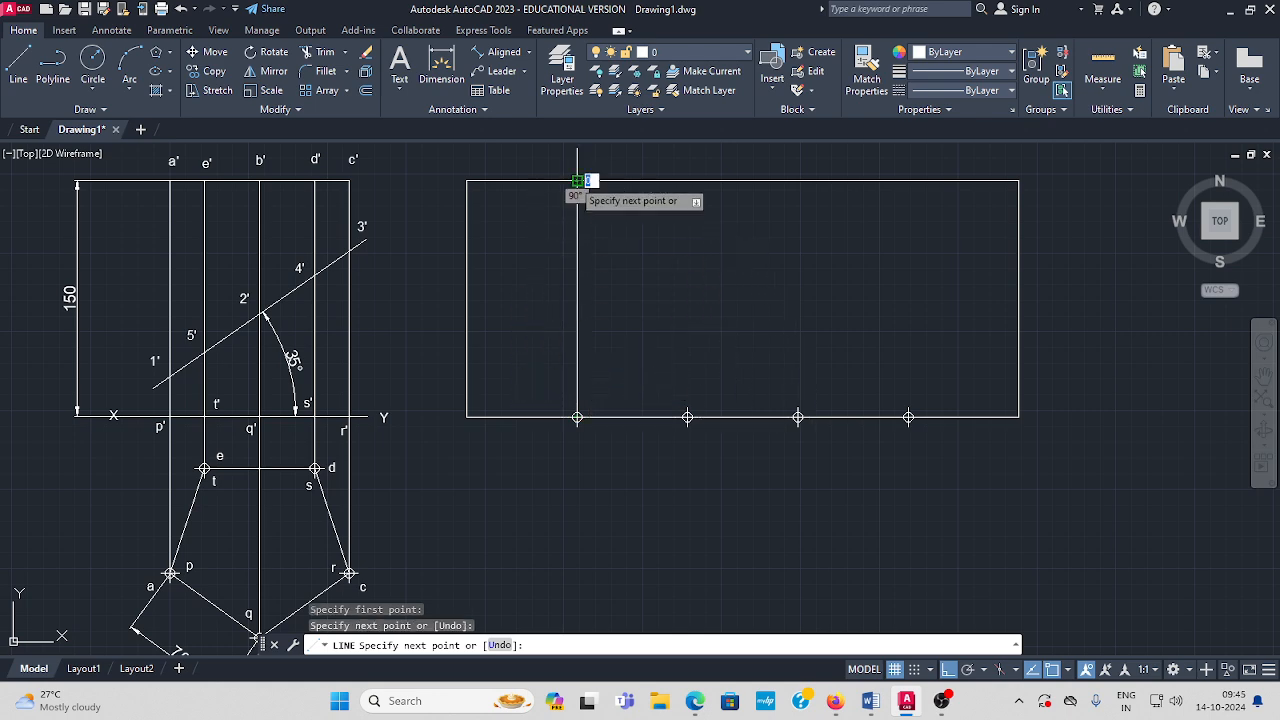
key(Escape)
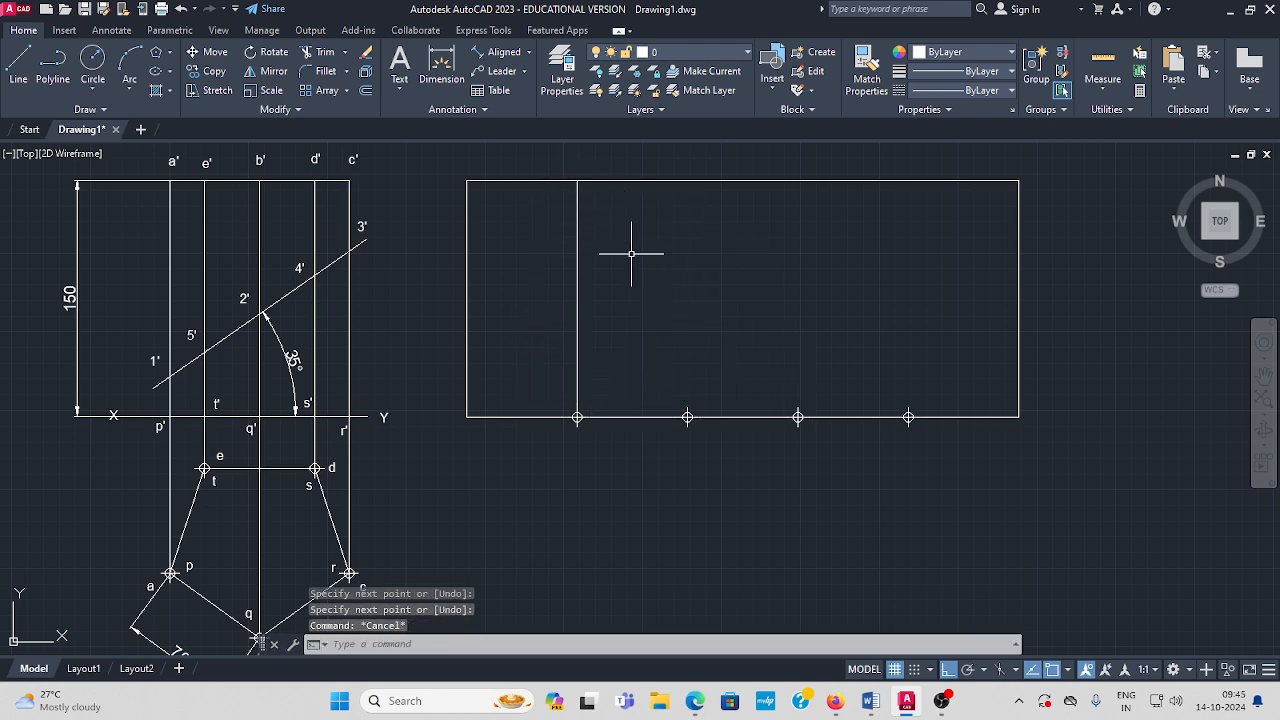
Copy the vertical line at the first division point to the other three division points on the development's base line
click(213, 72)
click(576, 267)
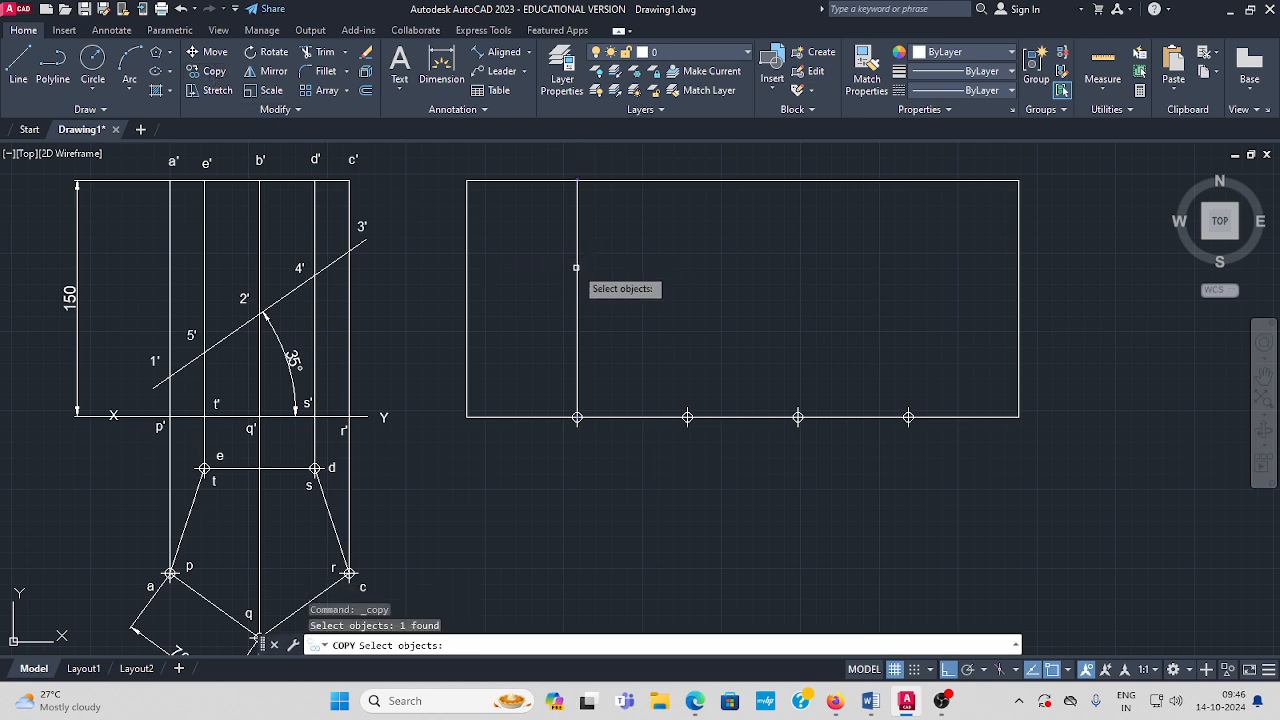
key(Return)
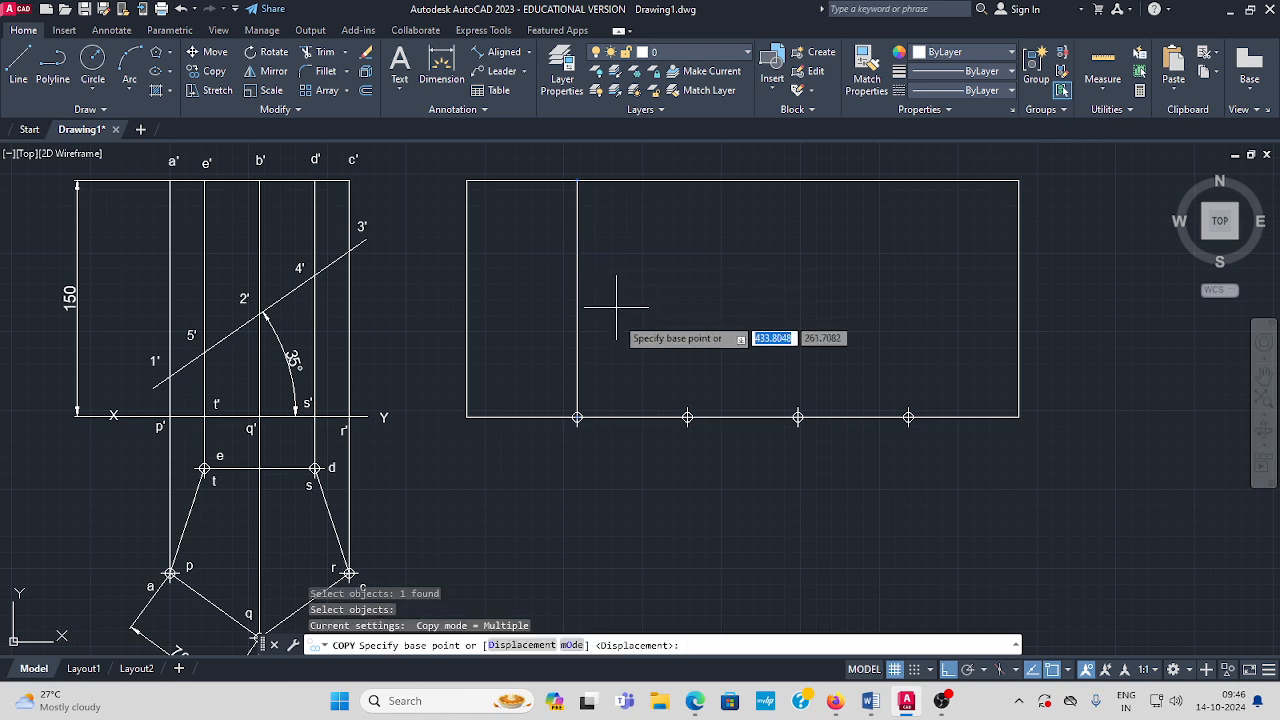
click(577, 417)
click(688, 417)
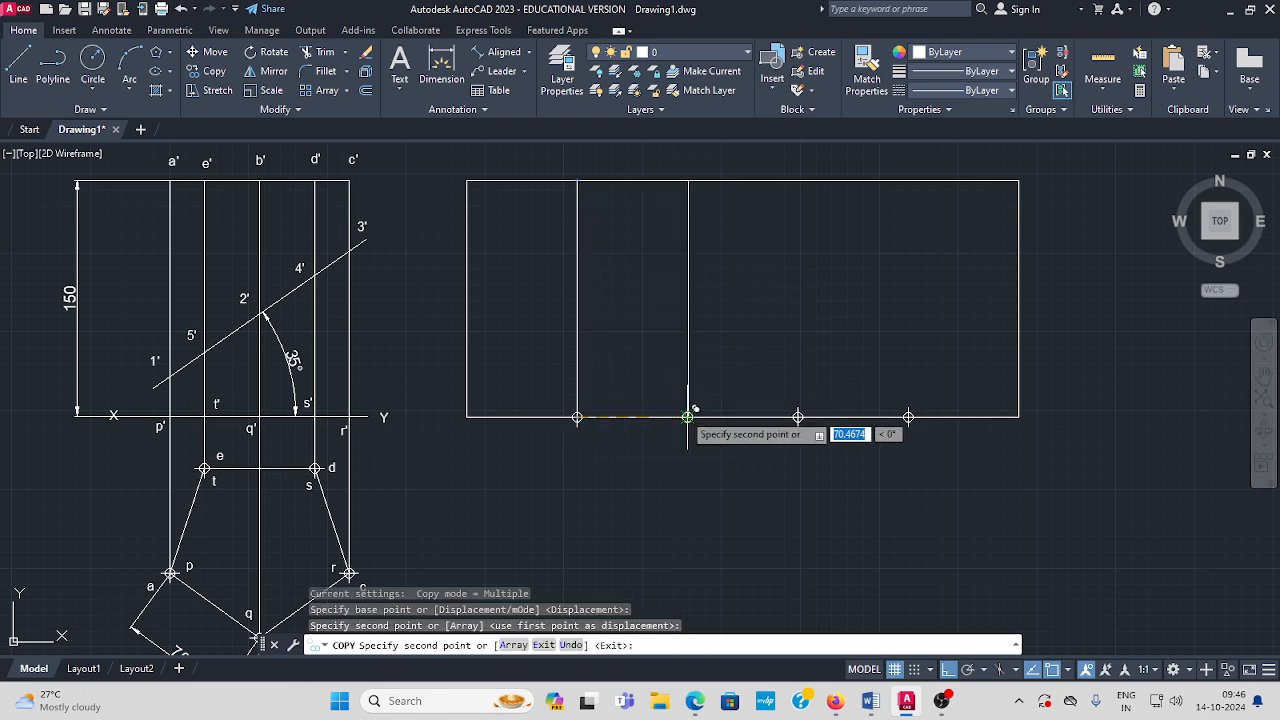
click(798, 417)
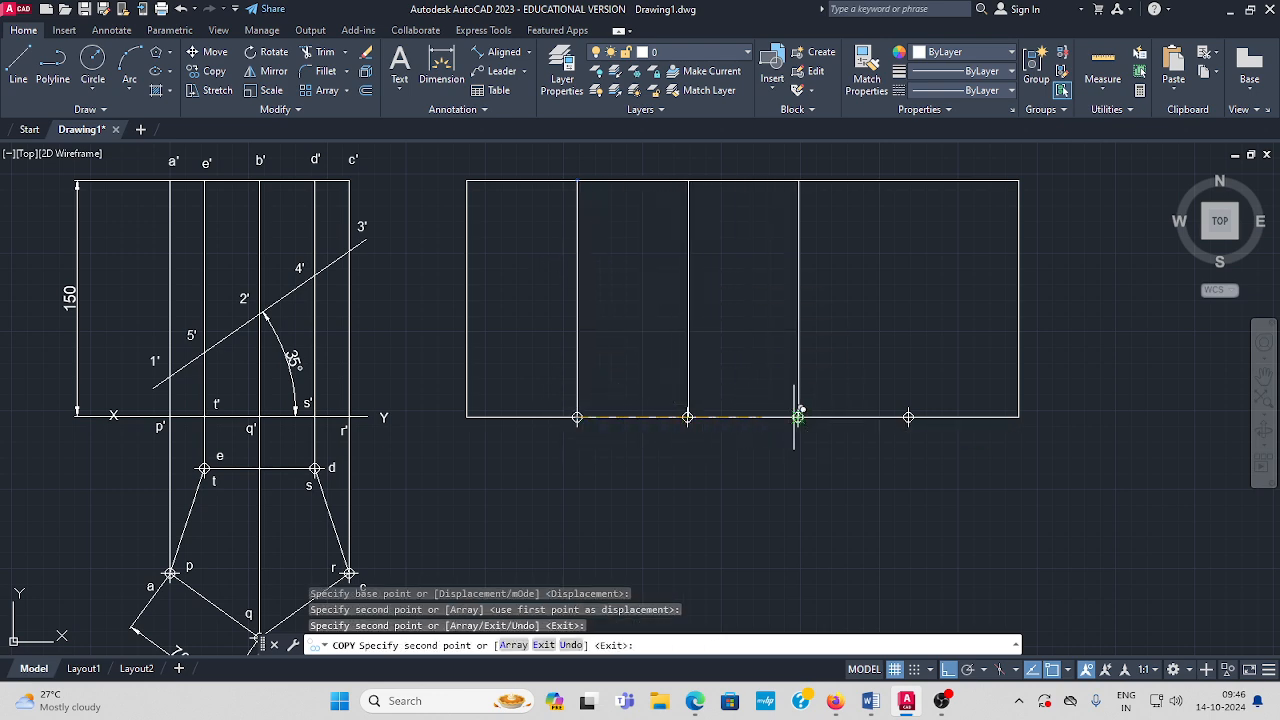
click(908, 417)
key(Escape)
scroll(497, 357, down, 3)
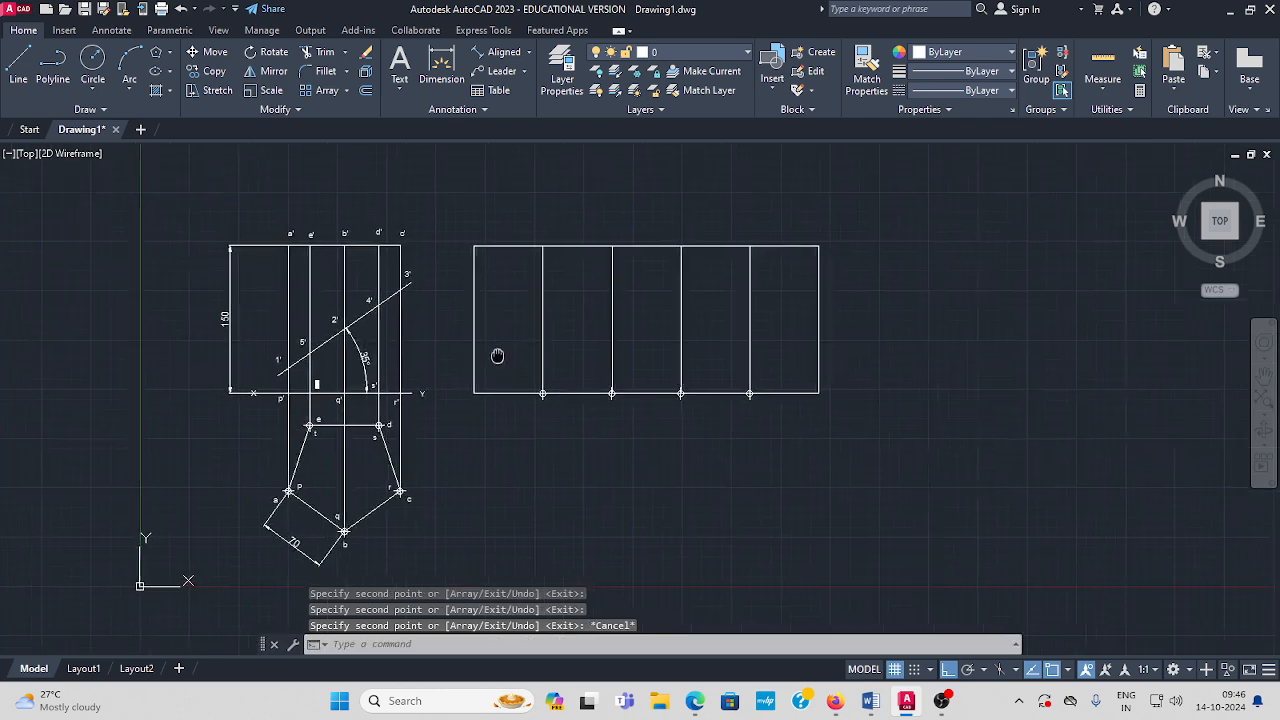
scroll(450, 355, up, 3)
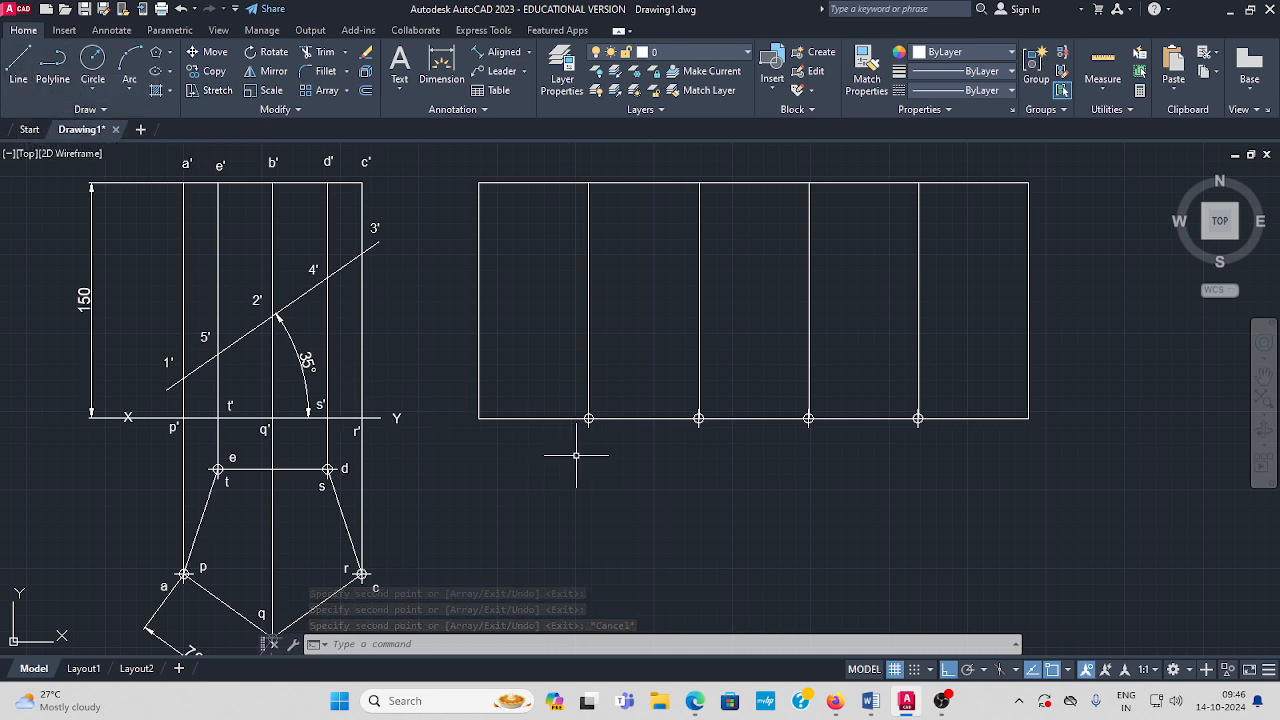
middle_drag(576, 455, 606, 421)
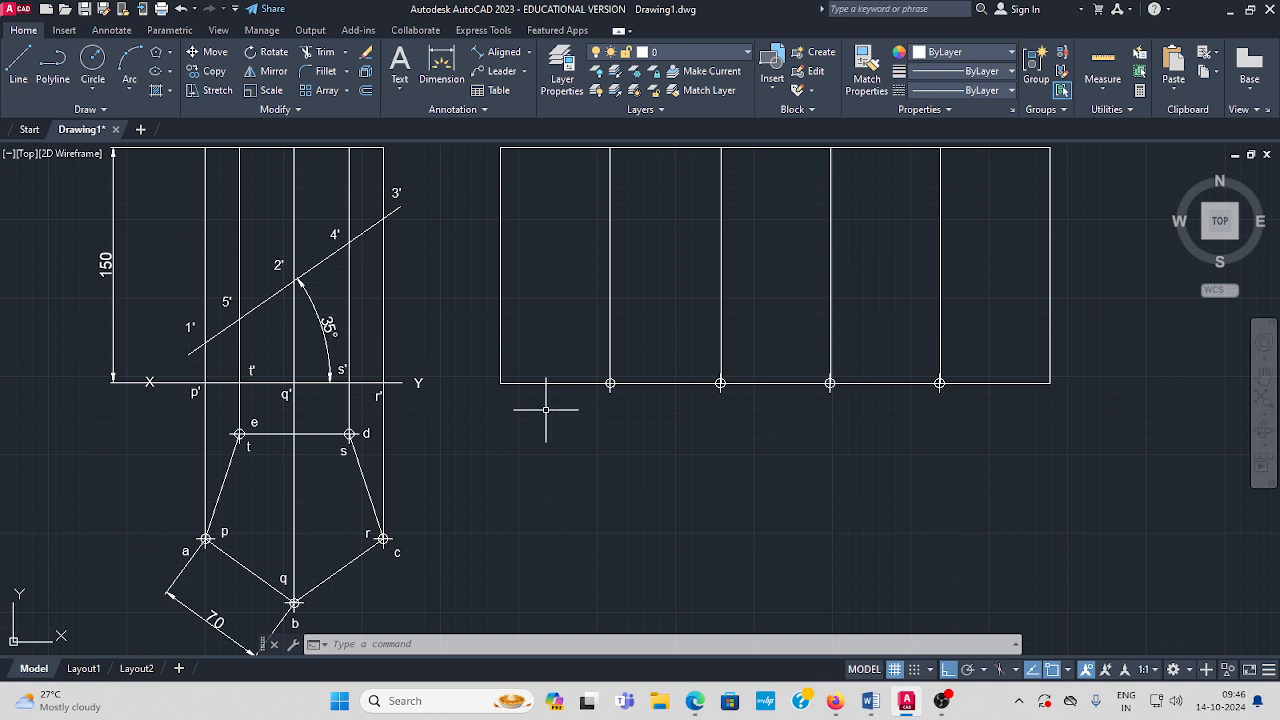
middle_drag(409, 211, 414, 237)
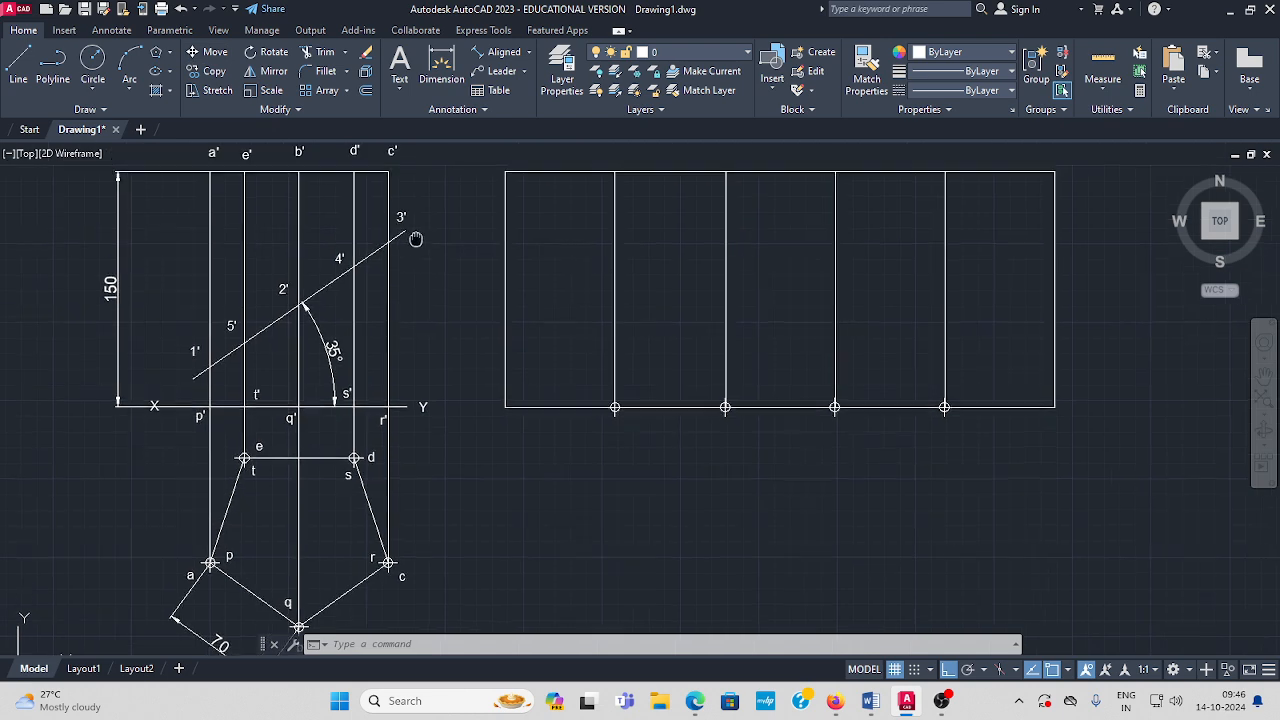
click(110, 31)
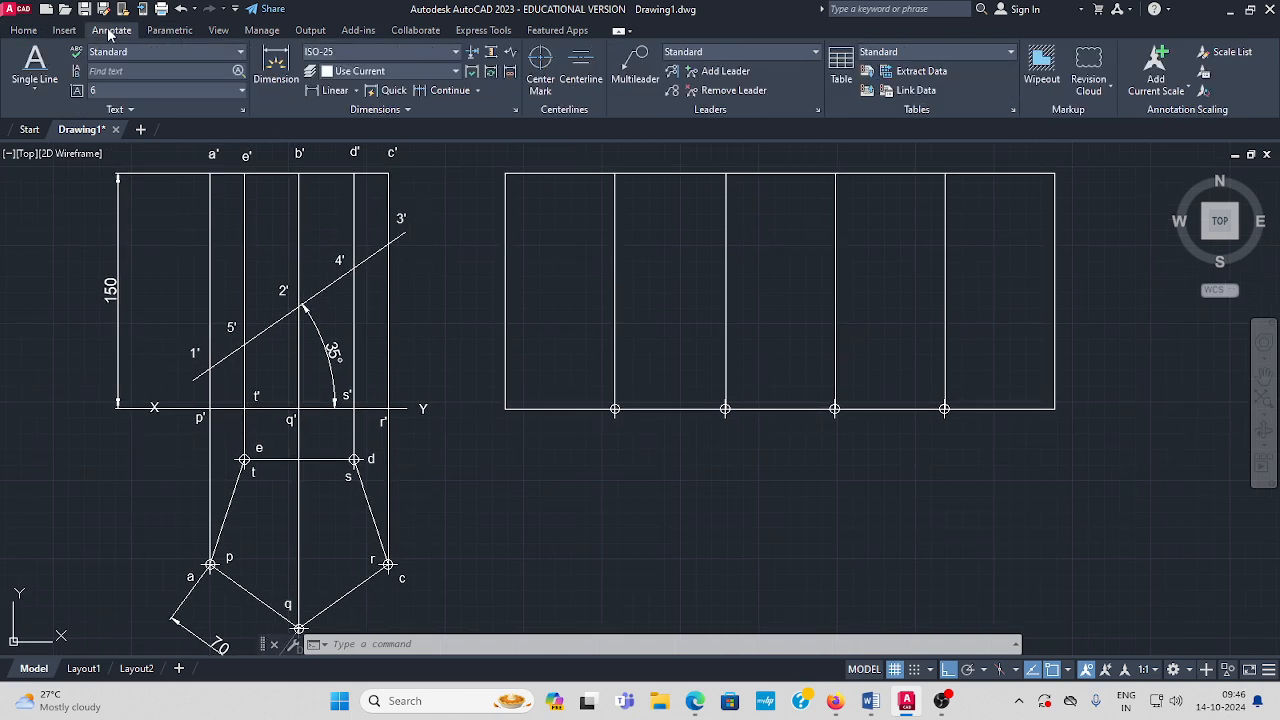
click(35, 88)
click(57, 150)
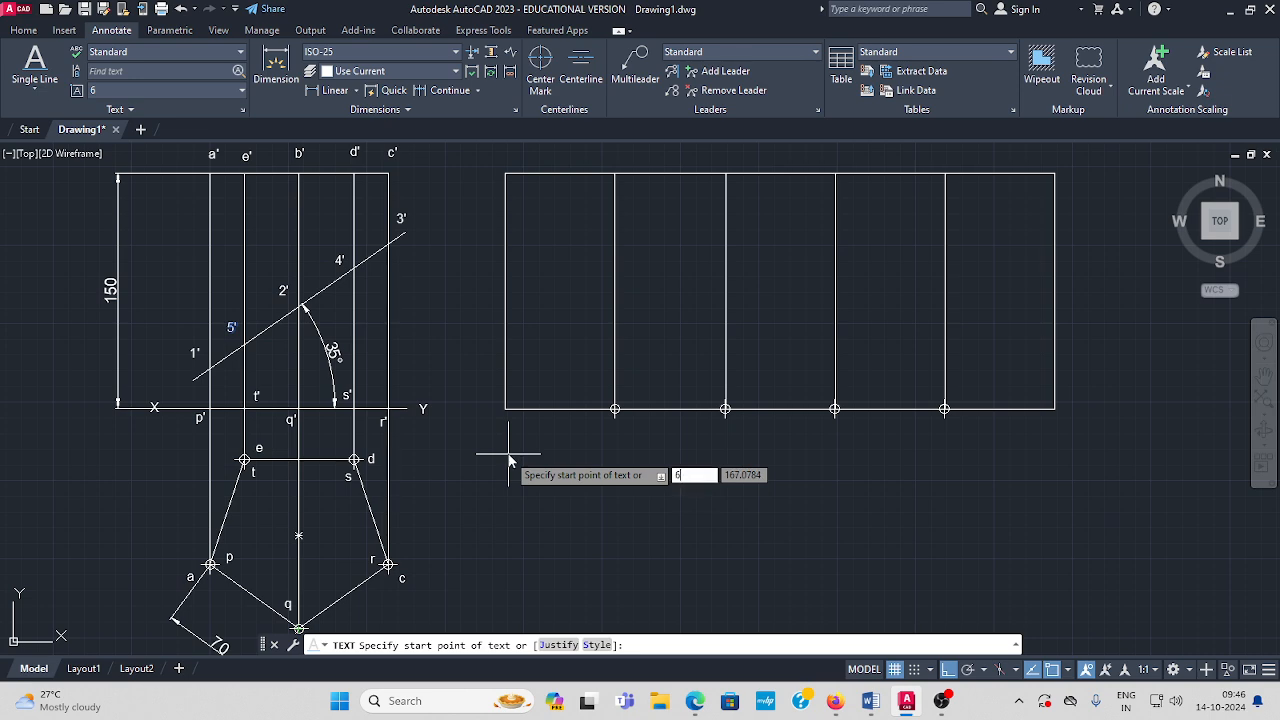
key(Escape)
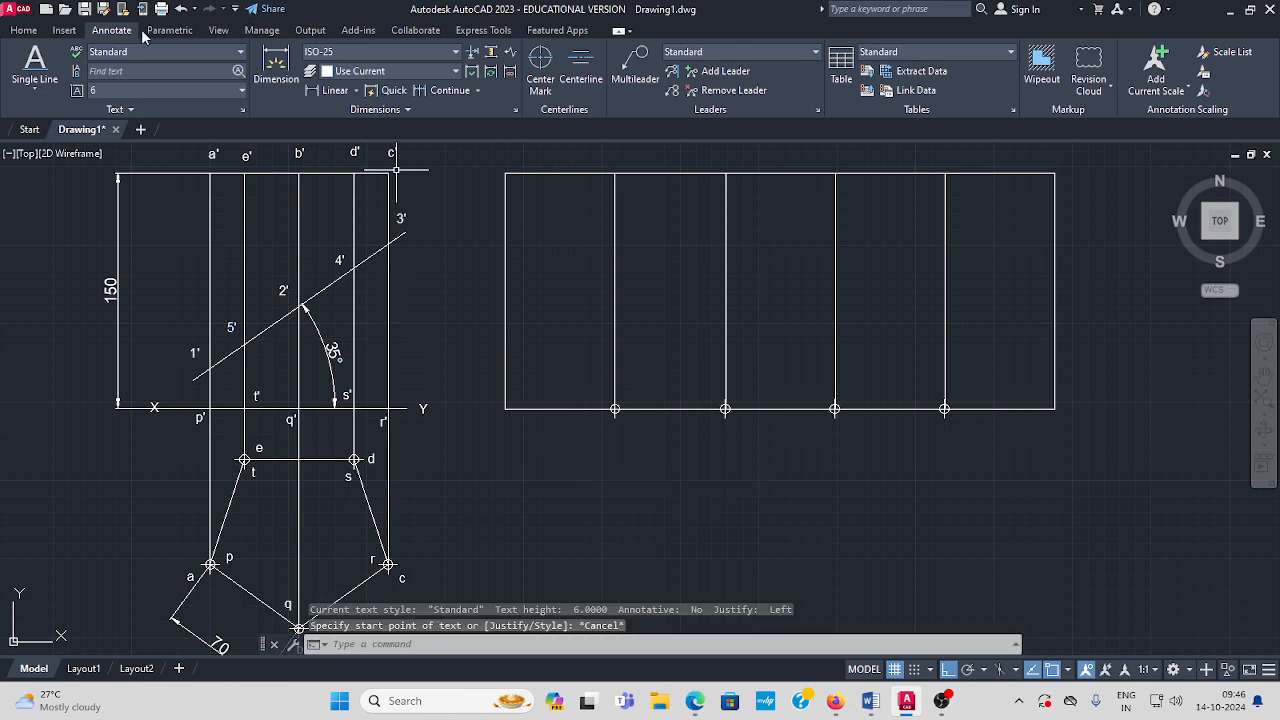
Label the development's base points P, Q, R, S, T and P below the base line, with text height 6 and rotation 0
click(35, 67)
click(507, 461)
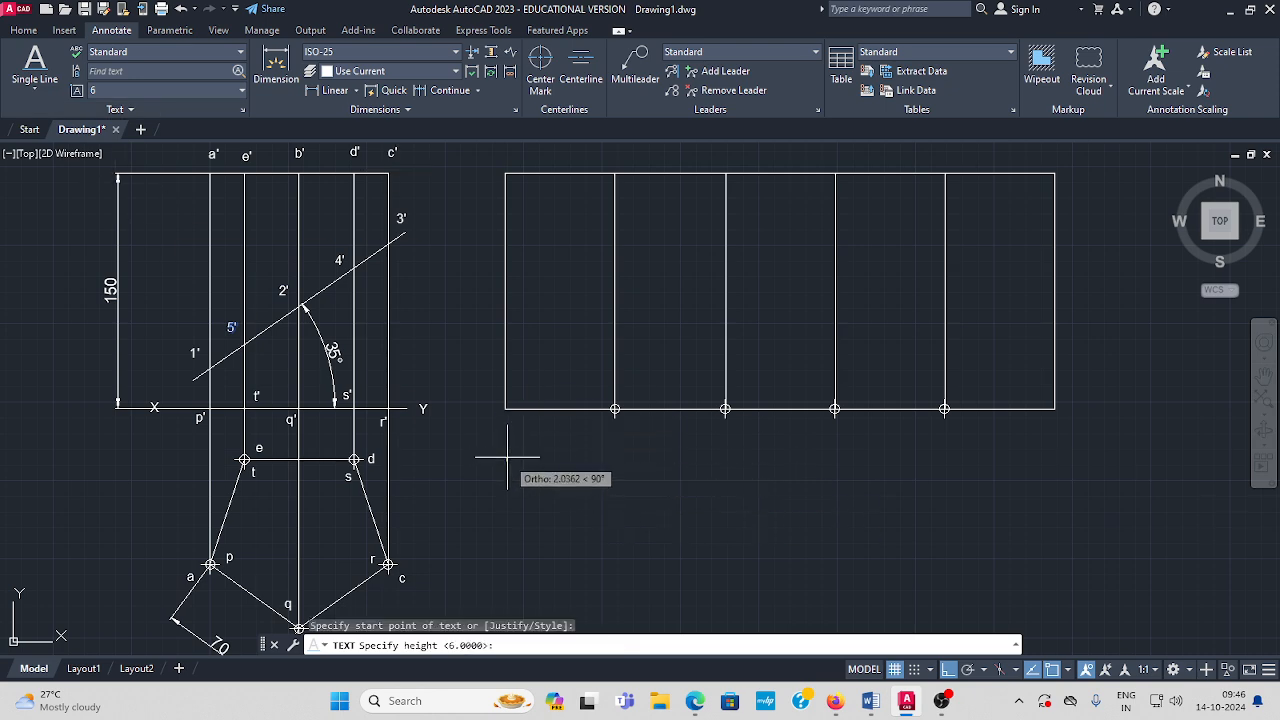
text(6)
key(Return)
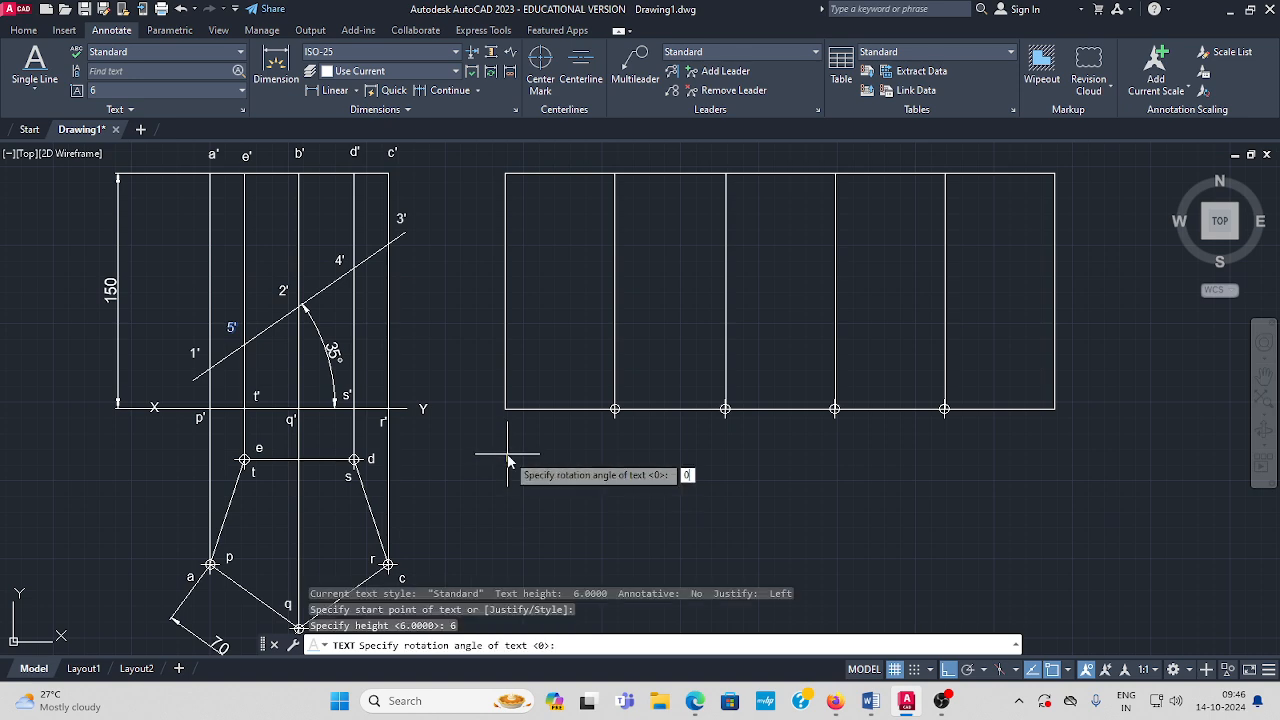
text(0)
key(Return)
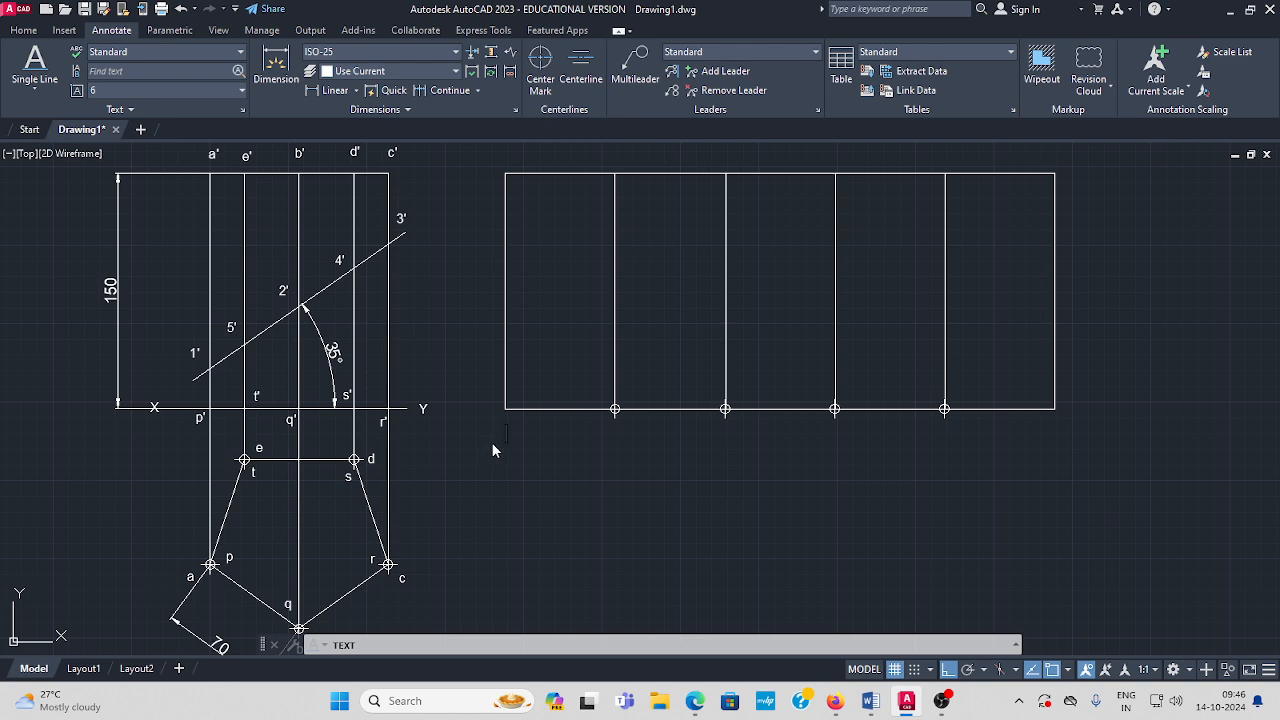
click(612, 445)
click(727, 441)
click(838, 444)
click(945, 441)
text(T)
click(1058, 436)
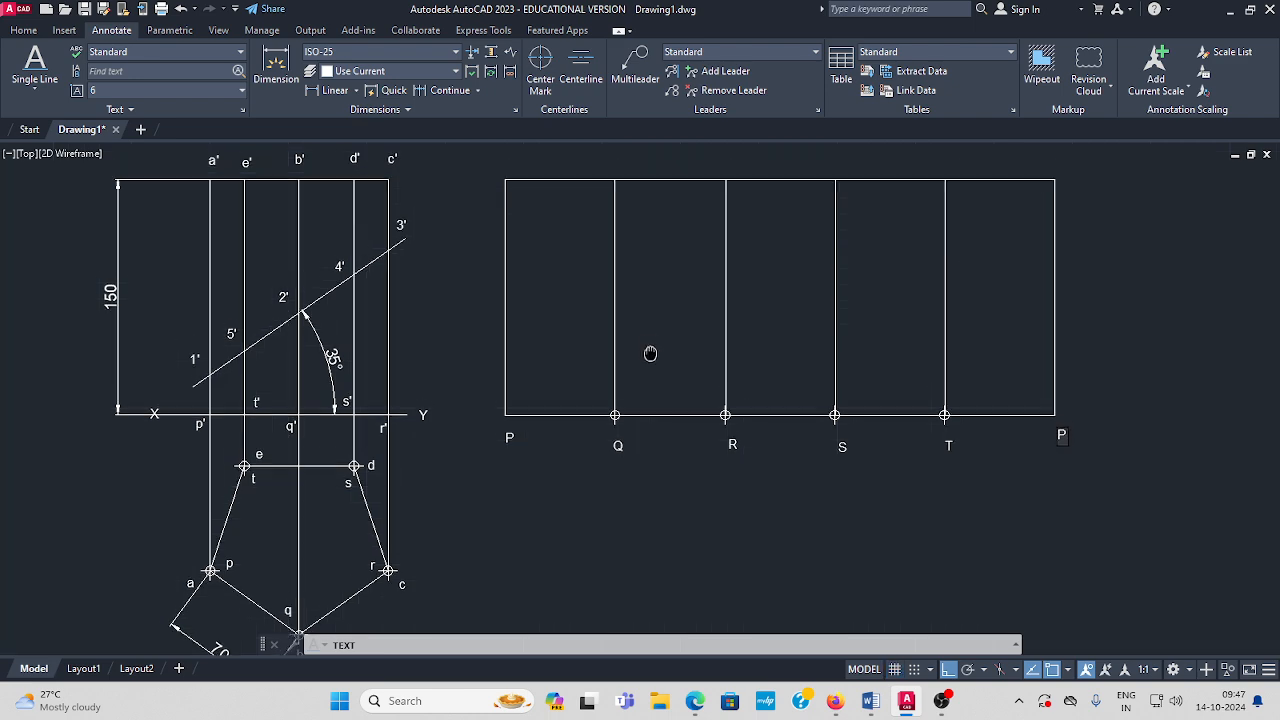
Label the upper ends of the development's vertical lines A, B, C, D, E and A above the top edge
middle_drag(651, 354, 657, 392)
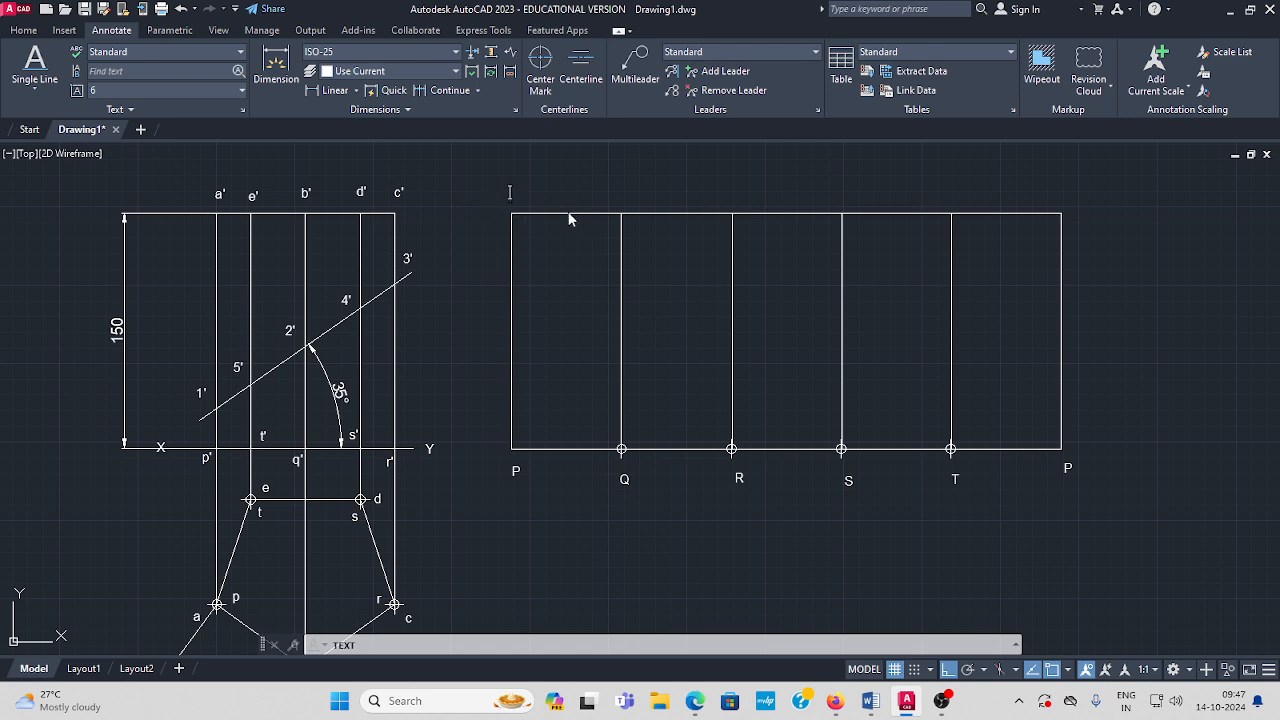
text(A)
click(944, 193)
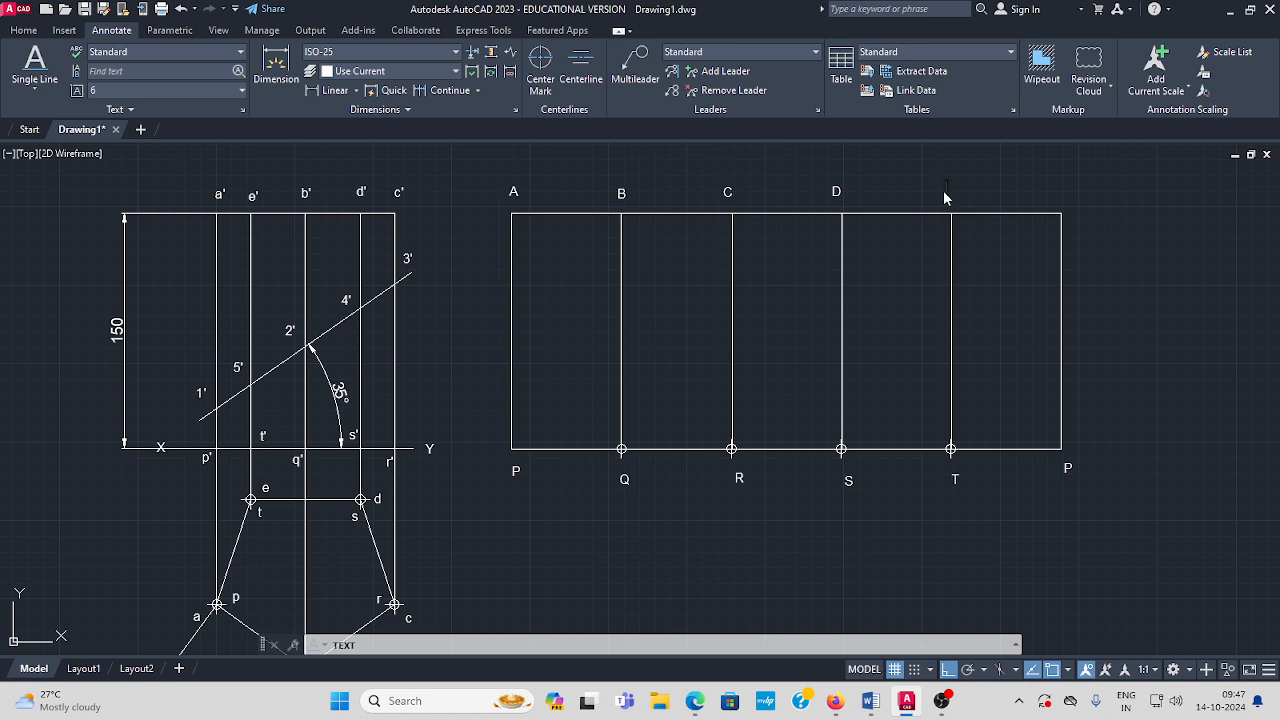
click(1044, 191)
key(Return)
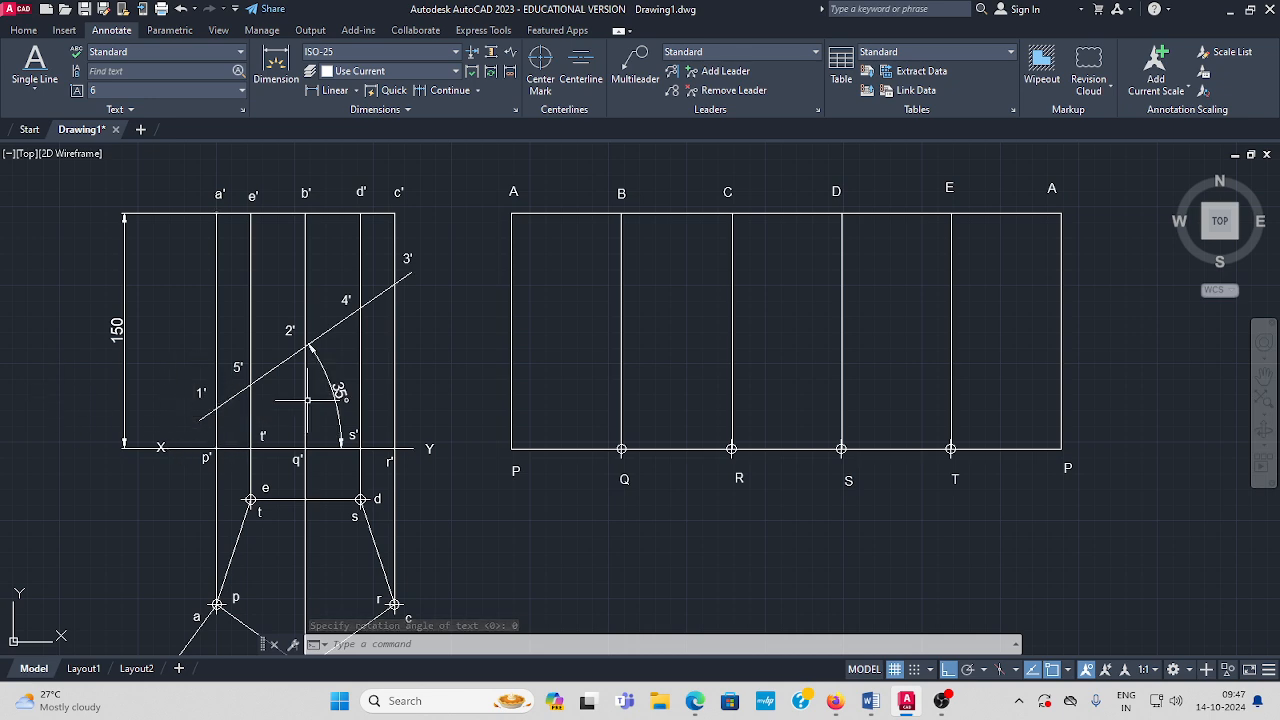
Draw a horizontal projector from cut point 1' in the front view through the development's AP line at Q's side to its far AP edge
click(24, 31)
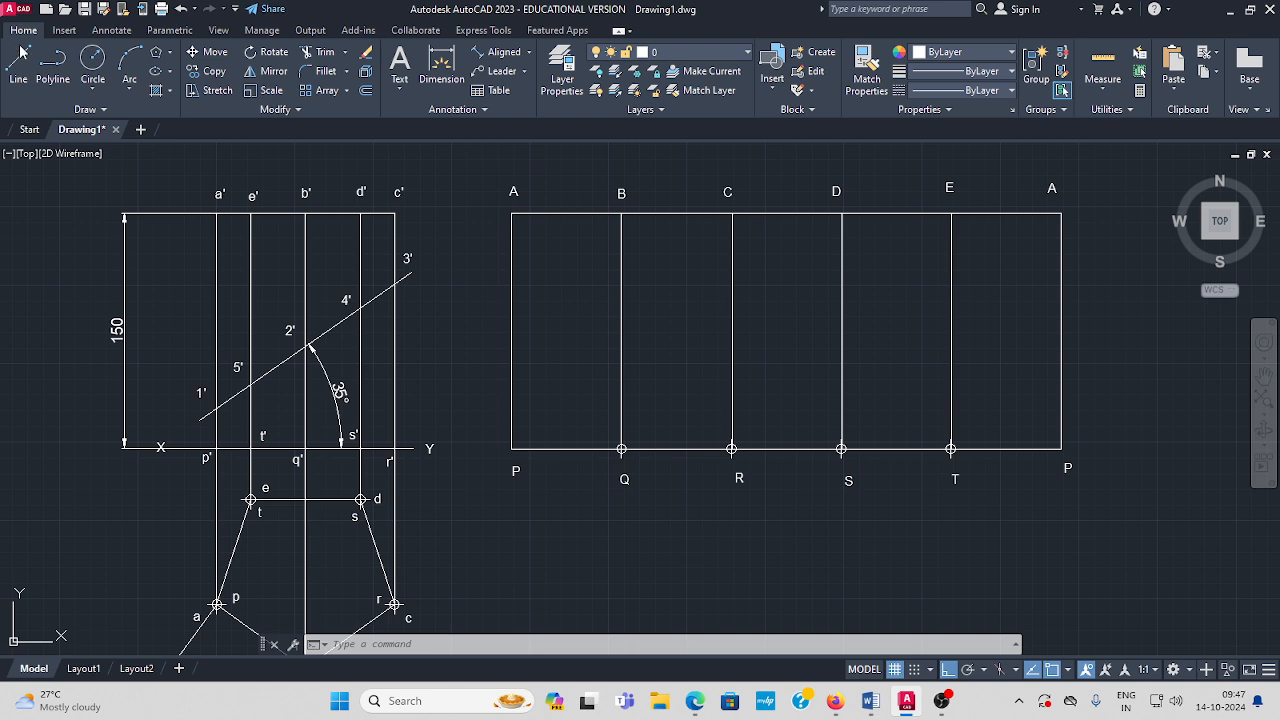
click(19, 68)
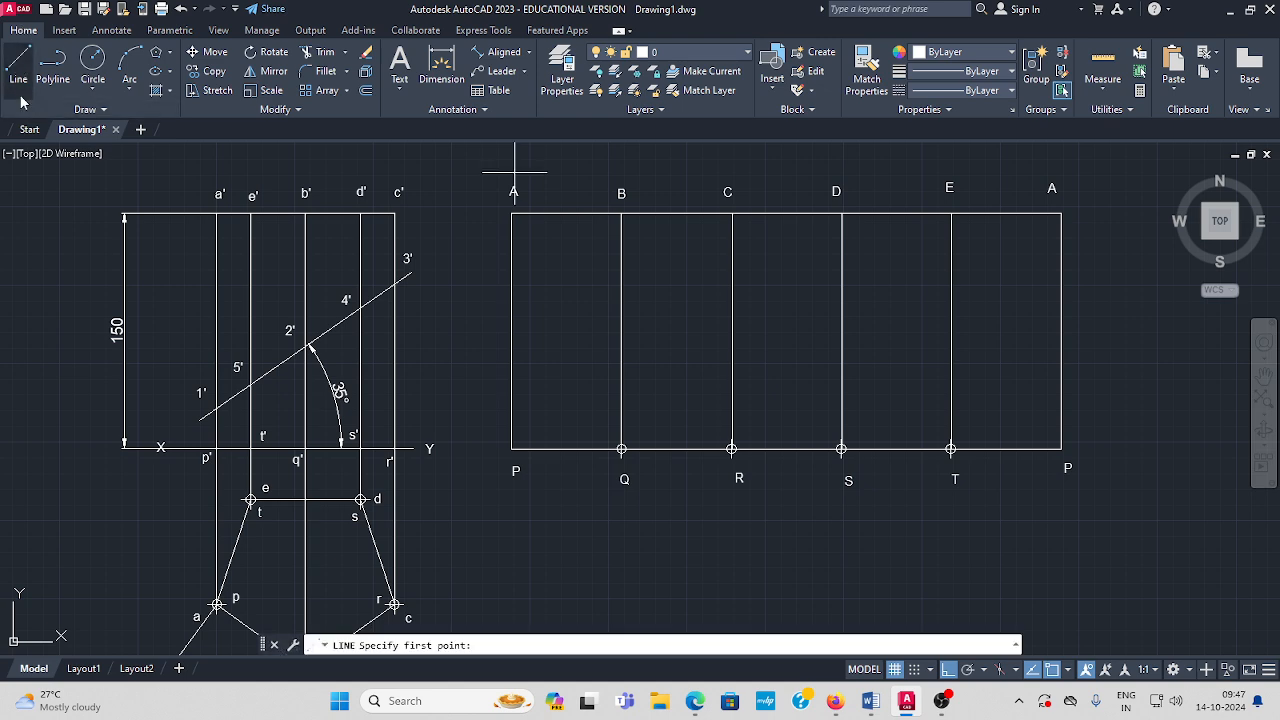
click(214, 409)
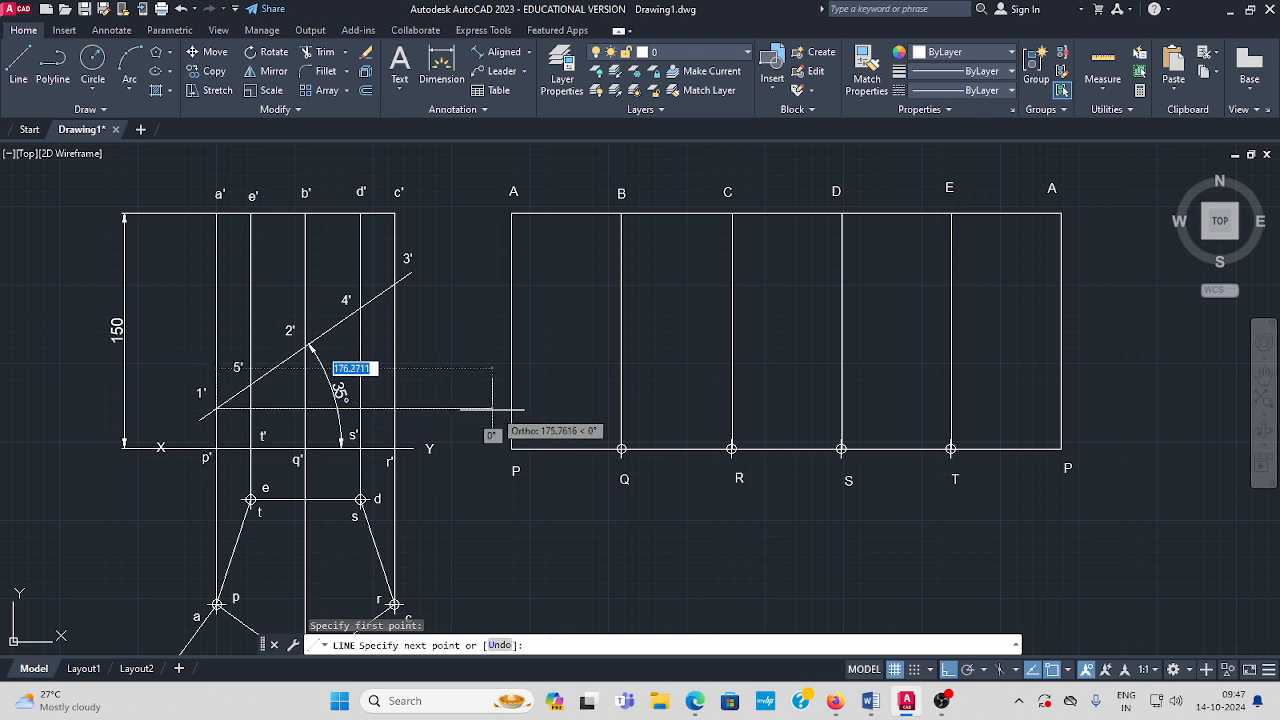
click(512, 408)
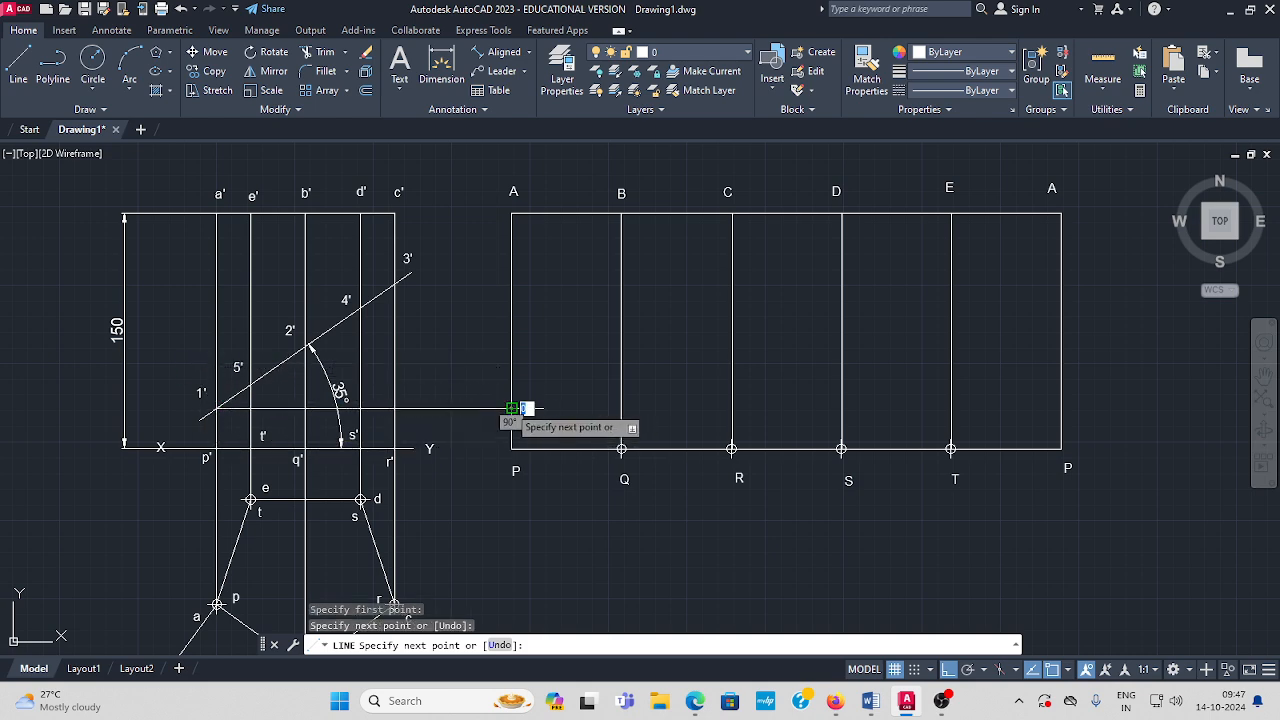
click(1061, 408)
key(Return)
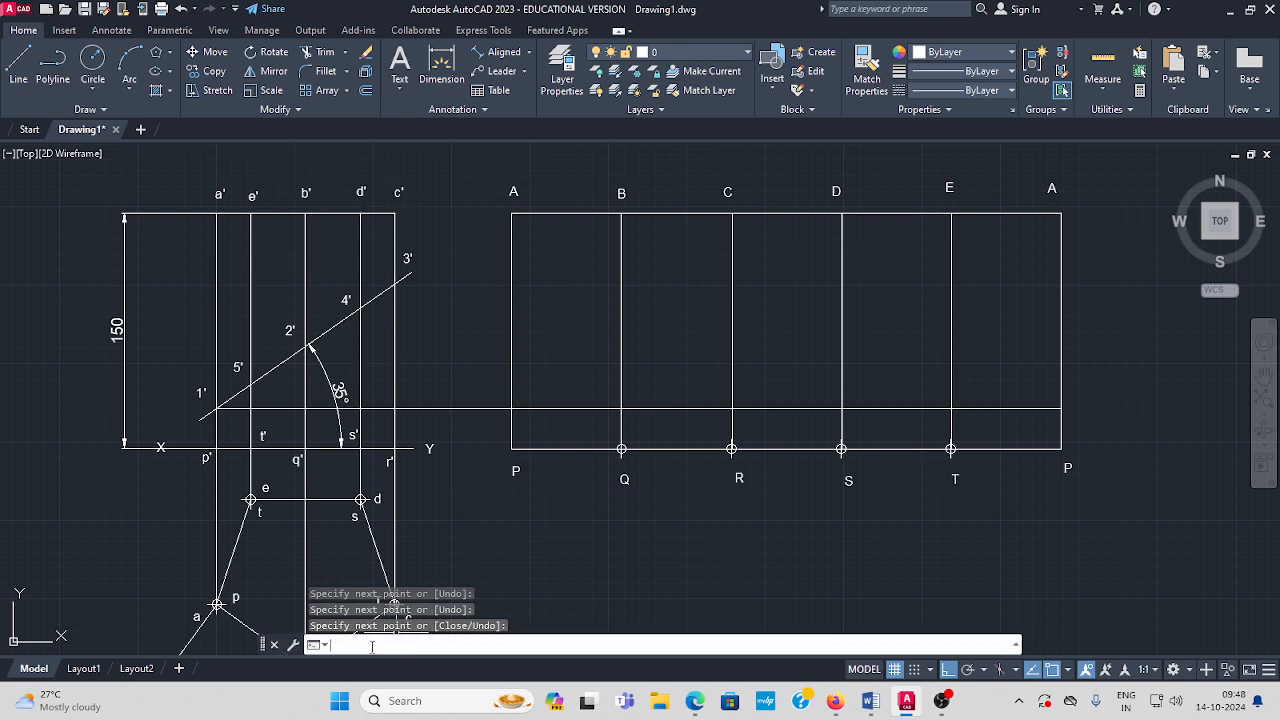
Place point markers where the projector from 1' meets the two outer AP edges of the development
text(PO)
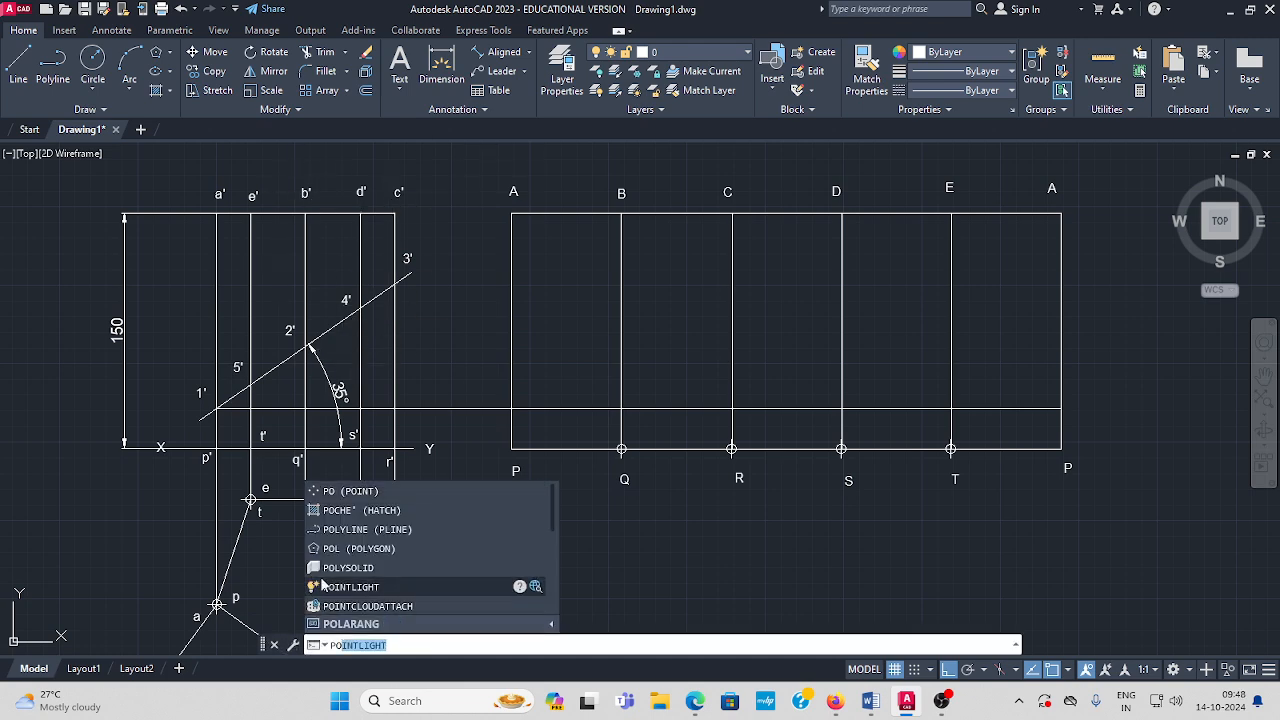
click(351, 491)
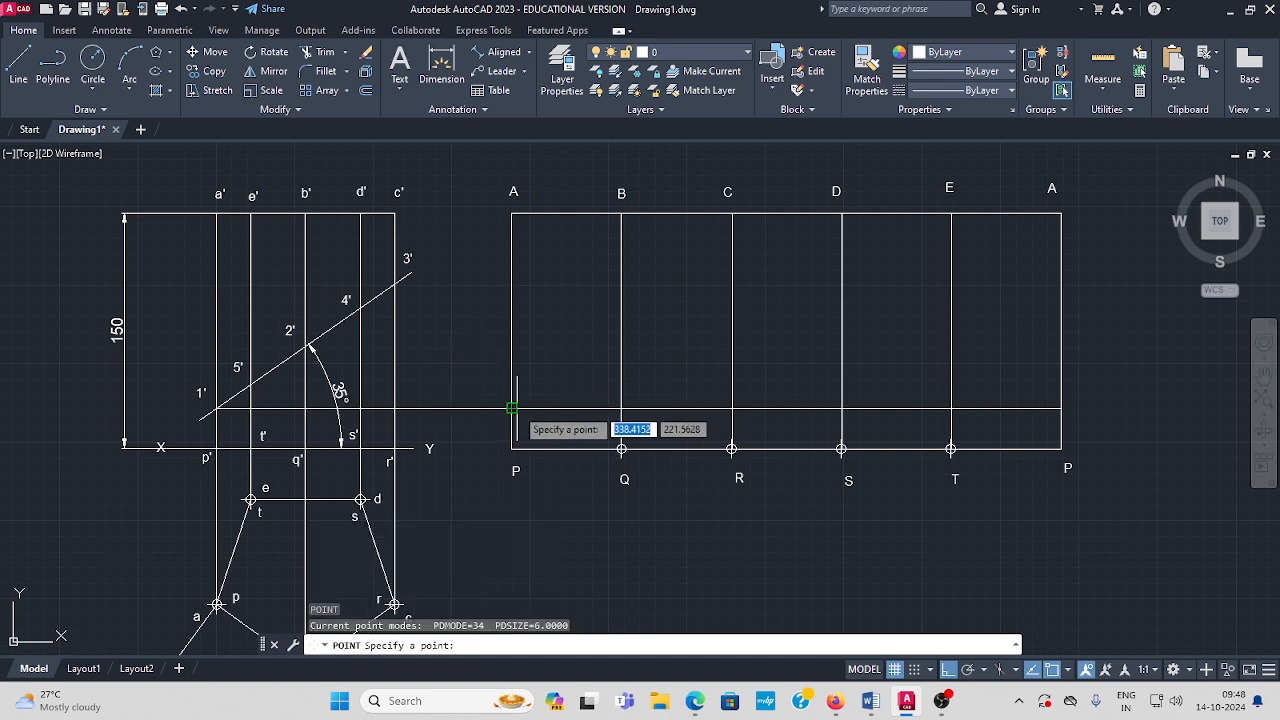
click(511, 408)
key(Return)
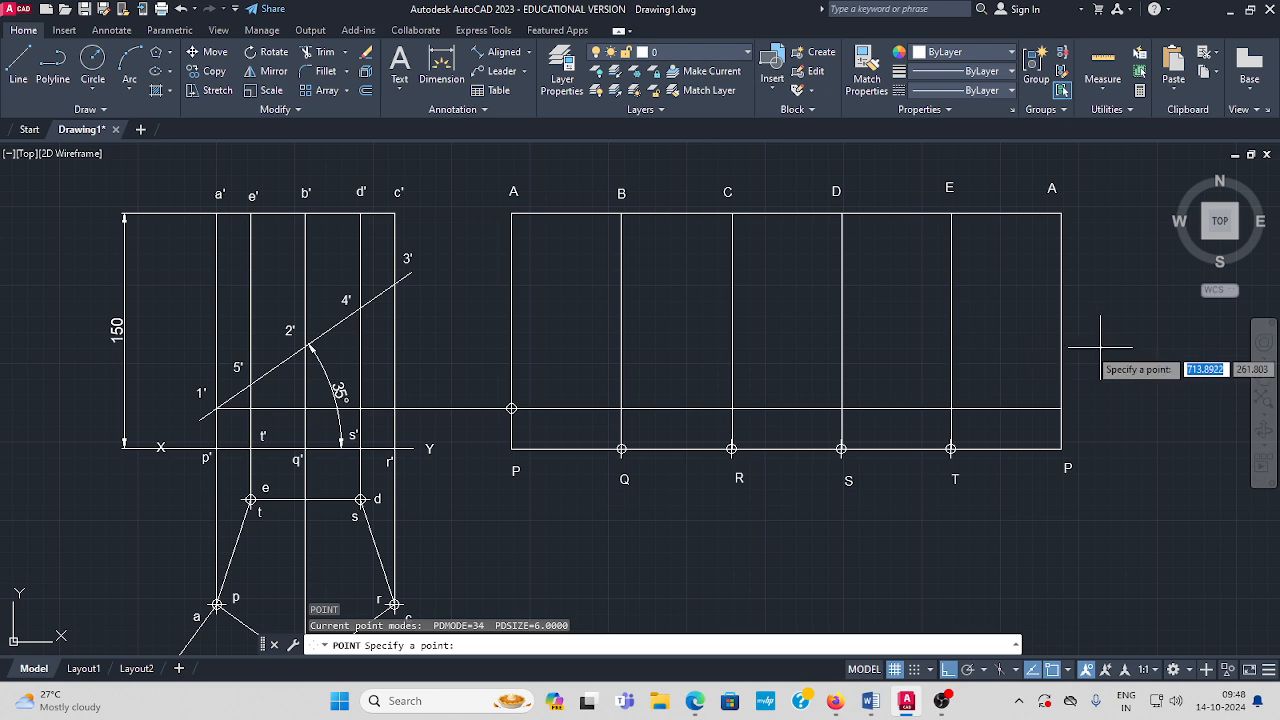
click(1061, 408)
key(Return)
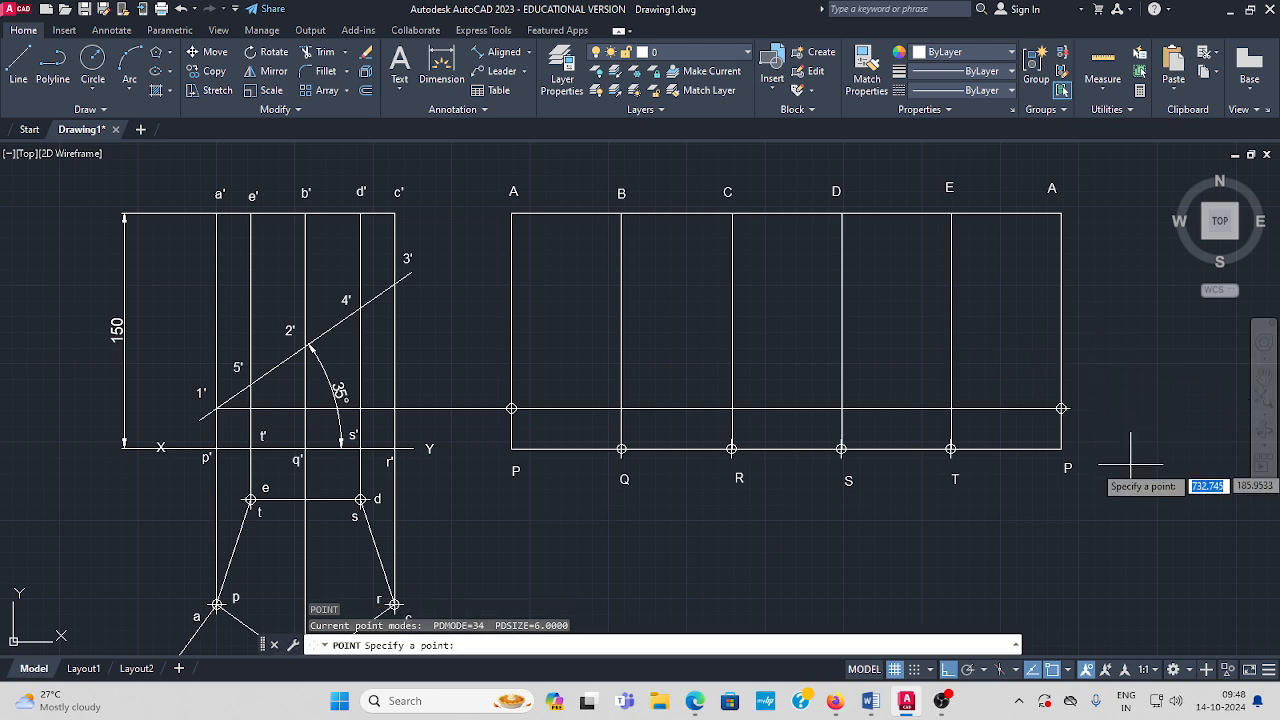
key(Escape)
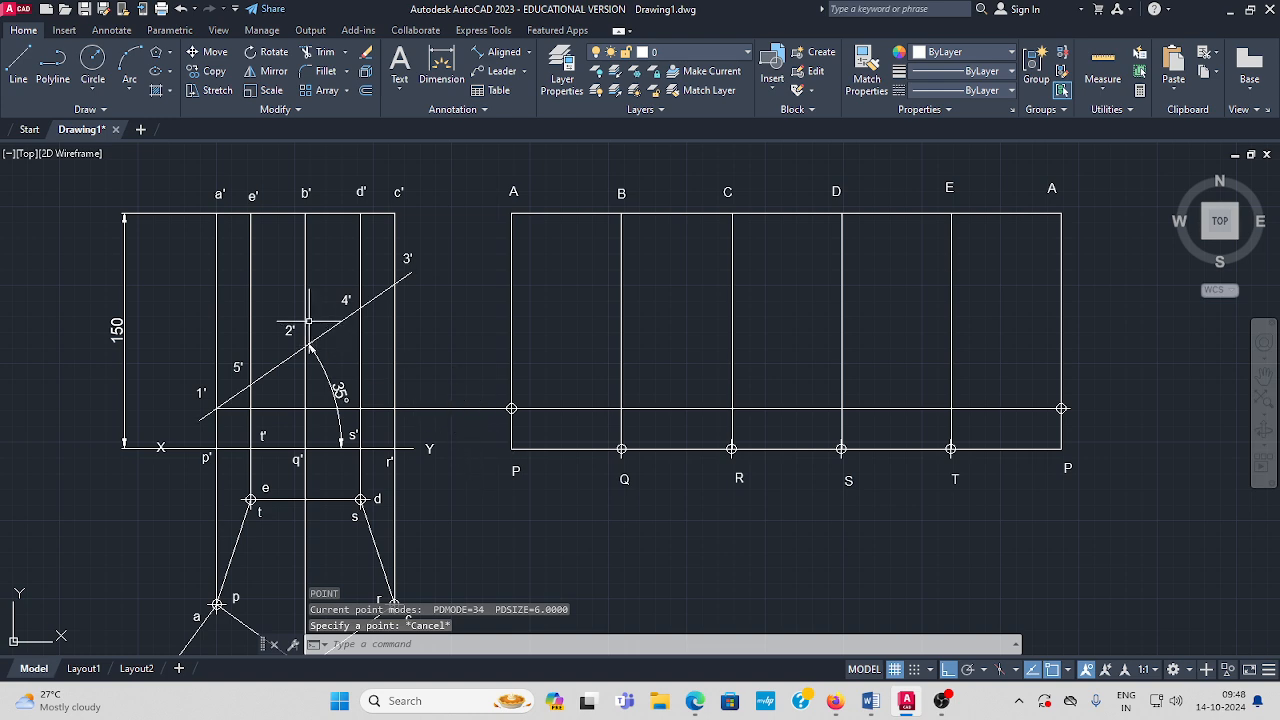
Draw a horizontal projector from cut point 2' to the development's BQ line and place a point marker at their intersection
click(18, 66)
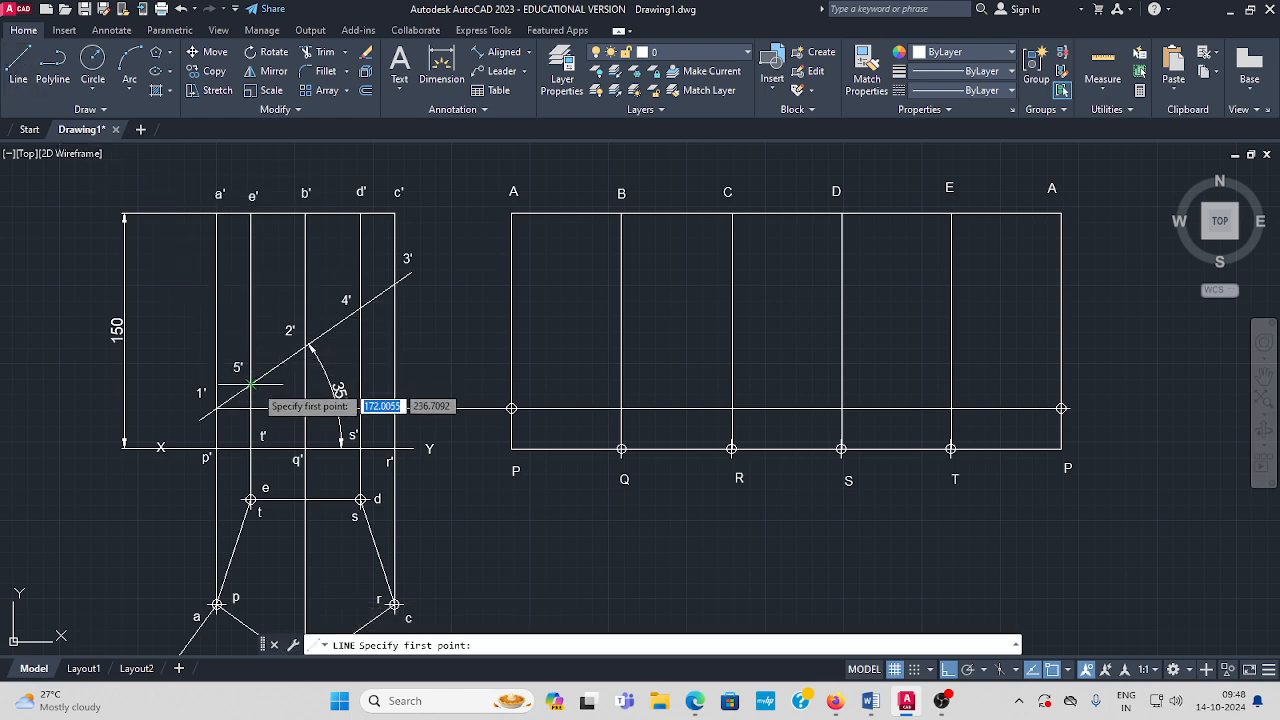
scroll(300, 345, up, 5)
click(325, 330)
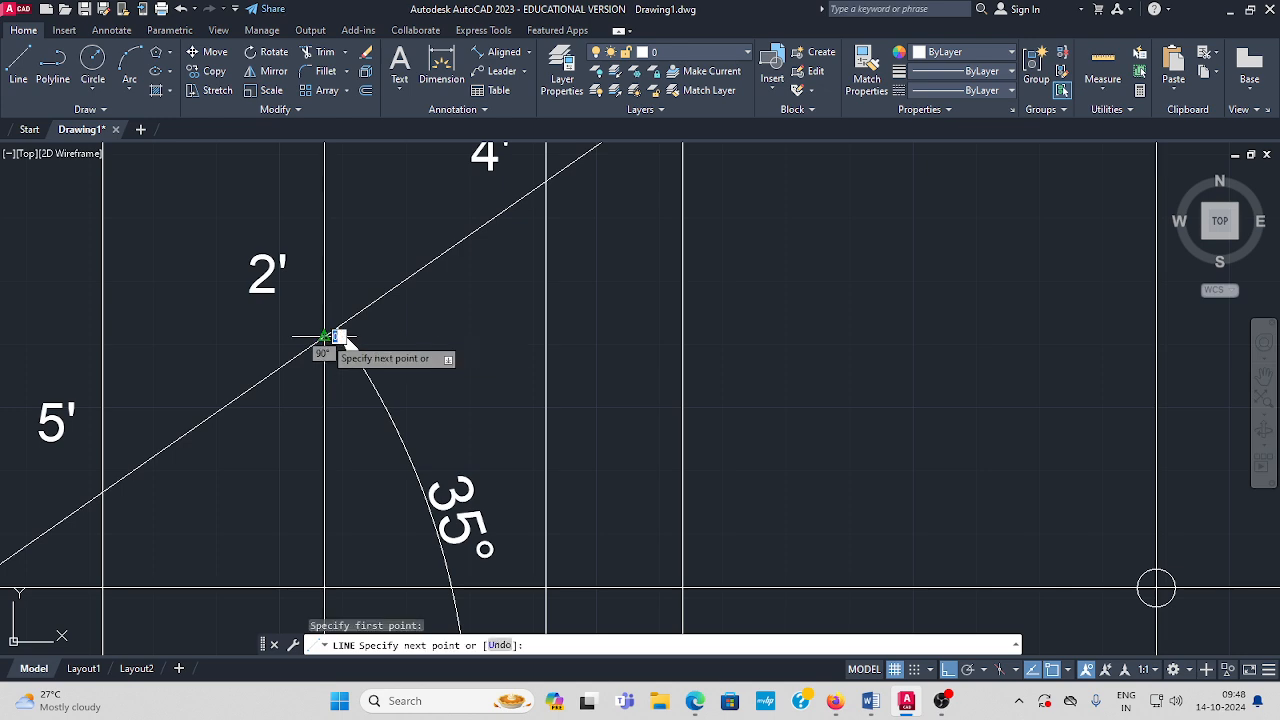
scroll(650, 362, down, 3)
middle_drag(1064, 358, 1006, 347)
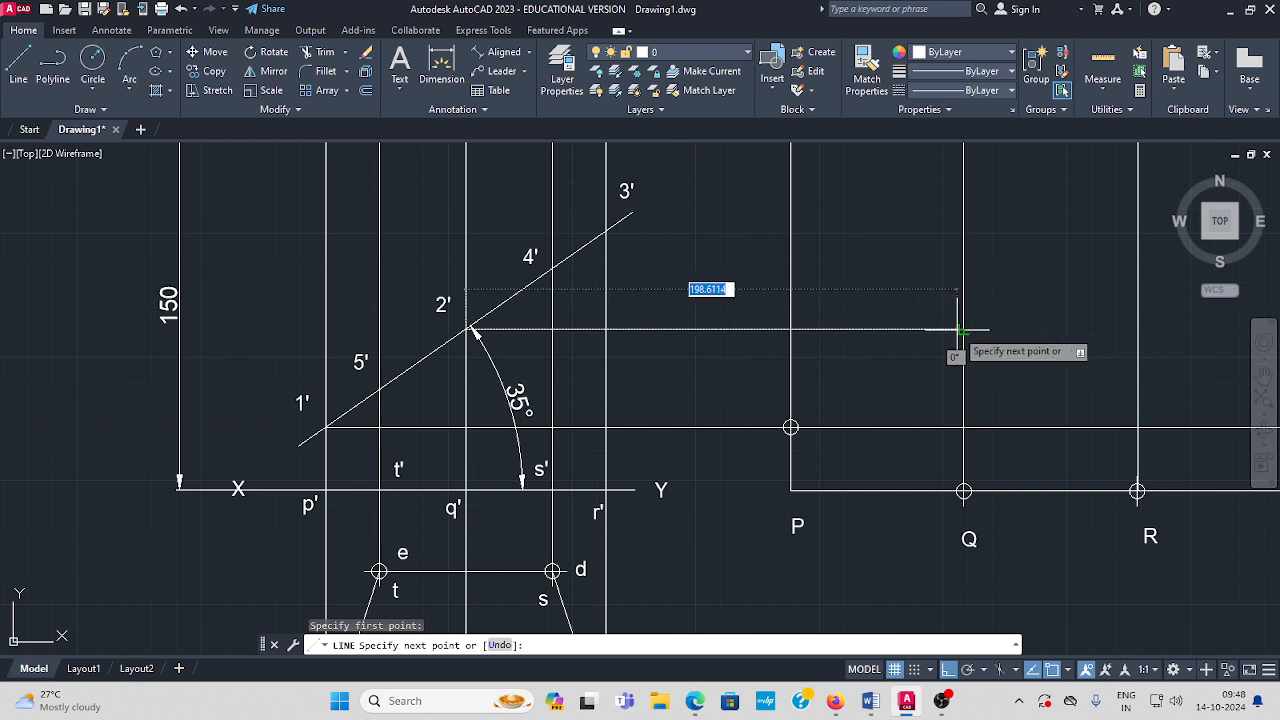
click(963, 329)
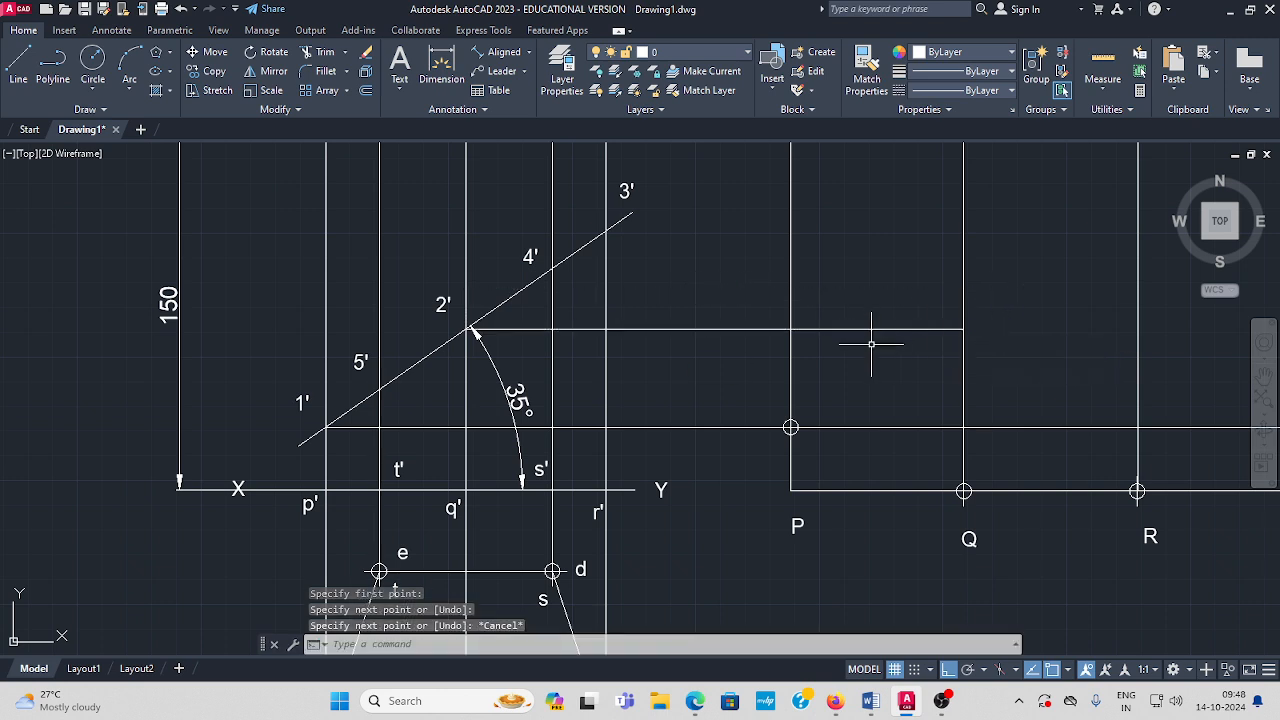
key(Escape)
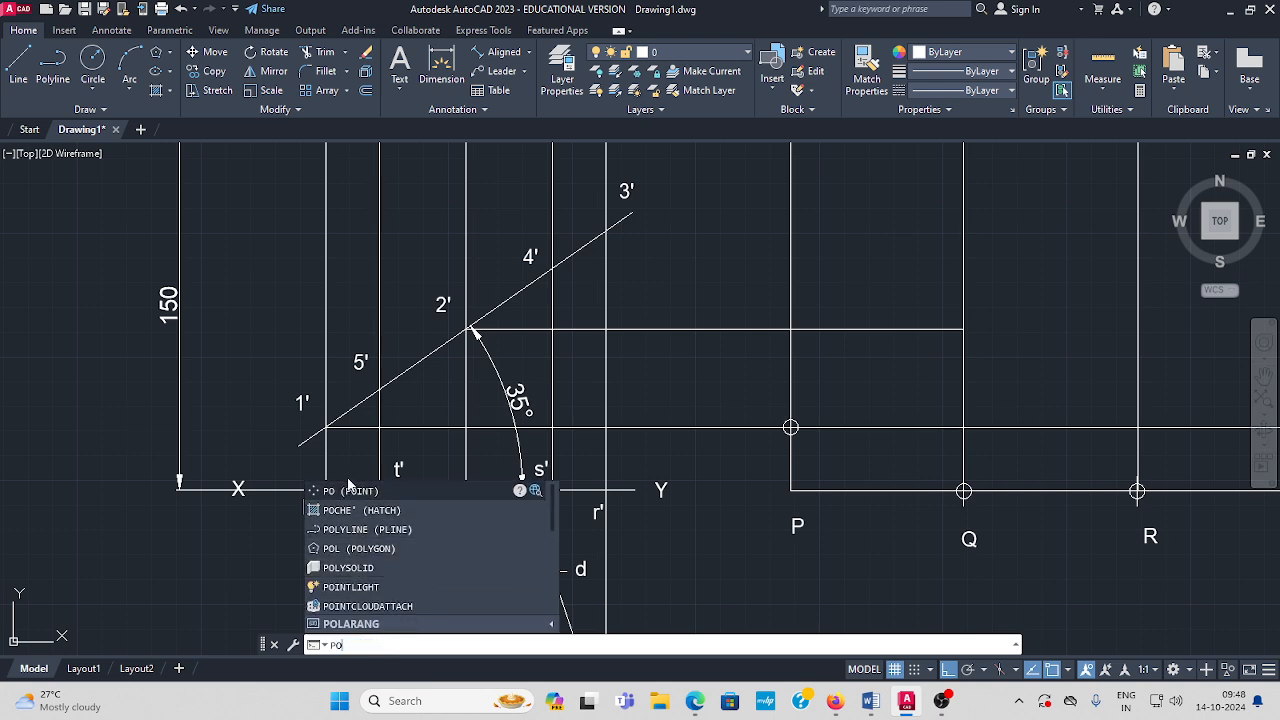
click(353, 490)
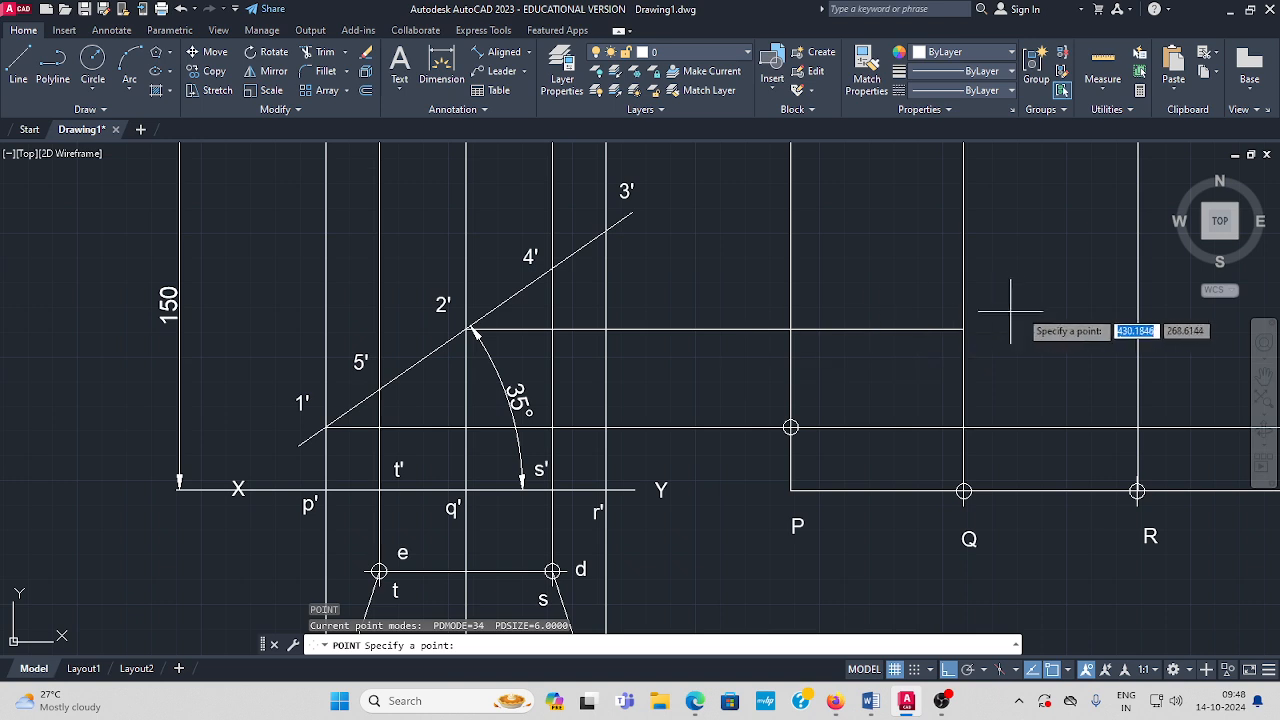
click(963, 329)
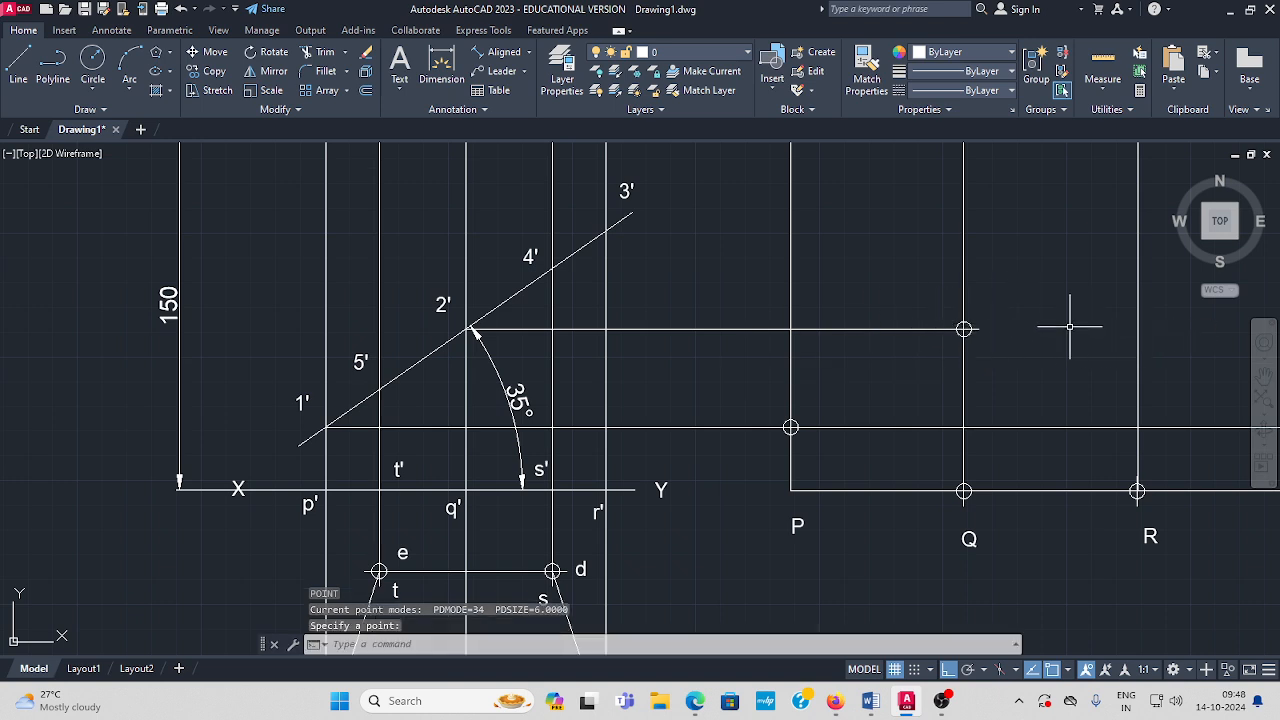
Draw a horizontal projector from cut point 3' in the front view to the development's CR line
key(Escape)
middle_drag(785, 356, 637, 388)
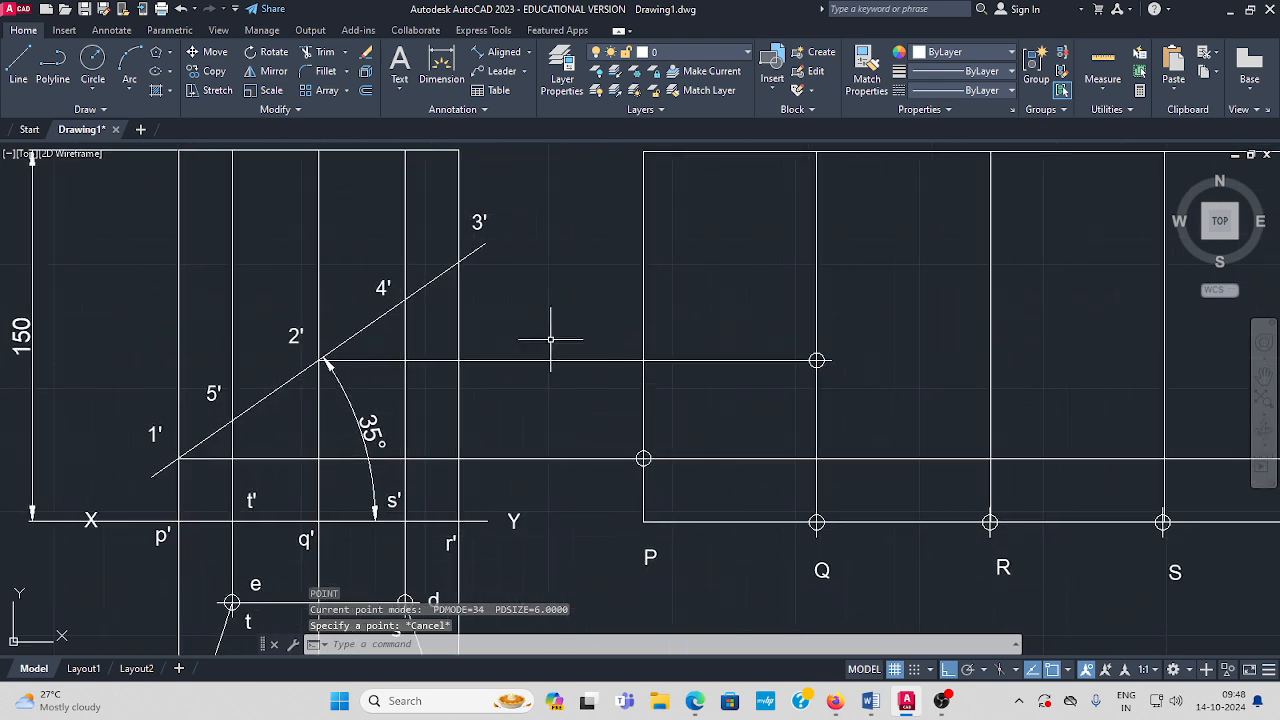
click(19, 64)
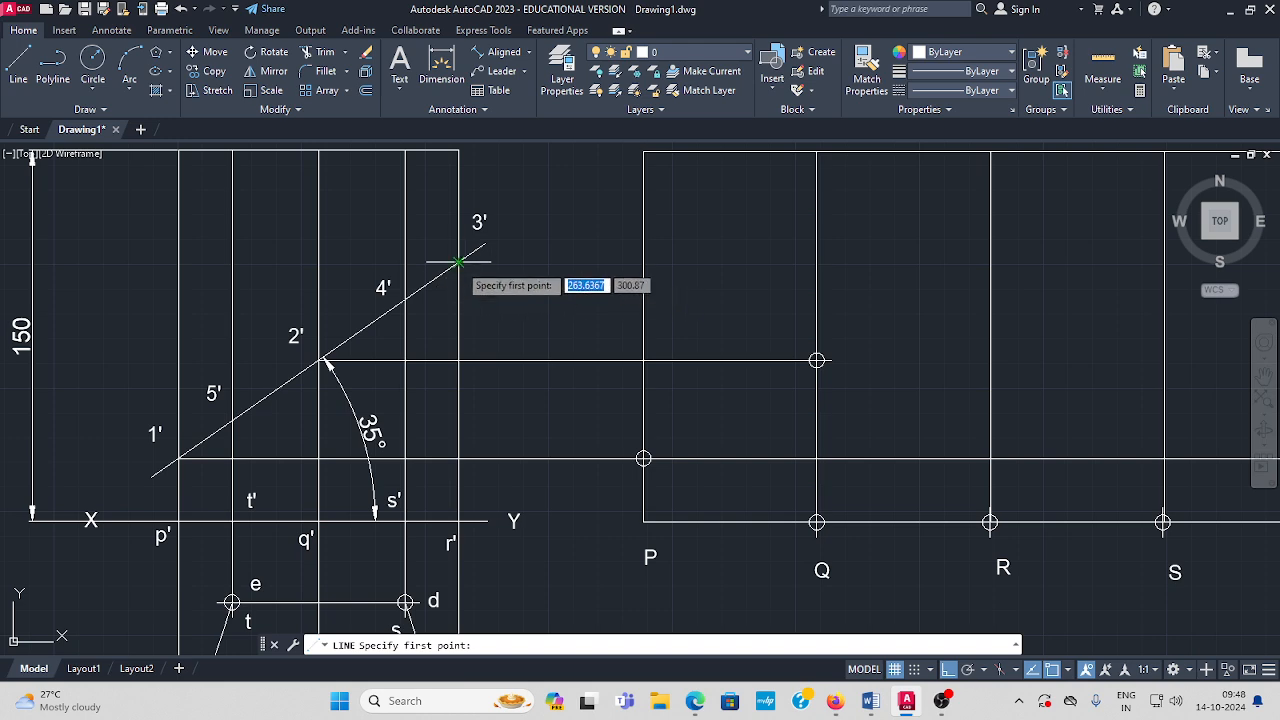
click(455, 264)
scroll(860, 310, down, 2)
middle_drag(881, 325, 757, 343)
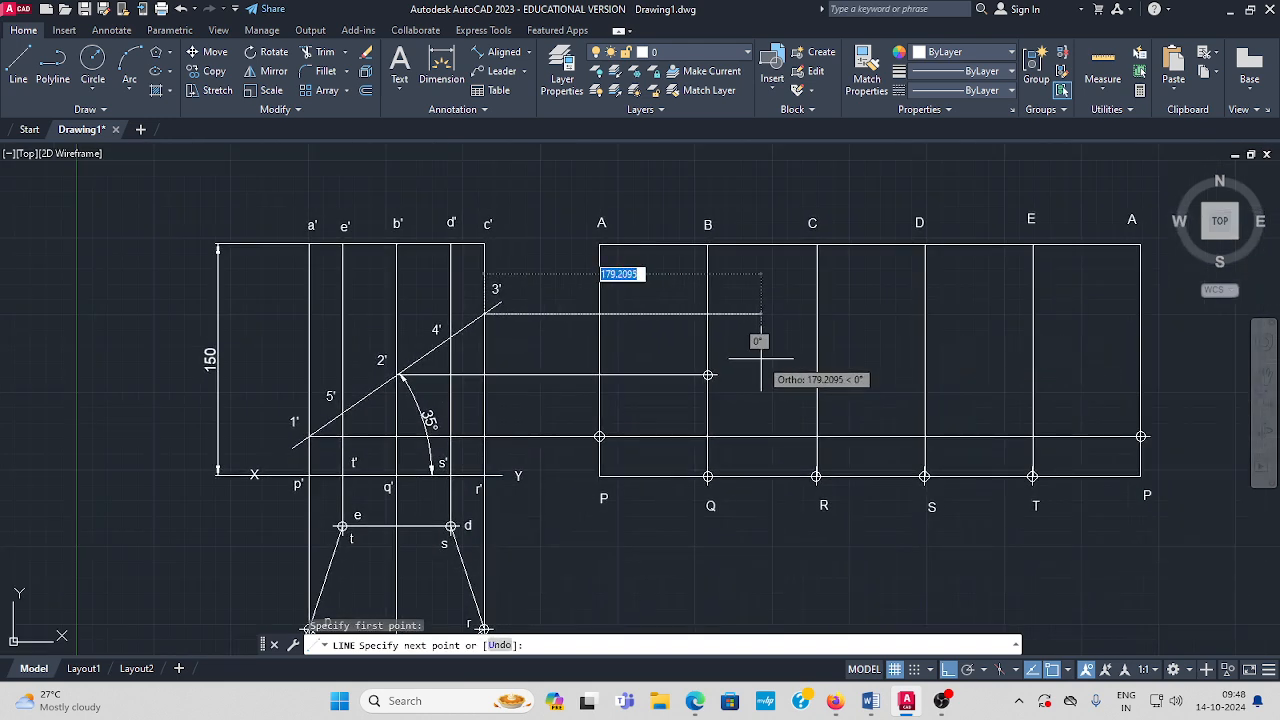
click(816, 314)
key(Escape)
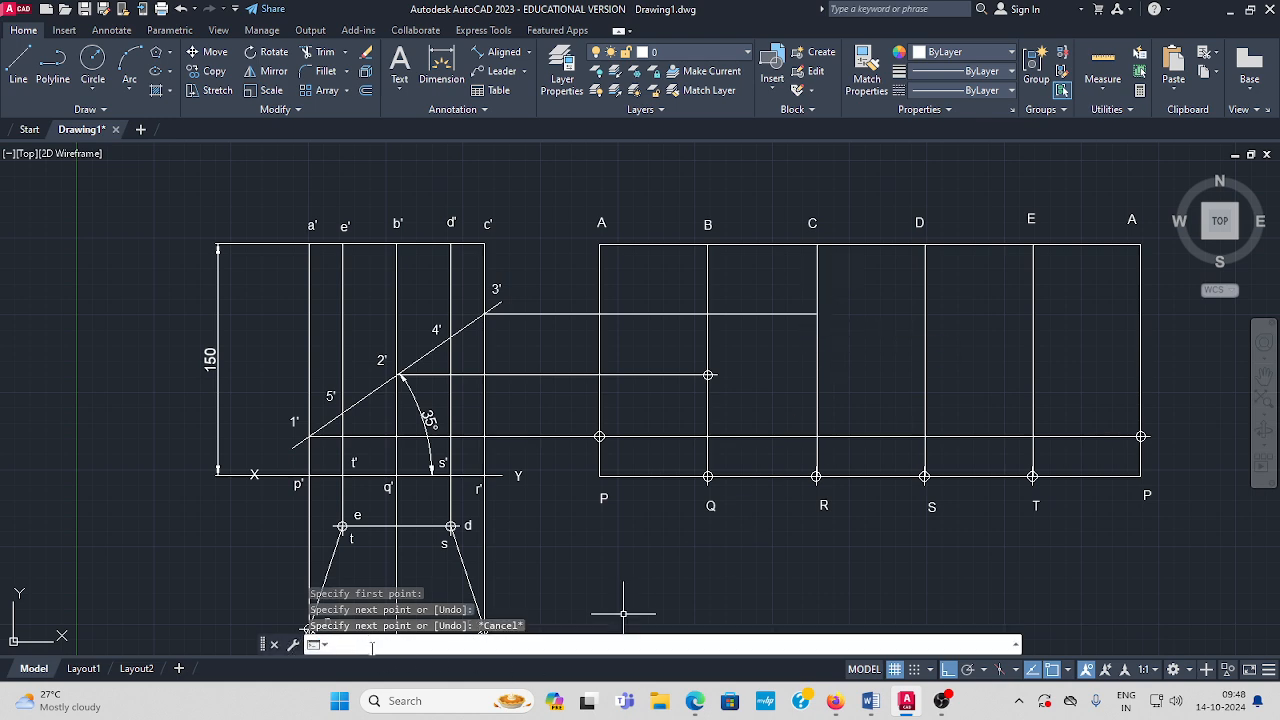
Place a point marker where the projector from 3' meets the development's CR line
text(PO)
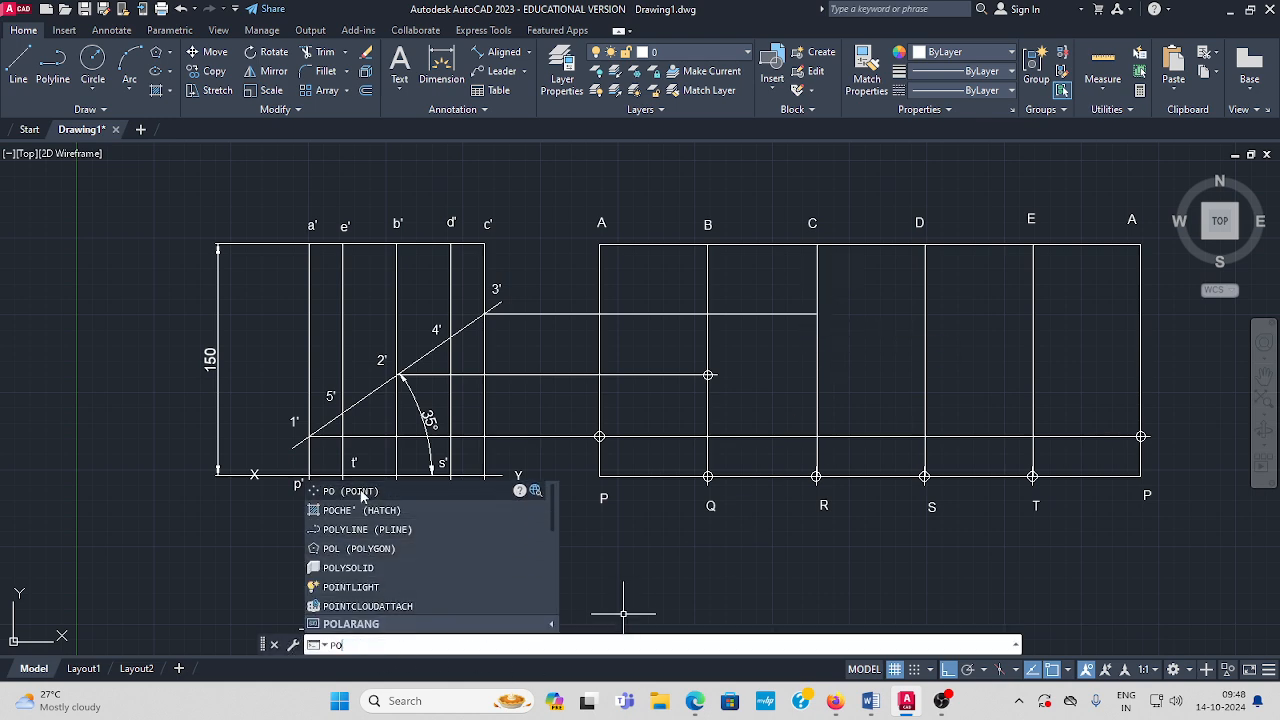
click(363, 490)
click(817, 314)
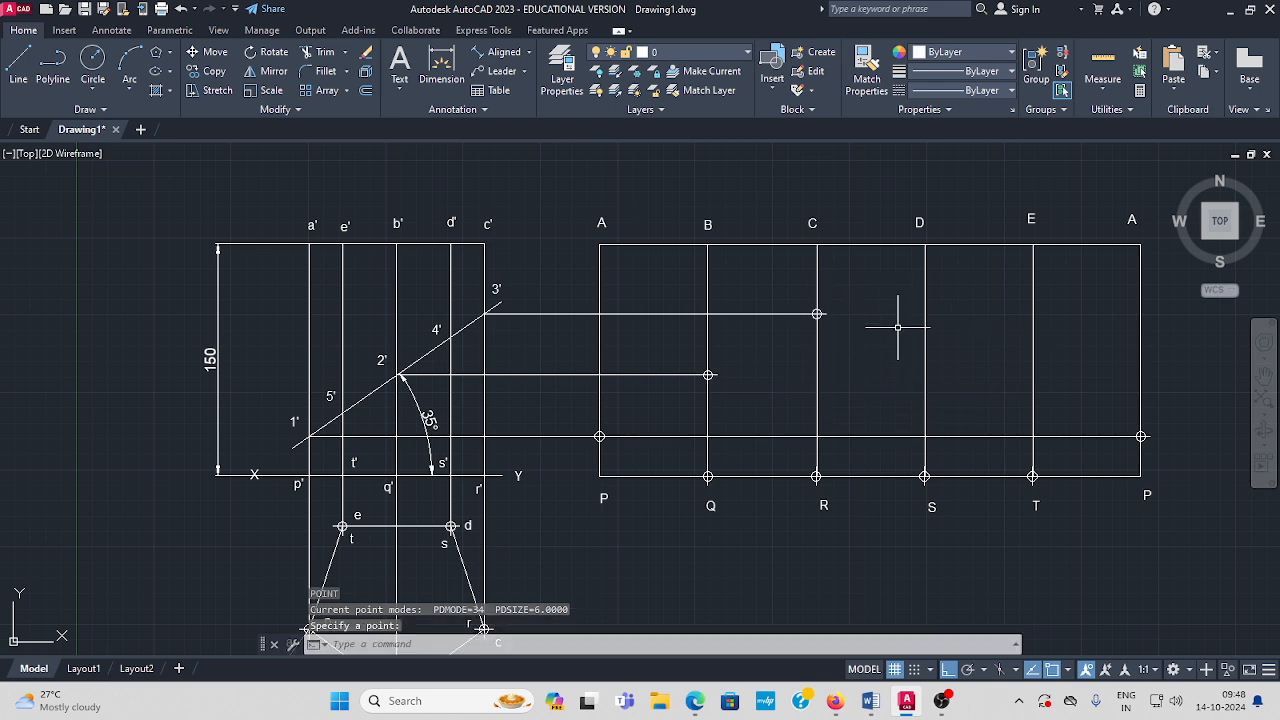
key(Escape)
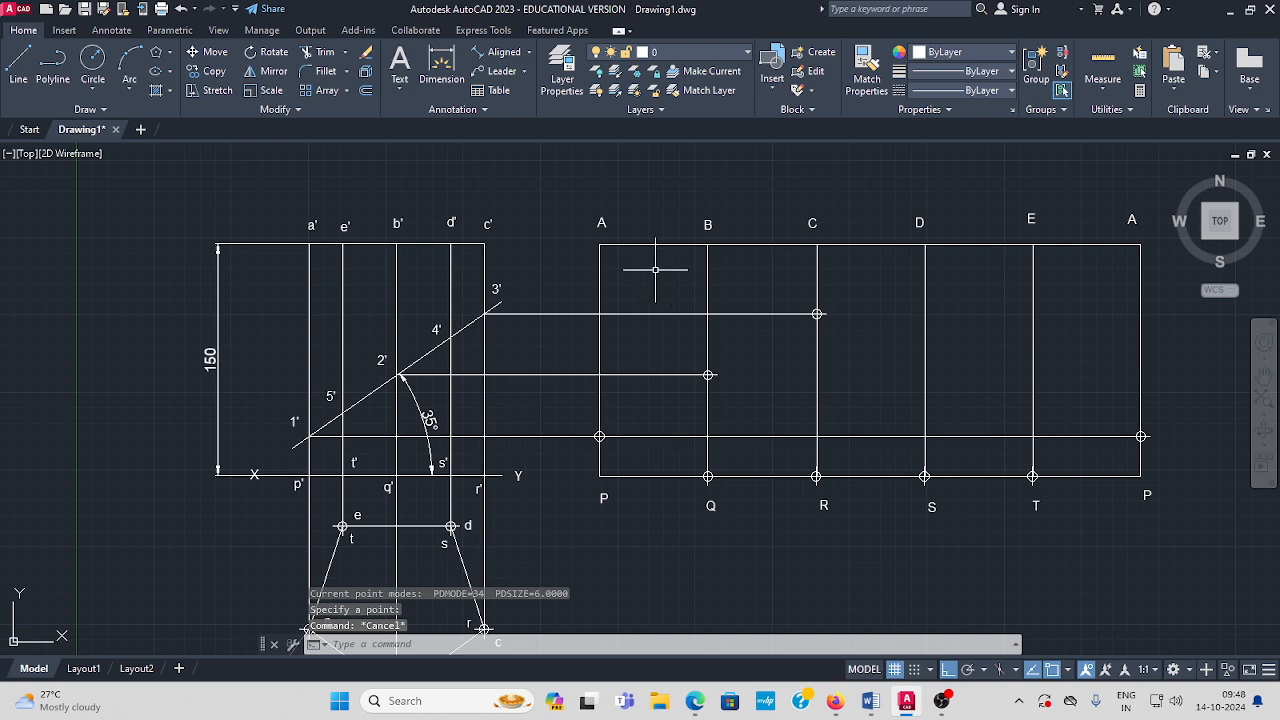
Draw a horizontal projector from cut point 4' to the development's DS line and place a point marker at their intersection
click(20, 62)
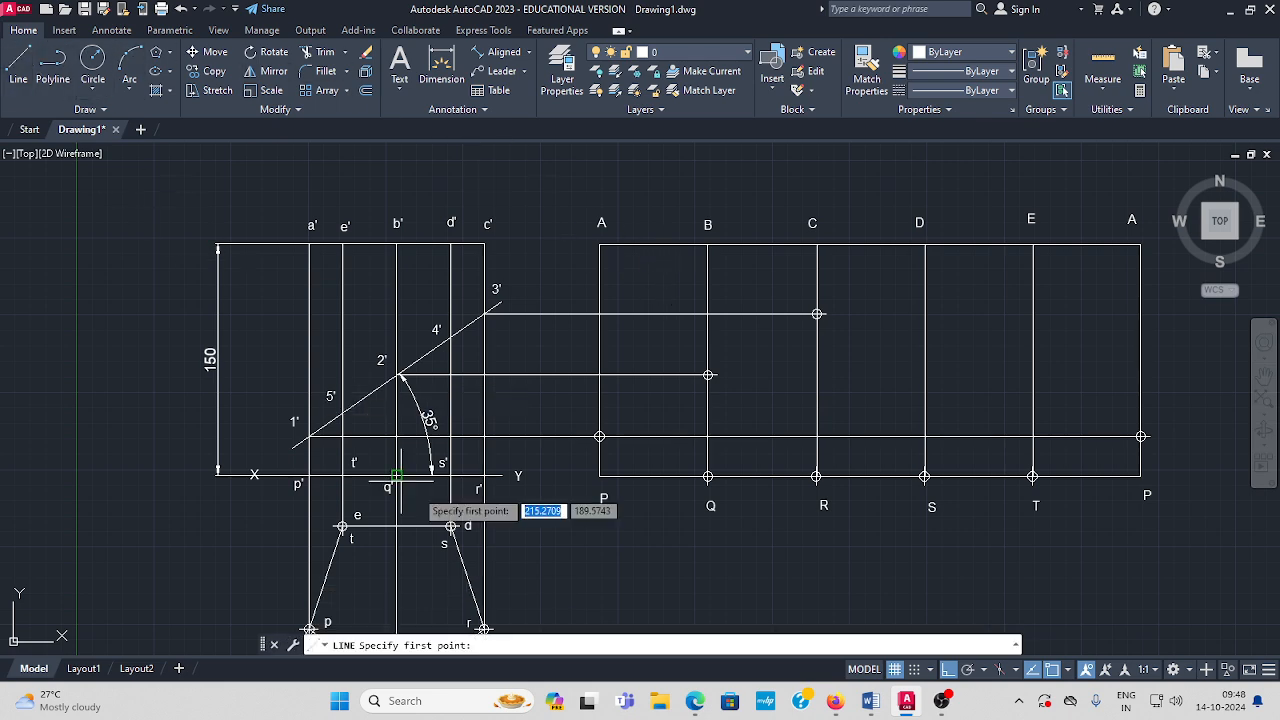
click(451, 335)
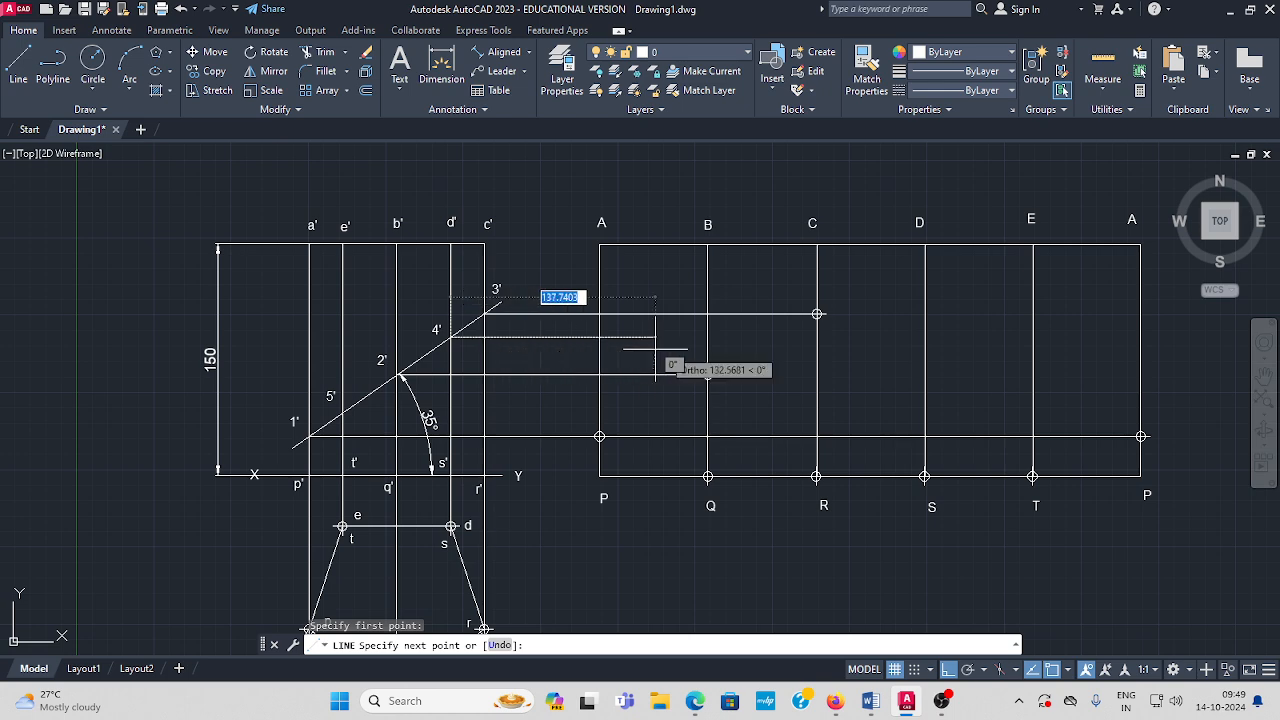
click(925, 337)
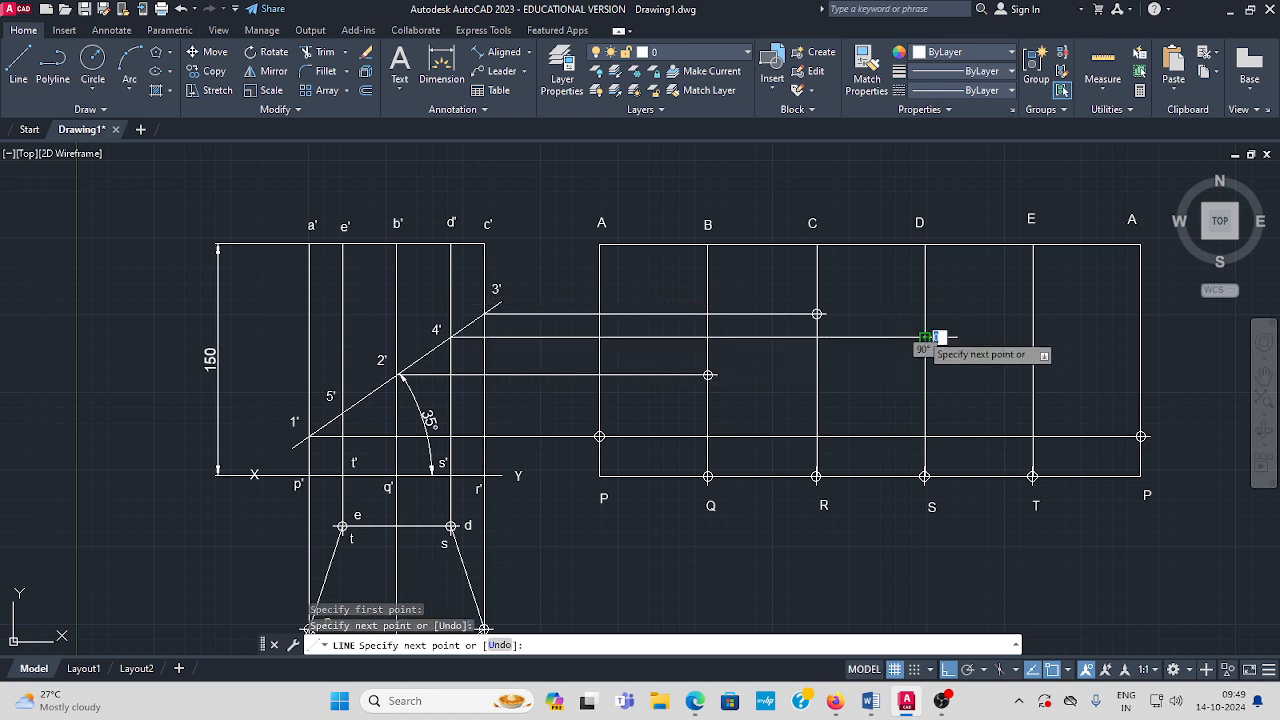
key(Escape)
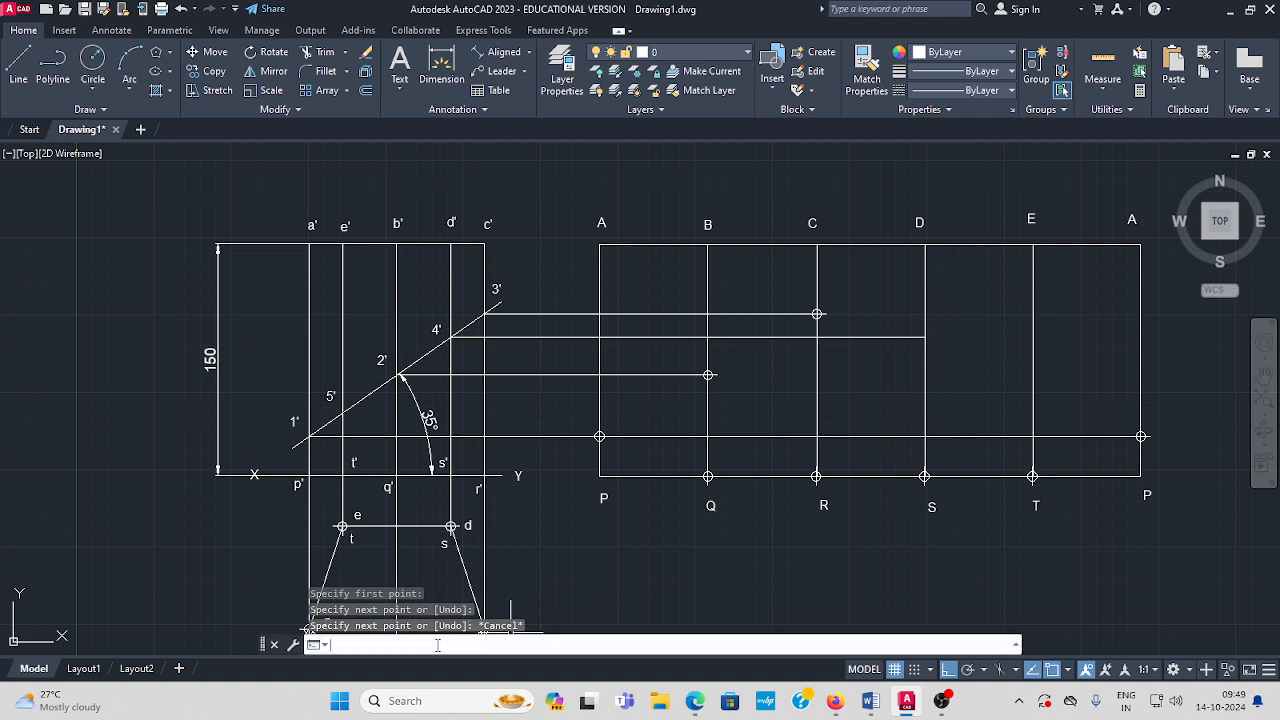
text(PO)
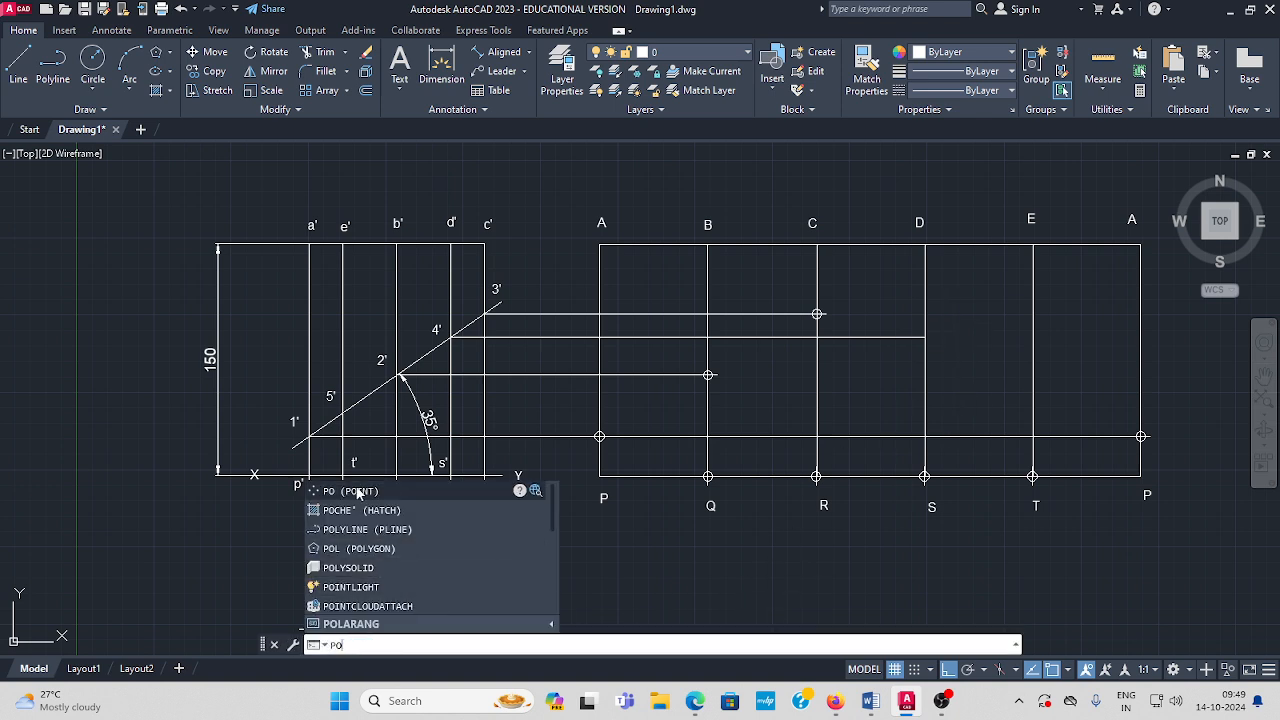
key(Return)
click(924, 337)
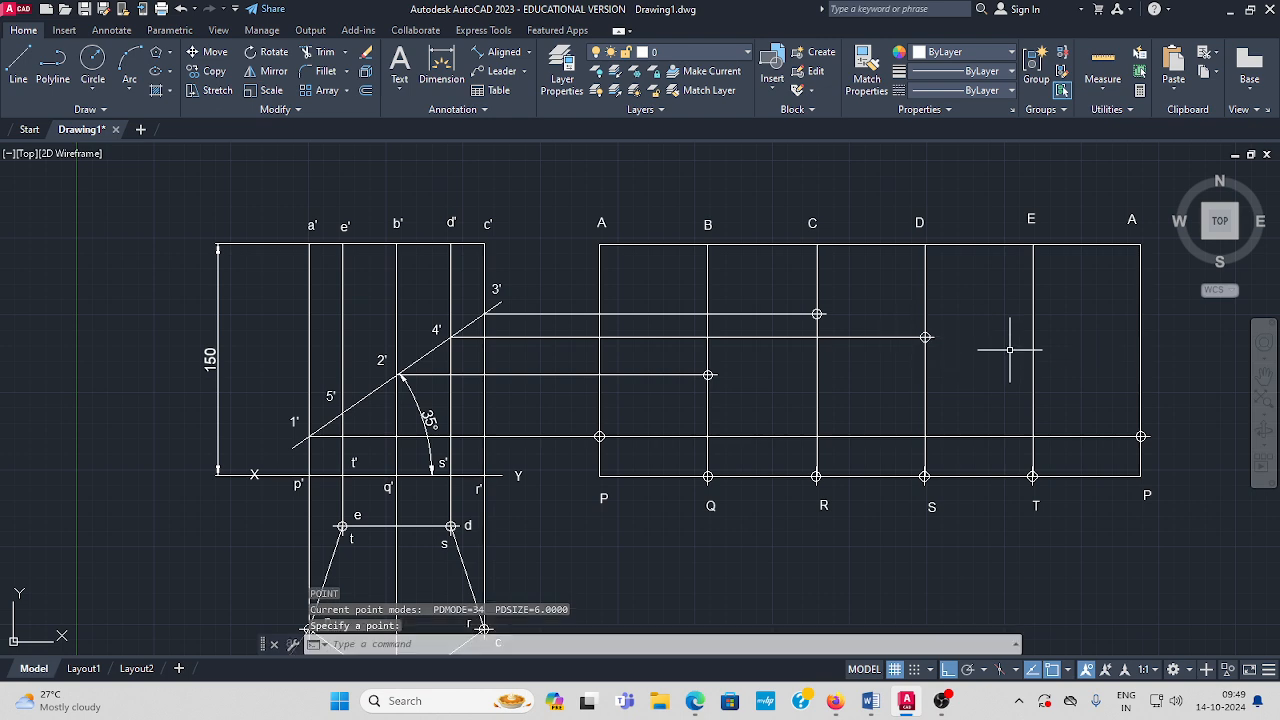
key(Escape)
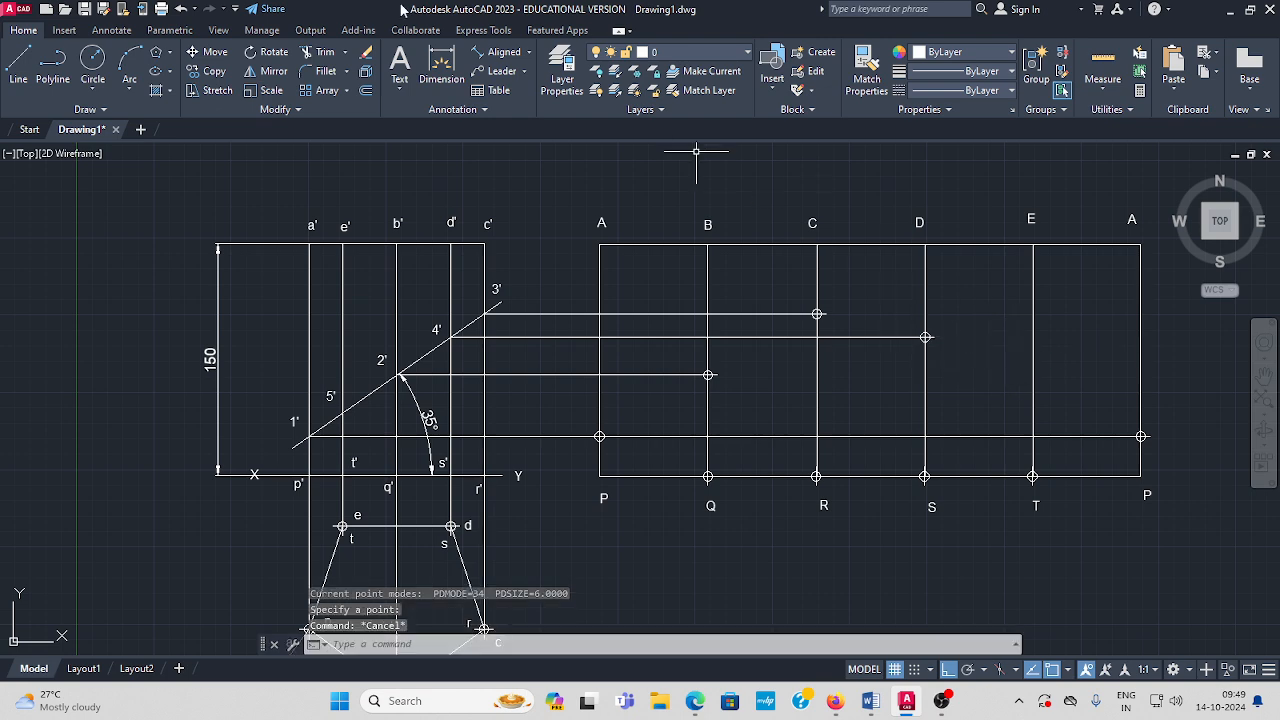
Draw a horizontal projector from cut point 5' to the development's ET line and place a point marker at their intersection
click(17, 65)
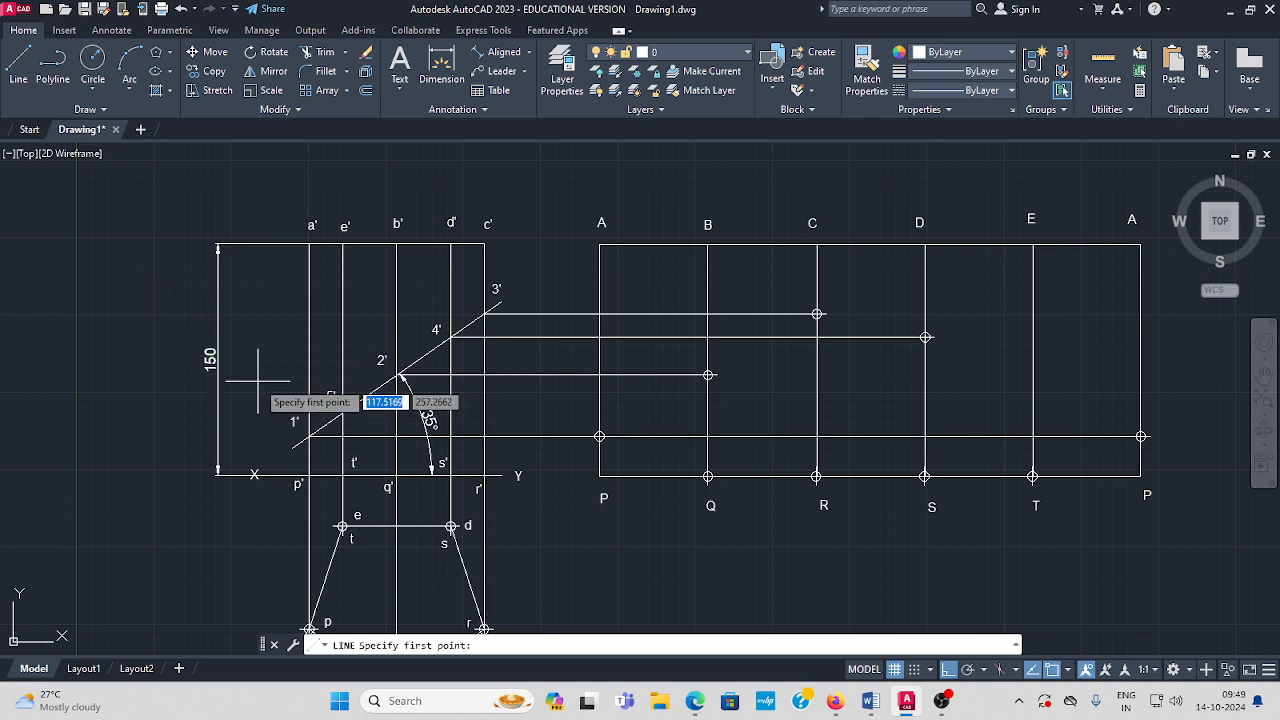
click(343, 413)
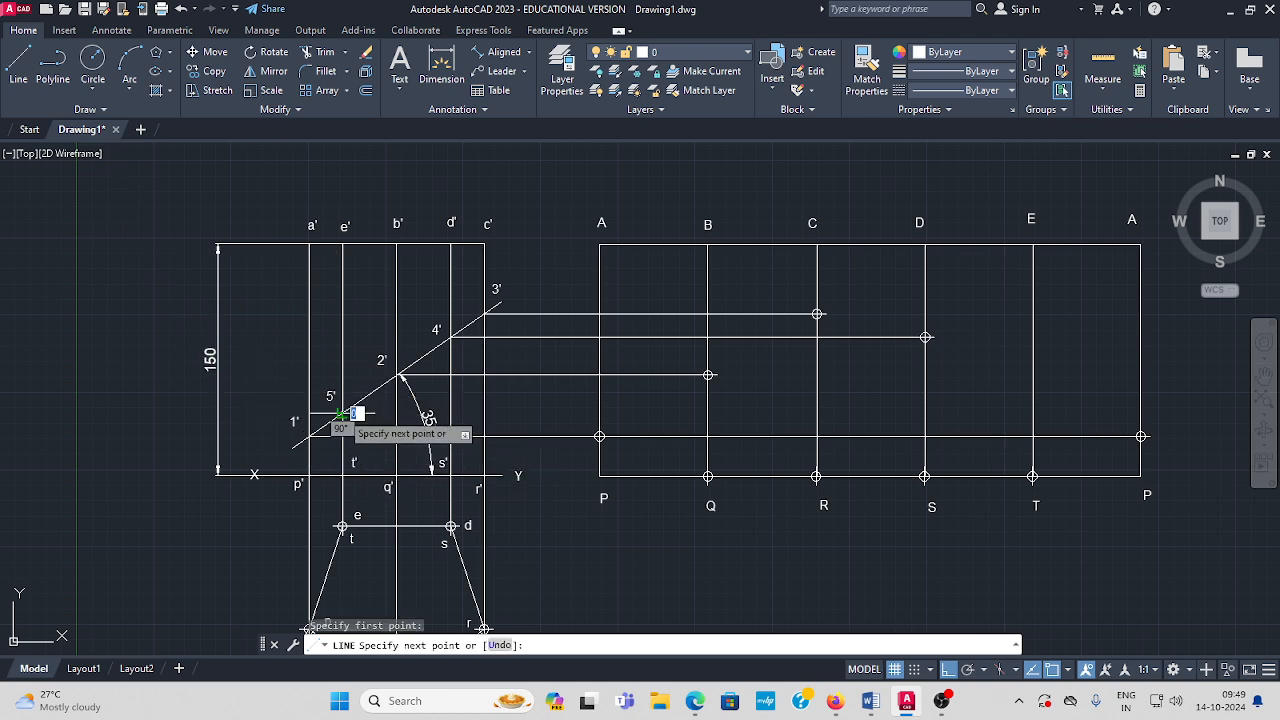
middle_drag(897, 380, 813, 398)
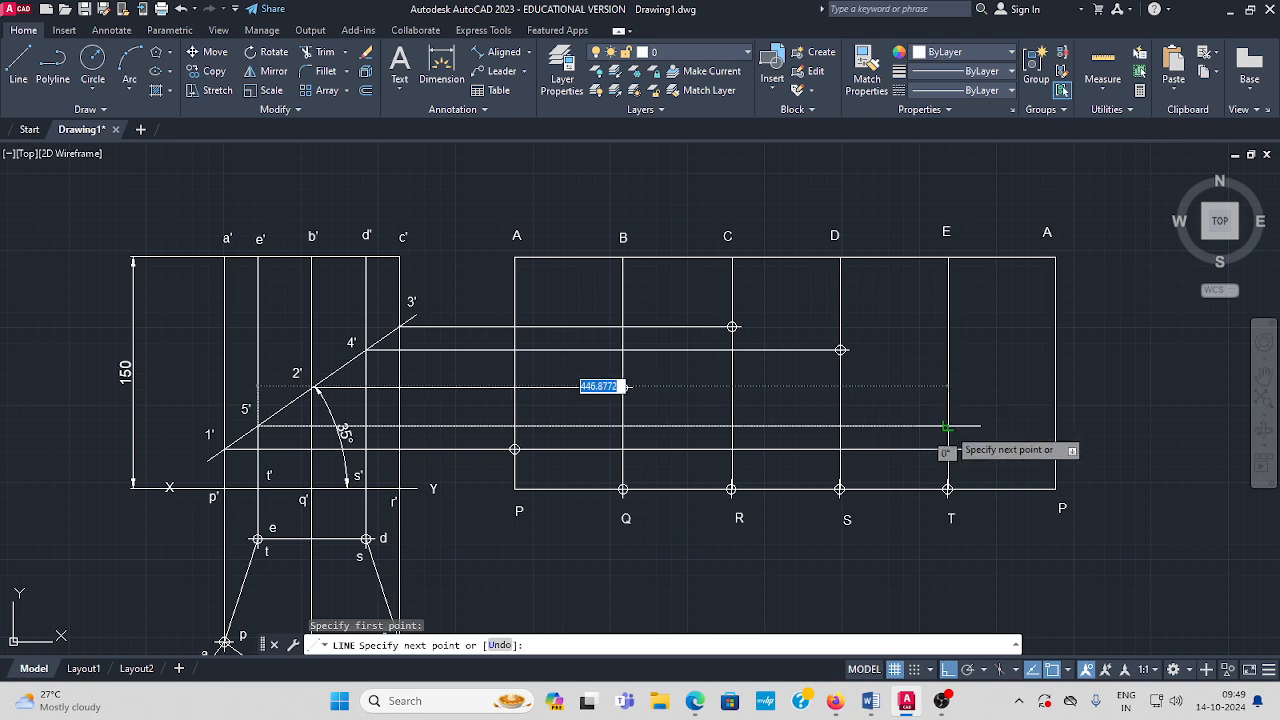
click(947, 427)
key(Escape)
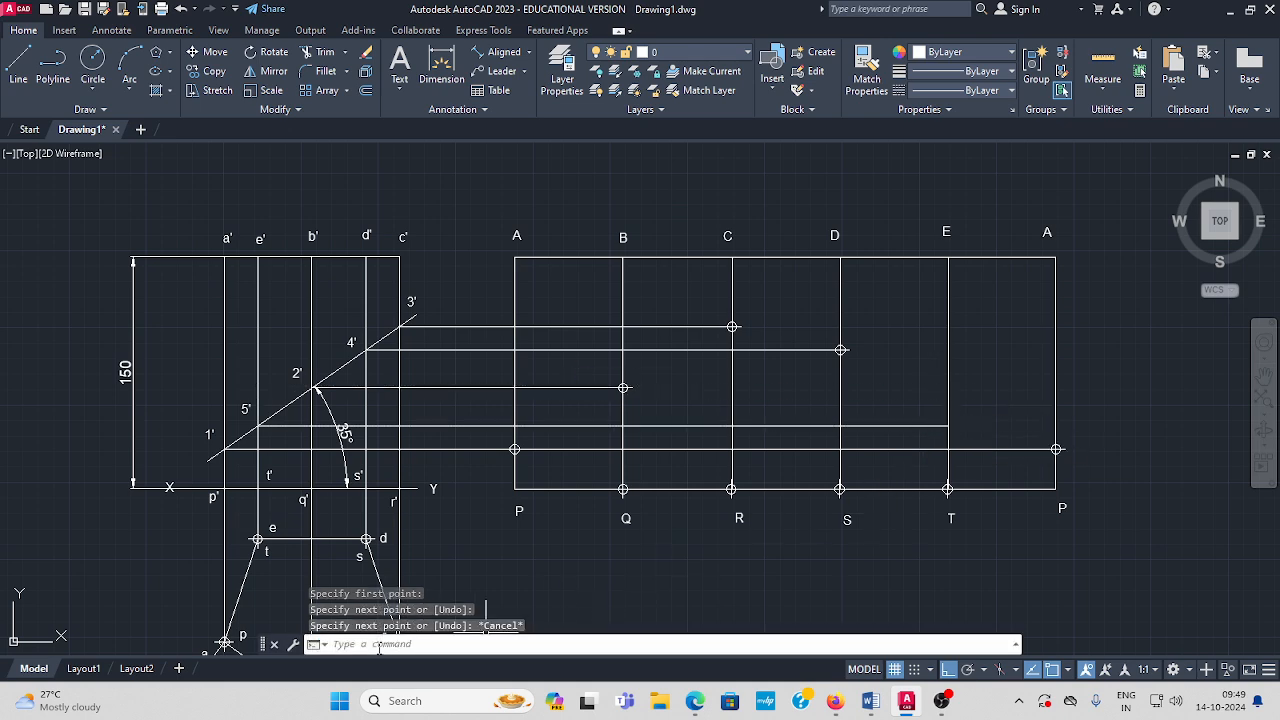
text(p)
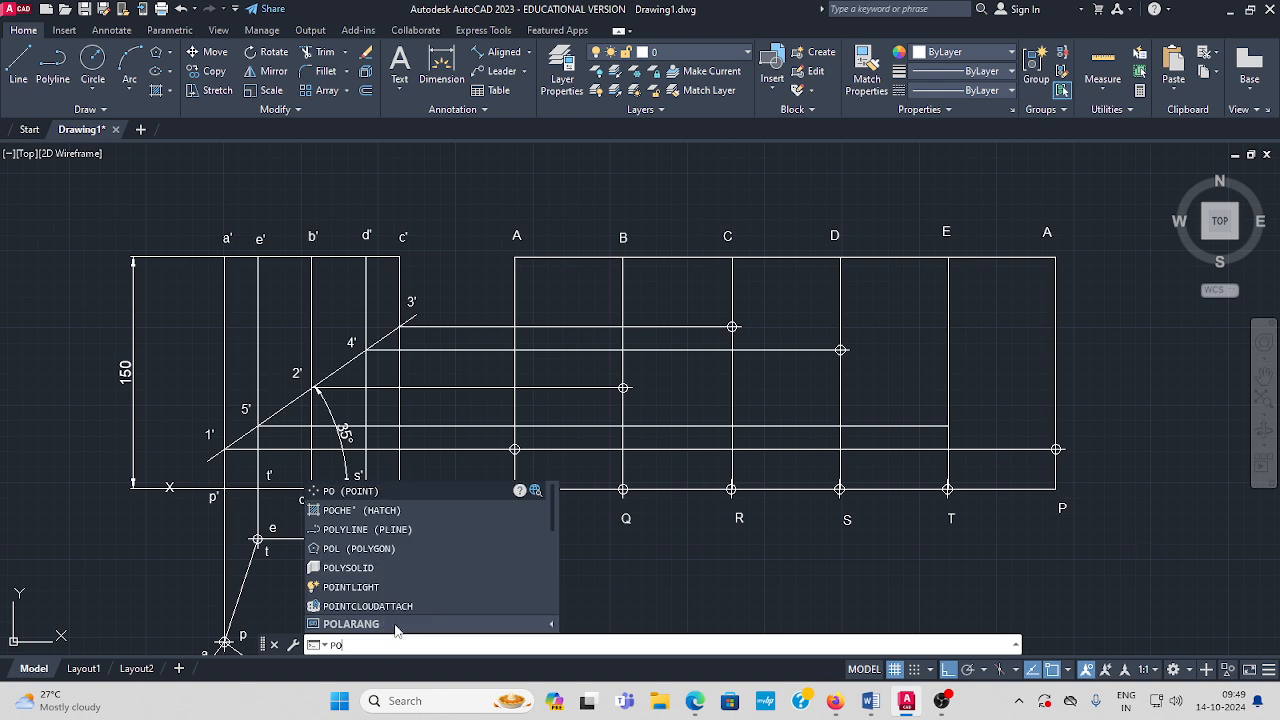
text(o)
click(362, 492)
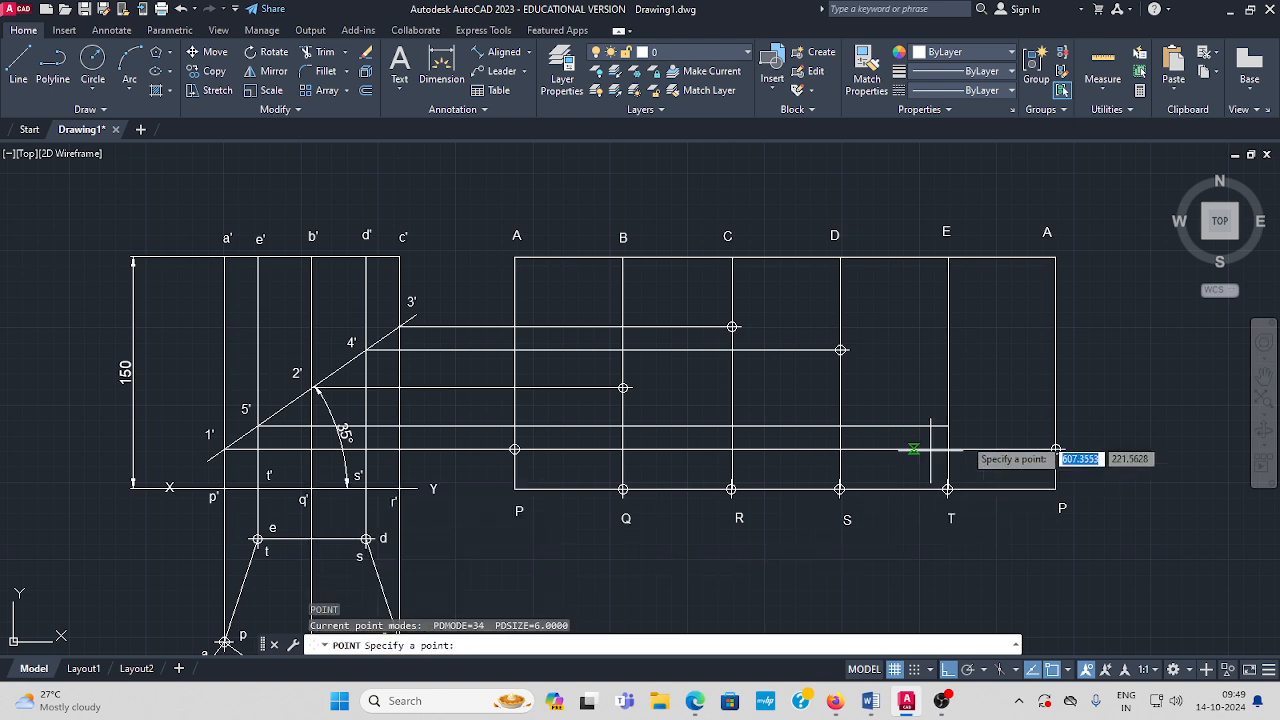
click(947, 426)
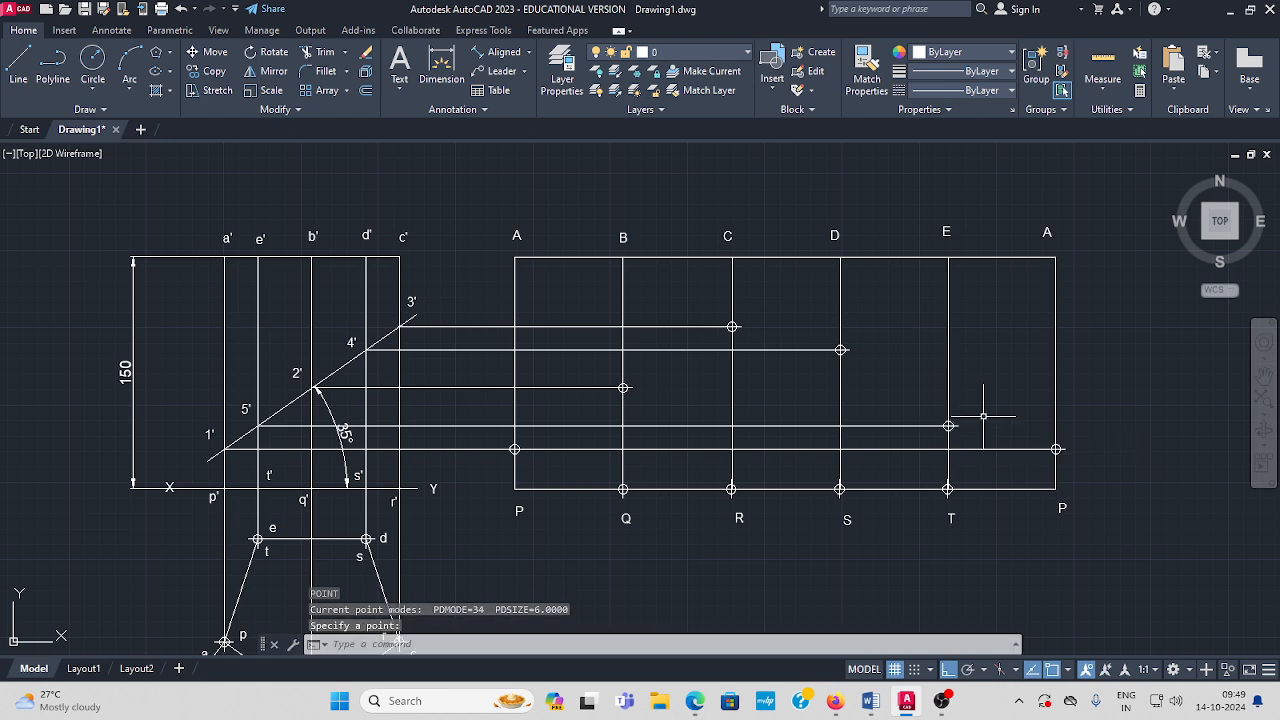
key(Escape)
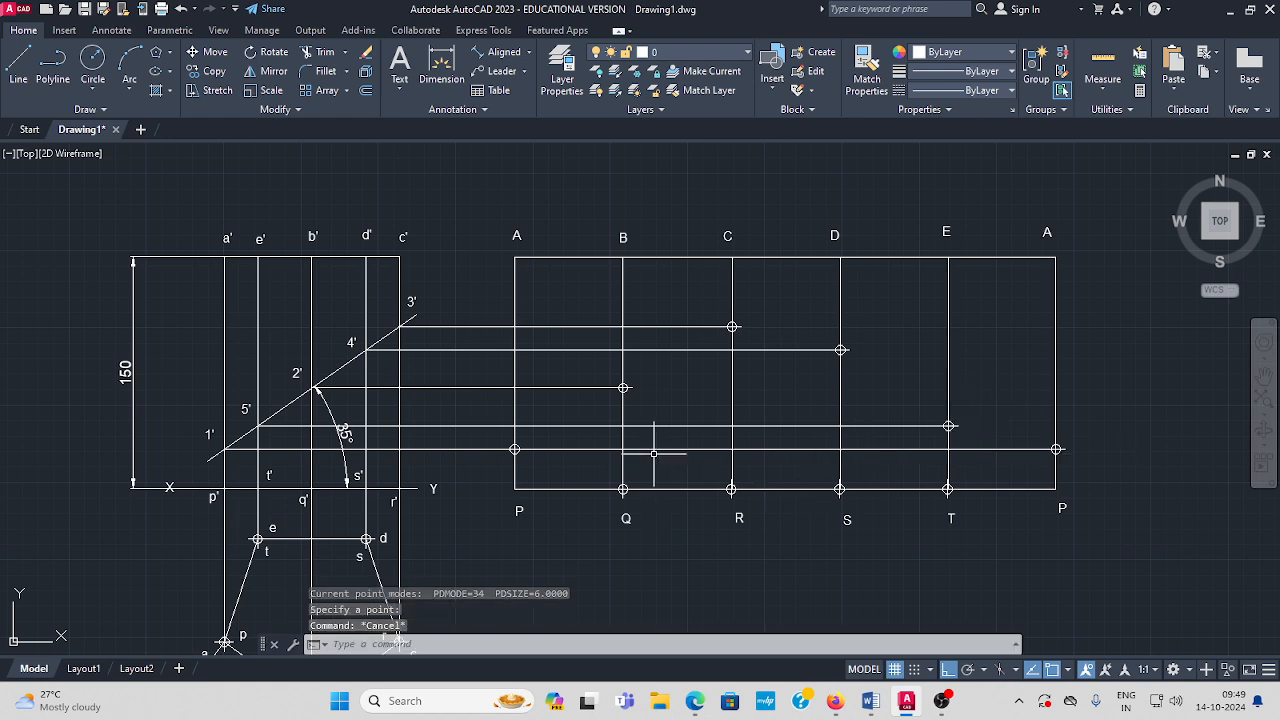
Label the development's marked cut points 1, 2, 3, 4, 5 and 1 in single-line text of height 6 and rotation 0
click(111, 30)
click(36, 92)
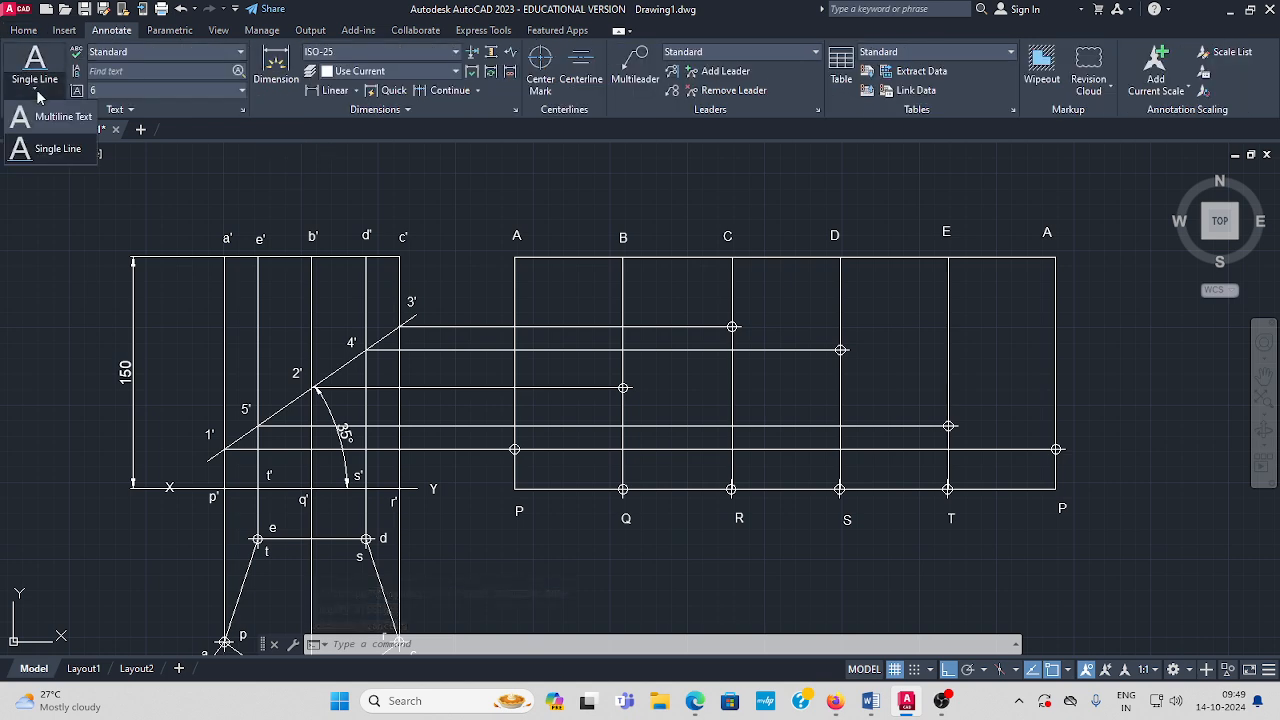
click(46, 152)
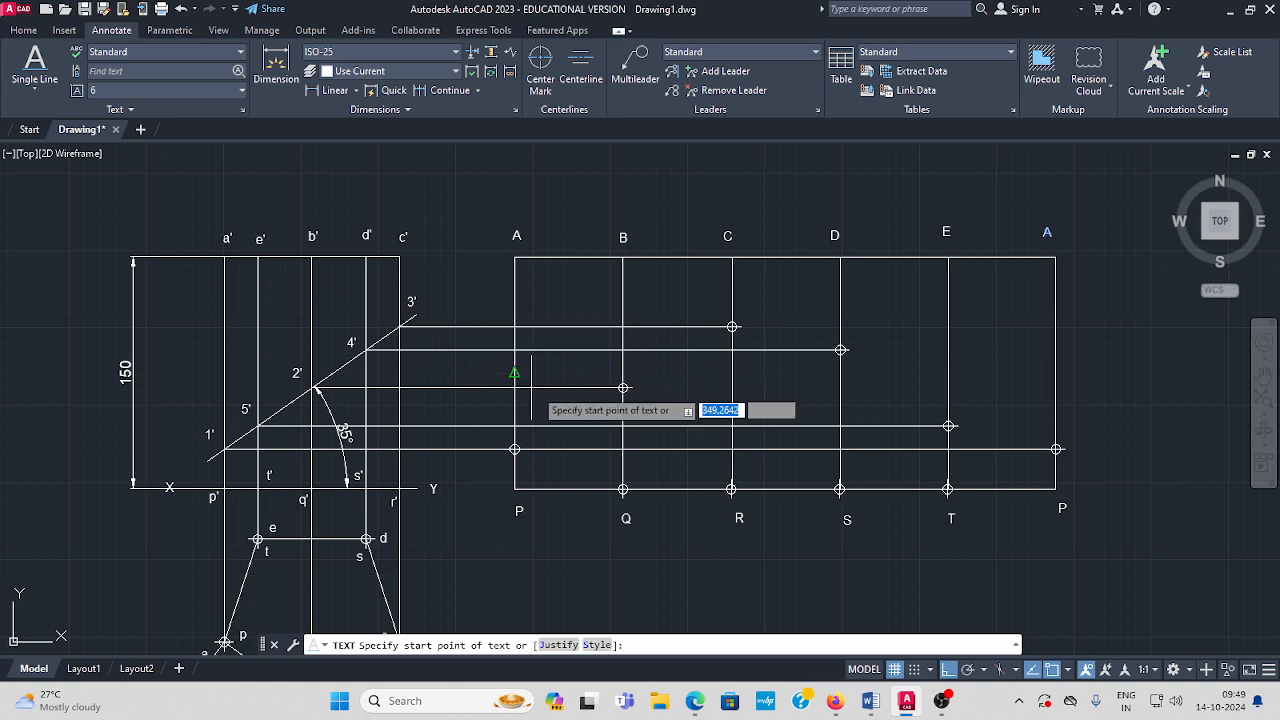
click(465, 541)
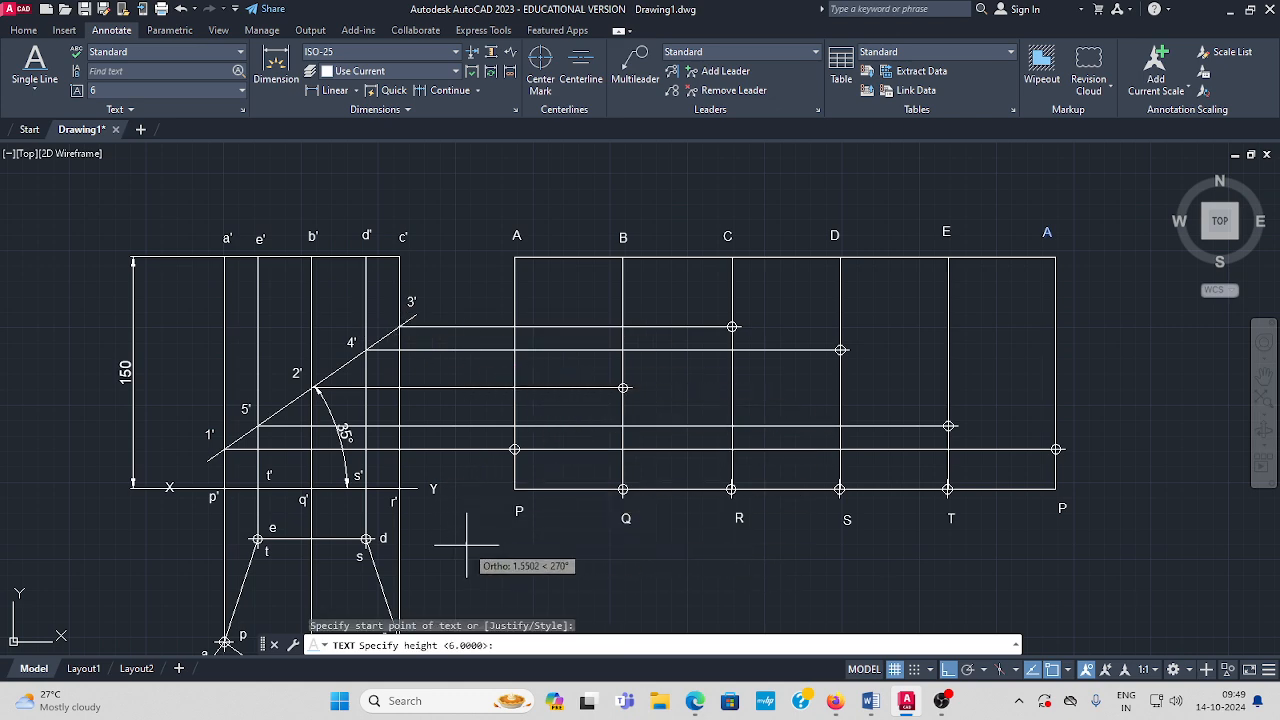
text(6)
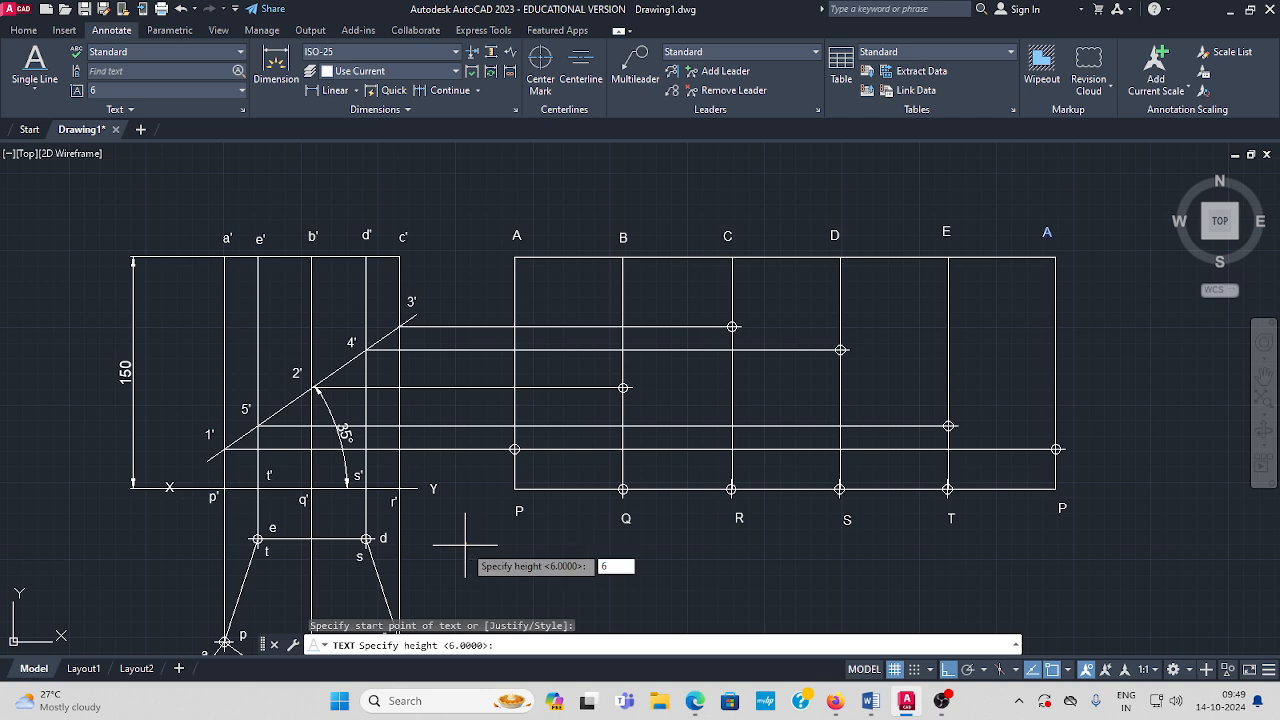
key(Return)
key(Return)
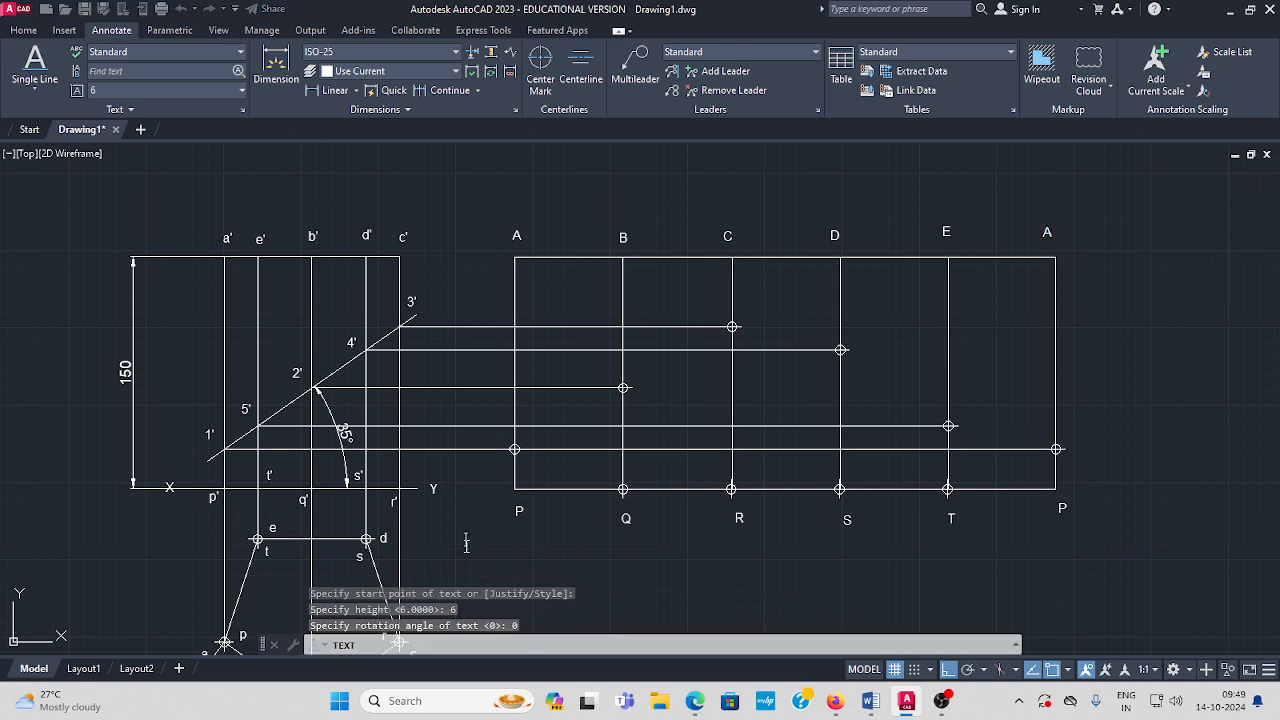
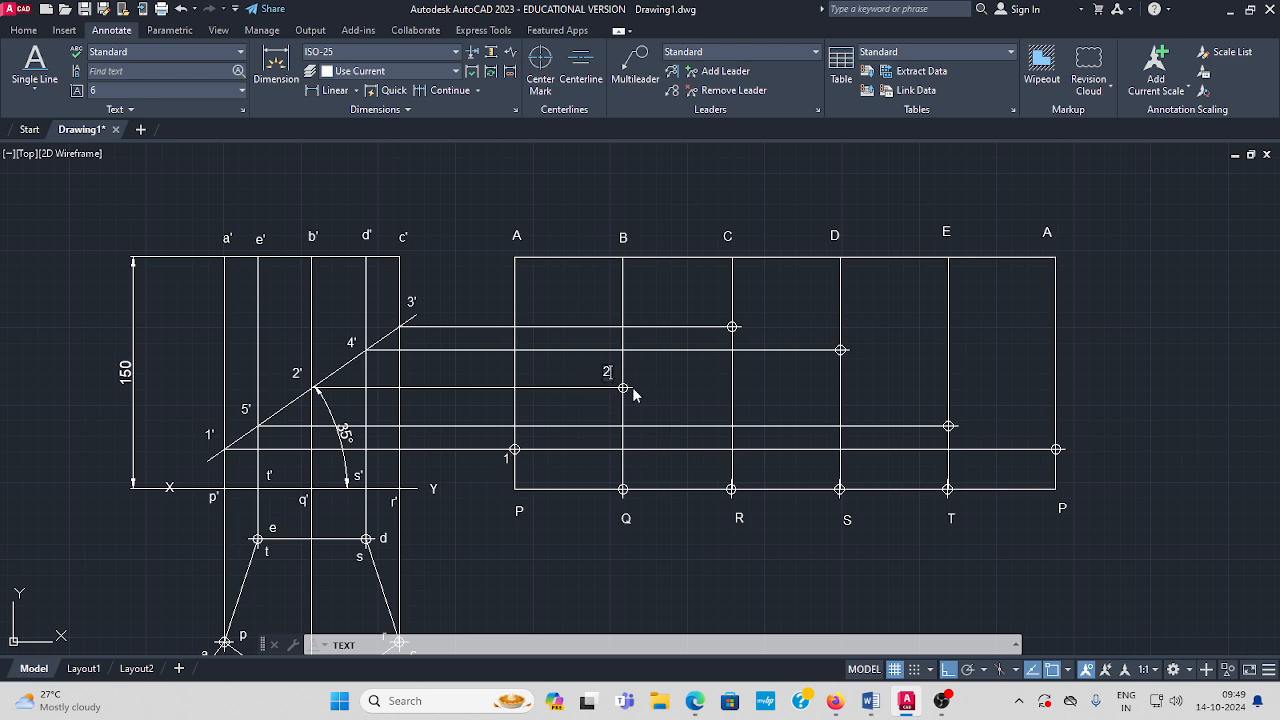
click(714, 312)
text(5)
click(1105, 421)
key(Return)
Copy the top-view pentagon from its corner d to point T, so its upper side lies along ST on the development's base line
middle_drag(587, 456, 558, 394)
click(27, 31)
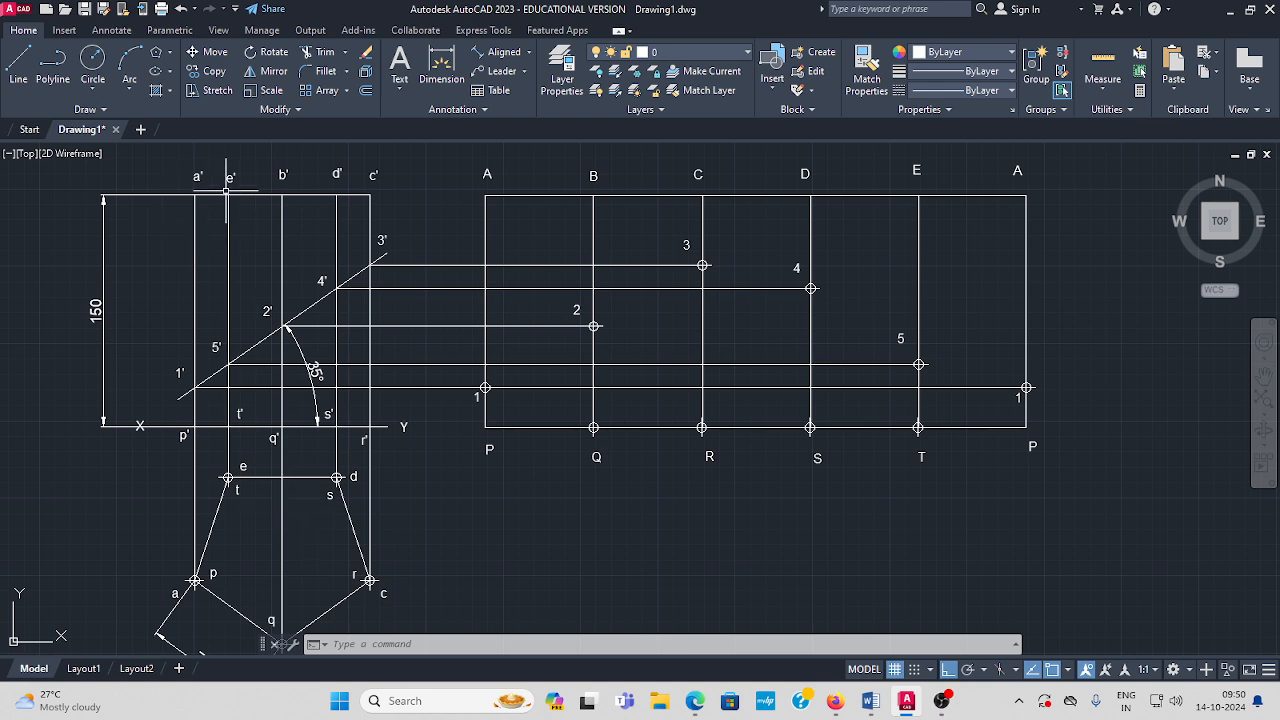
click(216, 76)
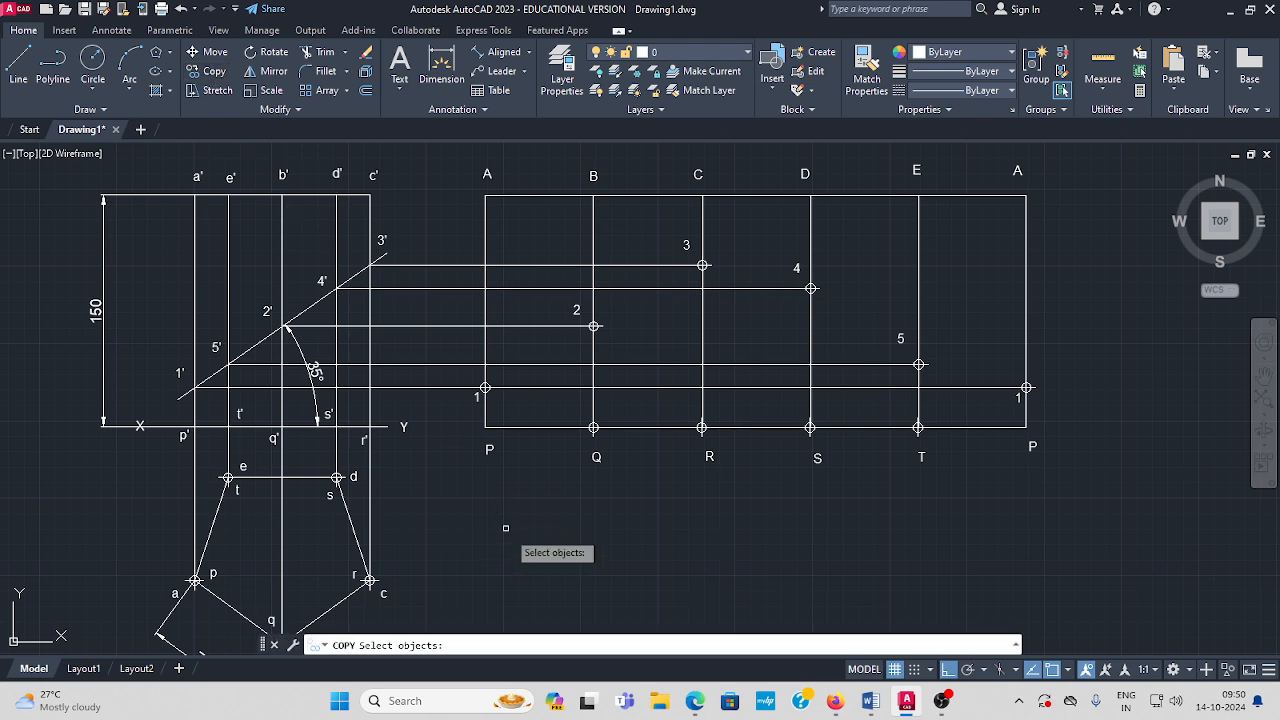
click(353, 532)
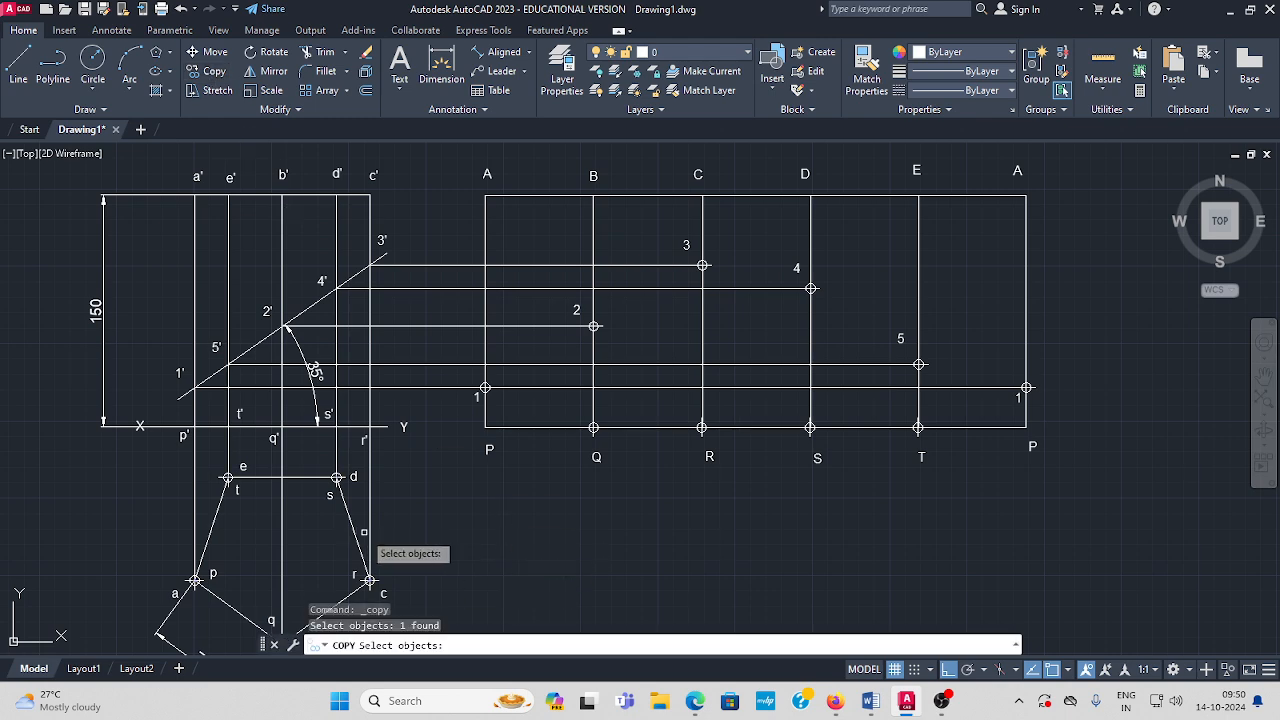
key(Return)
click(338, 476)
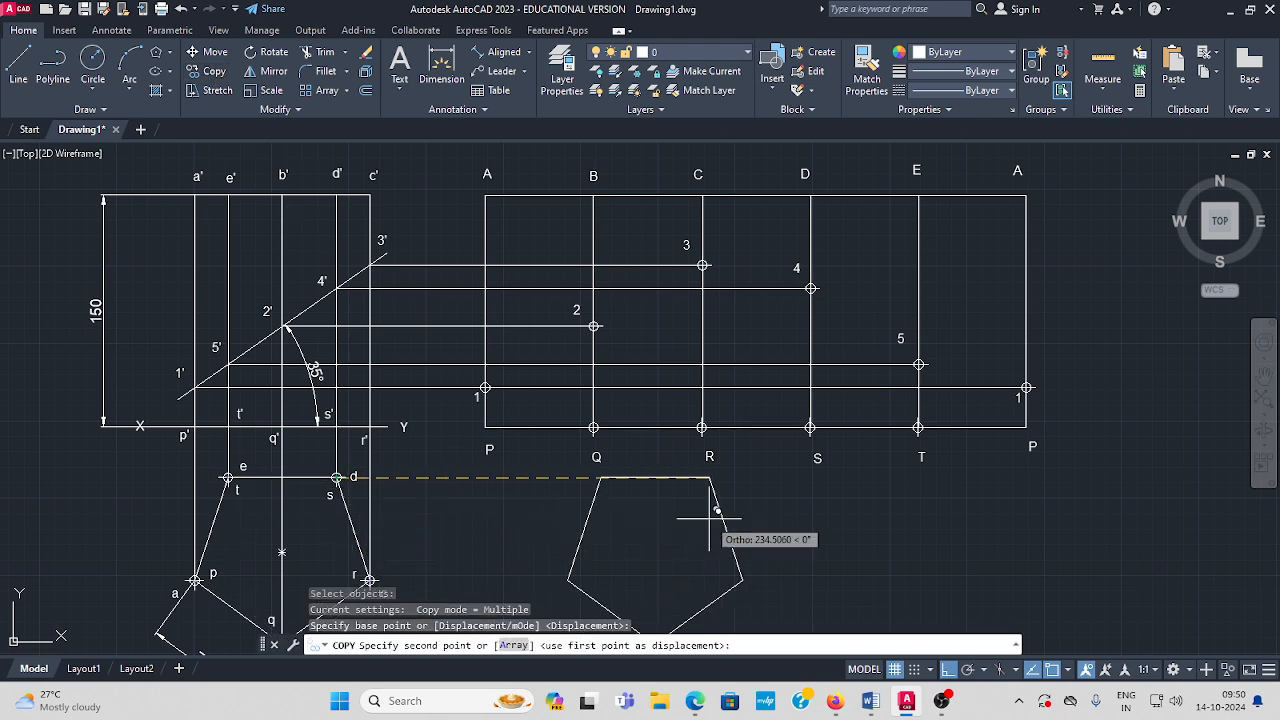
click(918, 428)
key(Escape)
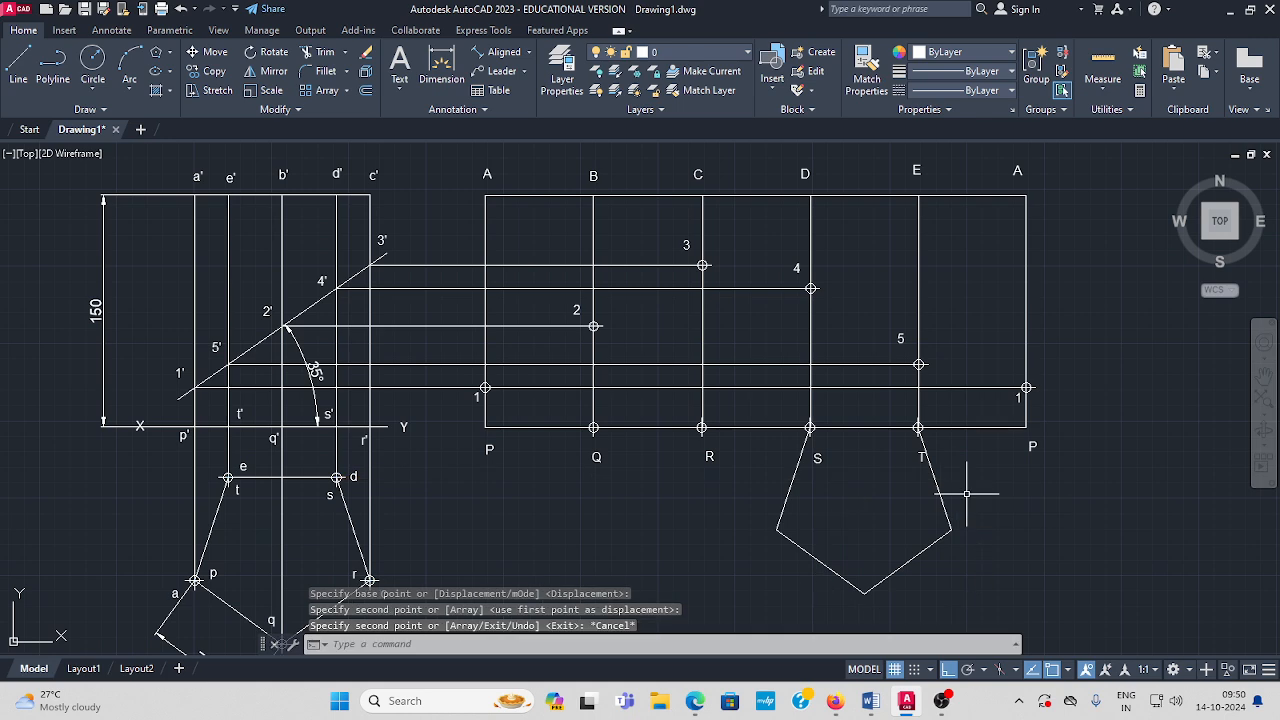
scroll(900, 487, down, 1)
middle_drag(864, 471, 766, 429)
scroll(727, 429, up, 1)
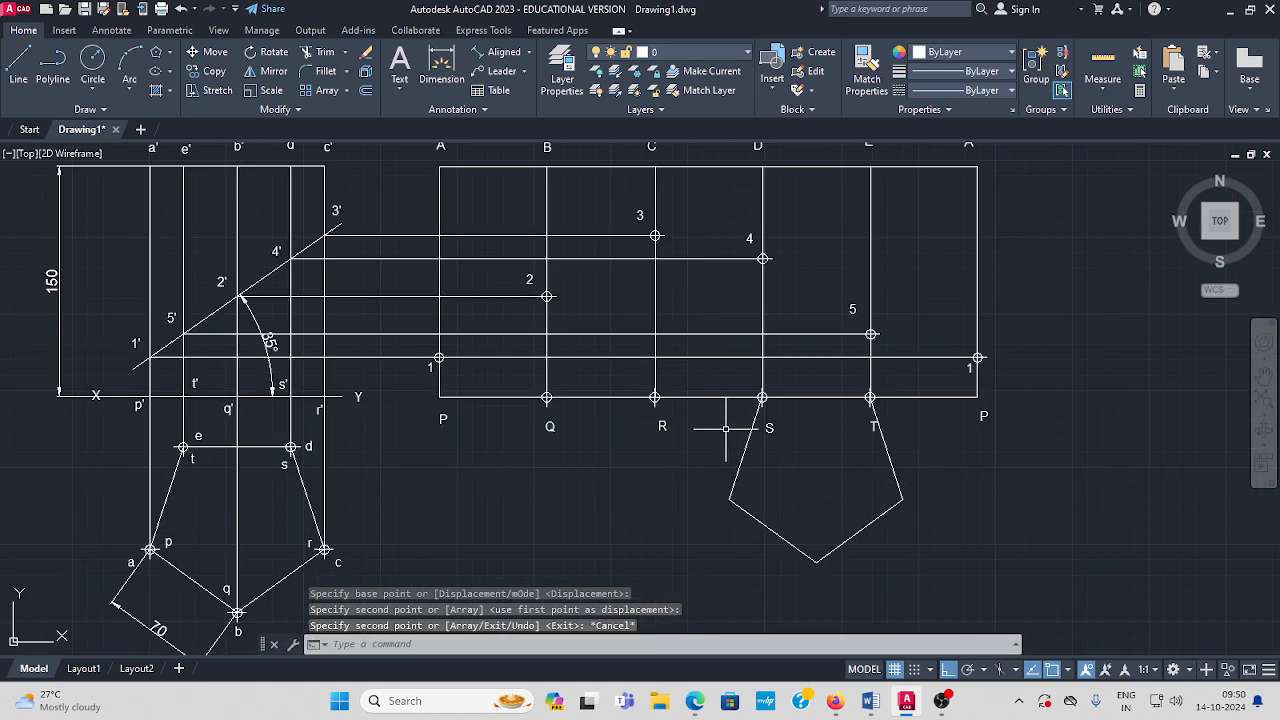
middle_drag(587, 451, 573, 488)
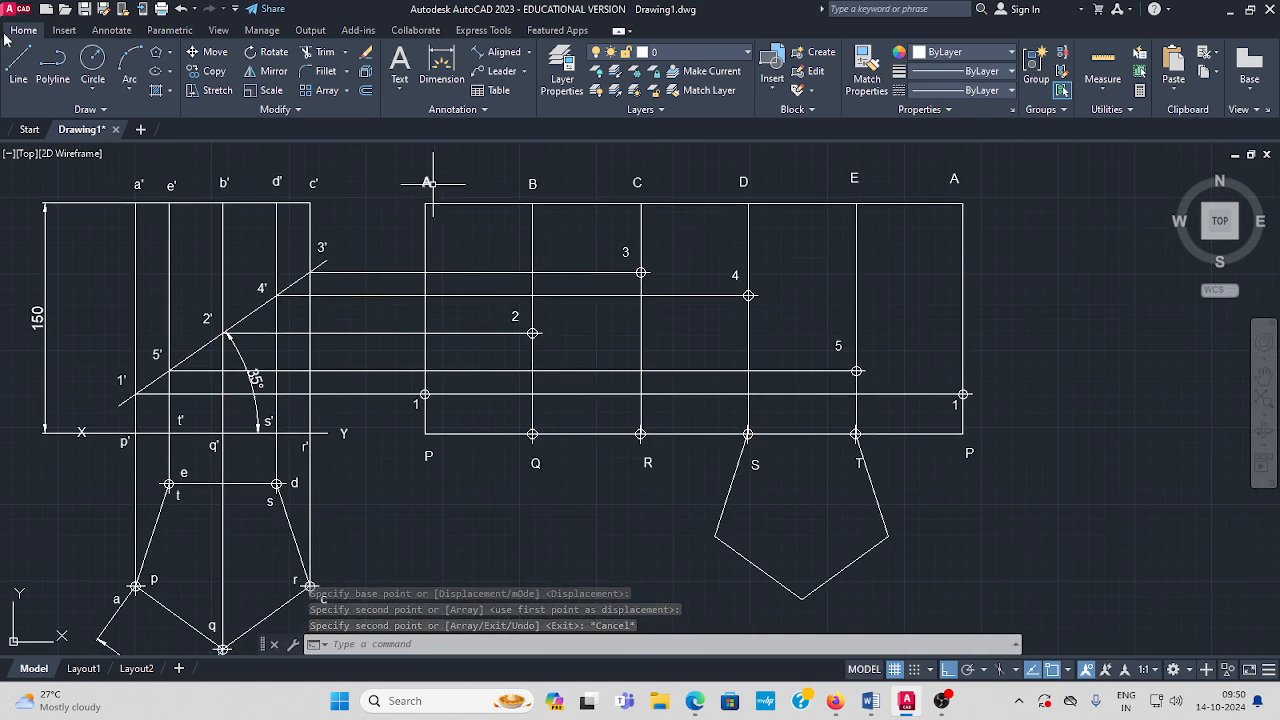
Draw connected lines through the development's cut points 1, 2, 3, 4, 5 and 1, closing down to P, along the base line and up to the start
click(18, 66)
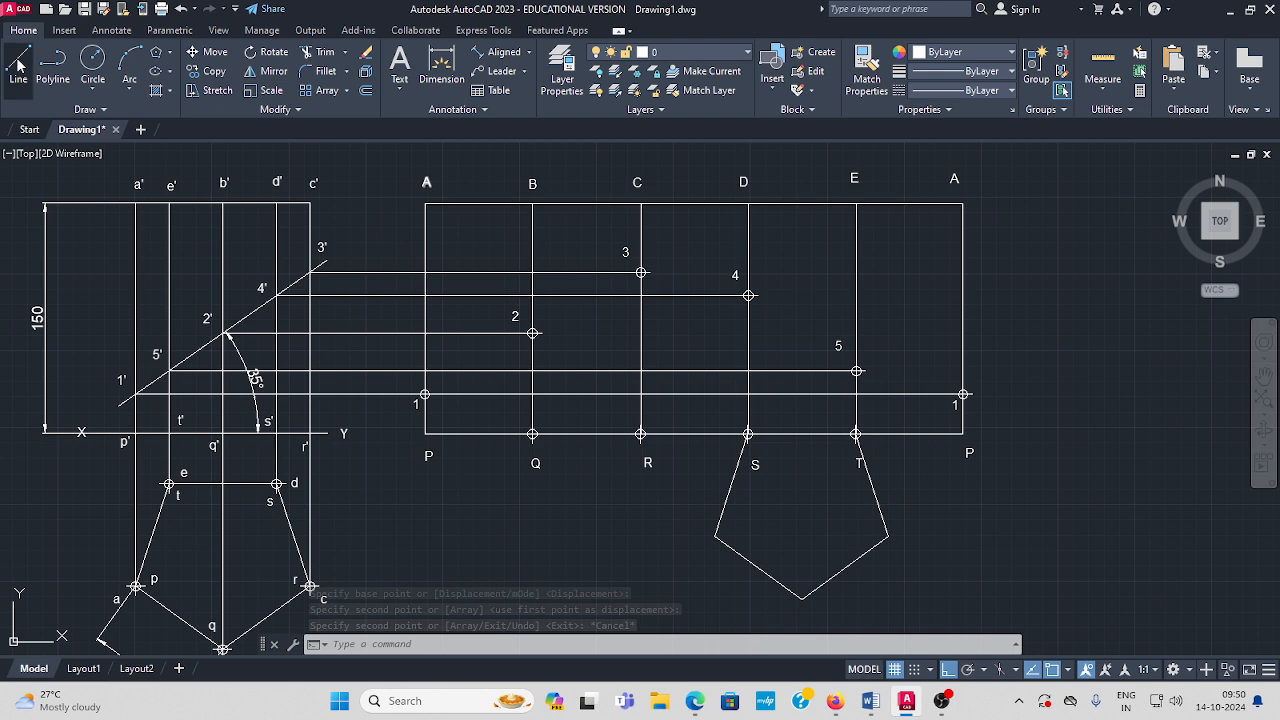
click(424, 394)
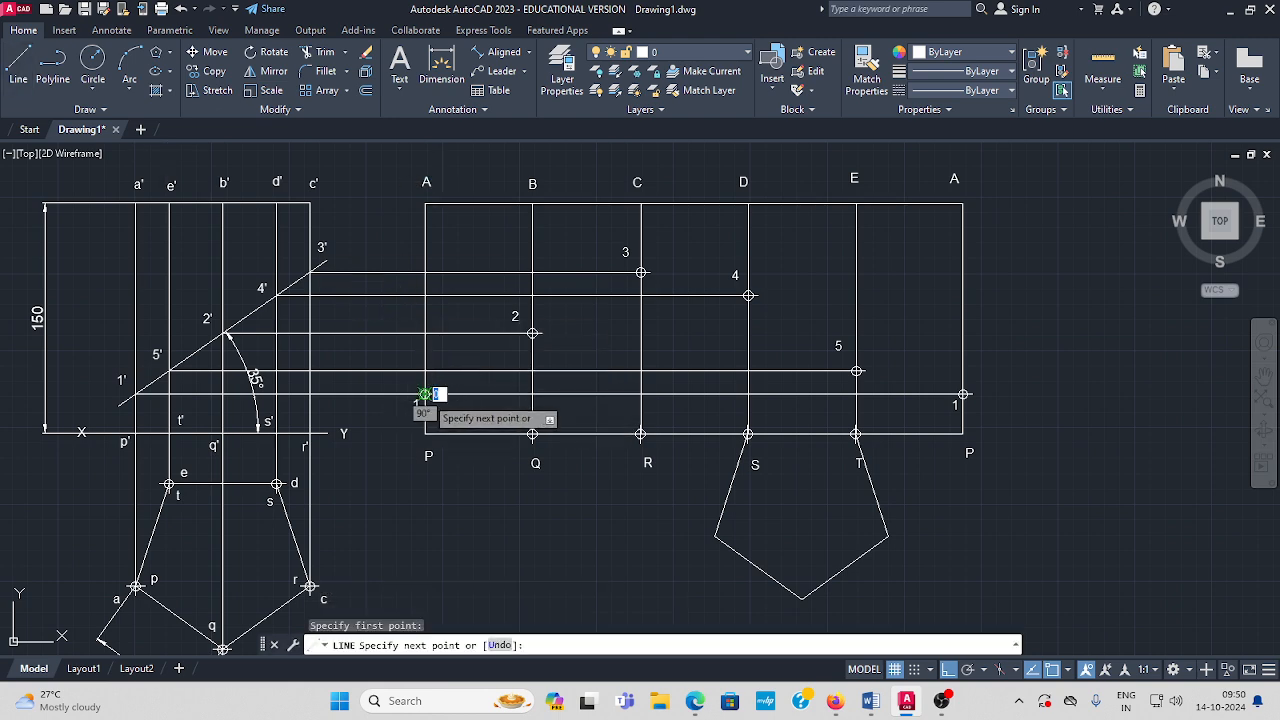
click(532, 333)
click(641, 272)
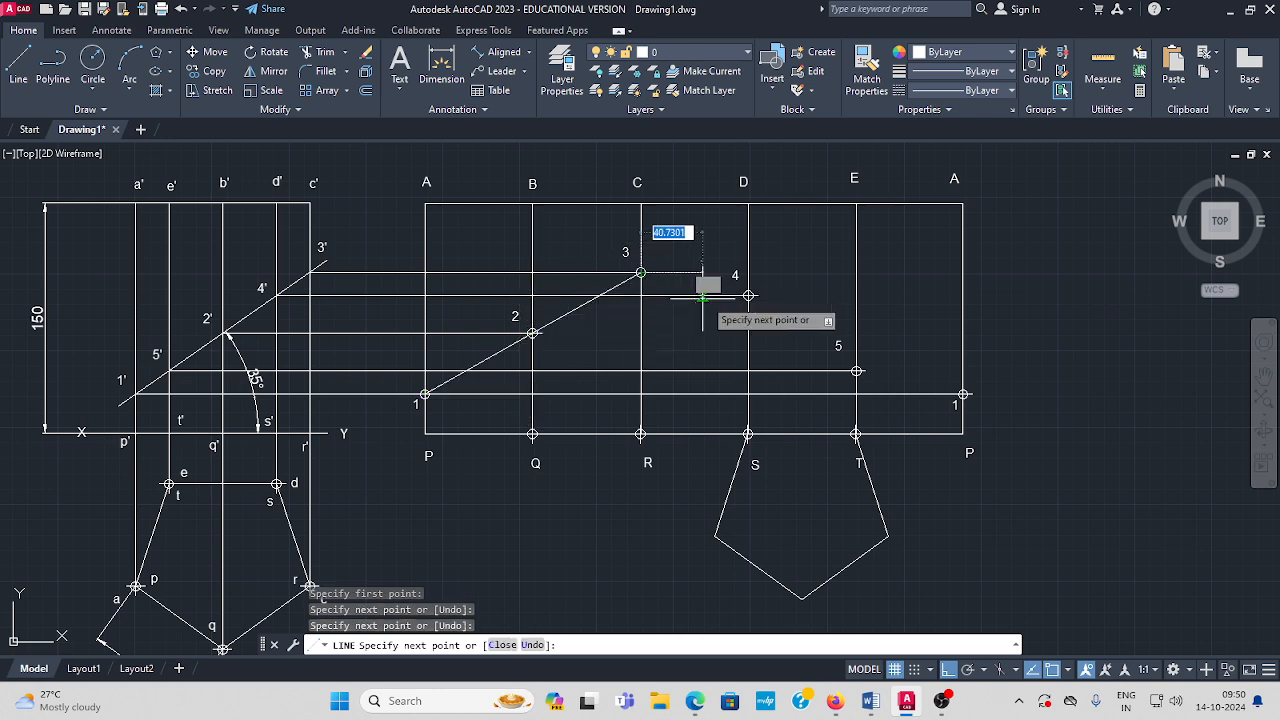
click(748, 295)
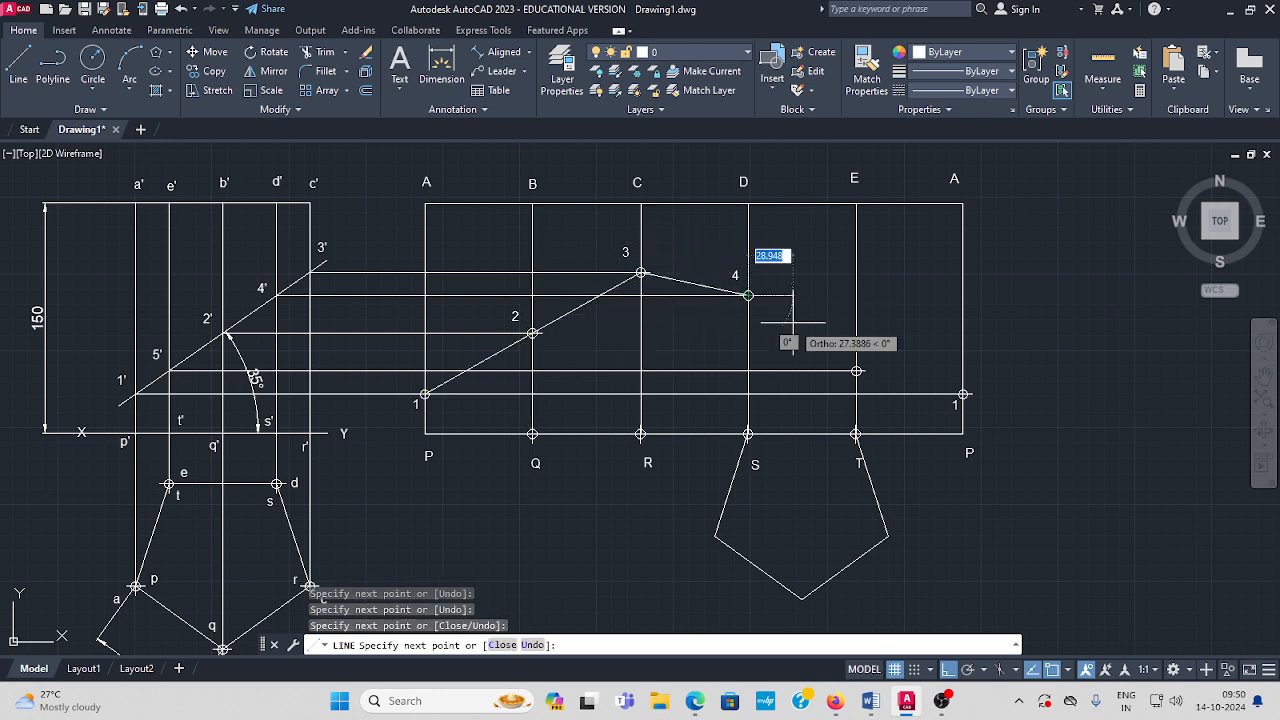
click(856, 371)
click(962, 394)
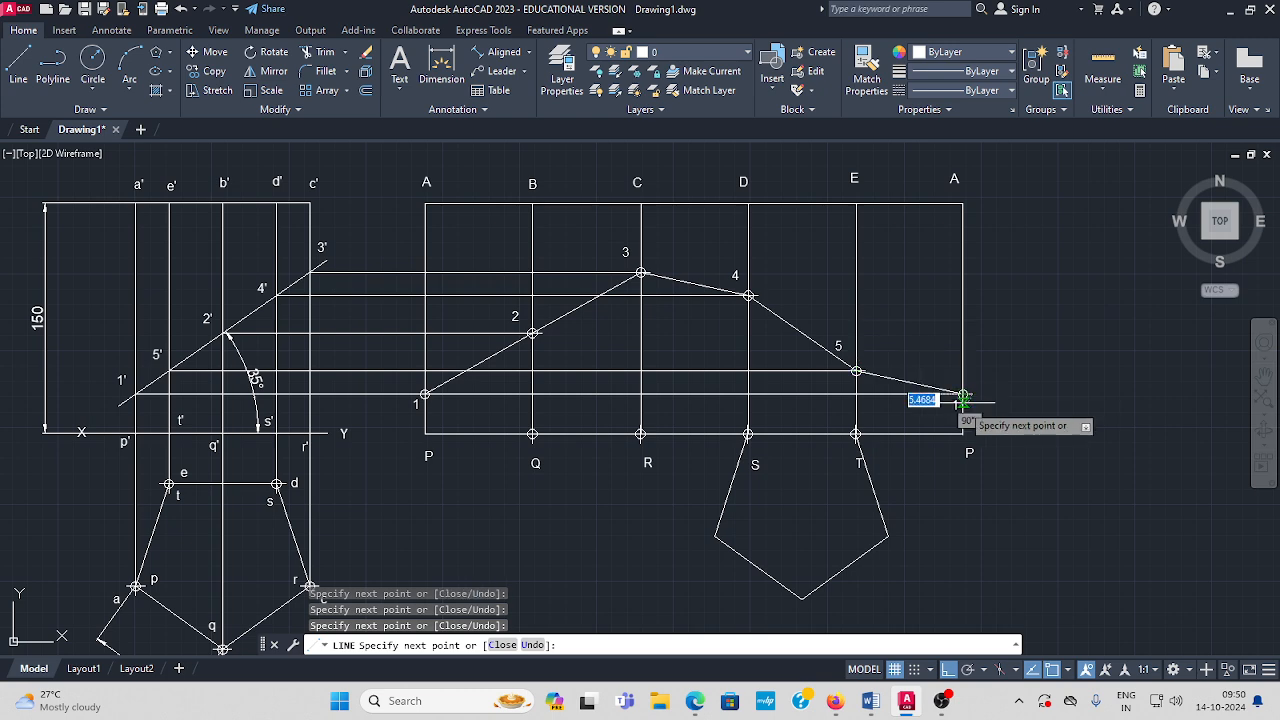
click(962, 433)
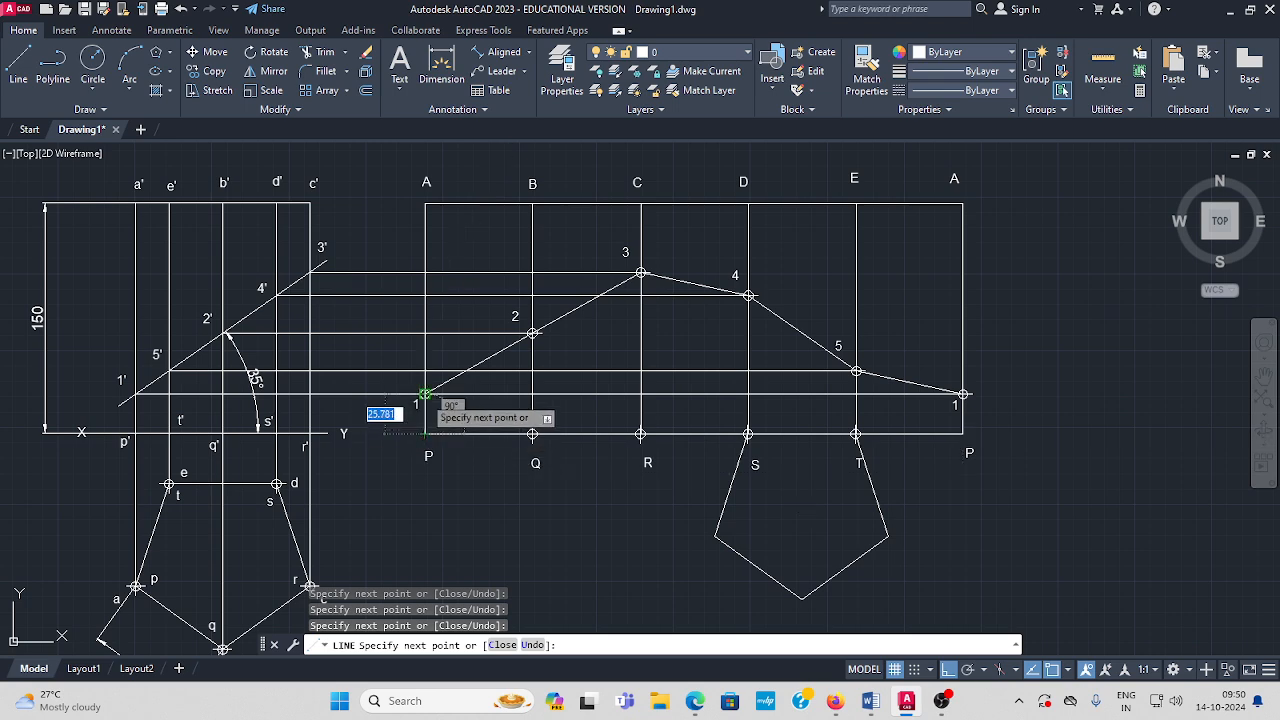
key(Escape)
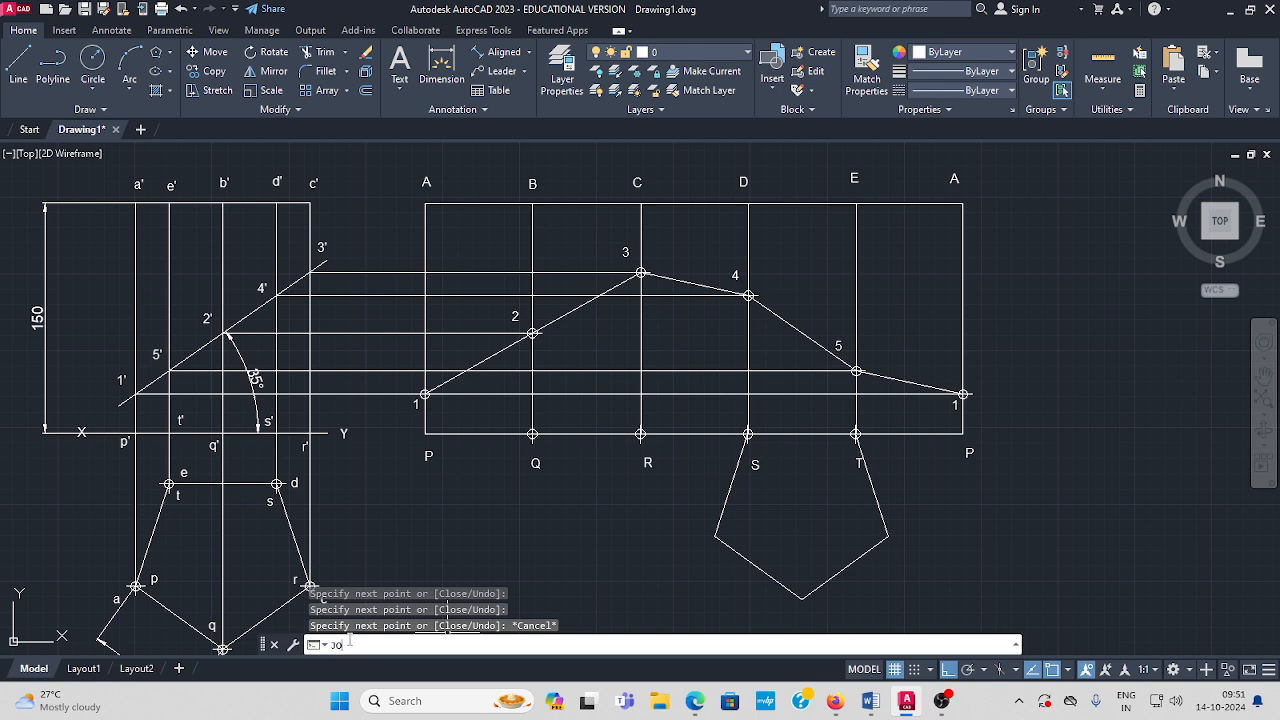
Join segments 1-2, 3-4, 4-5 and 5-1 with the development's two short side edges and base line into one polyline
text(JOIN)
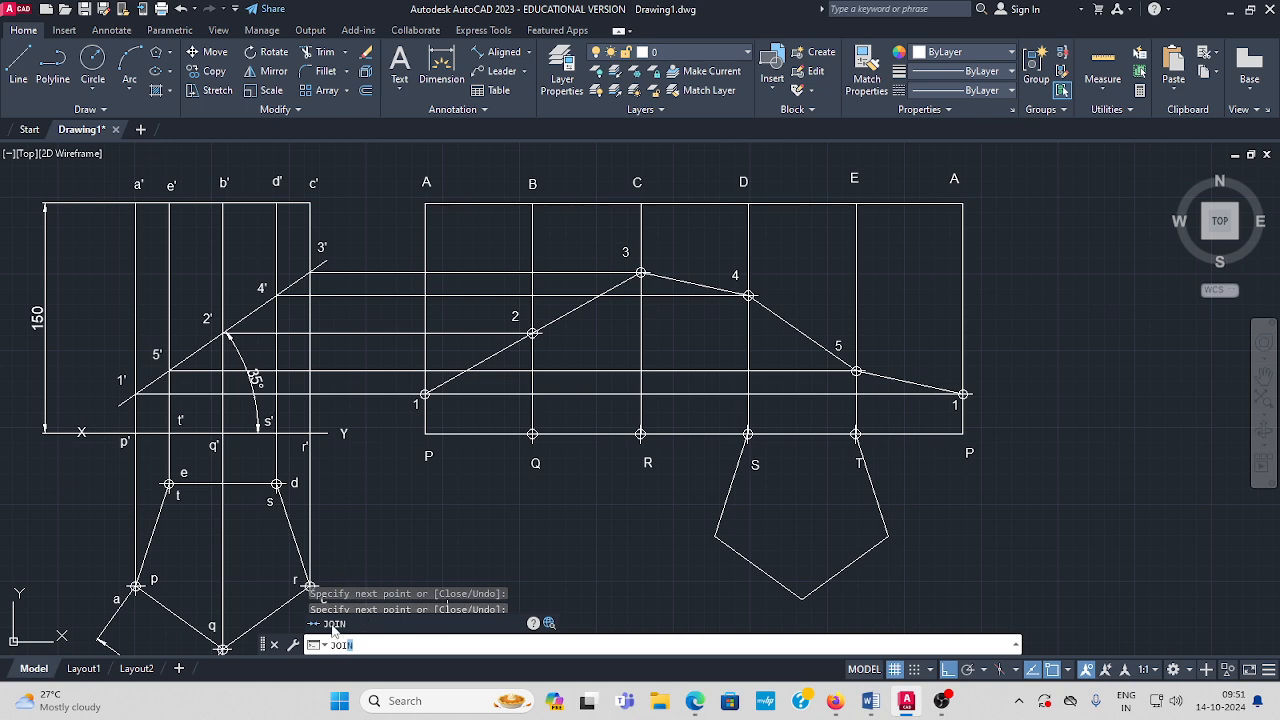
key(Return)
click(490, 357)
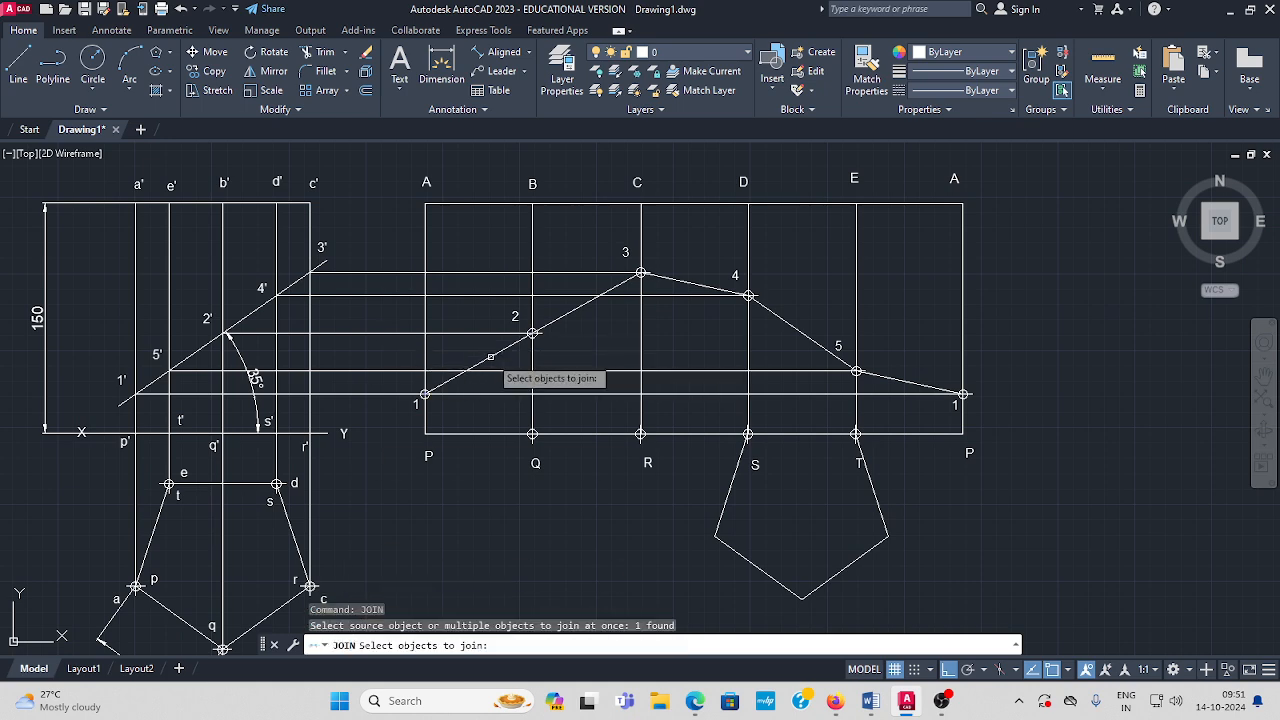
click(680, 281)
click(780, 318)
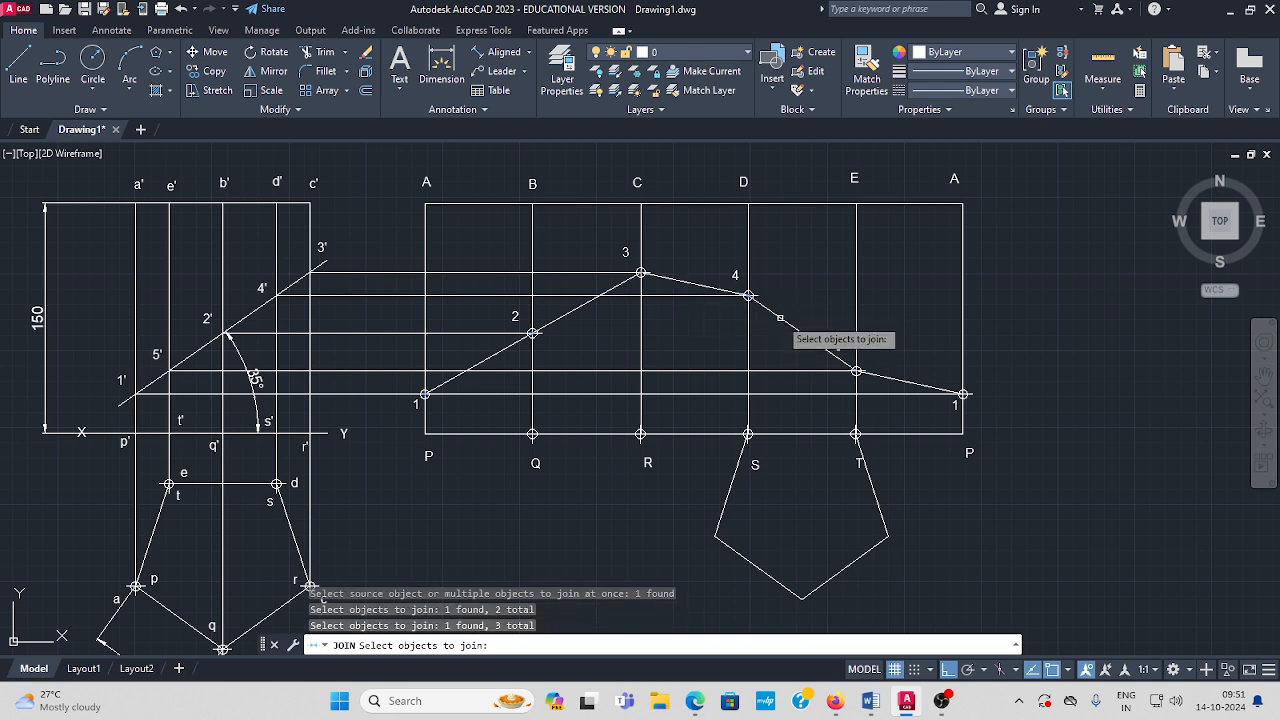
click(895, 379)
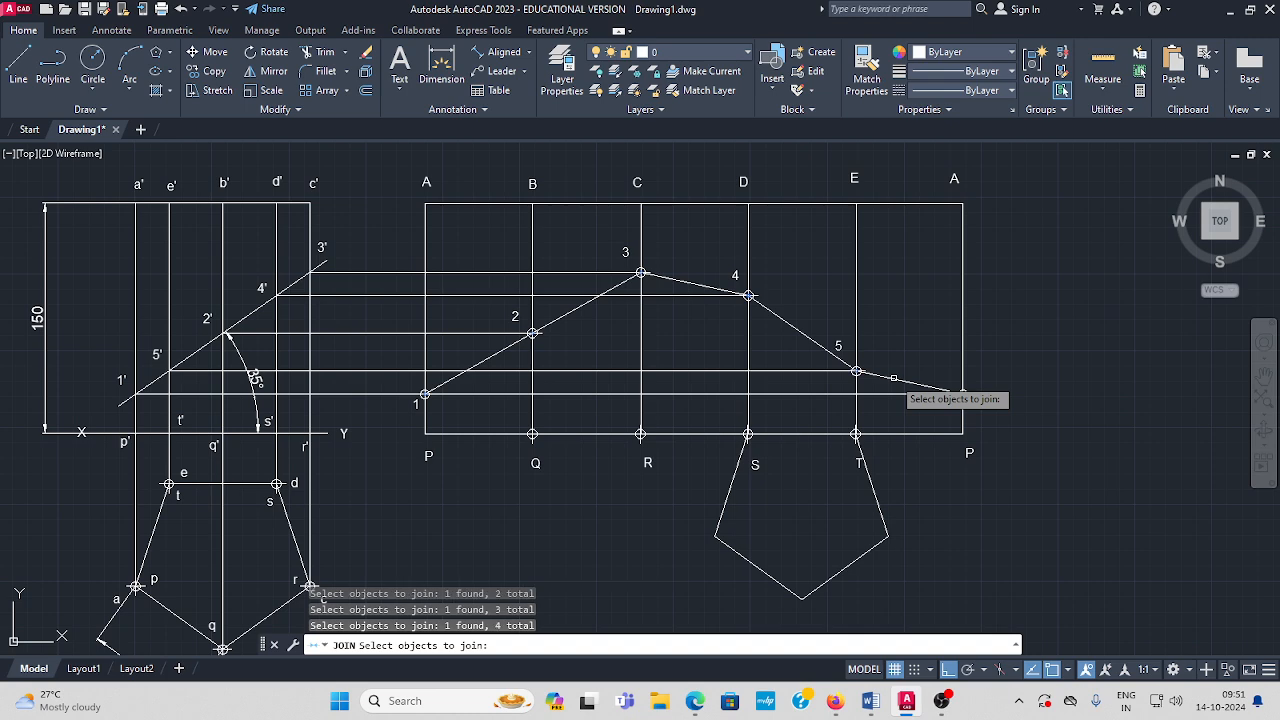
click(962, 416)
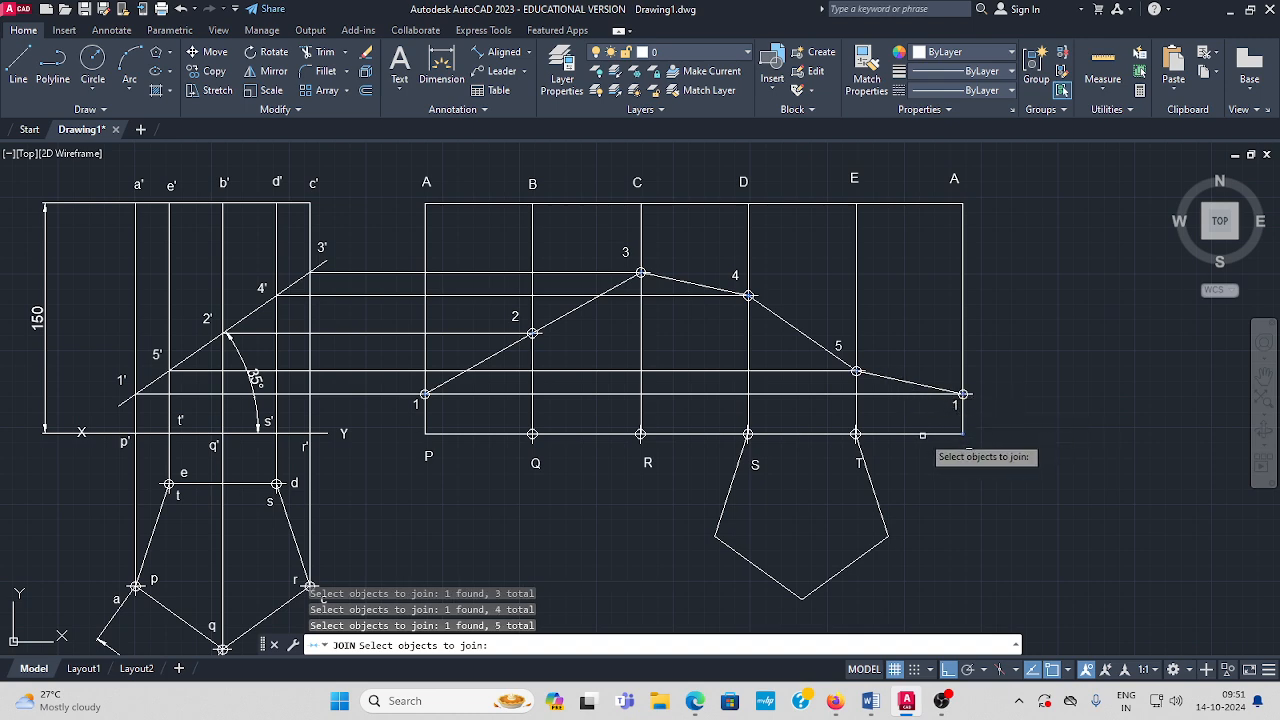
click(922, 435)
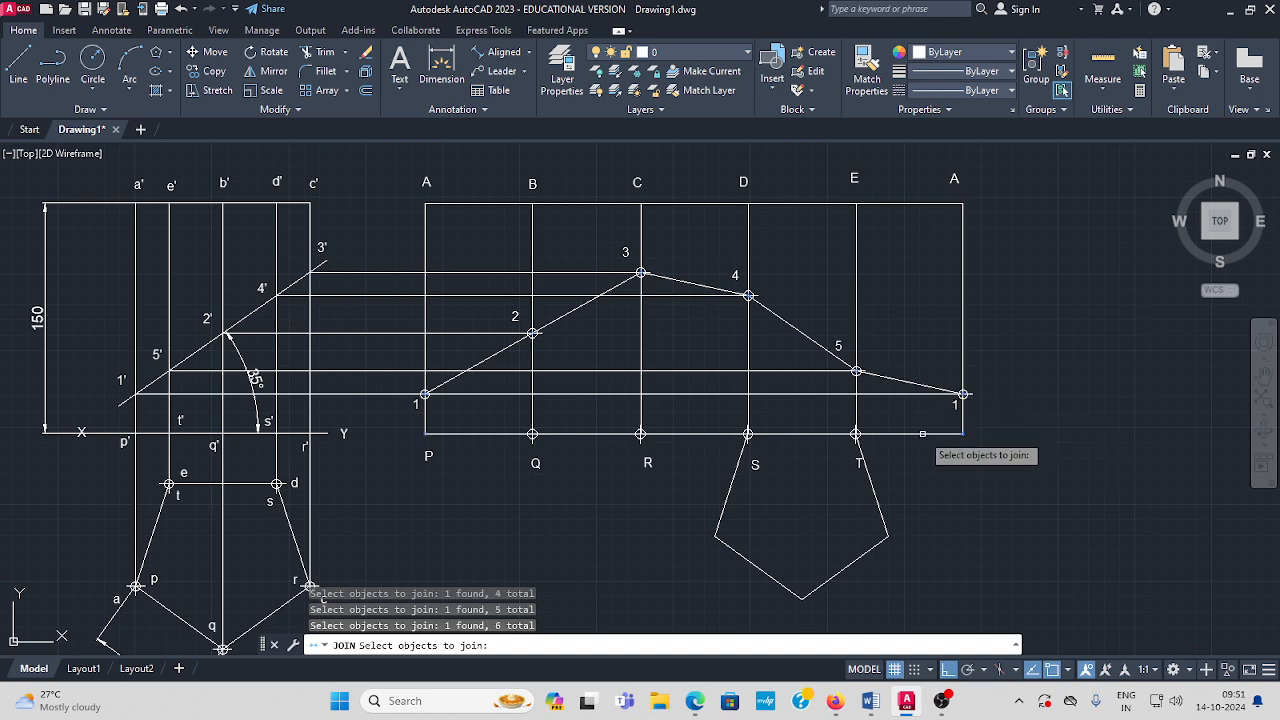
click(424, 420)
click(450, 381)
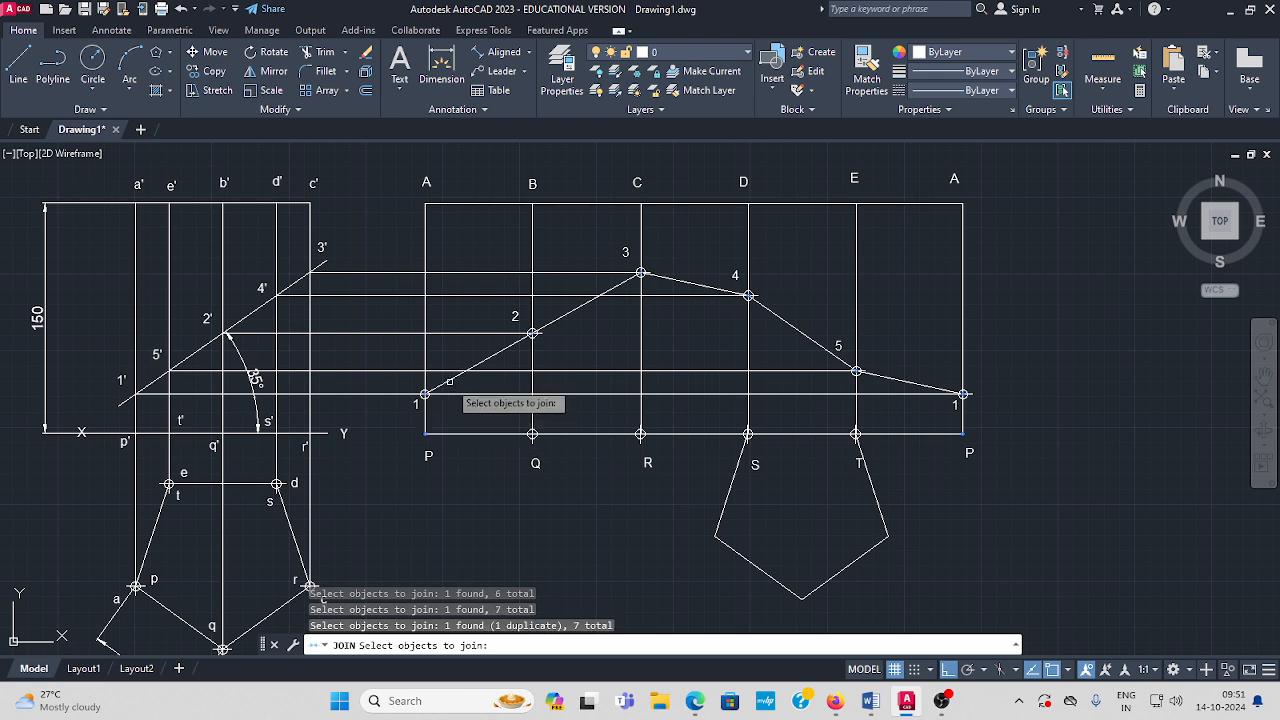
key(Return)
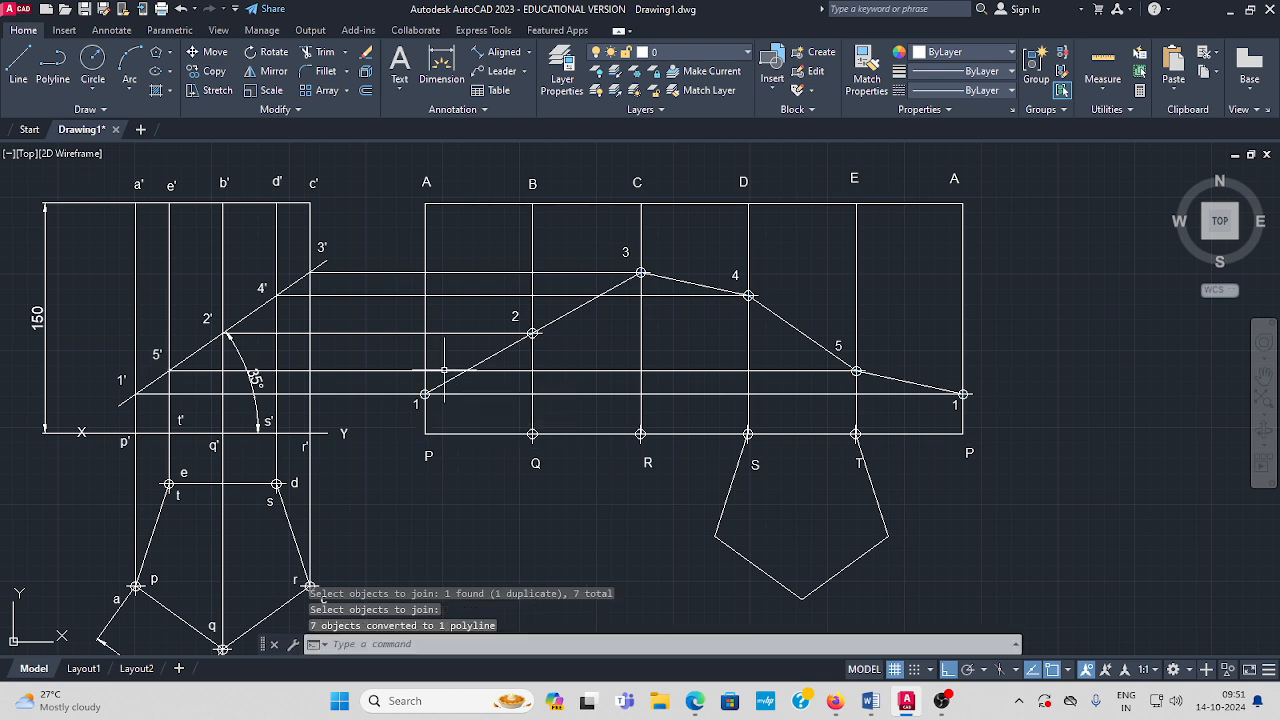
Change the colour of the joined lower-portion outline polyline in the development to yellow
click(495, 353)
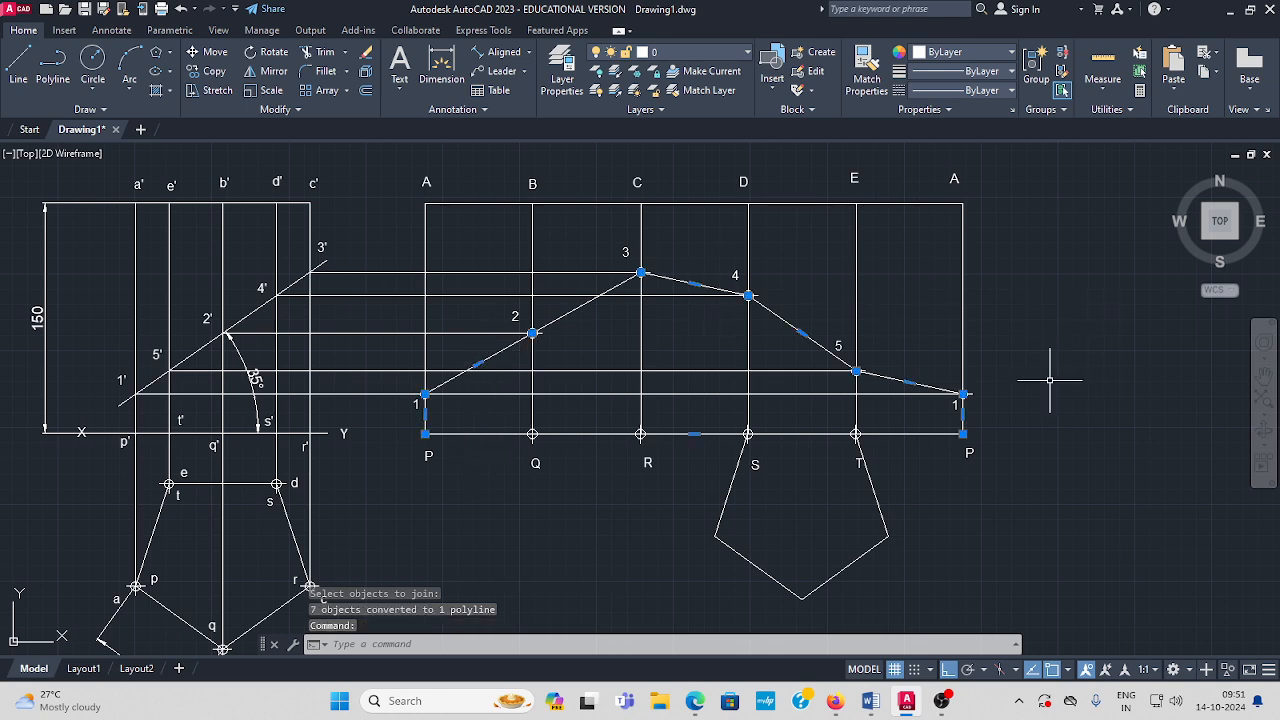
click(1011, 52)
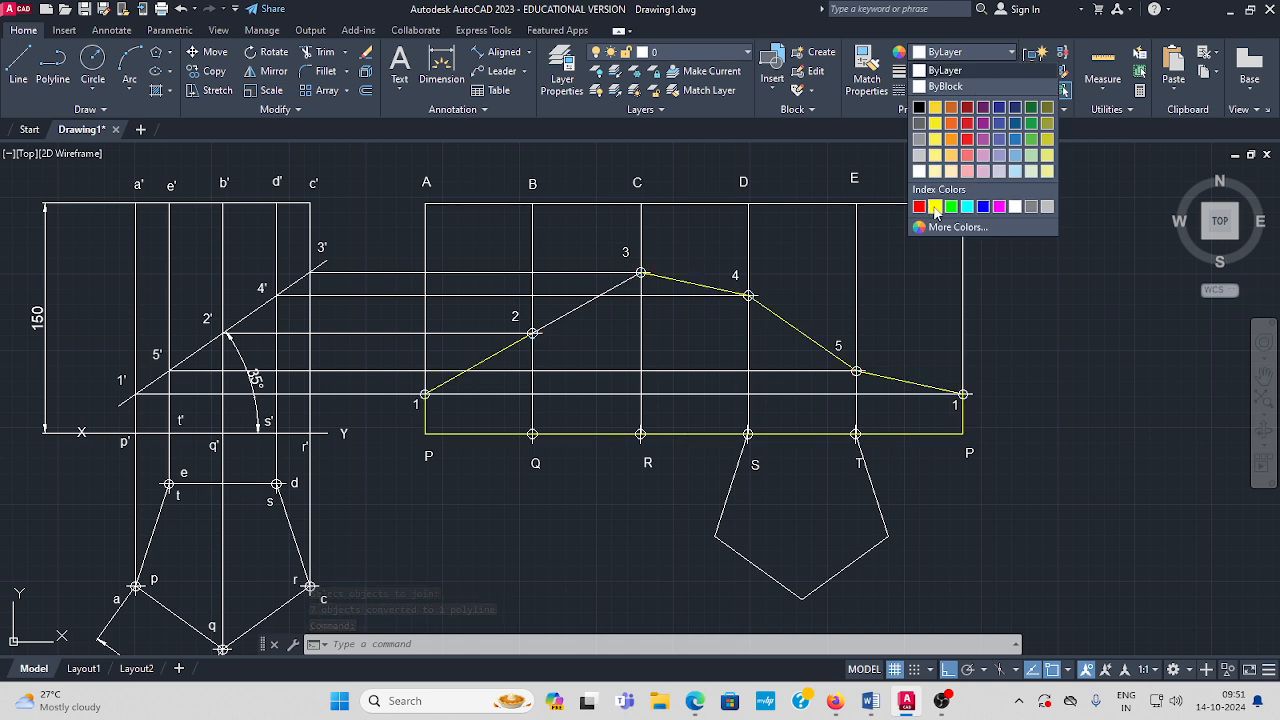
click(934, 207)
key(Escape)
key(Escape)
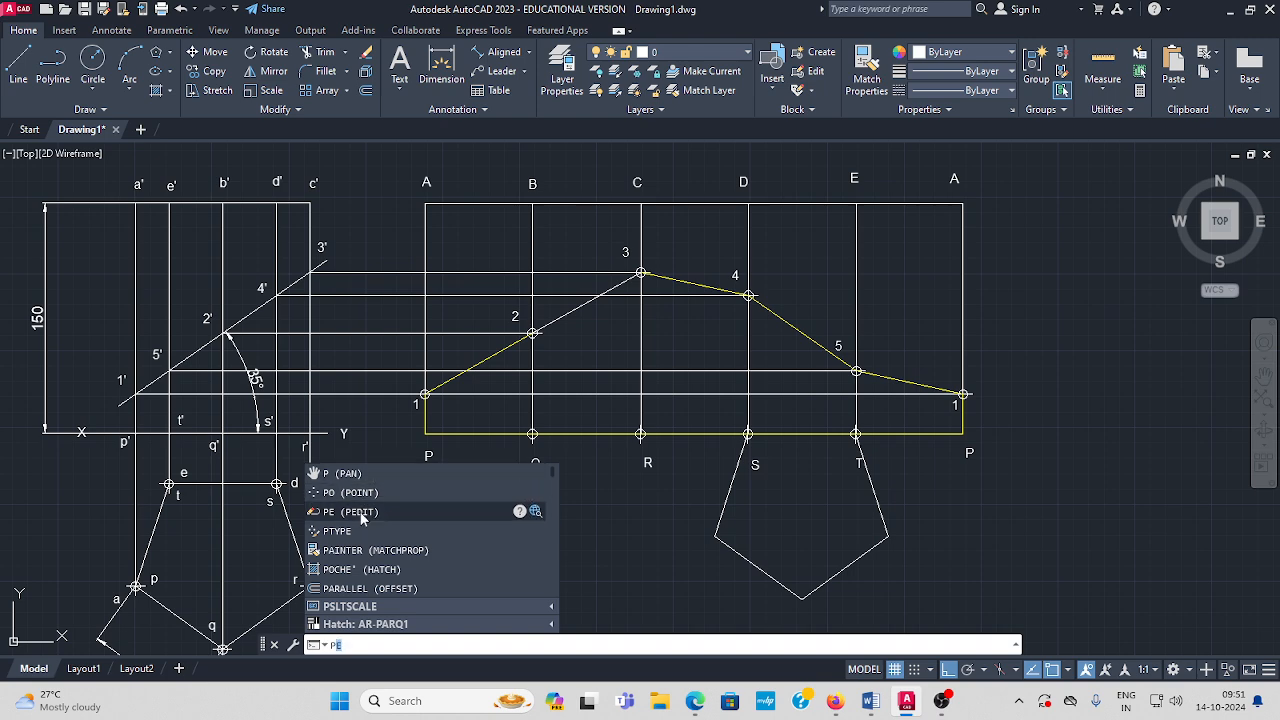
Set the yellow lower-portion outline's width to 1 for all segments with PEDIT
click(350, 512)
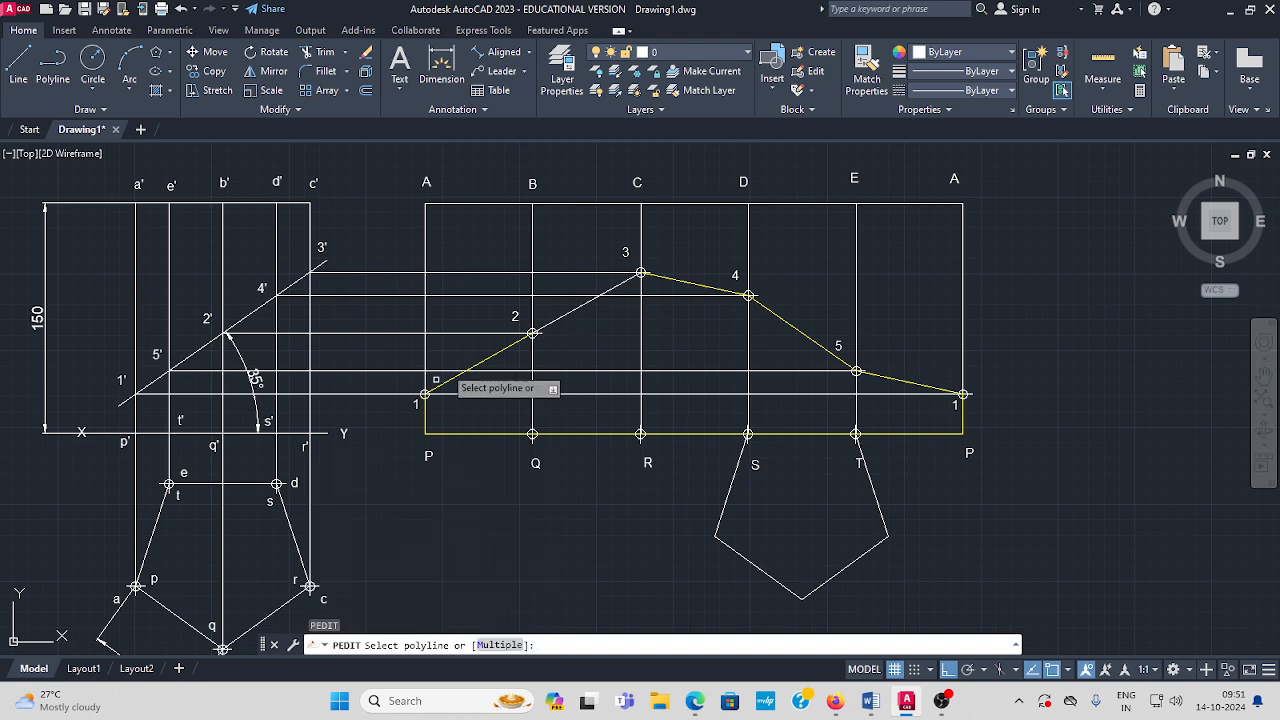
click(483, 359)
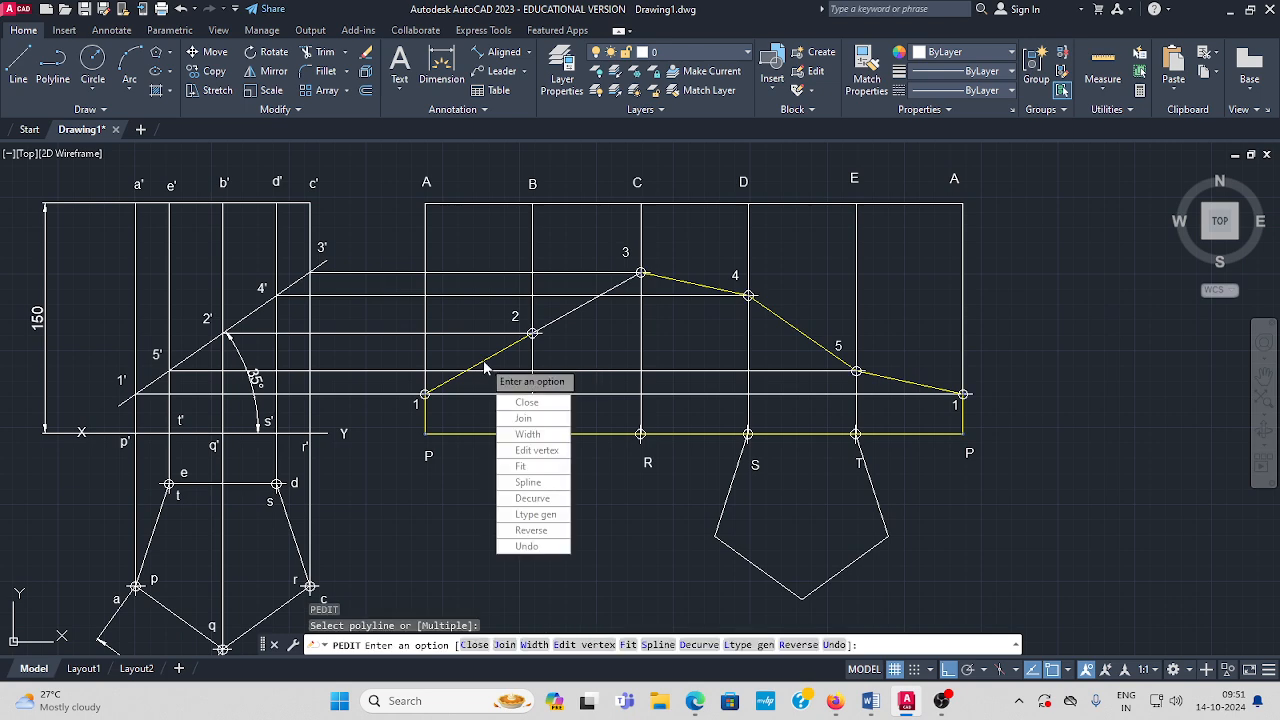
click(533, 435)
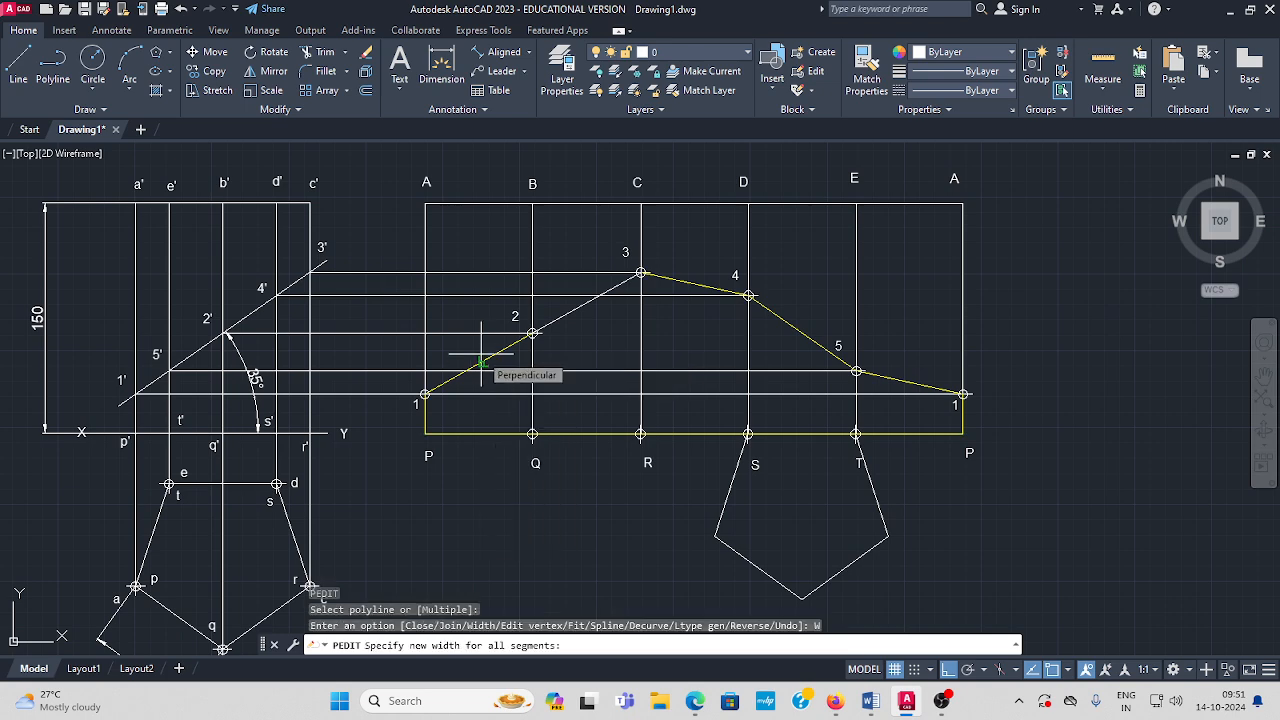
text(1)
key(Return)
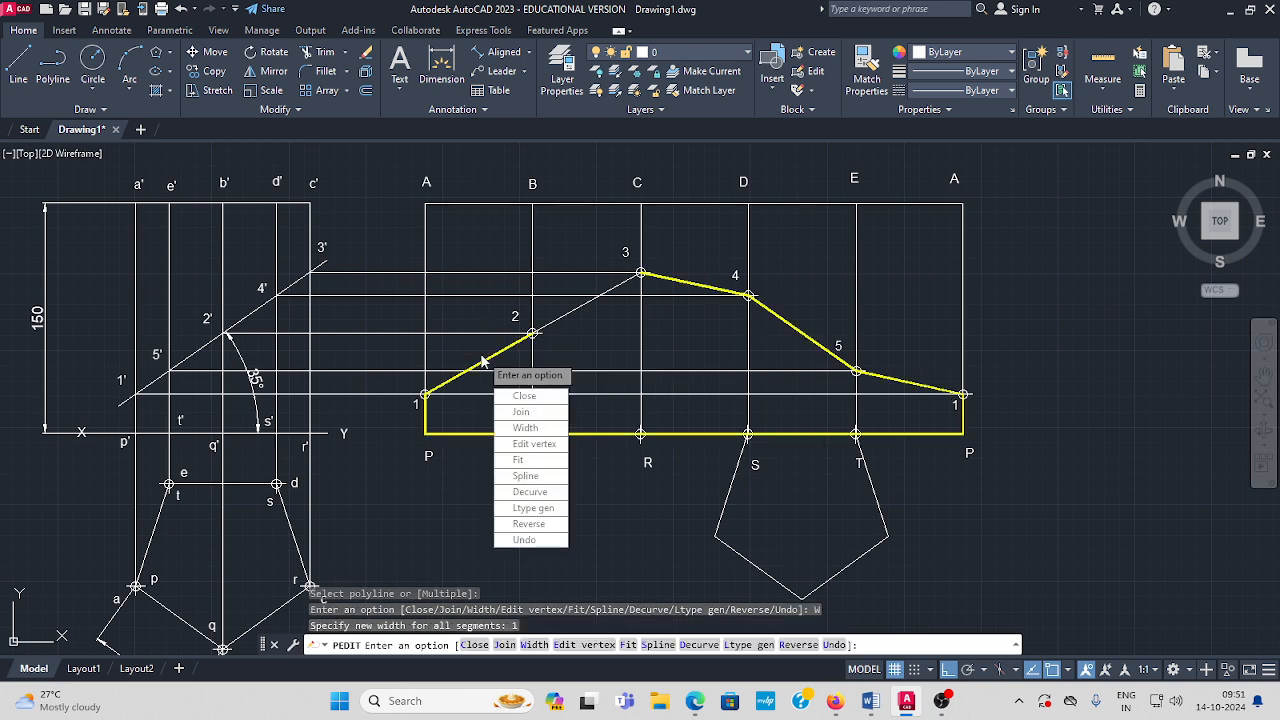
click(523, 428)
key(Escape)
key(Escape)
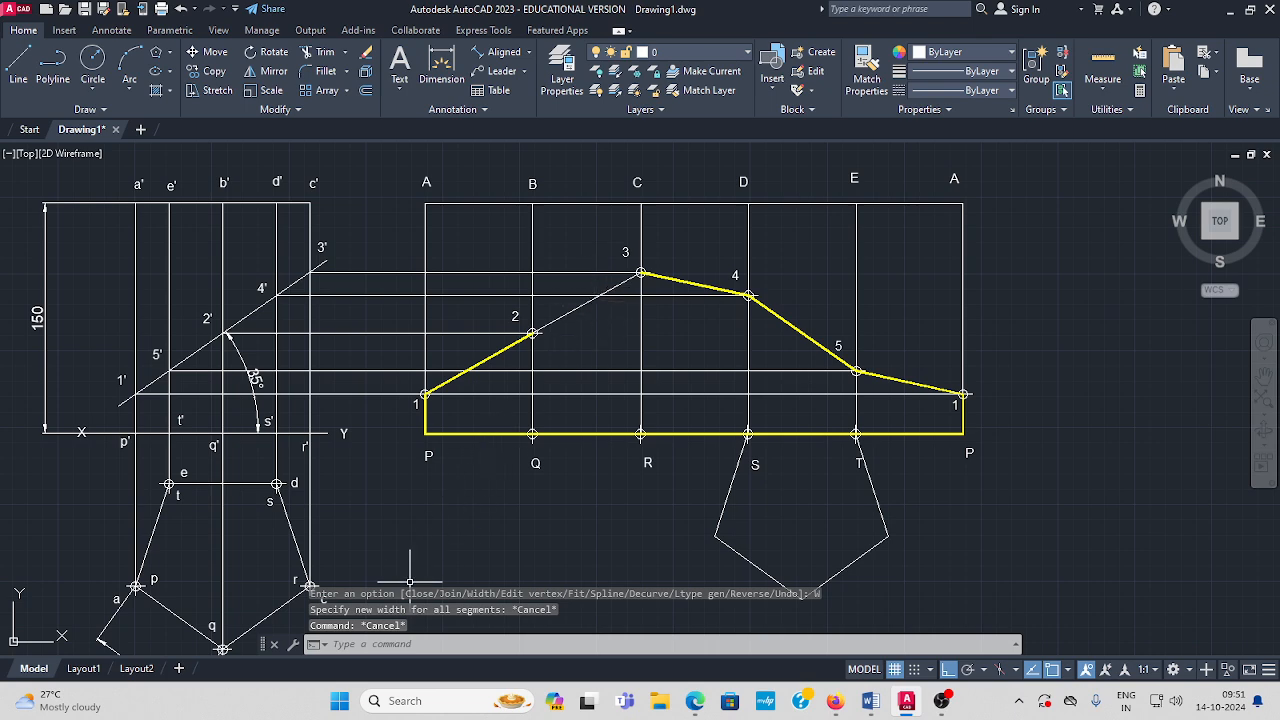
click(591, 300)
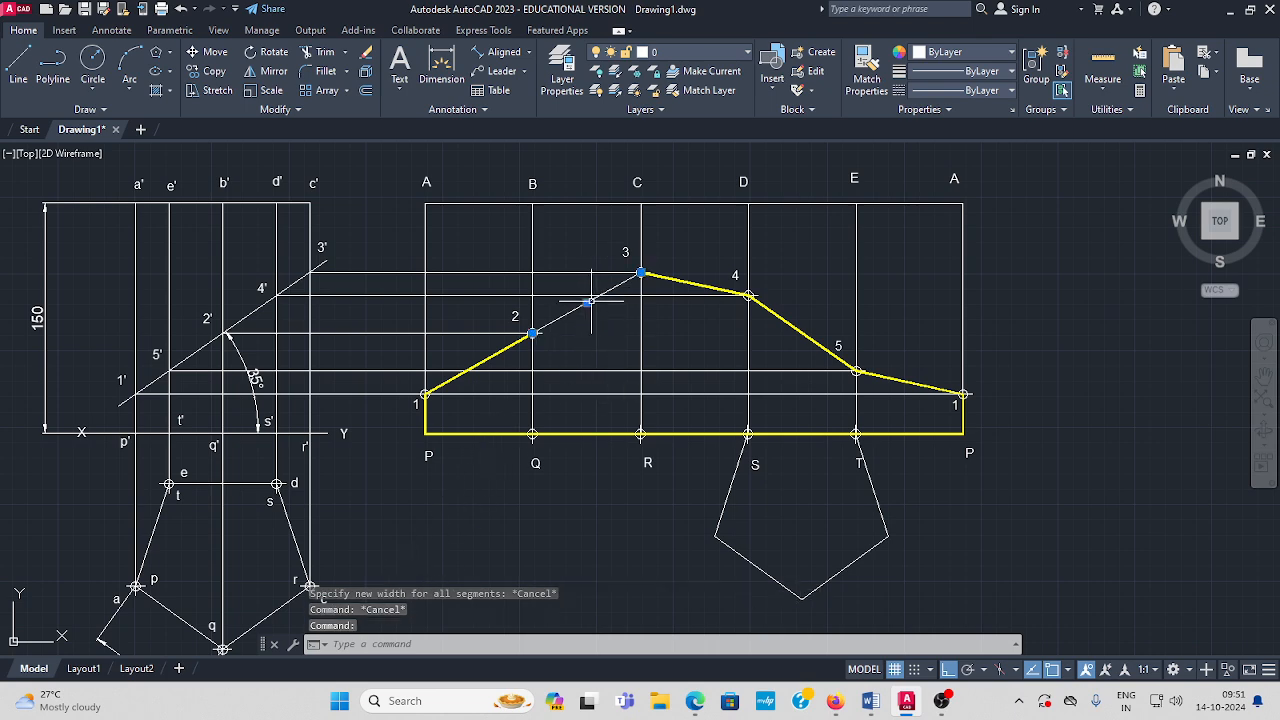
key(Escape)
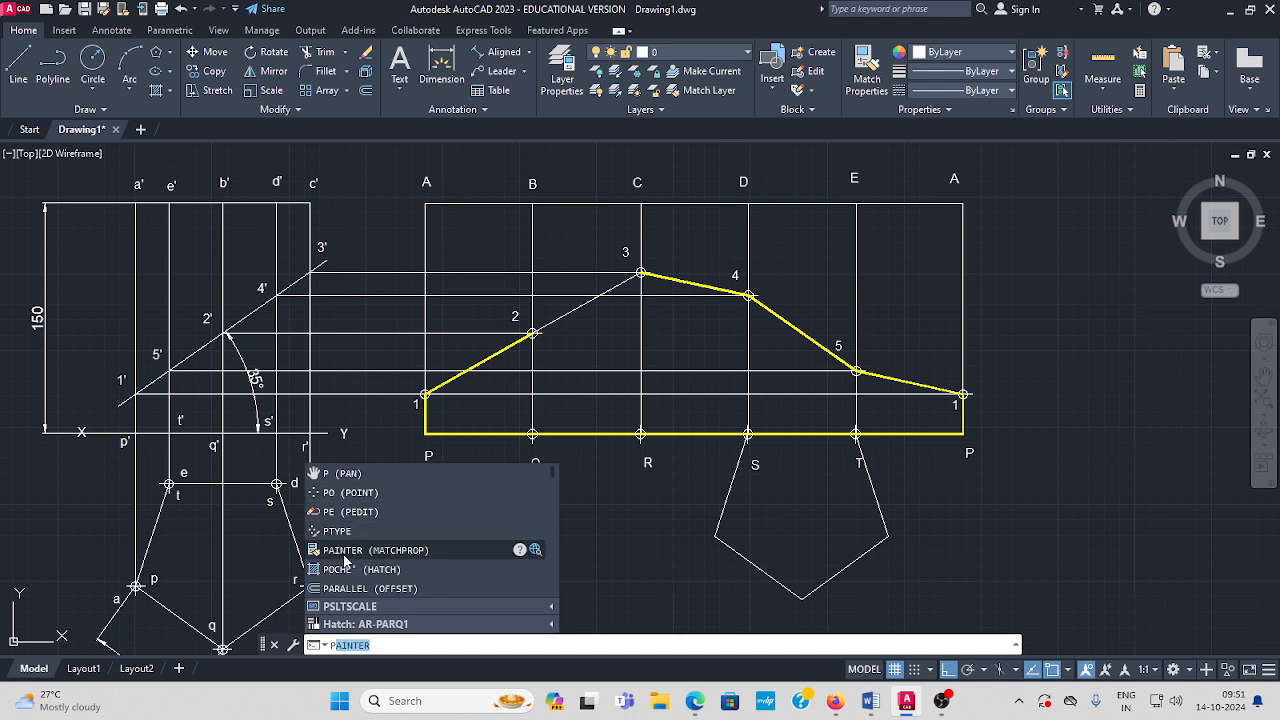
key(Escape)
click(347, 646)
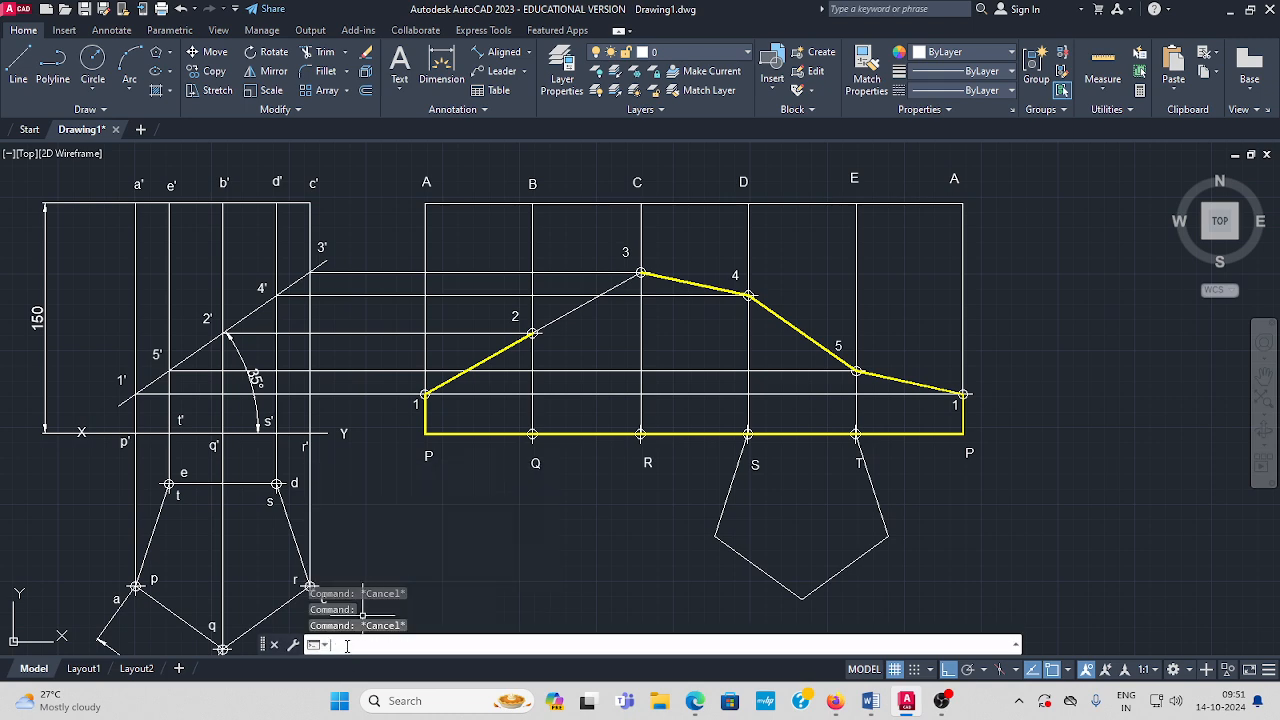
text(P)
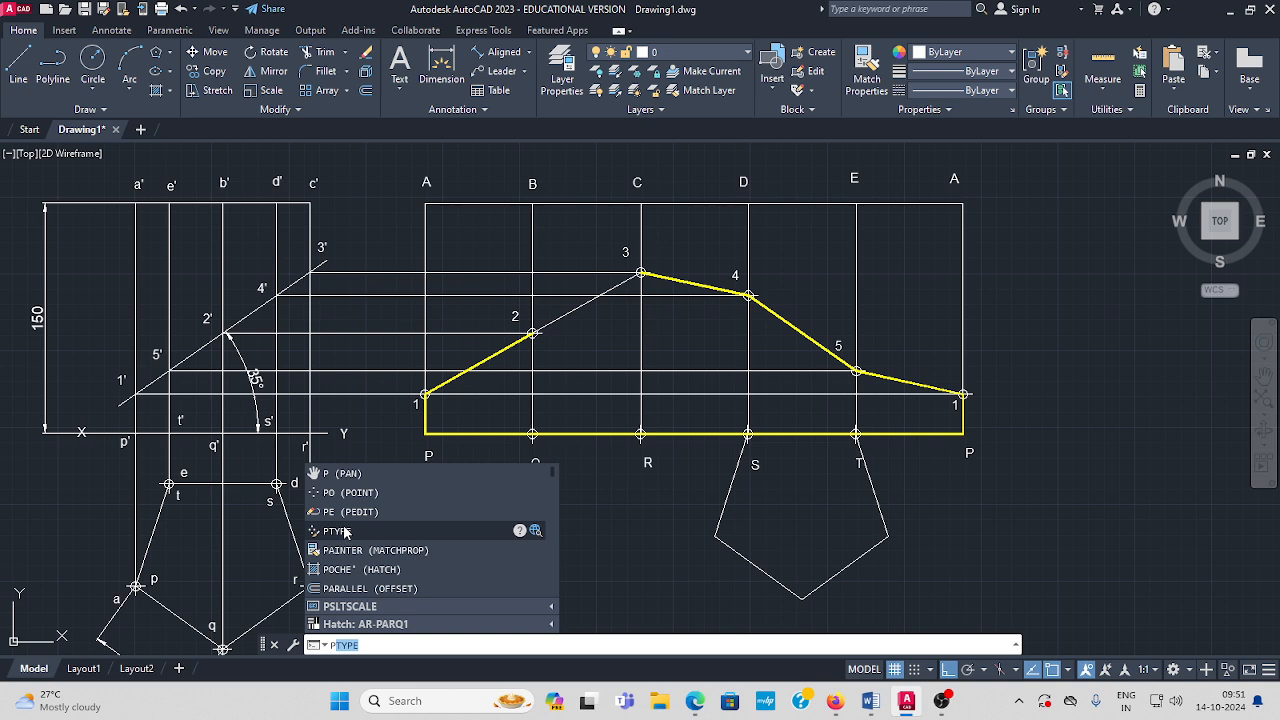
text(O)
key(Return)
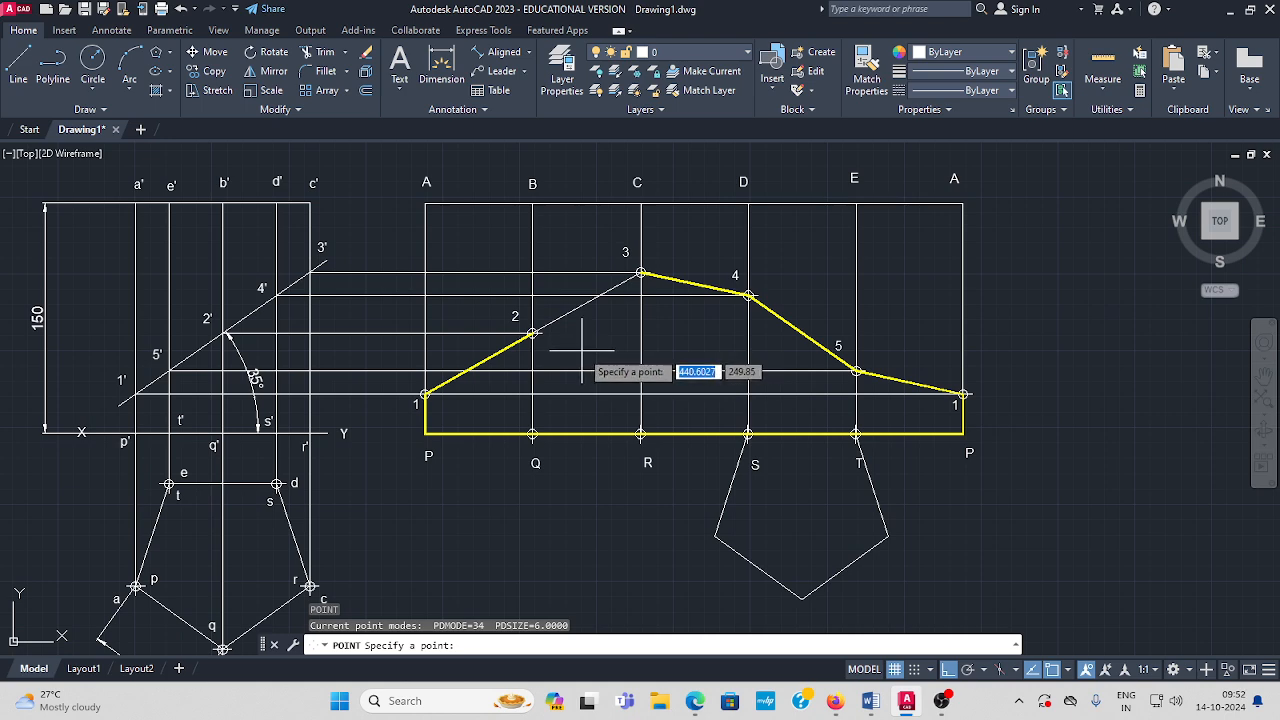
key(Return)
key(Escape)
key(Escape)
key(Escape)
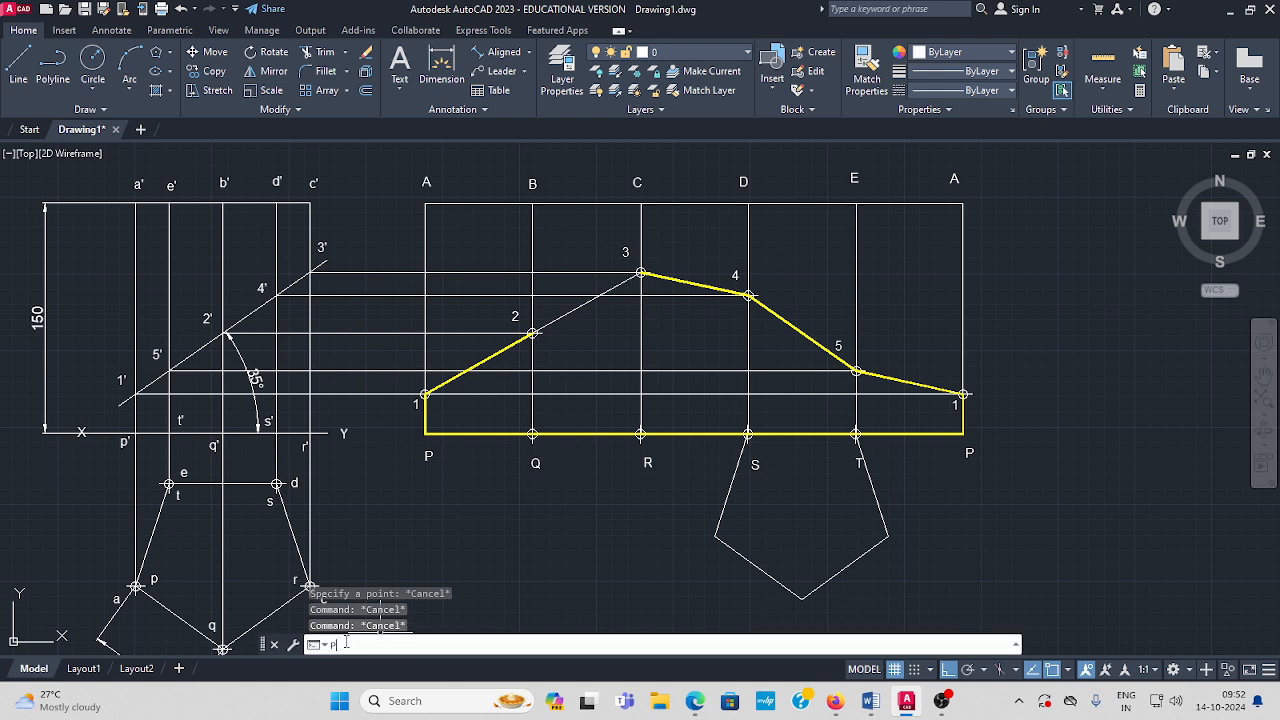
Convert the line between cut points 2 and 3 into a polyline with PEDIT and set its width to 1
text(P)
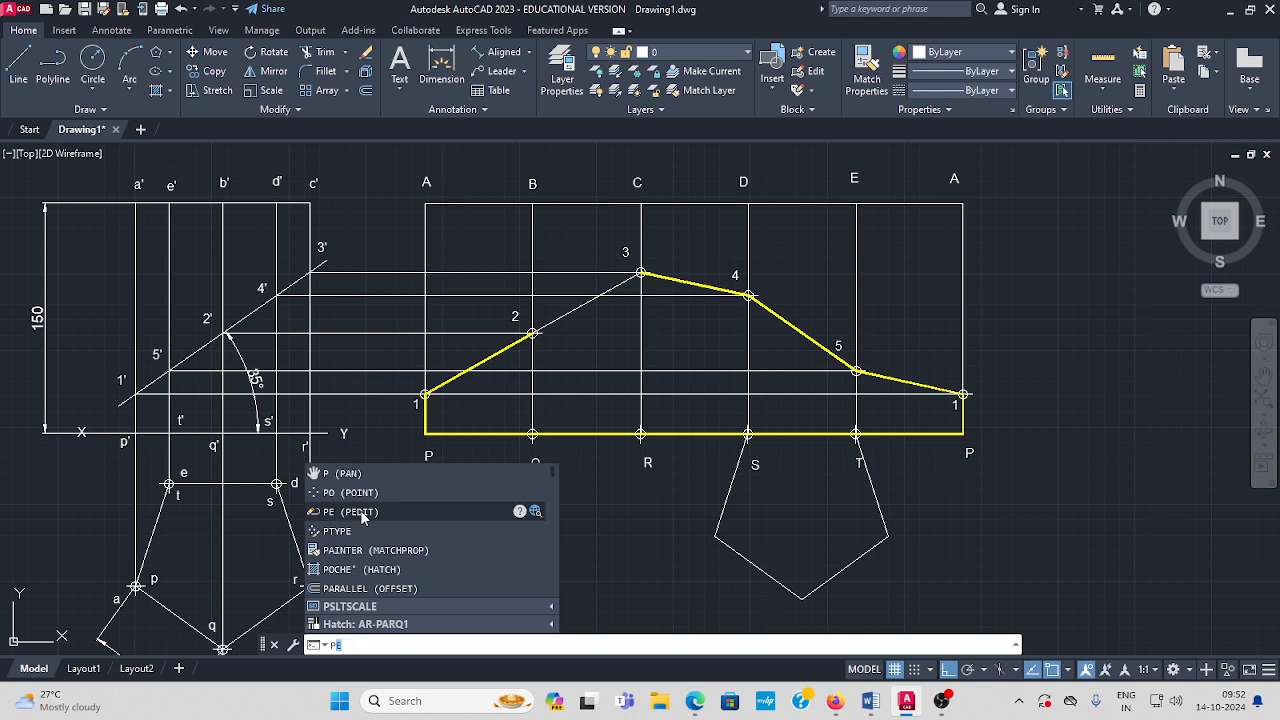
click(345, 511)
click(574, 309)
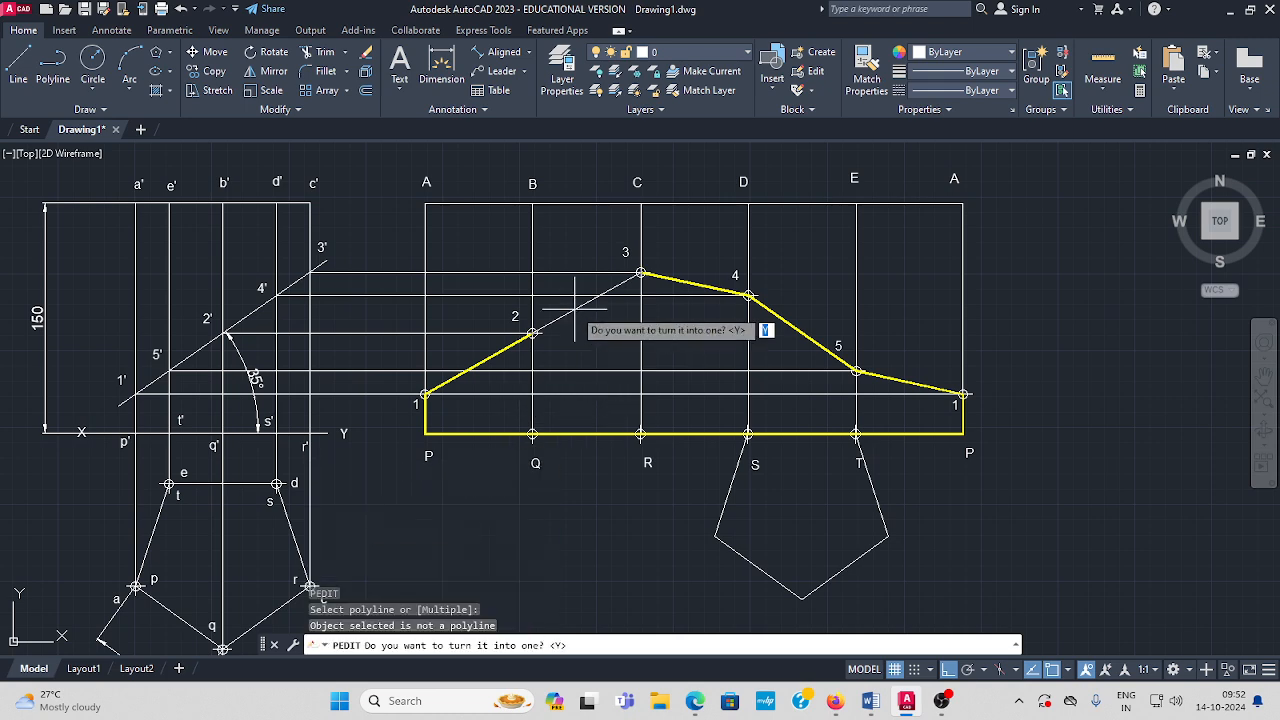
key(Return)
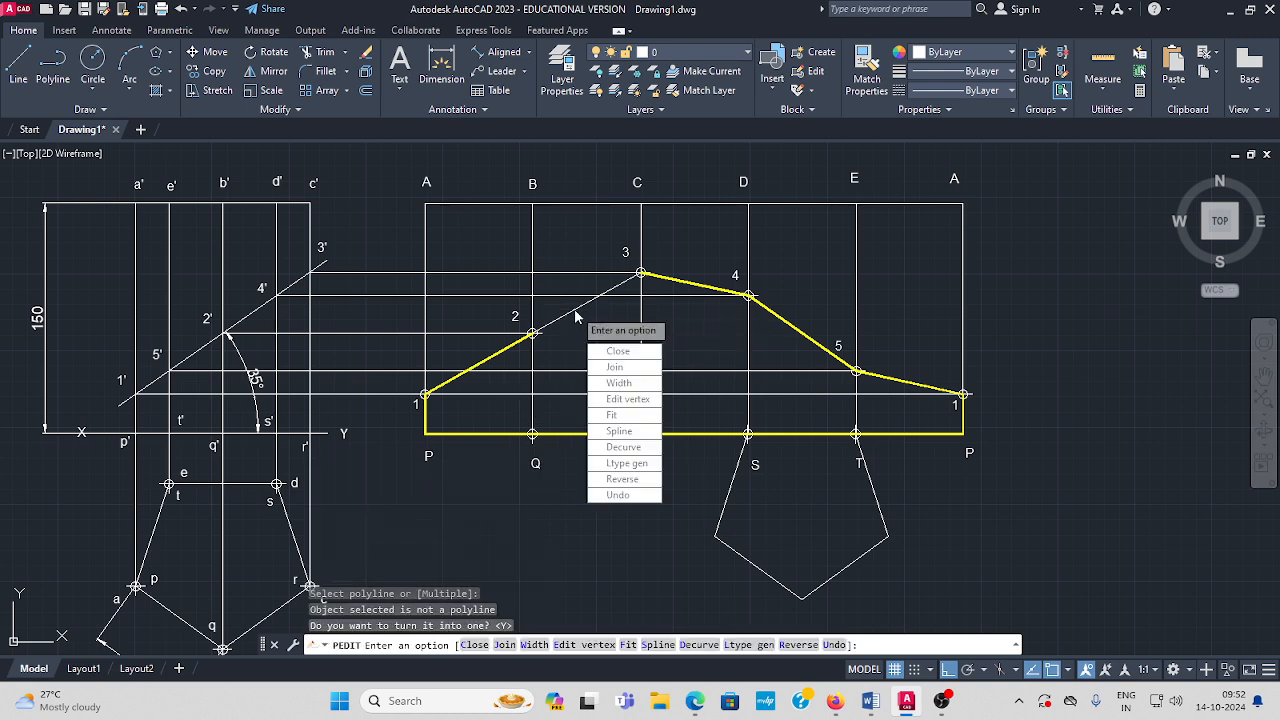
click(618, 383)
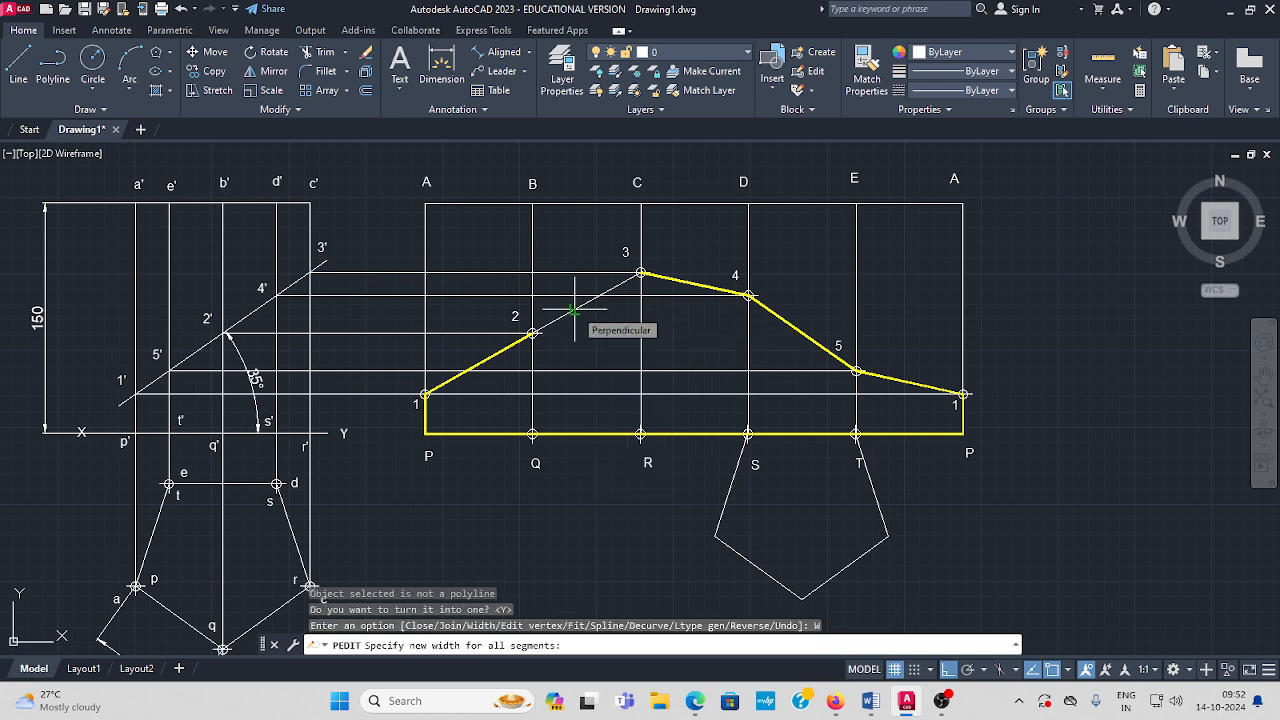
text(1)
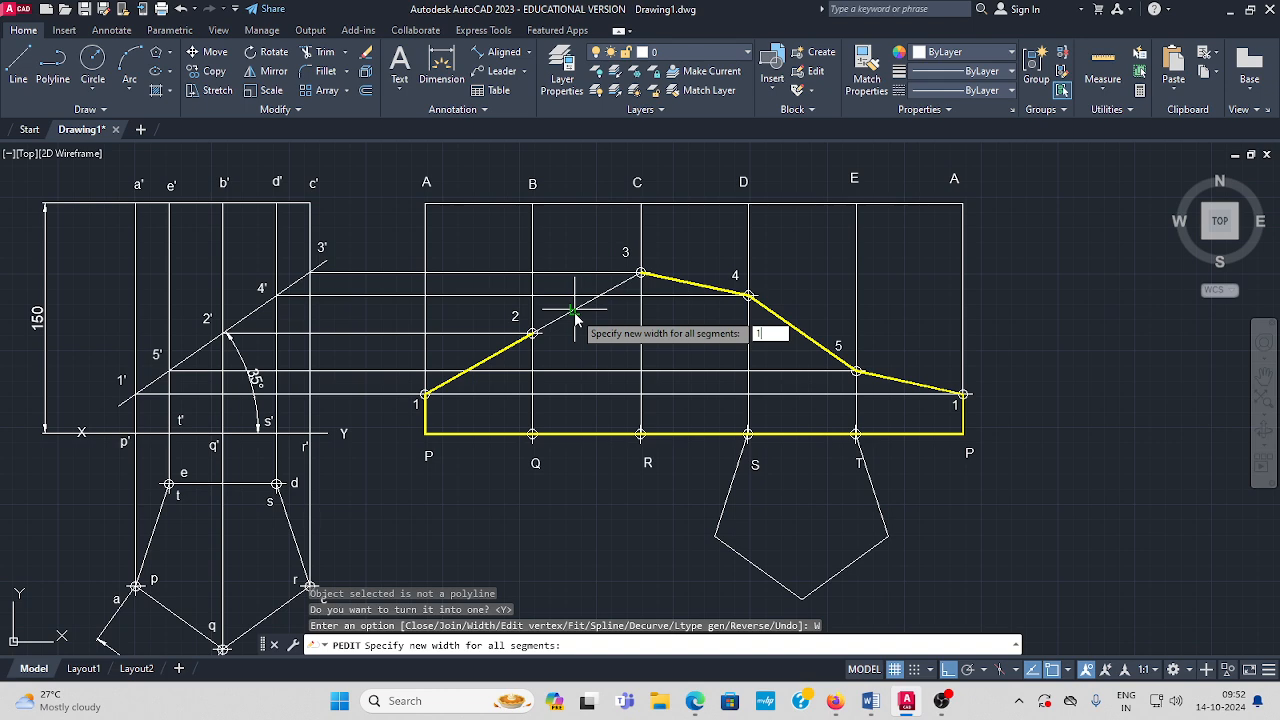
key(Return)
key(Escape)
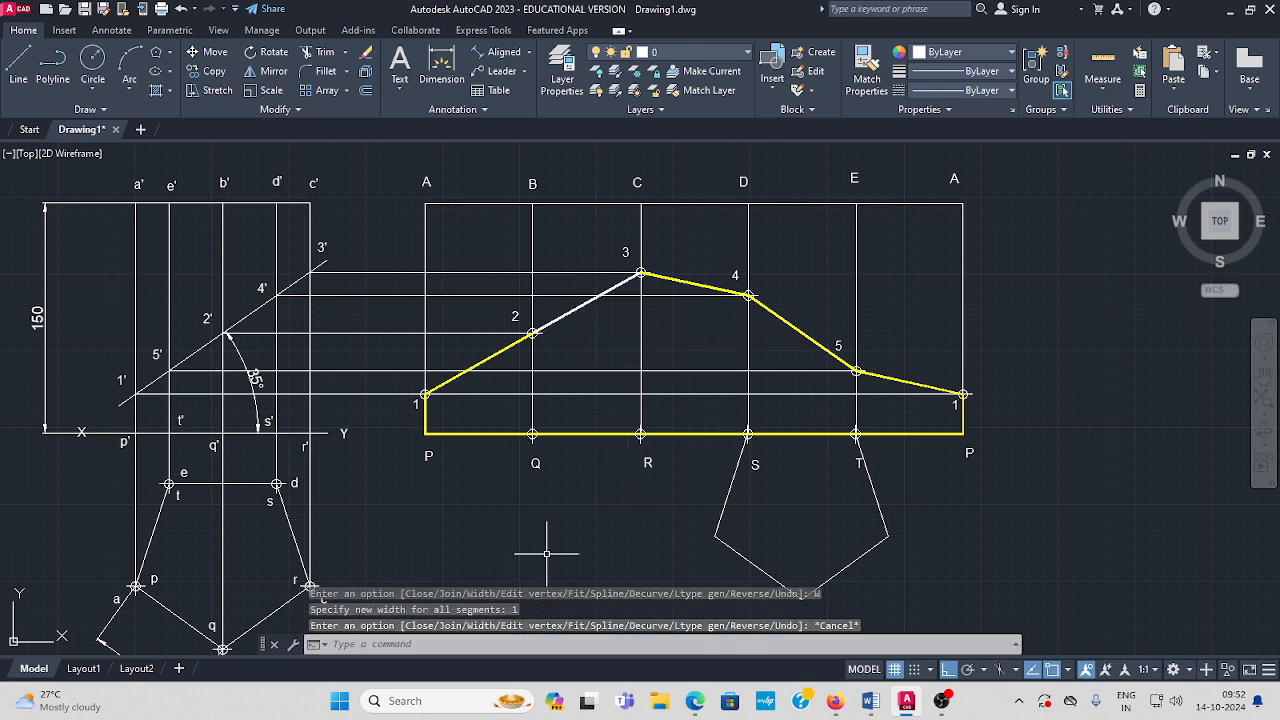
Change the colour of the polyline between cut points 2 and 3 in the development to yellow
click(586, 303)
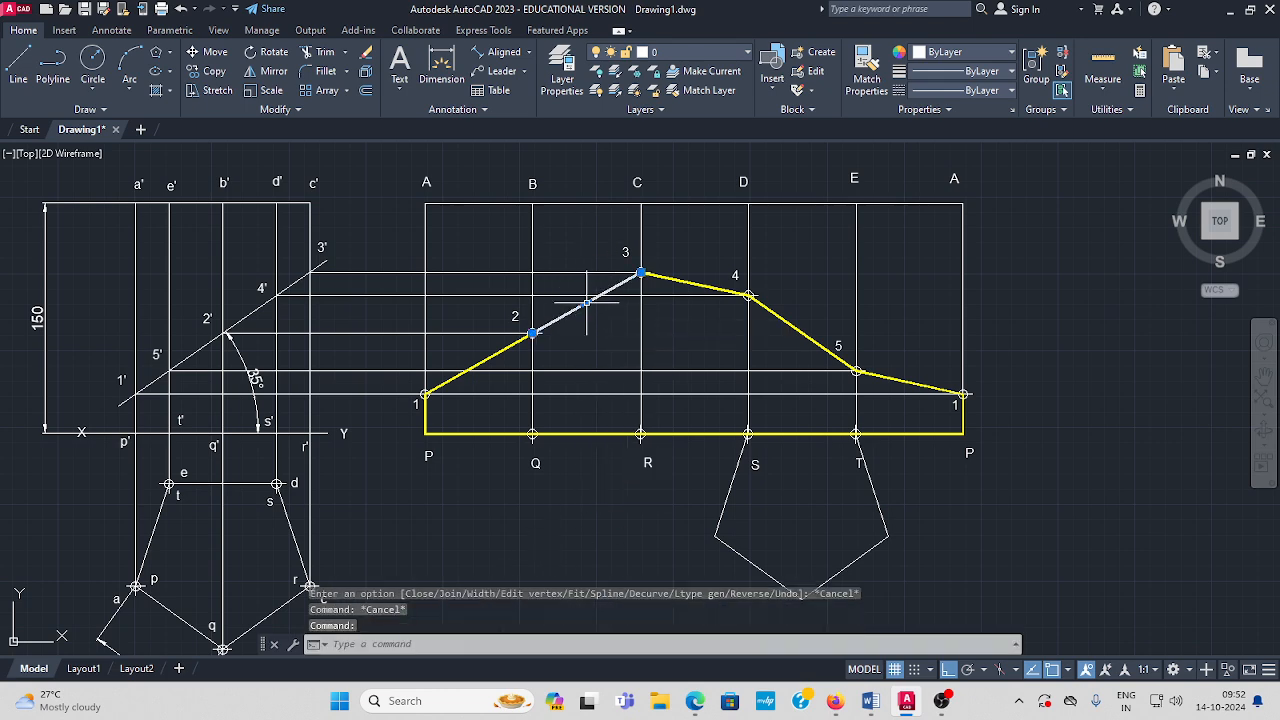
click(1012, 53)
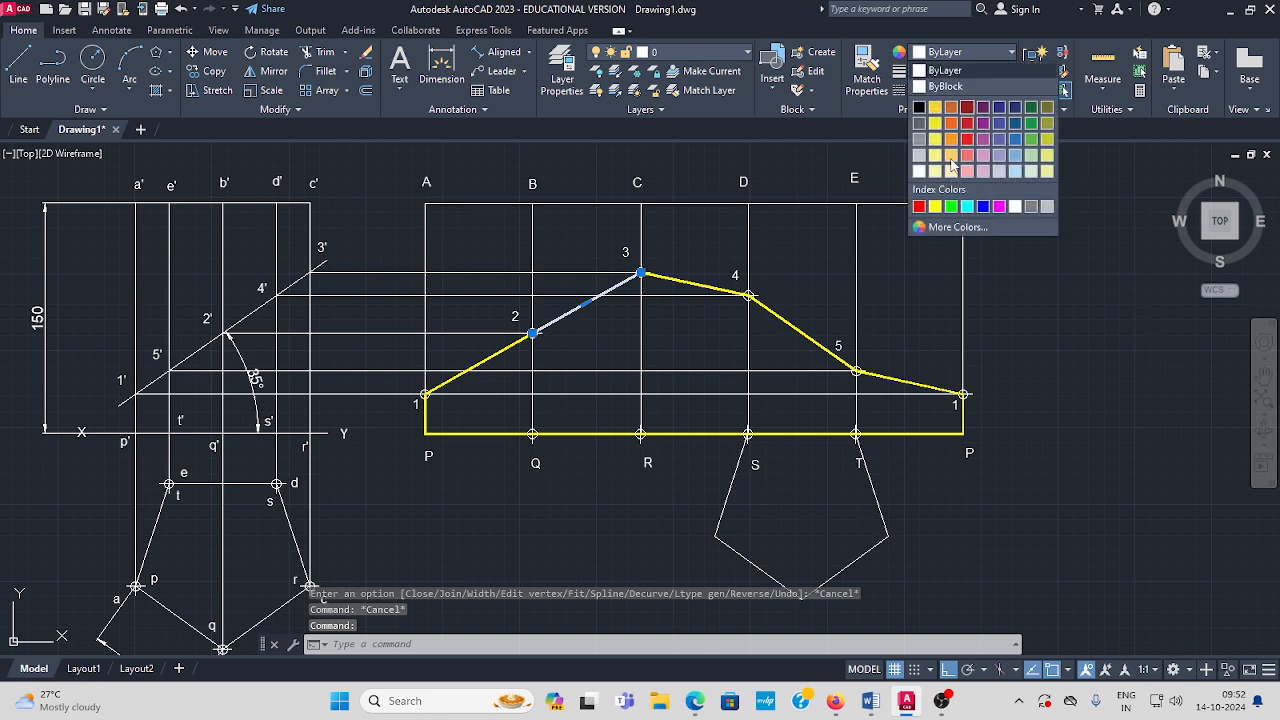
click(935, 206)
key(Escape)
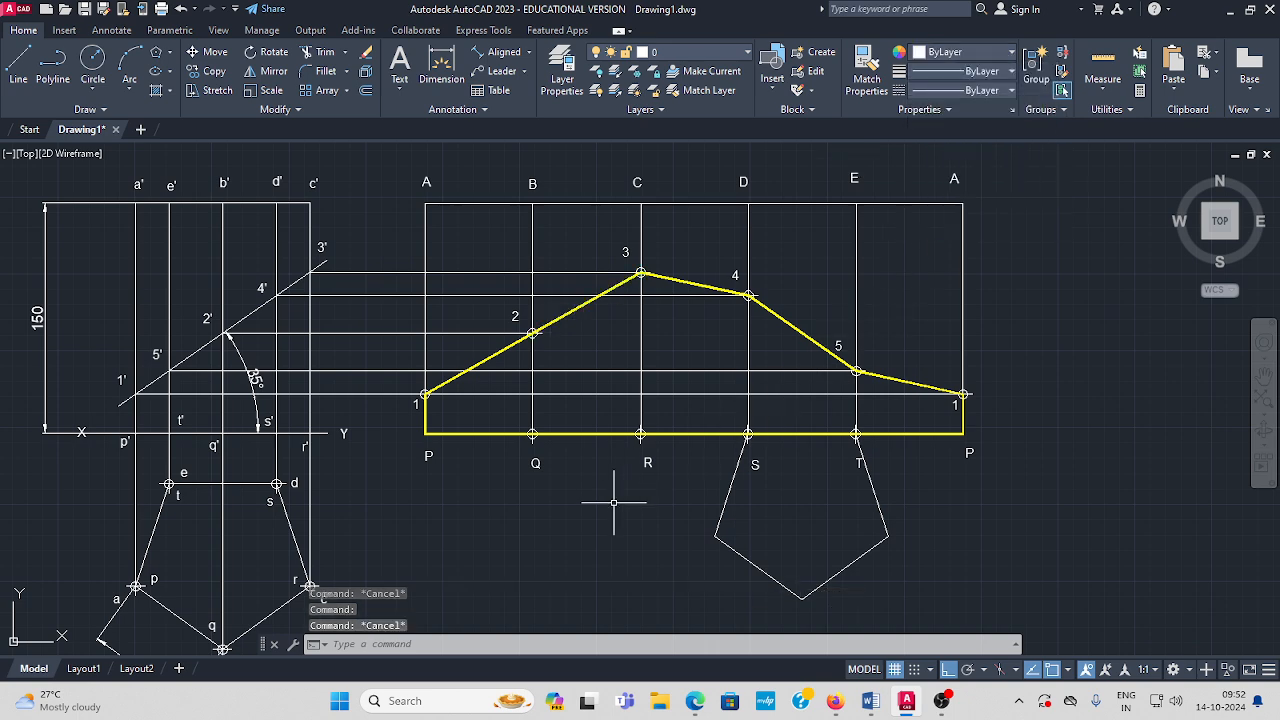
Change the colour of the base pentagon attached below edge S-T of the development to yellow
middle_drag(650, 515, 660, 486)
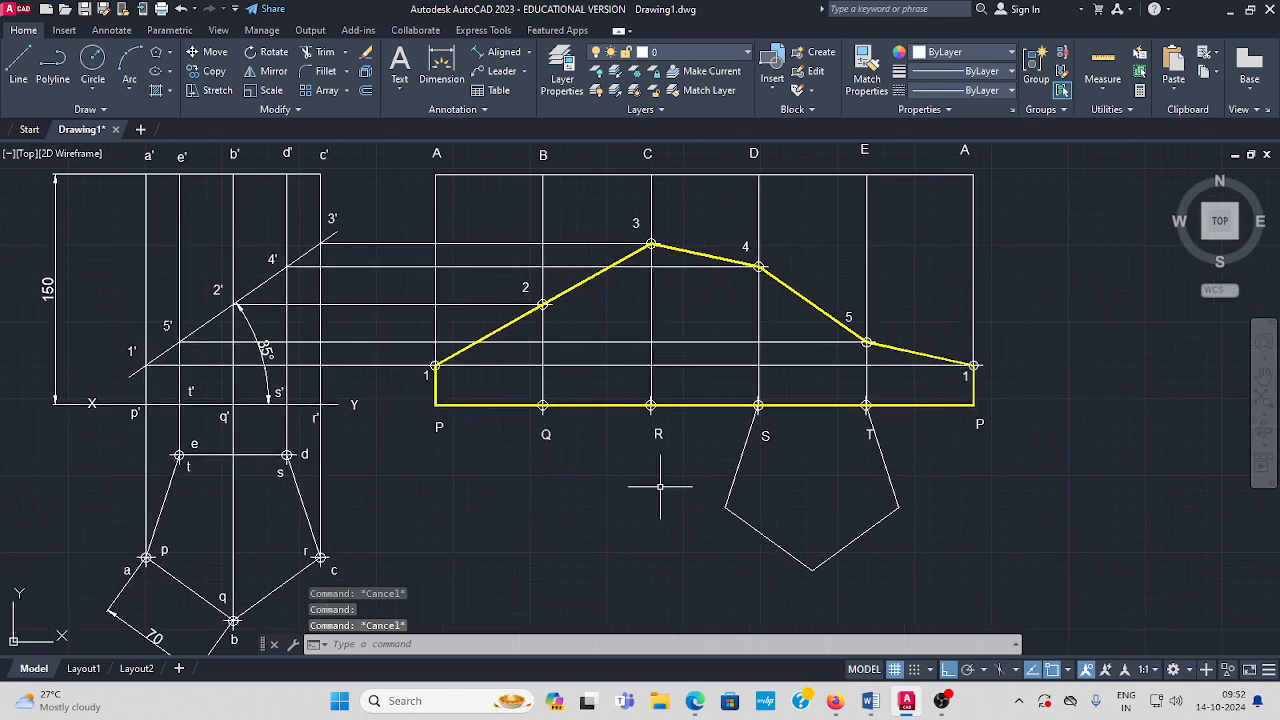
click(741, 465)
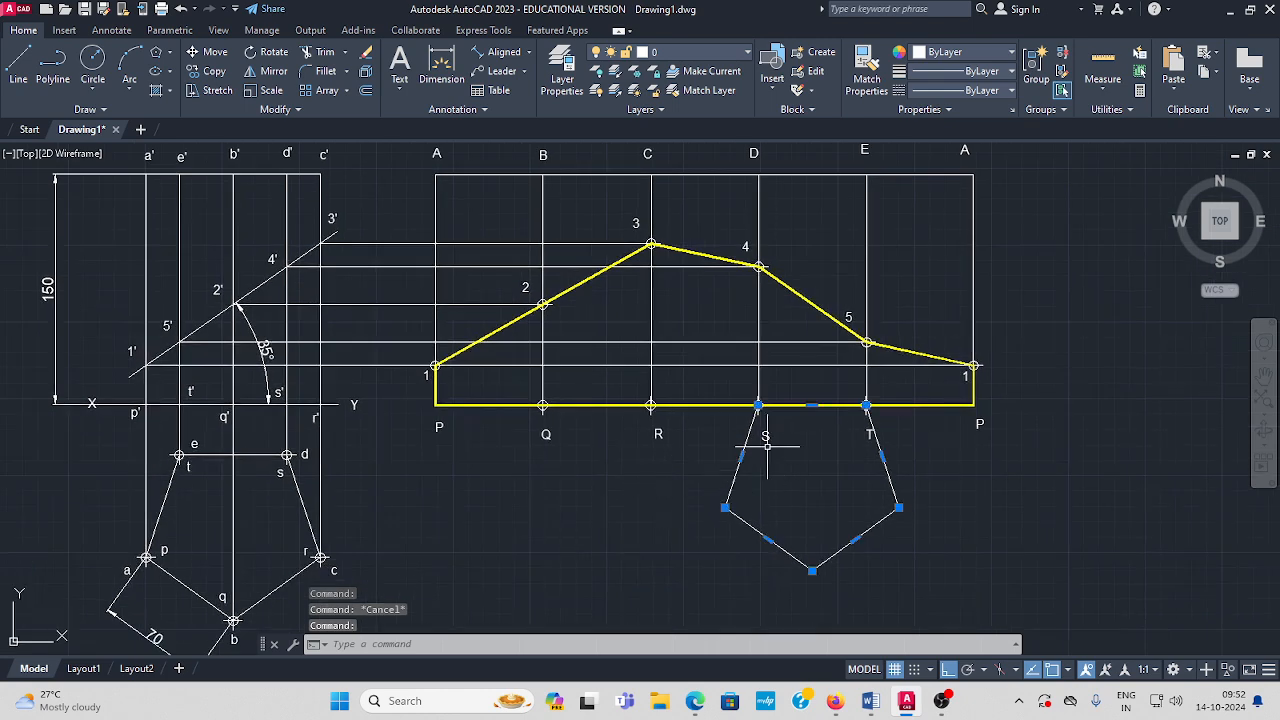
click(1013, 55)
click(935, 206)
key(Escape)
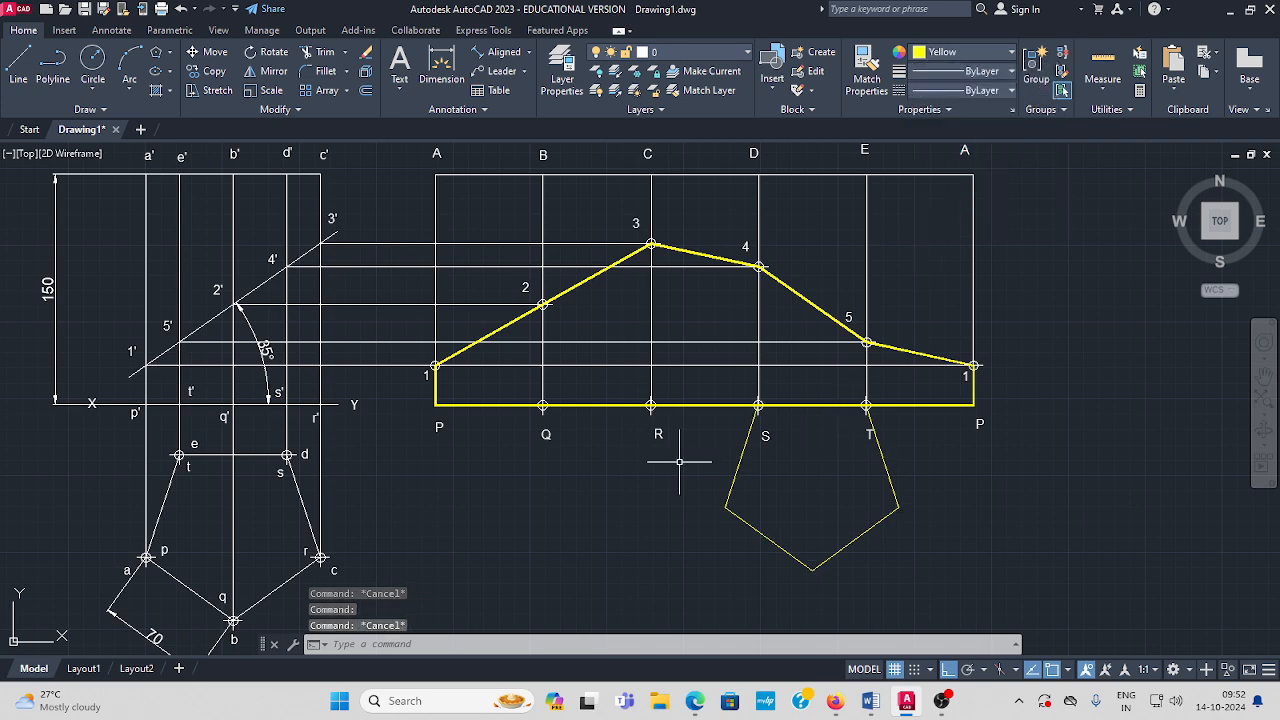
Review the prism's front and top views, the 35° cutting line and the yellow lower-portion development with its base
scroll(679, 462, down, 2)
middle_drag(651, 457, 645, 418)
scroll(563, 449, up, 2)
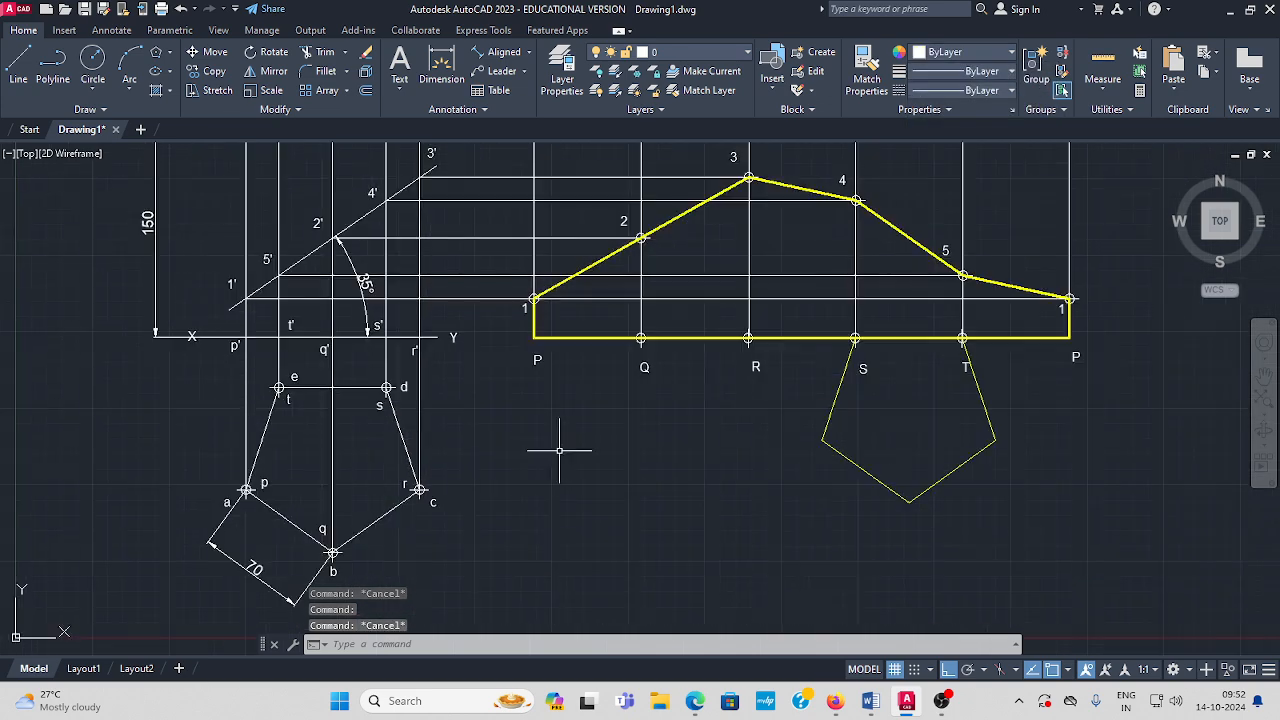
mouse_move(560, 449)
middle_down()
mouse_move(580, 477)
mouse_move(580, 457)
mouse_move(516, 475)
middle_up()
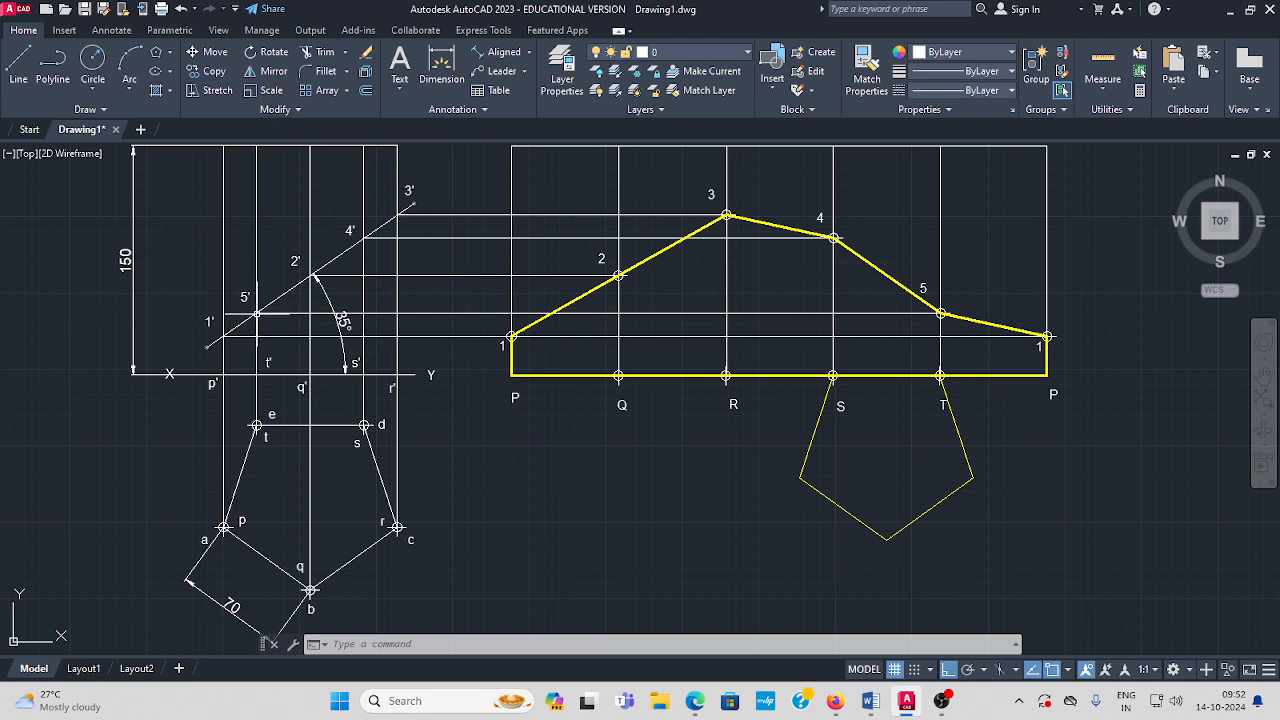
mouse_move(729, 338)
middle_down()
mouse_move(701, 386)
mouse_move(658, 377)
middle_up()
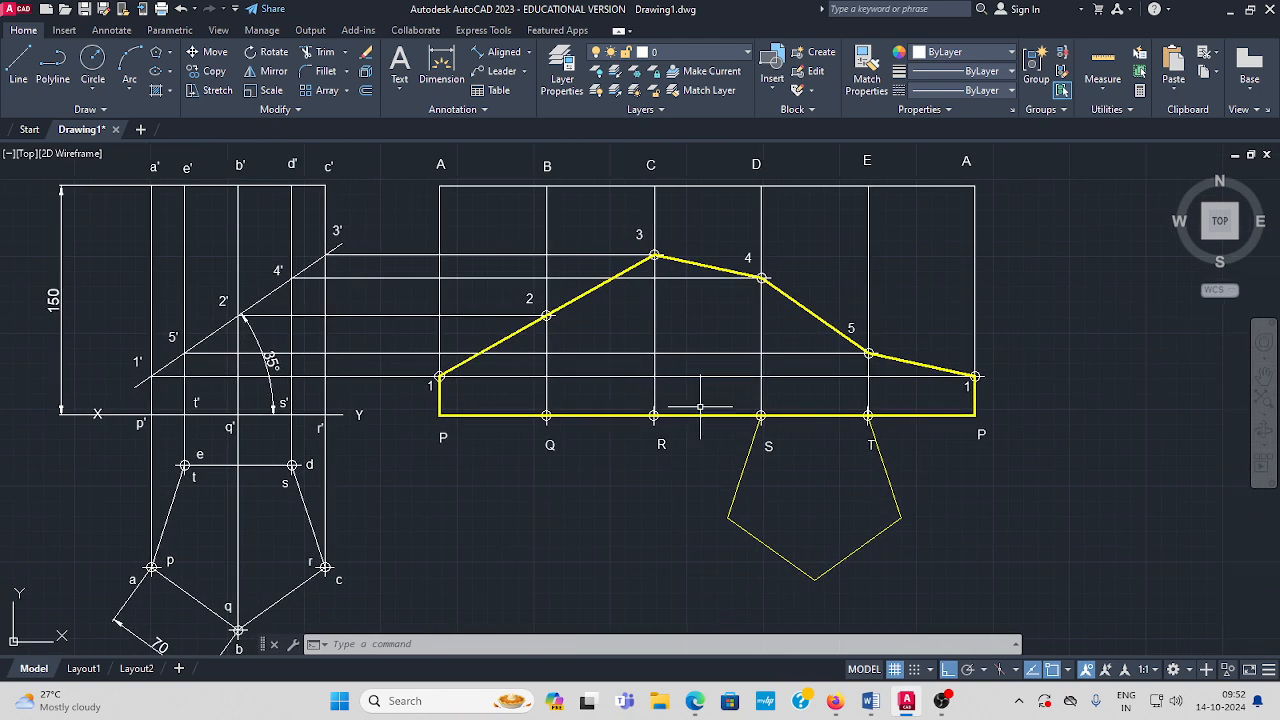
scroll(545, 389, down, 2)
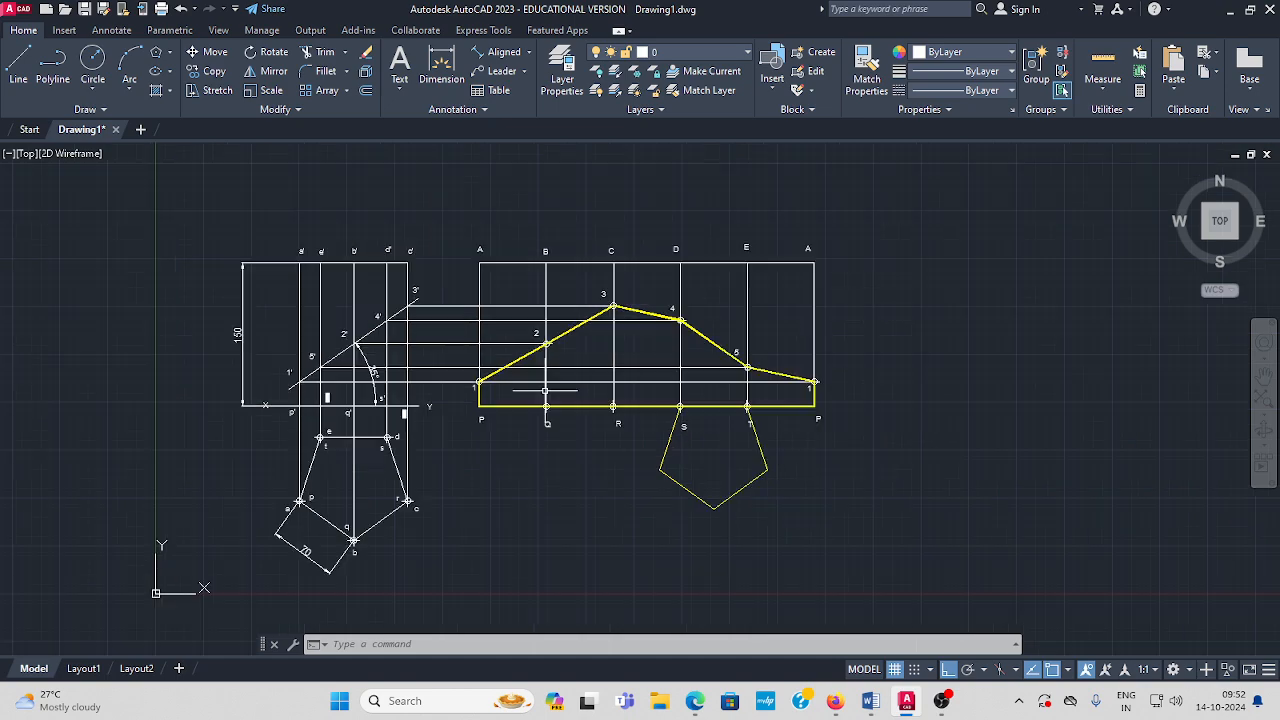
middle_drag(556, 414, 659, 385)
scroll(518, 423, up, 2)
mouse_move(520, 422)
middle_down()
mouse_move(480, 437)
mouse_move(474, 412)
mouse_move(500, 420)
mouse_move(447, 465)
mouse_move(512, 416)
middle_up()
scroll(512, 448, down, 2)
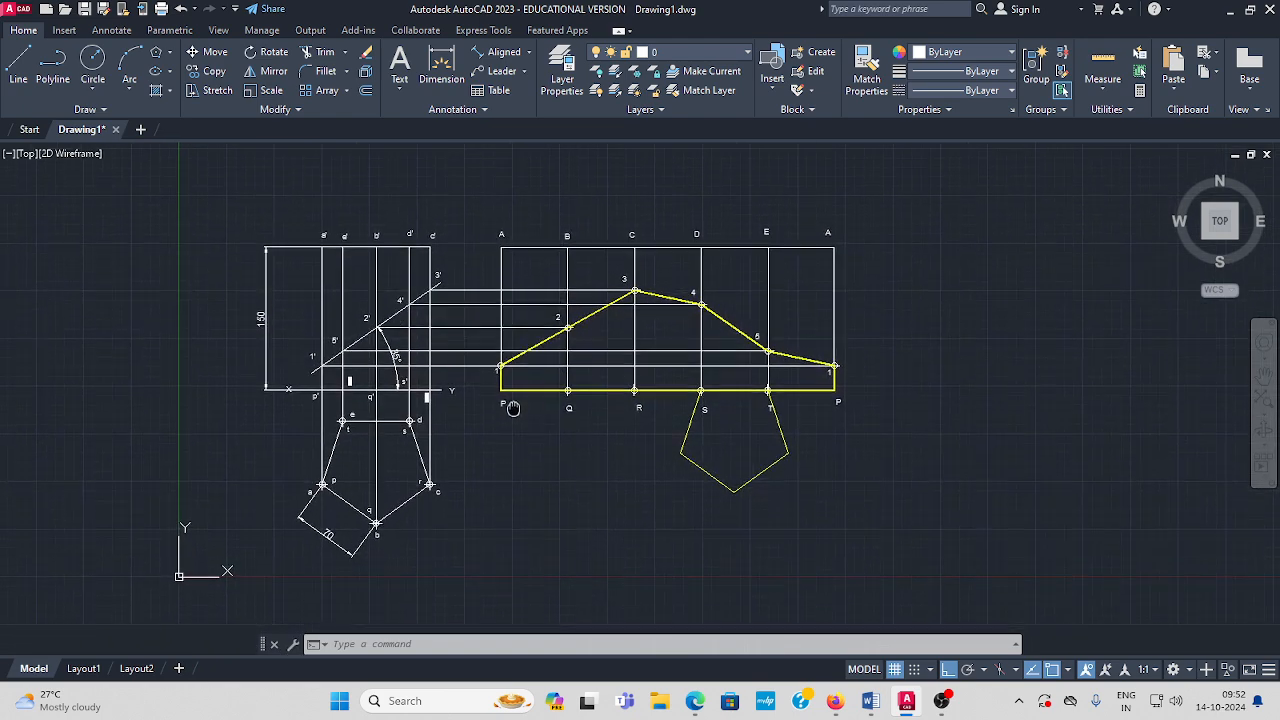
scroll(512, 415, up, 2)
middle_drag(572, 346, 538, 363)
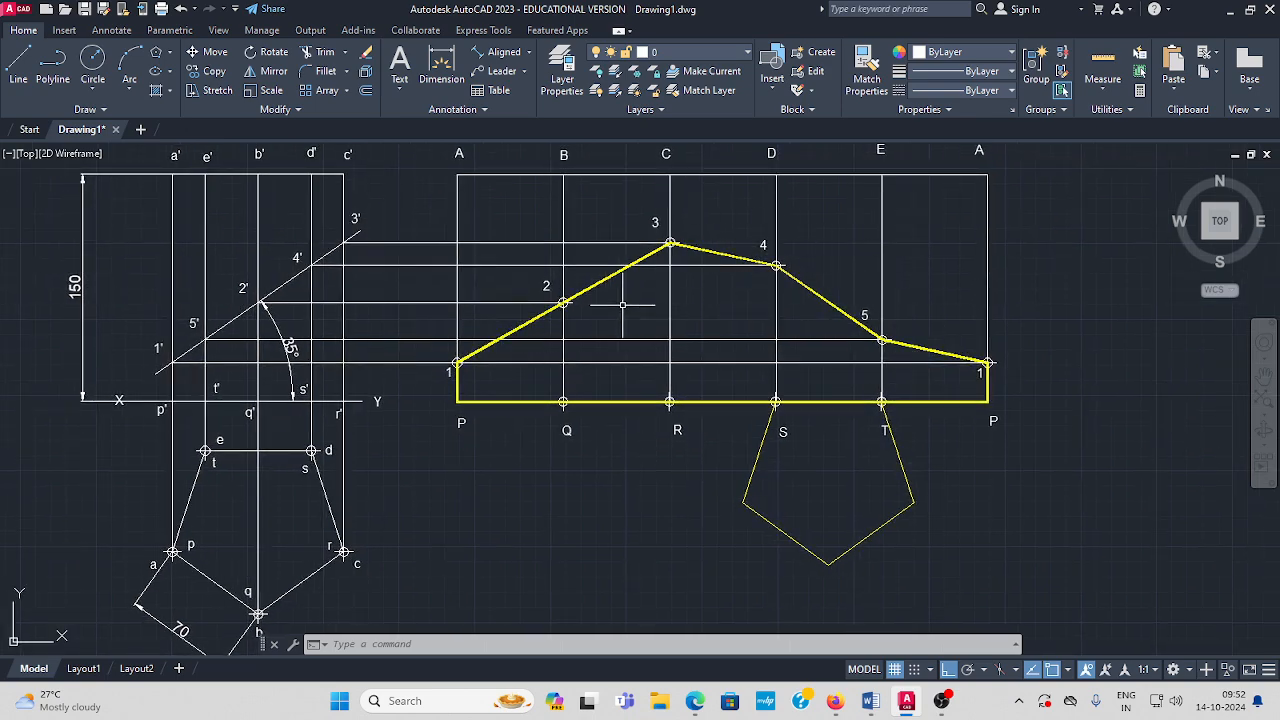
middle_drag(580, 428, 626, 427)
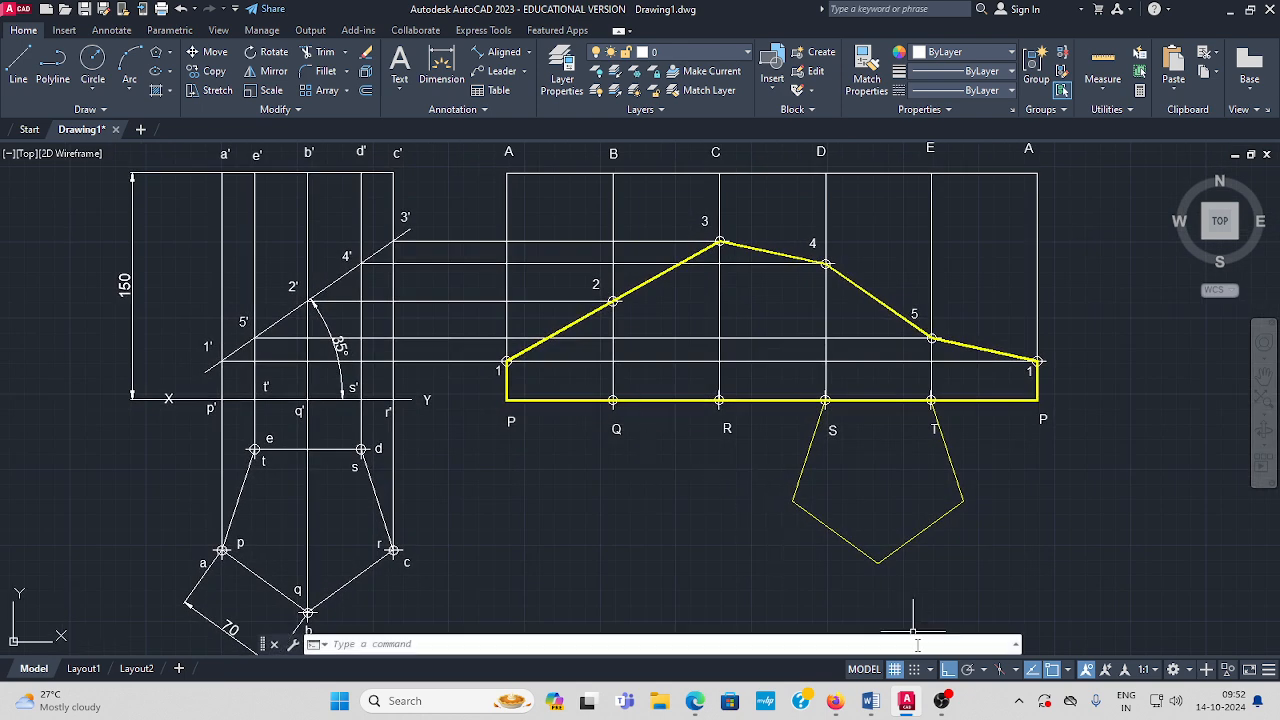
mouse_move(940, 706)
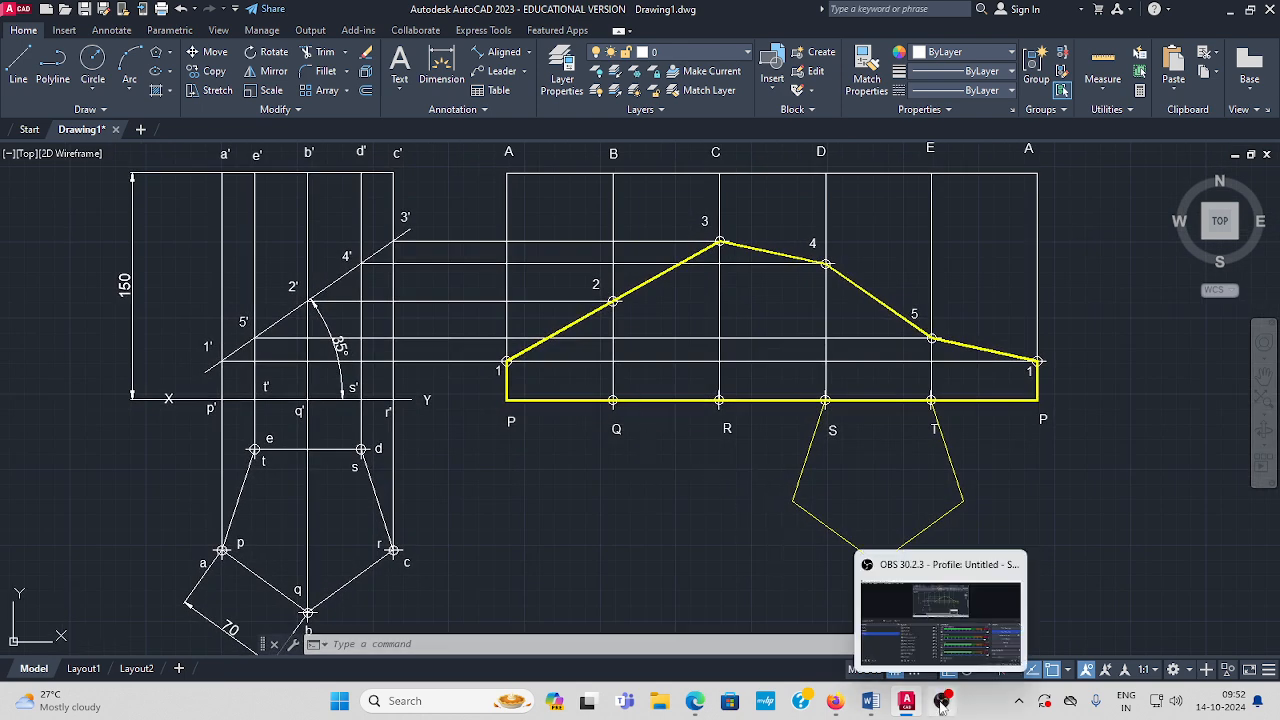
click(960, 648)
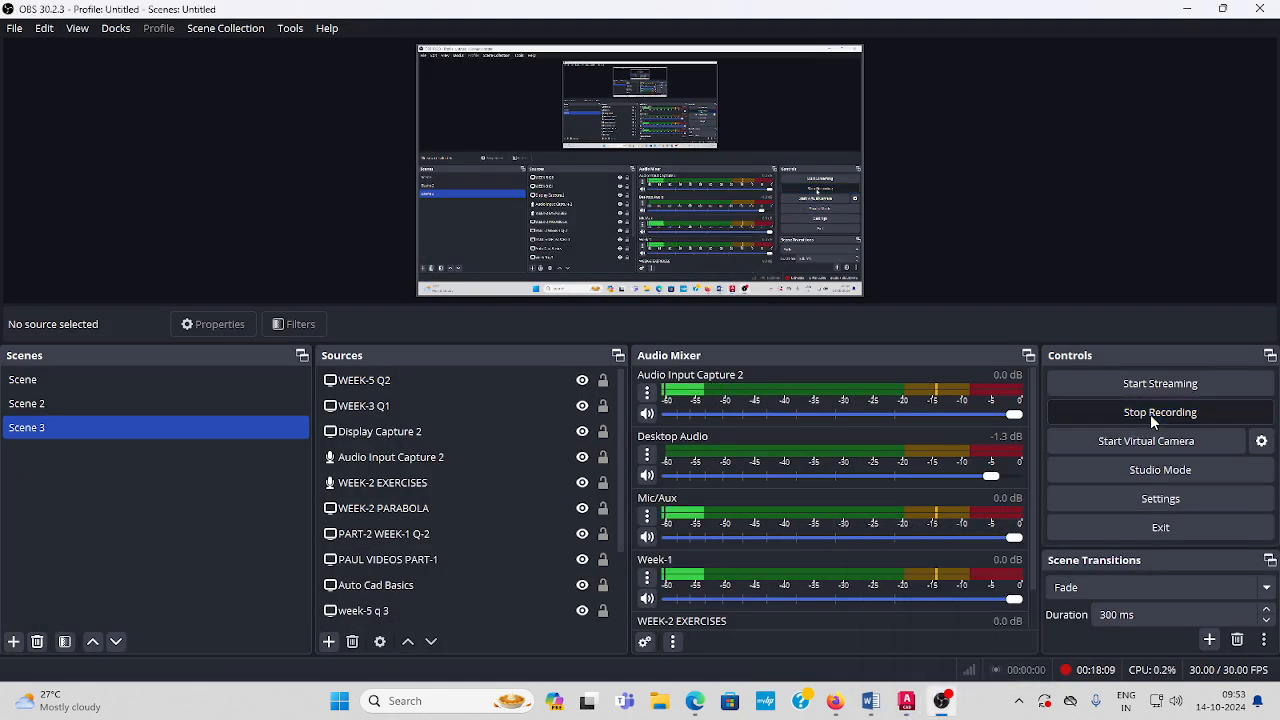